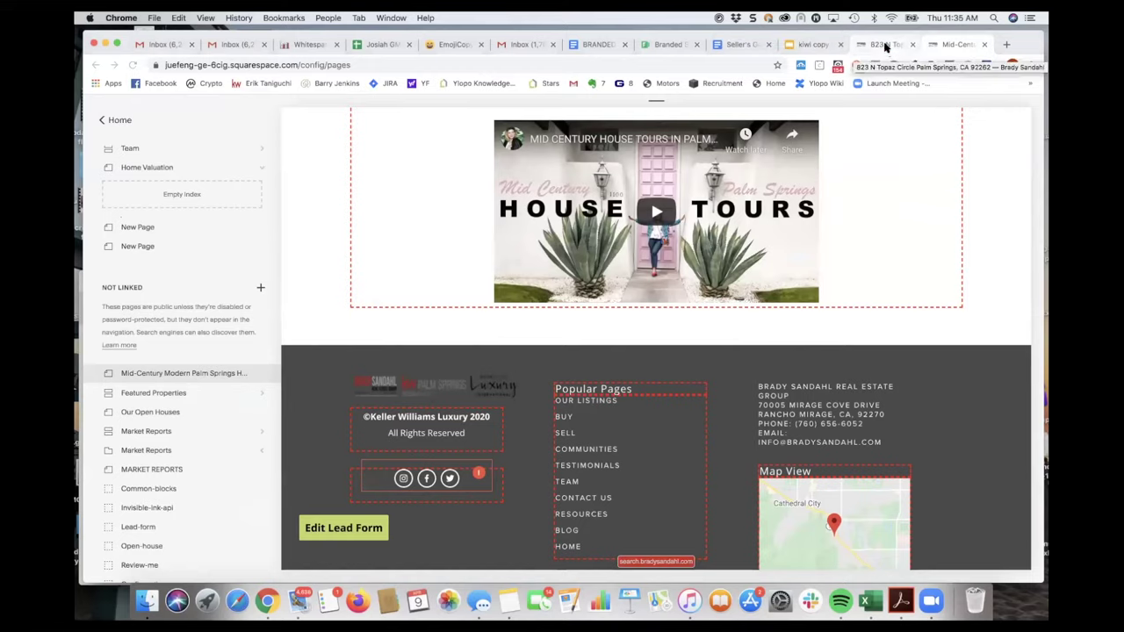
pyautogui.scroll(10, 686, 276)
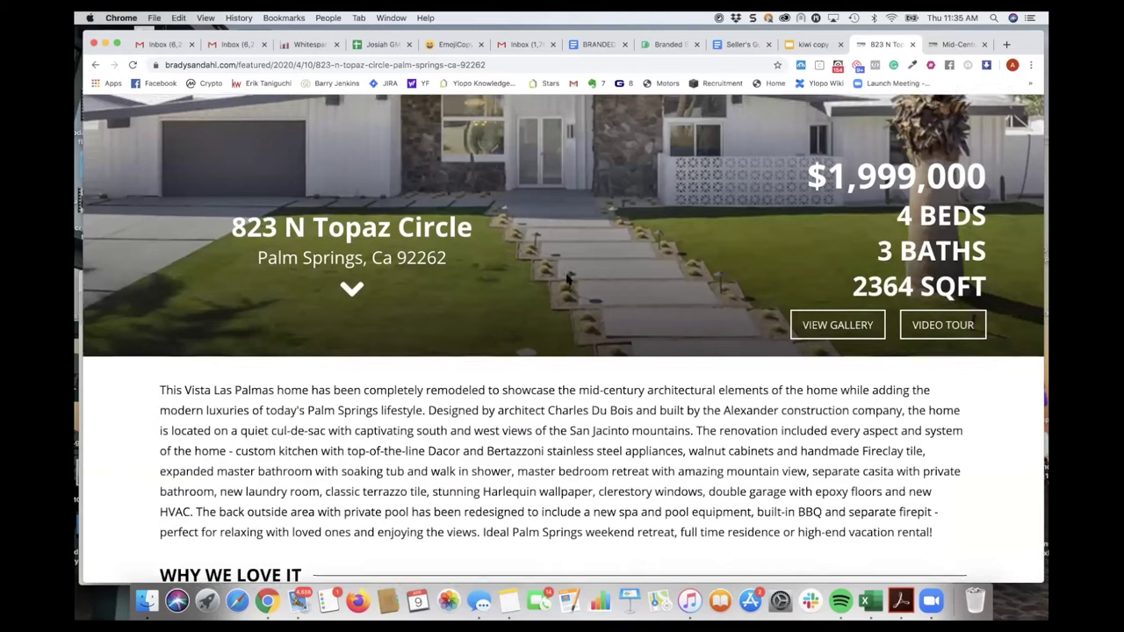
pyautogui.scroll(5, 567, 279)
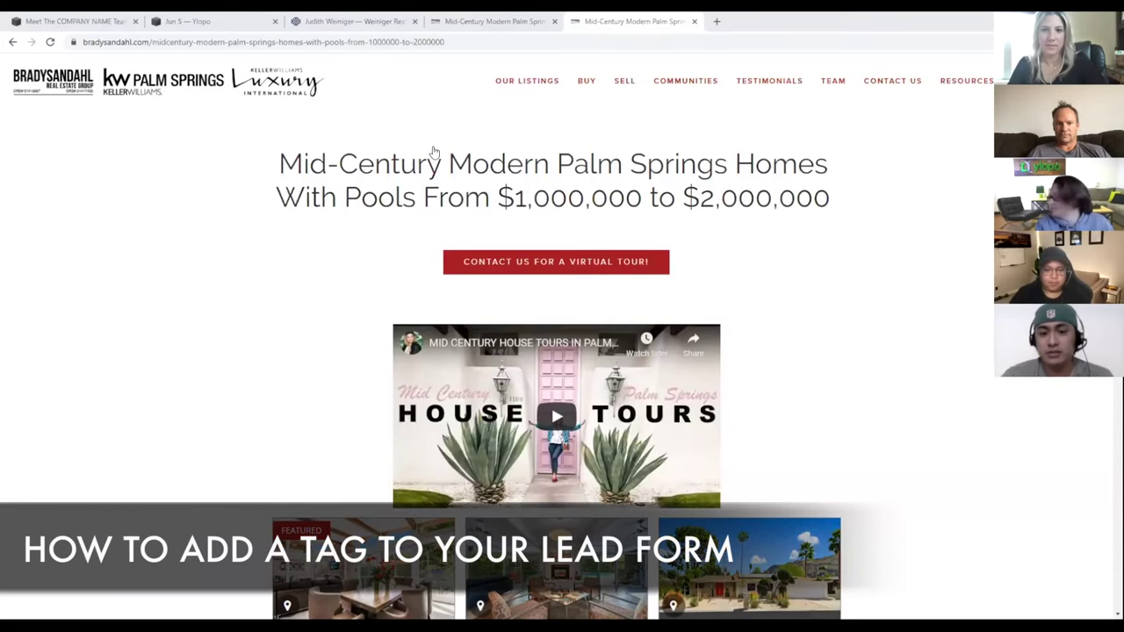
# - Return to the page editor in full-width mode and start editing the Contact Us form
pyautogui.hotkey('ctrl', 'shift', 'Tab')
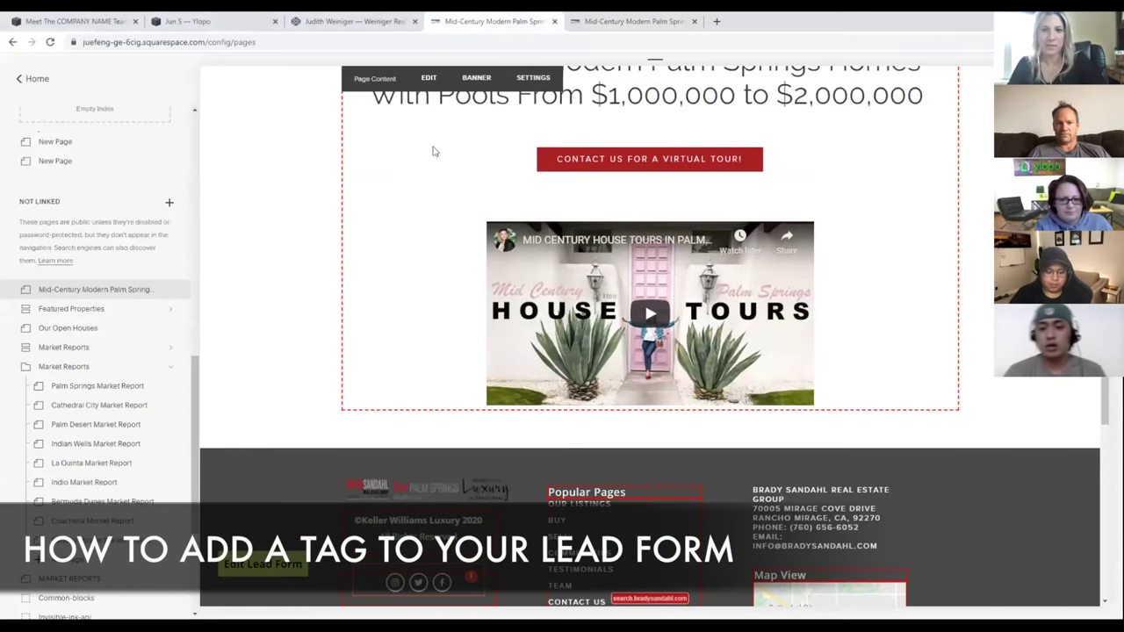
pyautogui.scroll(2, 432, 151)
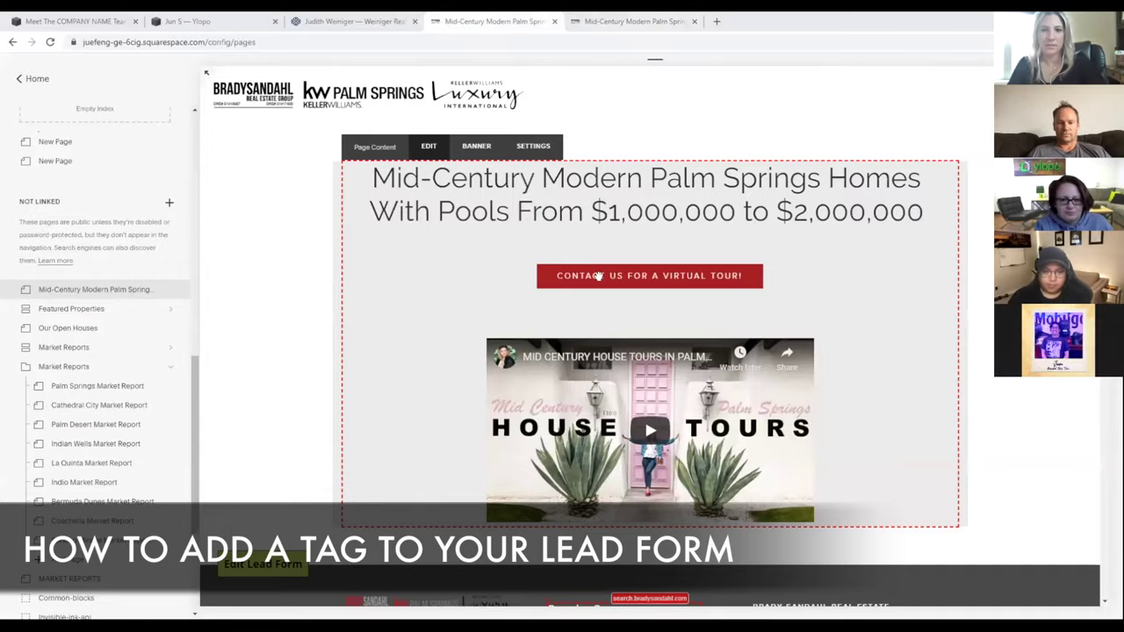
pyautogui.press('Escape')
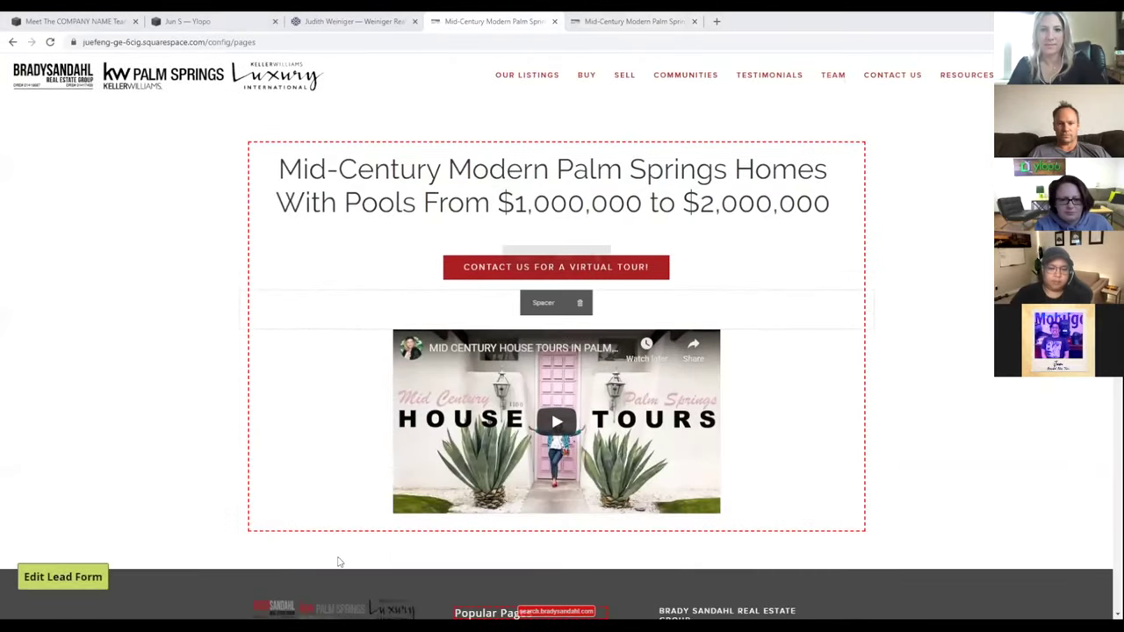
pyautogui.scroll(-2, 360, 289)
pyautogui.scroll(2, 373, 274)
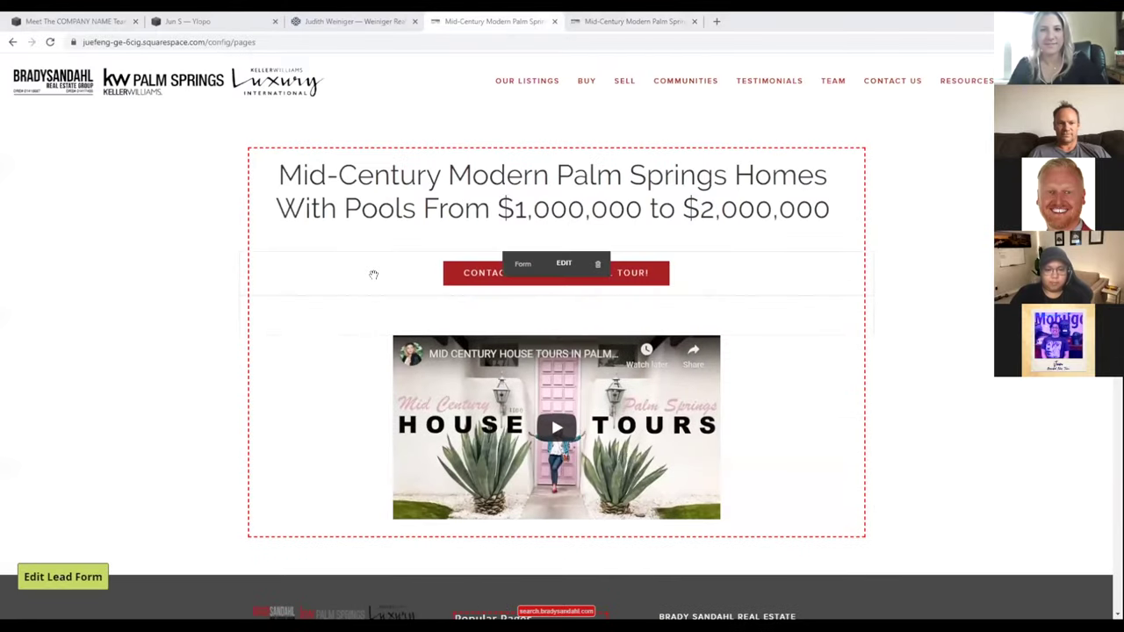
pyautogui.click(562, 266)
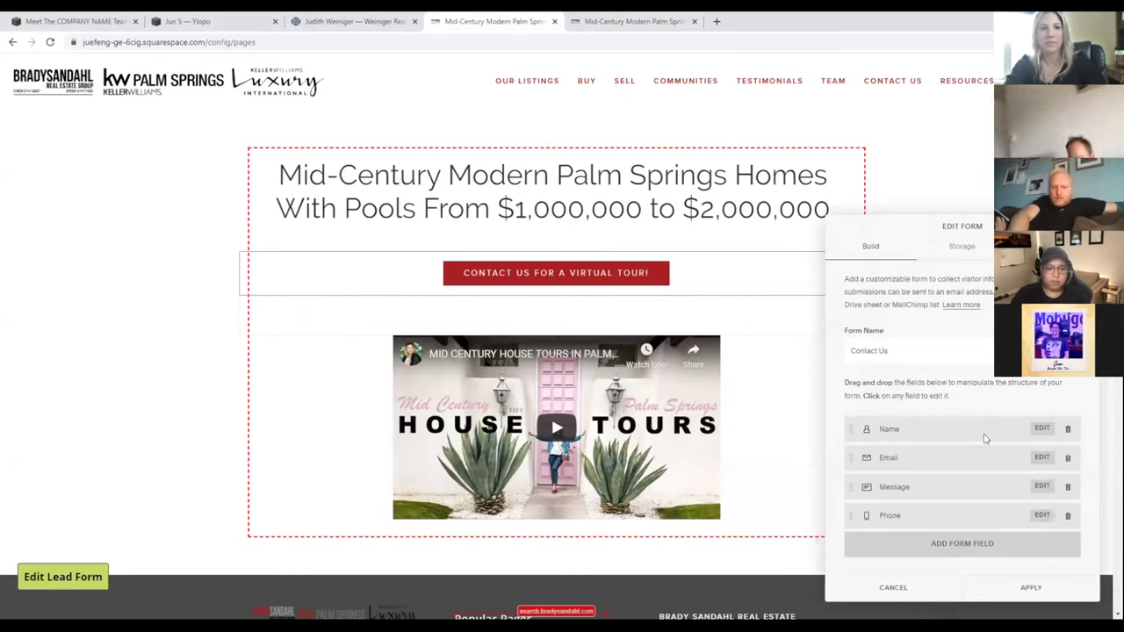
# - Add a hidden field to the form and name it YLOPOTAGS
pyautogui.click(872, 572)
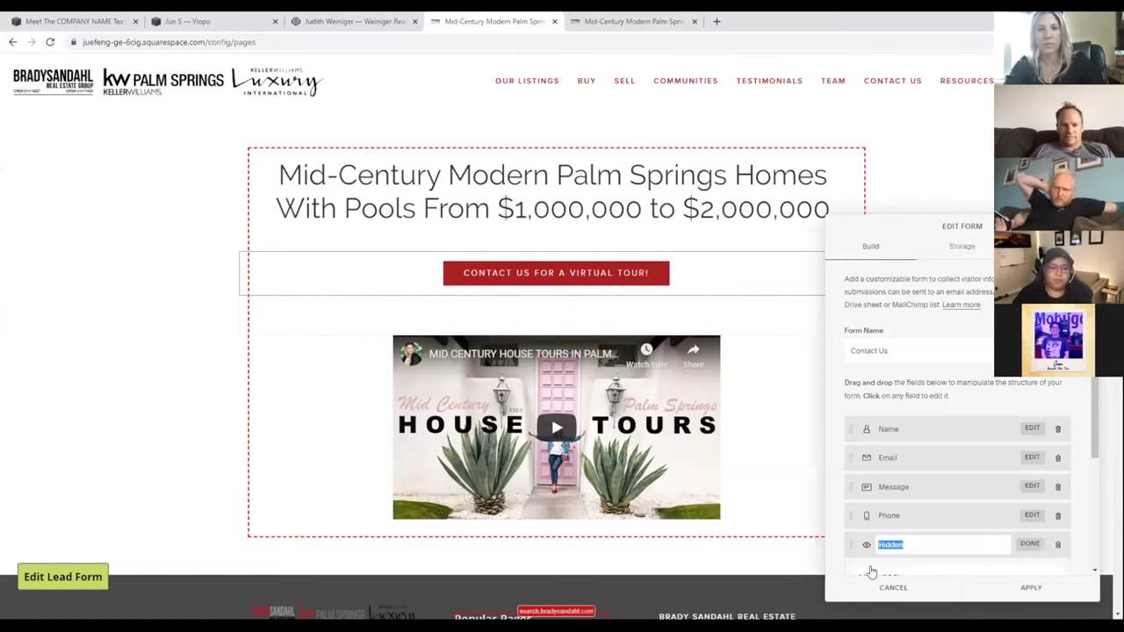
pyautogui.write('YLOPOTAGS')
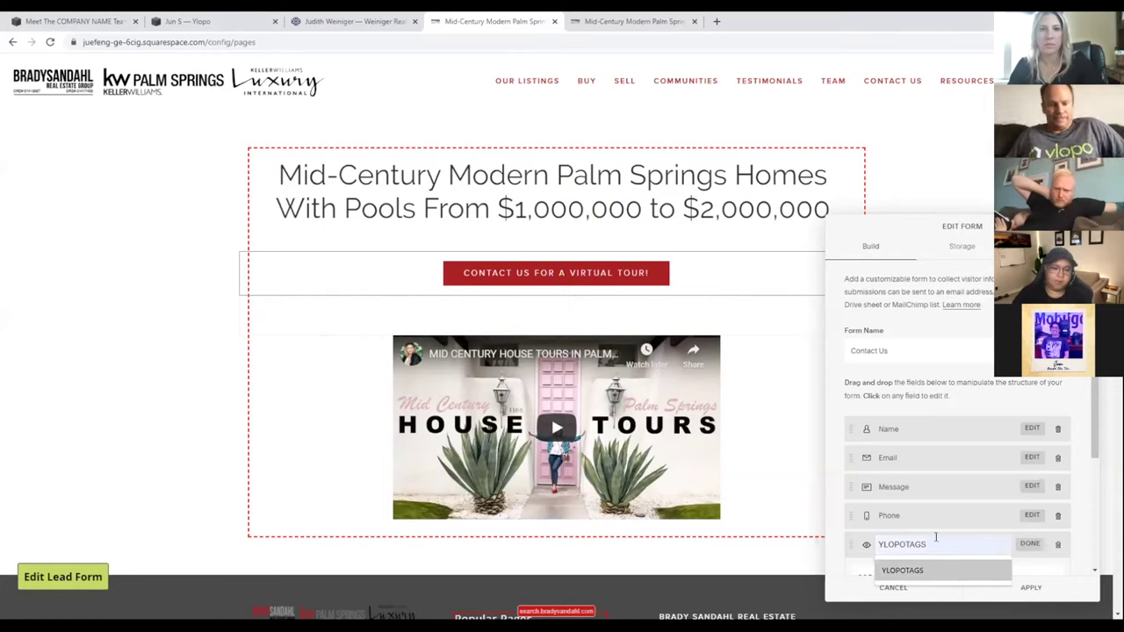
pyautogui.moveTo(871, 539); pyautogui.dragTo(922, 539)
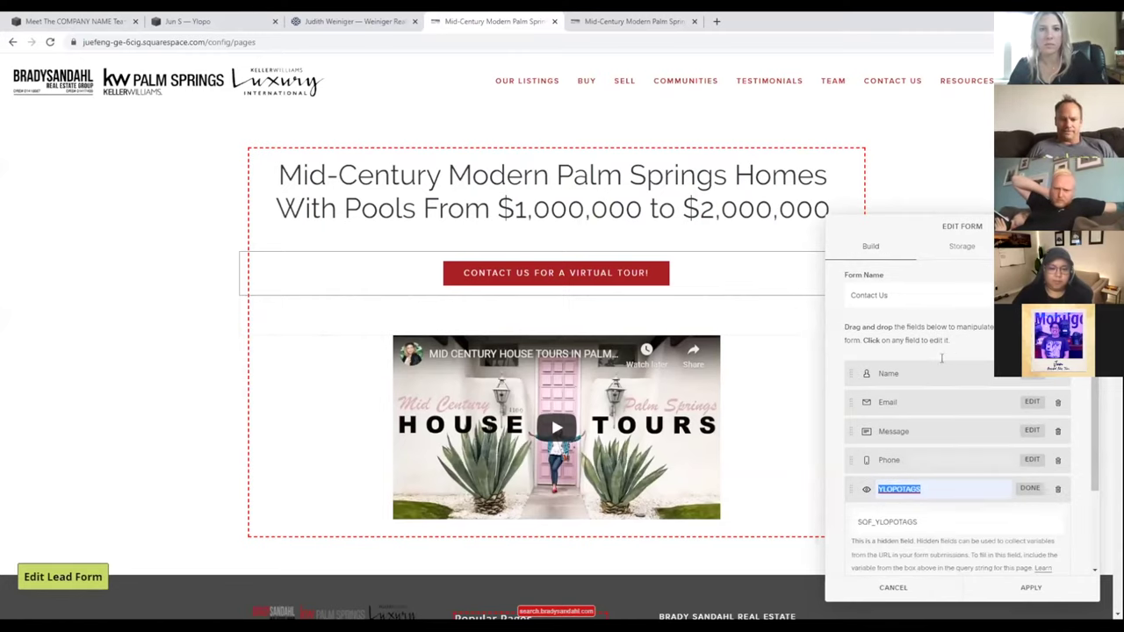
pyautogui.scroll(-2, 932, 372)
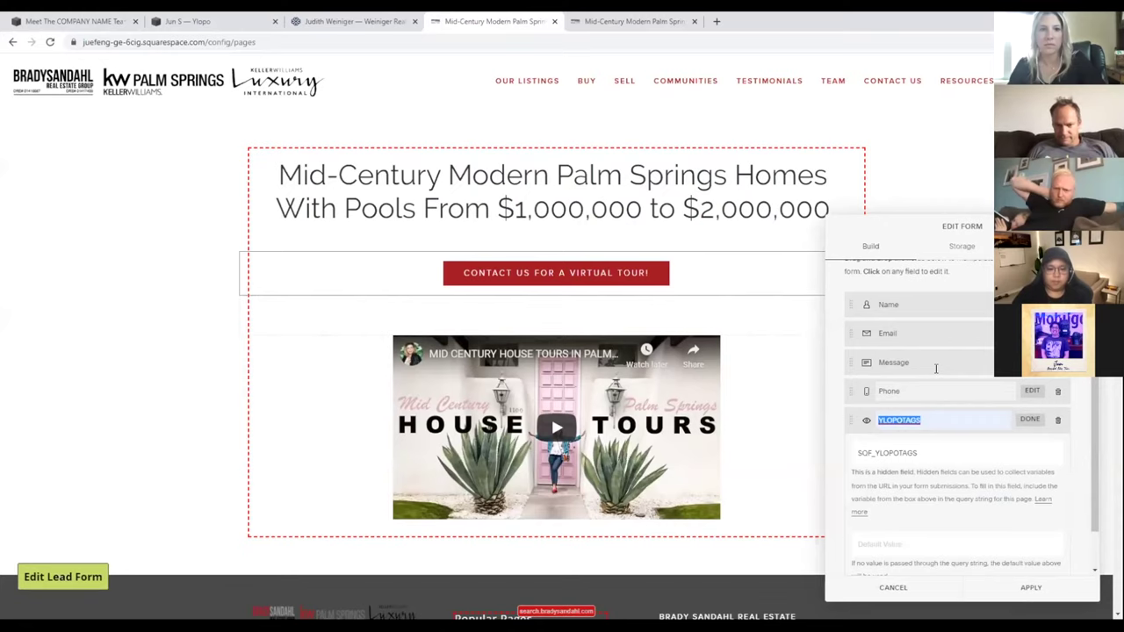
pyautogui.scroll(-1, 935, 369)
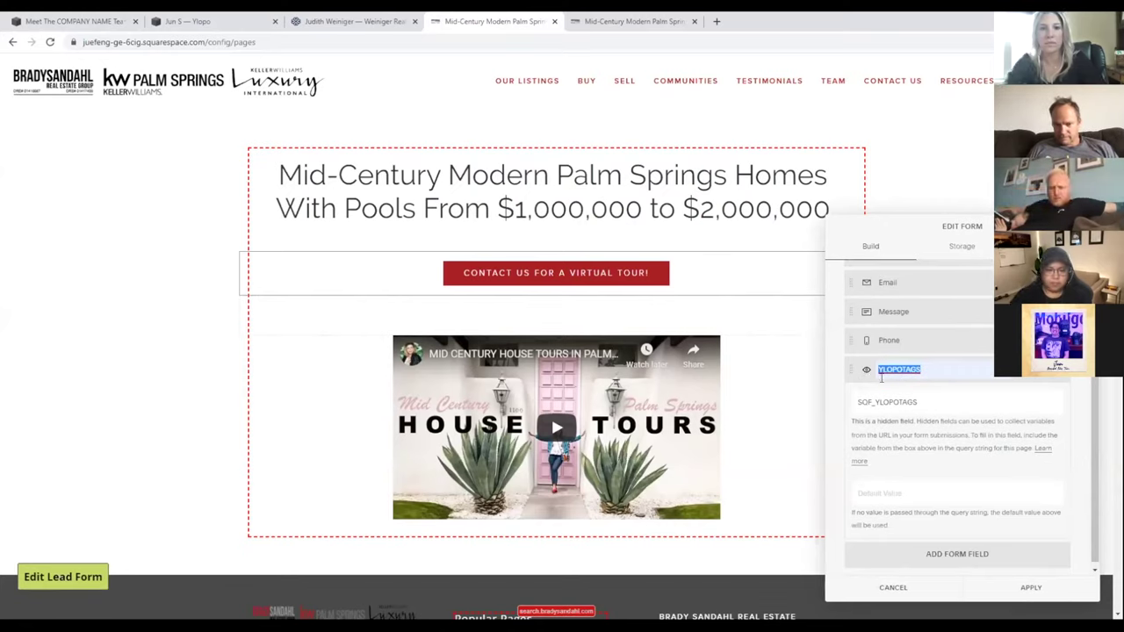
pyautogui.click(931, 369)
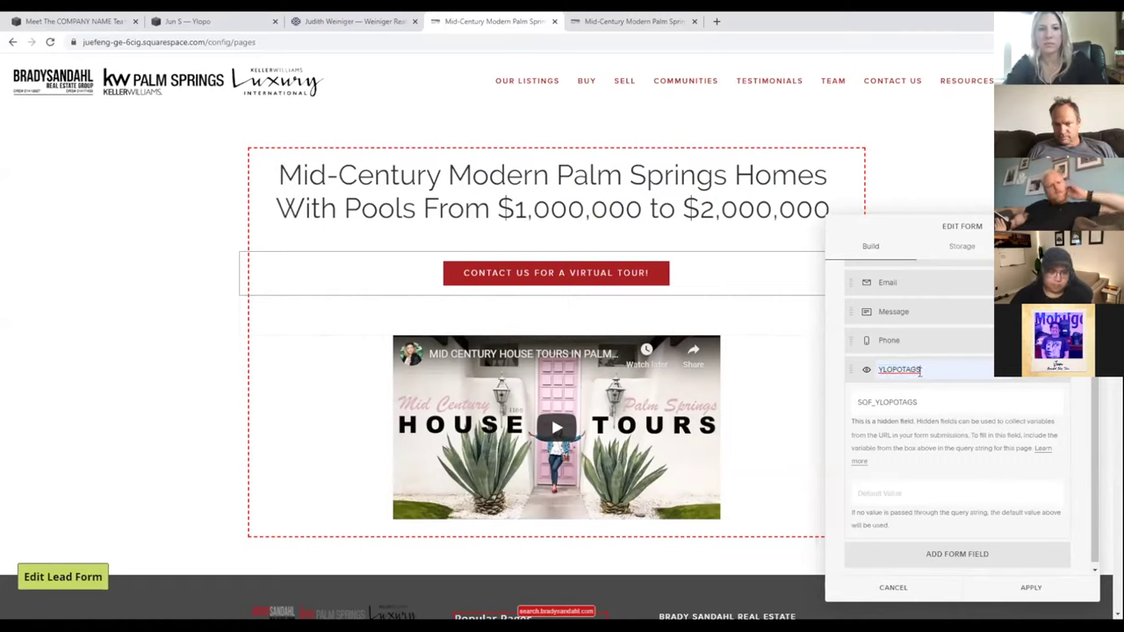
pyautogui.doubleClick(913, 369)
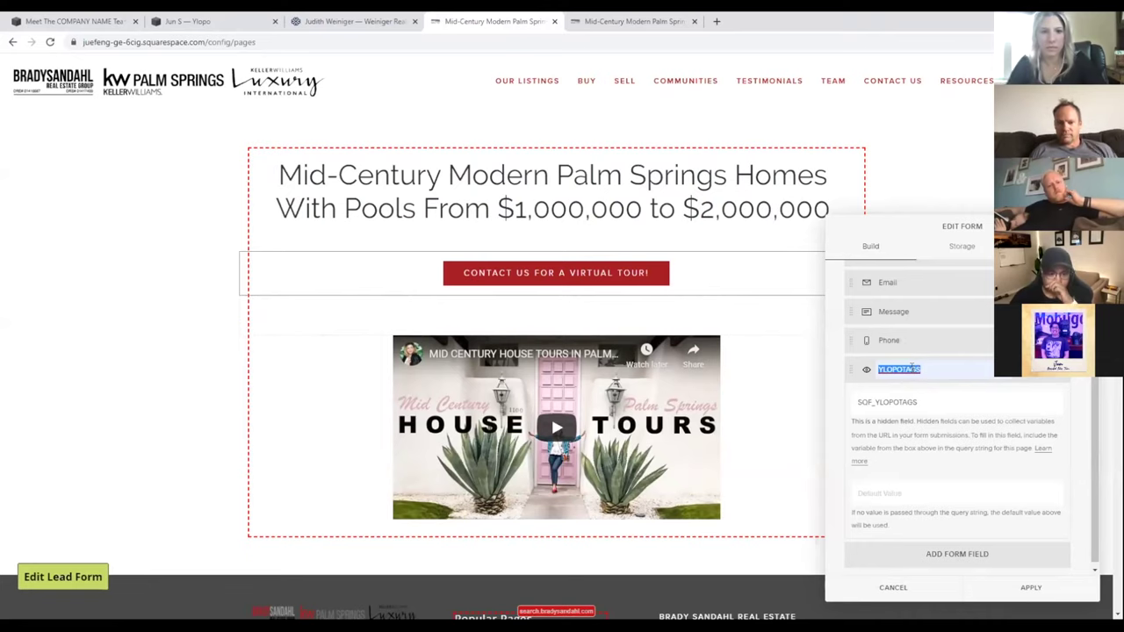
pyautogui.click(923, 369)
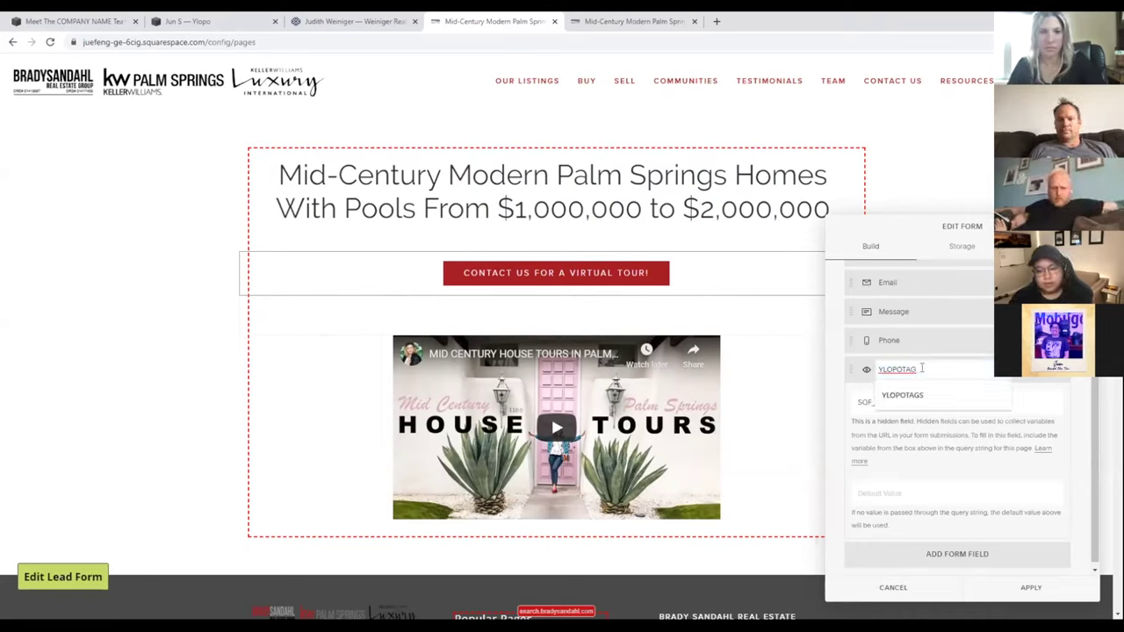
pyautogui.doubleClick(875, 377)
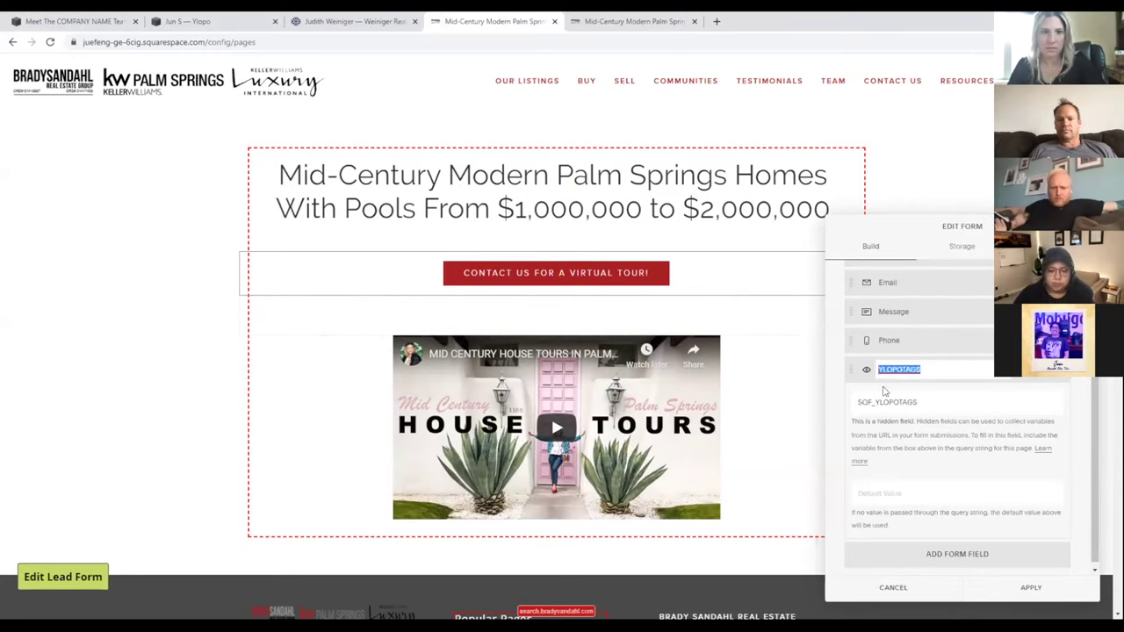
pyautogui.scroll(-1, 888, 391)
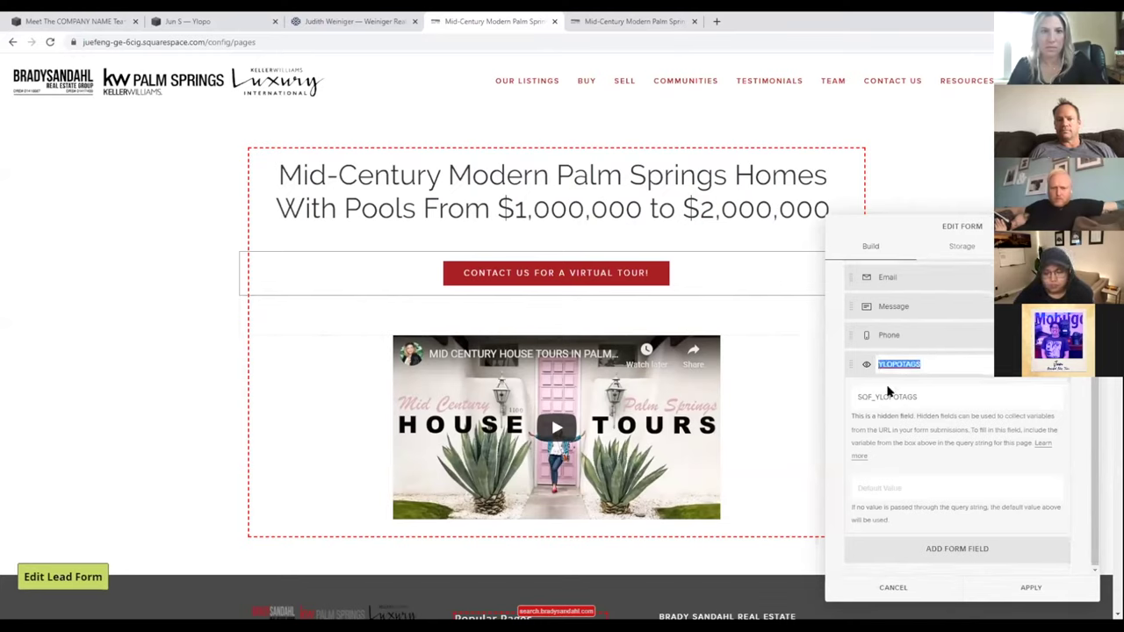
# - Give the YLOPOTAGS field the default value MID_CENTURY_TAG and save the form
pyautogui.click(905, 487)
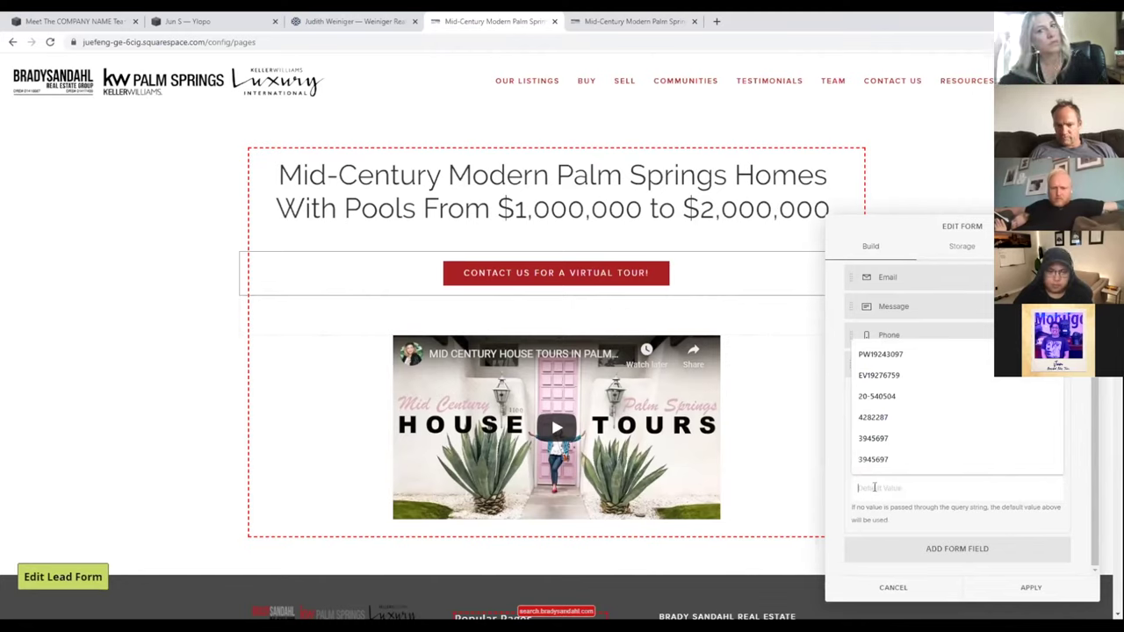
pyautogui.click(883, 485)
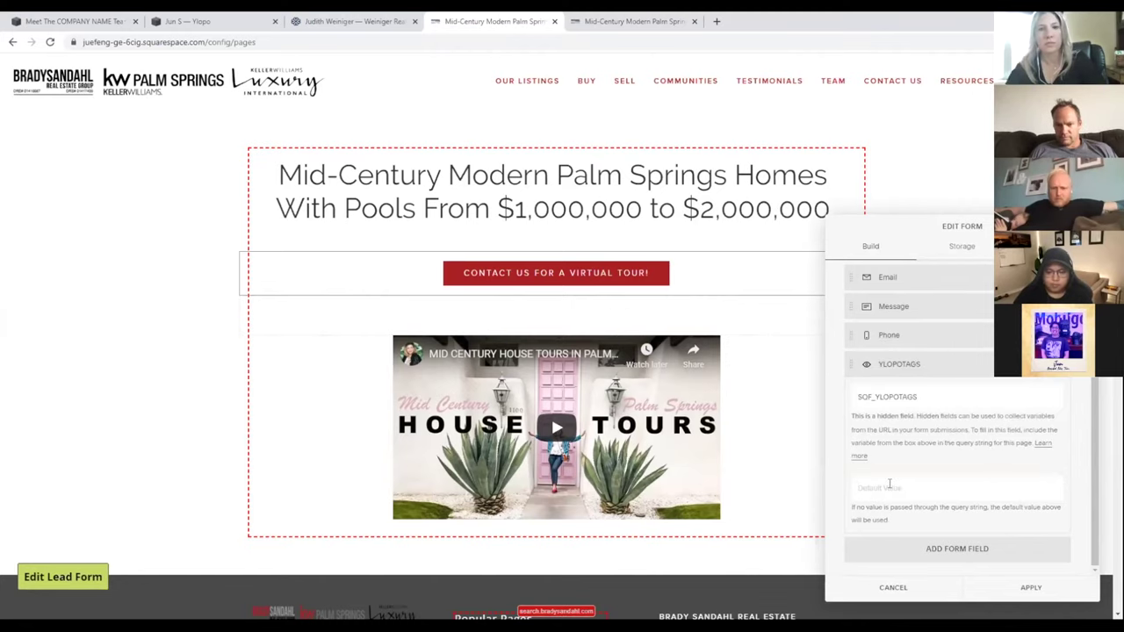
pyautogui.click(889, 485)
pyautogui.click(901, 505)
pyautogui.click(905, 505)
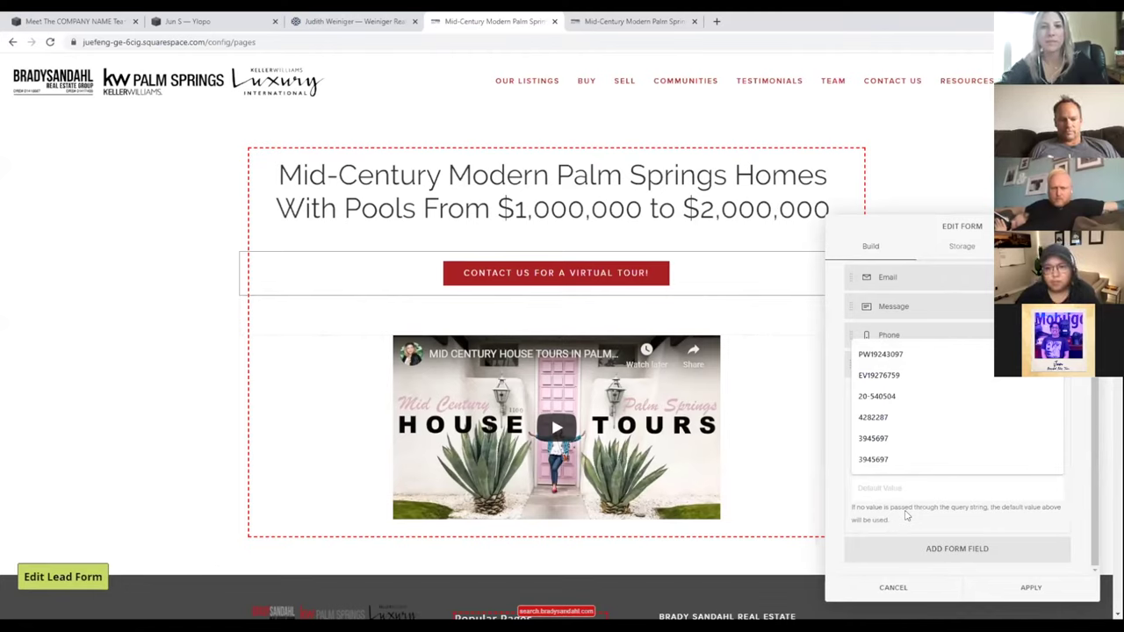
pyautogui.write('MID_CENTURY')
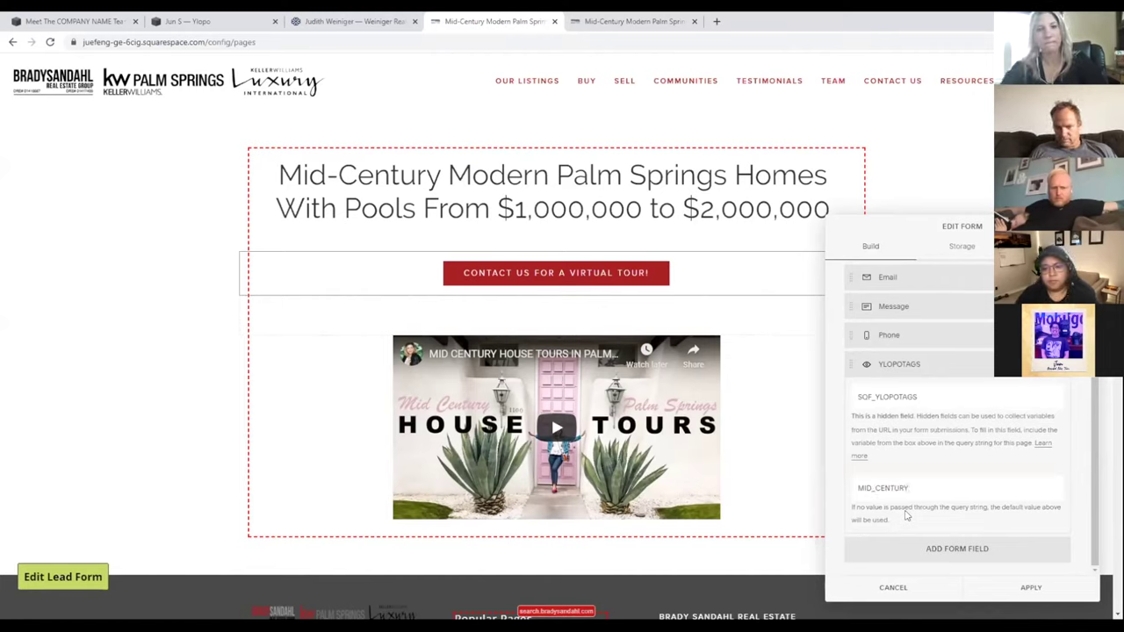
pyautogui.write('_TAG')
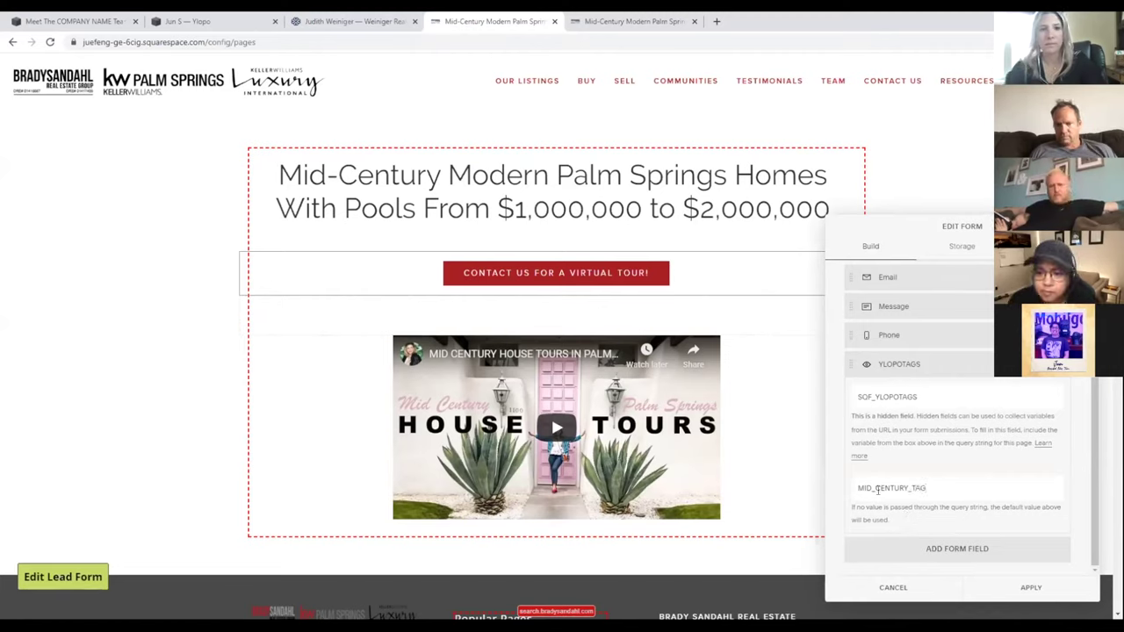
pyautogui.moveTo(875, 489); pyautogui.dragTo(886, 483)
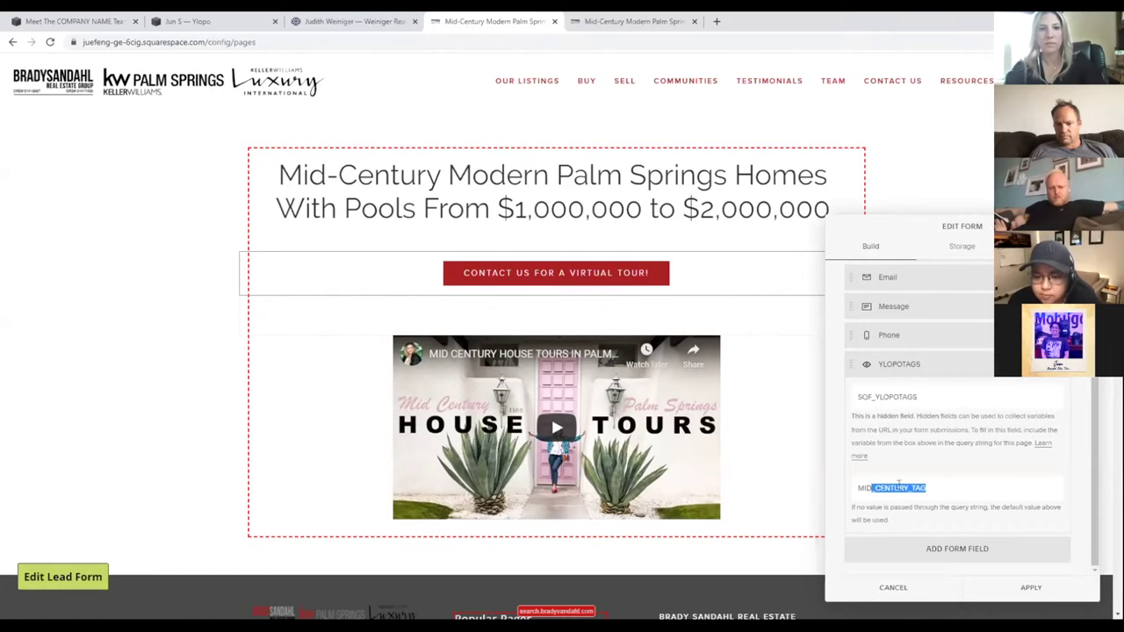
pyautogui.click(897, 485)
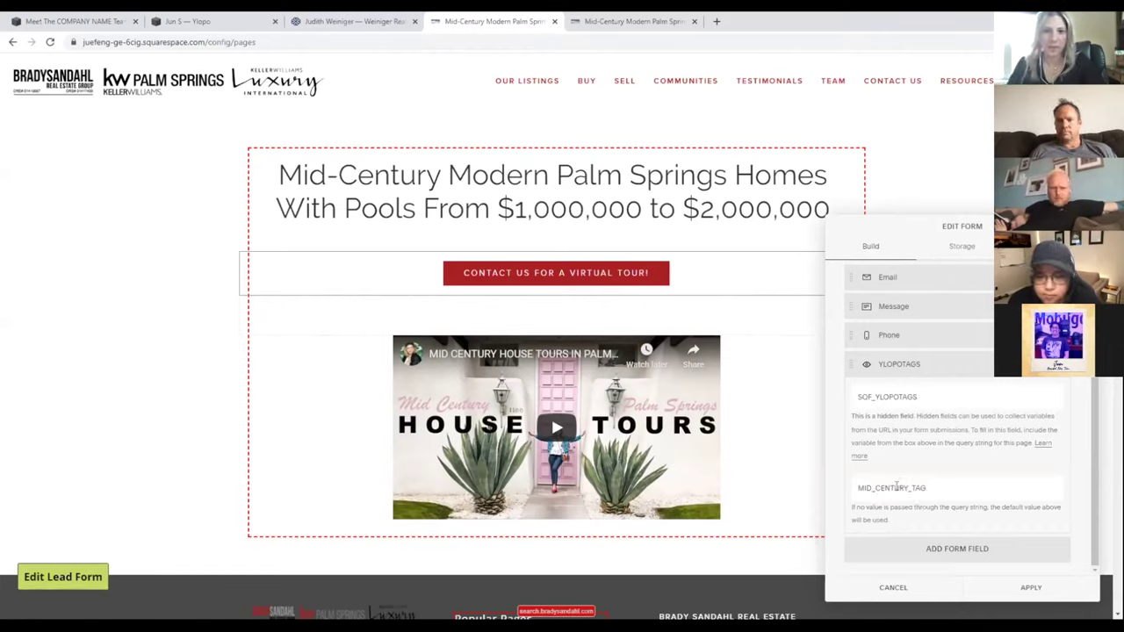
pyautogui.click(1030, 587)
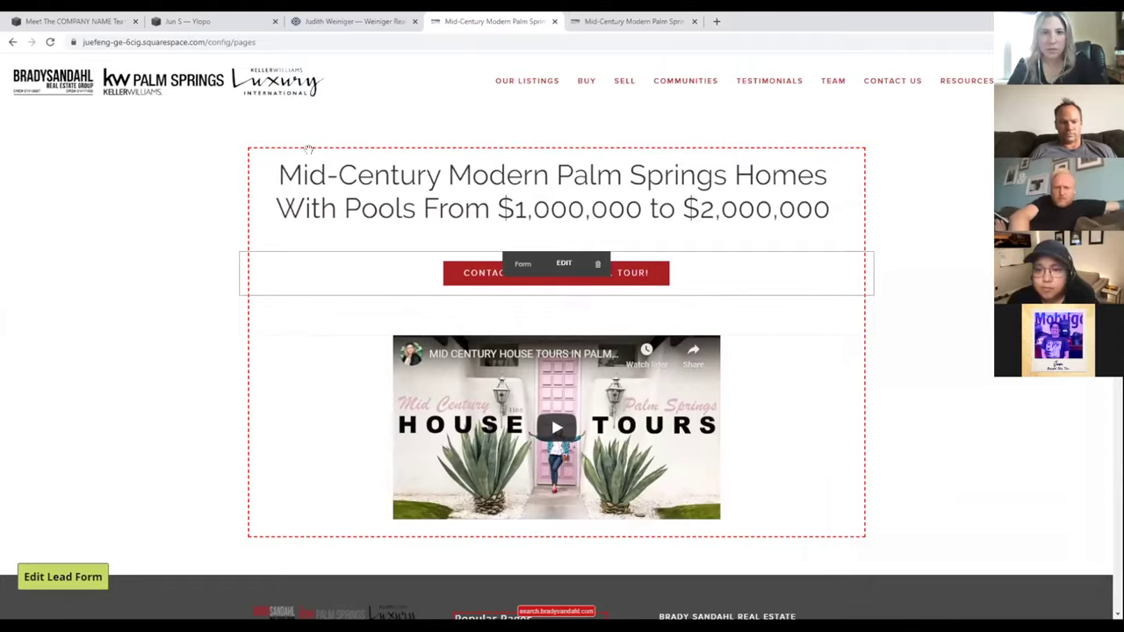
# - Check the form on the live page, then return to the editor
pyautogui.scroll(-1, 966, 506)
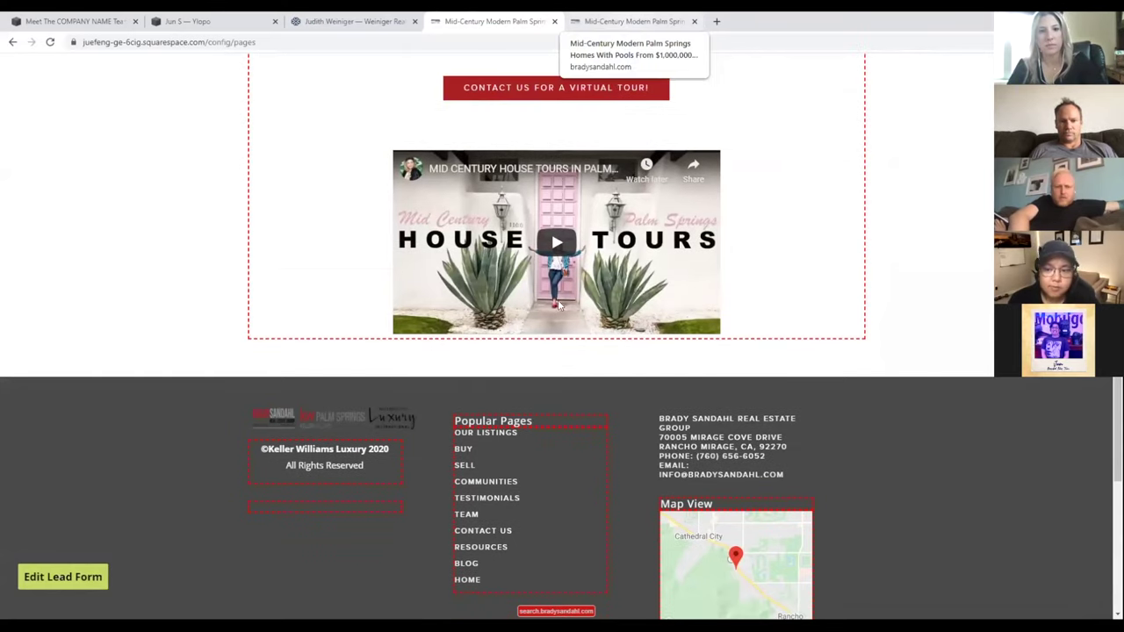
pyautogui.hotkey('ctrl', 'Tab')
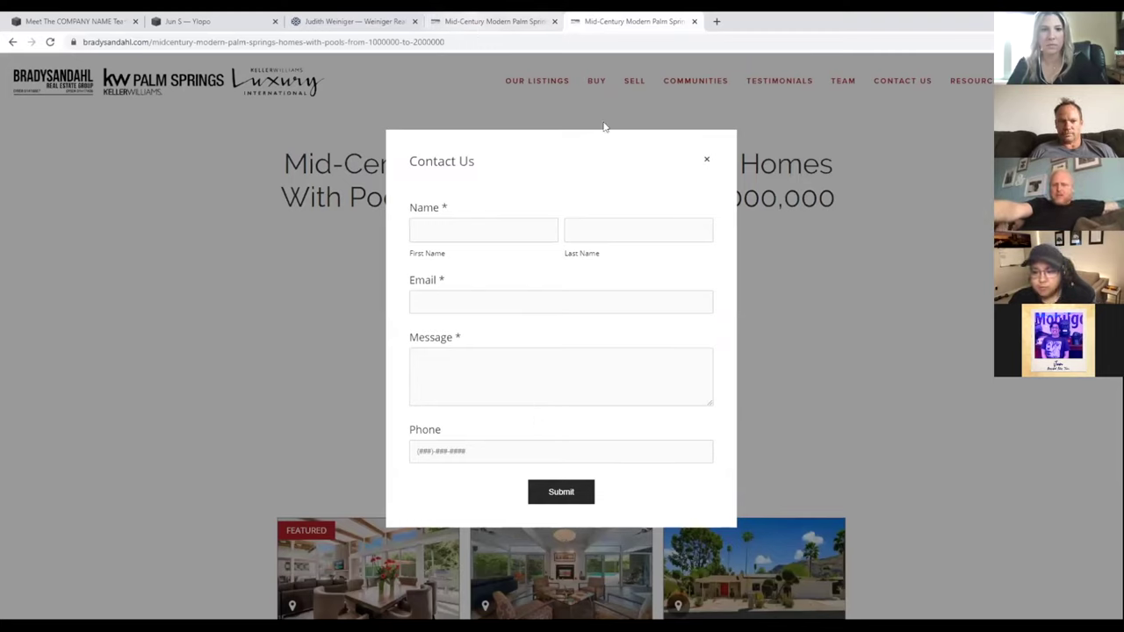
pyautogui.hotkey('ctrl', 'shift', 'Tab')
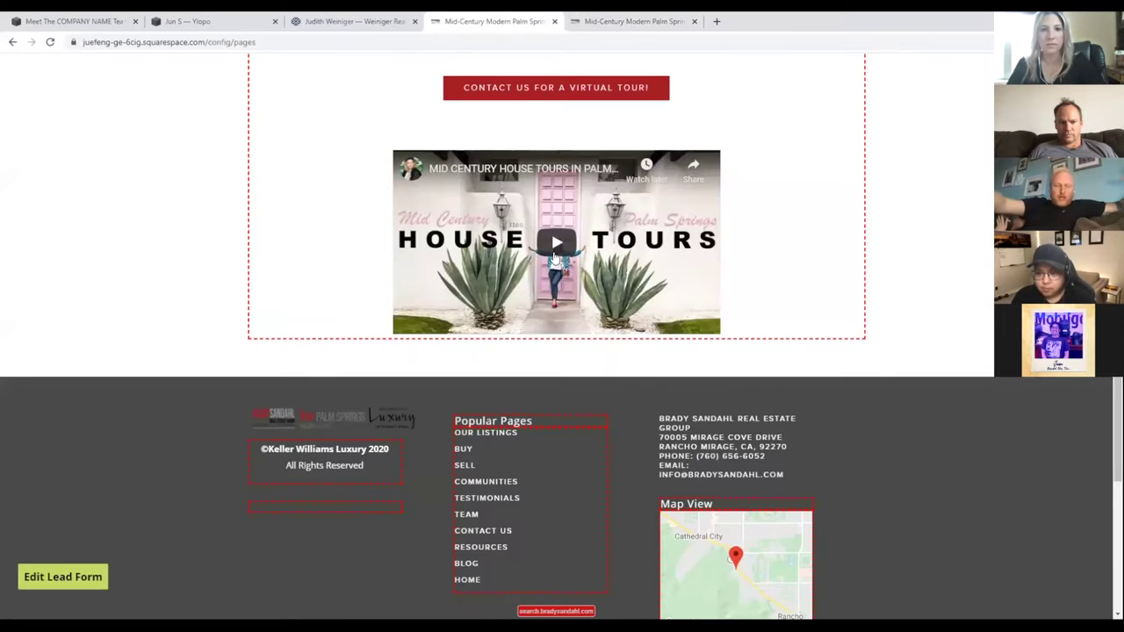
# - Discard the unsaved form changes and reopen the Contact Us form editor
pyautogui.press('Escape')
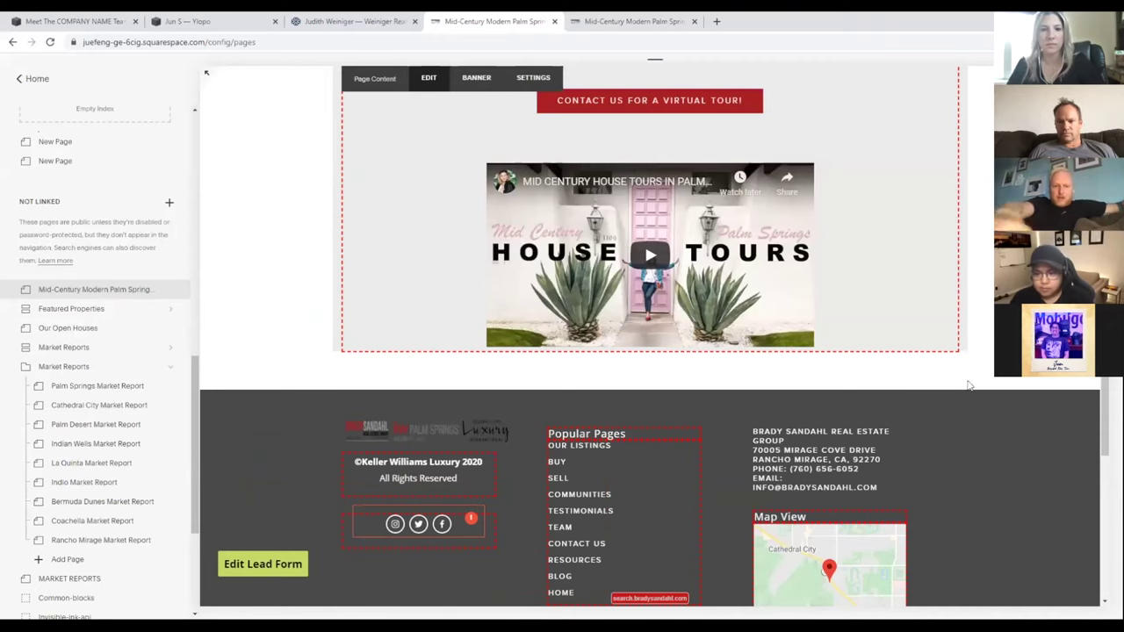
pyautogui.click(959, 388)
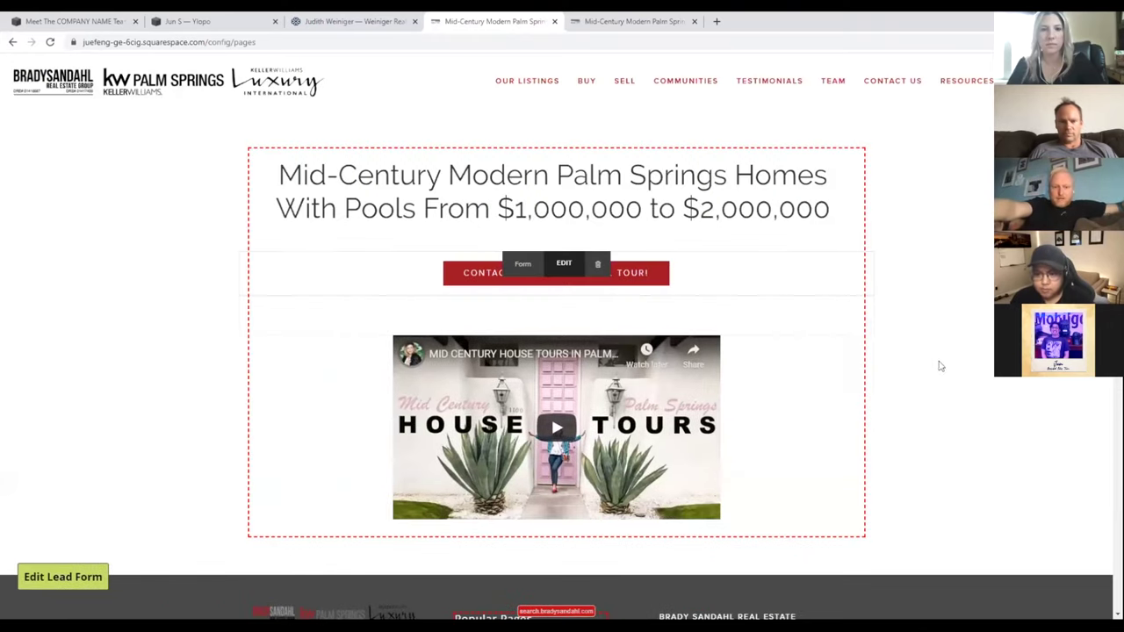
pyautogui.click(464, 241)
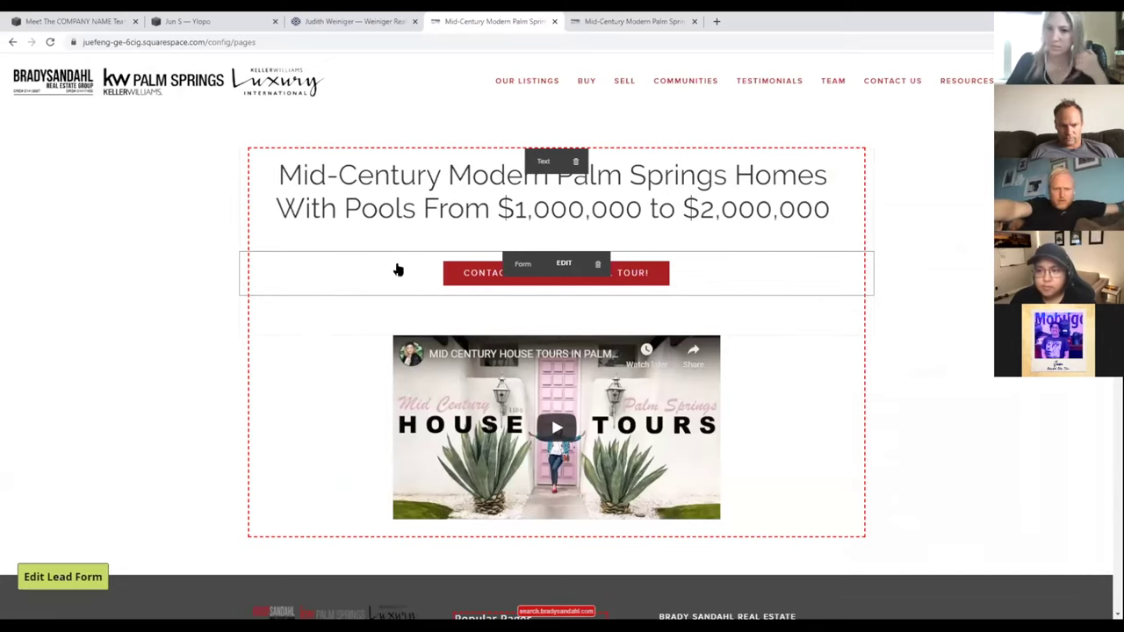
pyautogui.press('Escape')
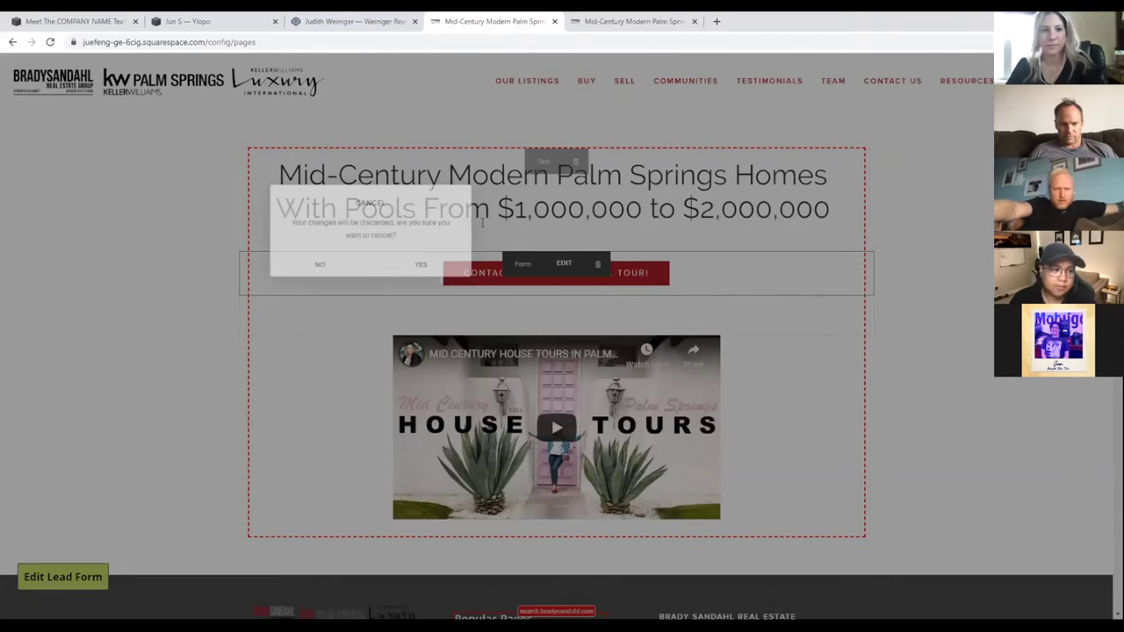
pyautogui.press('Return')
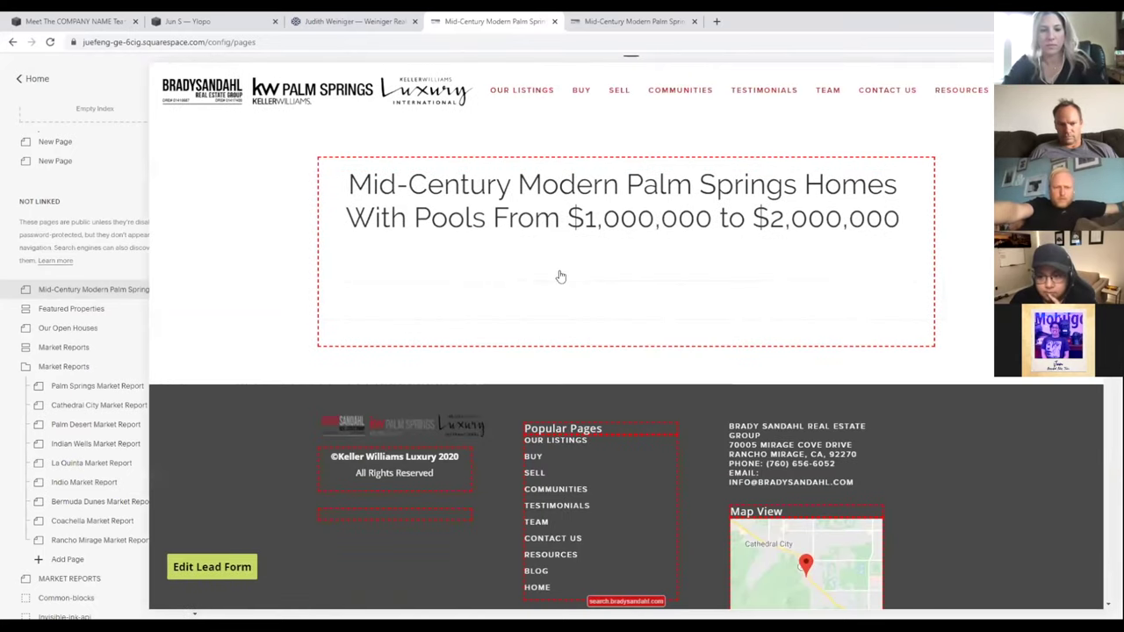
pyautogui.click(566, 268)
pyautogui.click(569, 265)
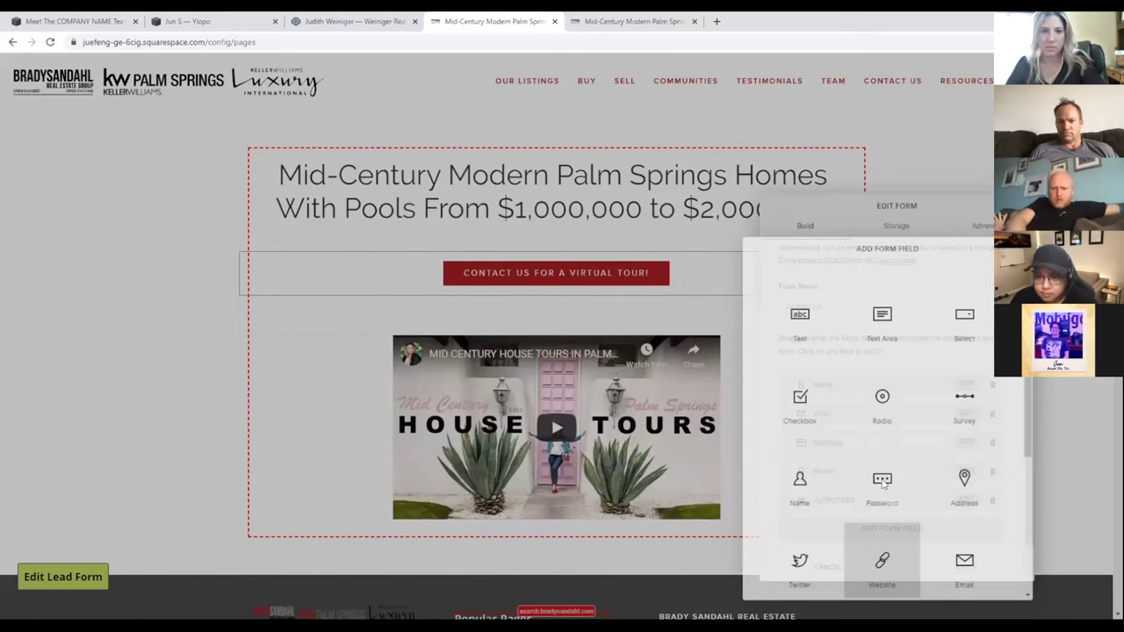
# - Confirm the hidden YLOPOTAGS field still holds MID_CENTURY_TAG, then apply the form changes
pyautogui.scroll(-3, 913, 527)
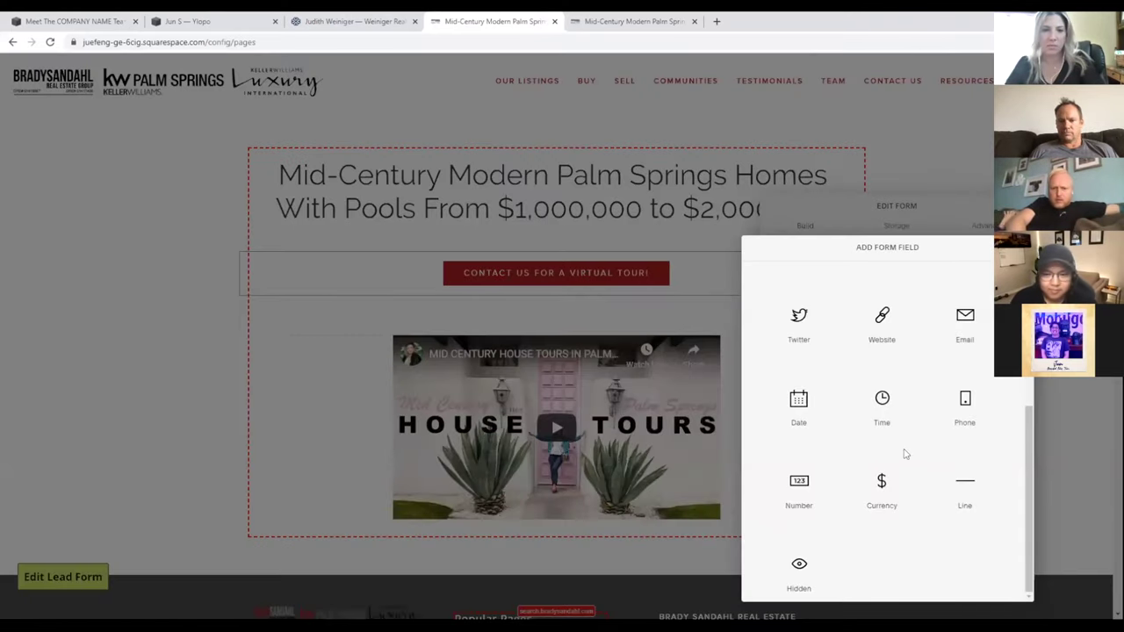
pyautogui.press('Escape')
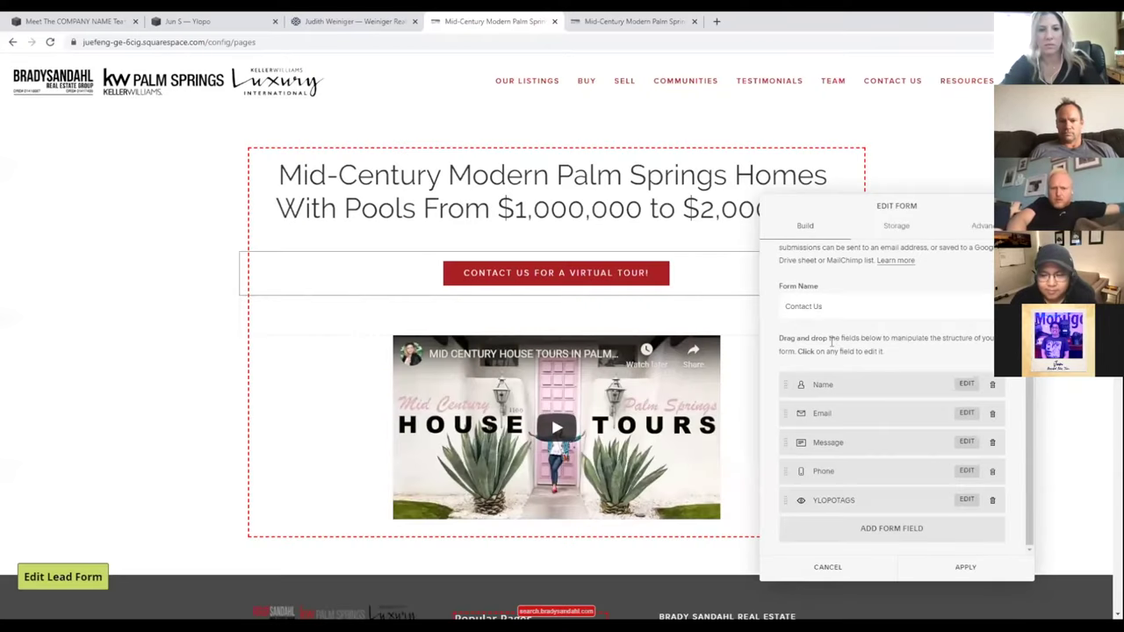
pyautogui.click(833, 500)
pyautogui.doubleClick(833, 344)
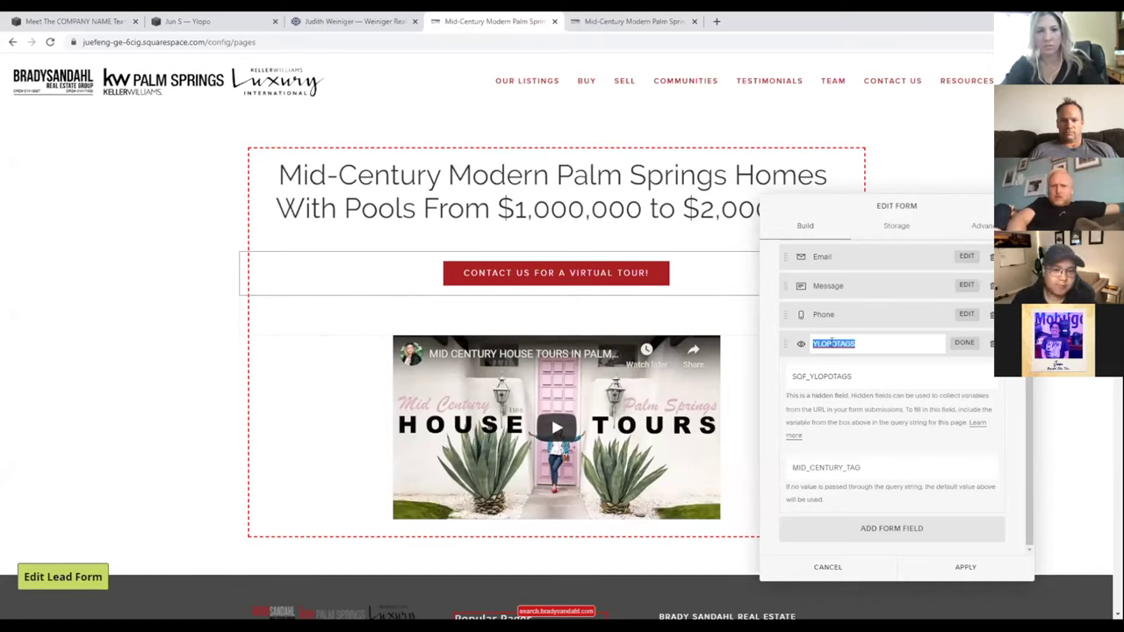
pyautogui.click(858, 467)
pyautogui.moveTo(857, 467); pyautogui.dragTo(791, 467)
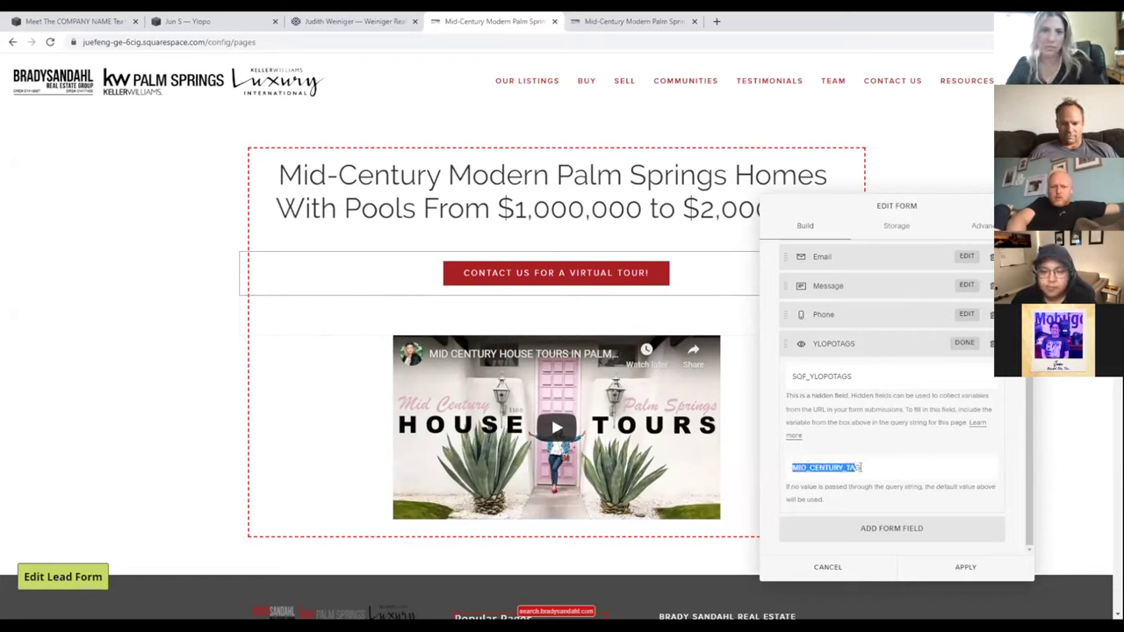
pyautogui.click(878, 513)
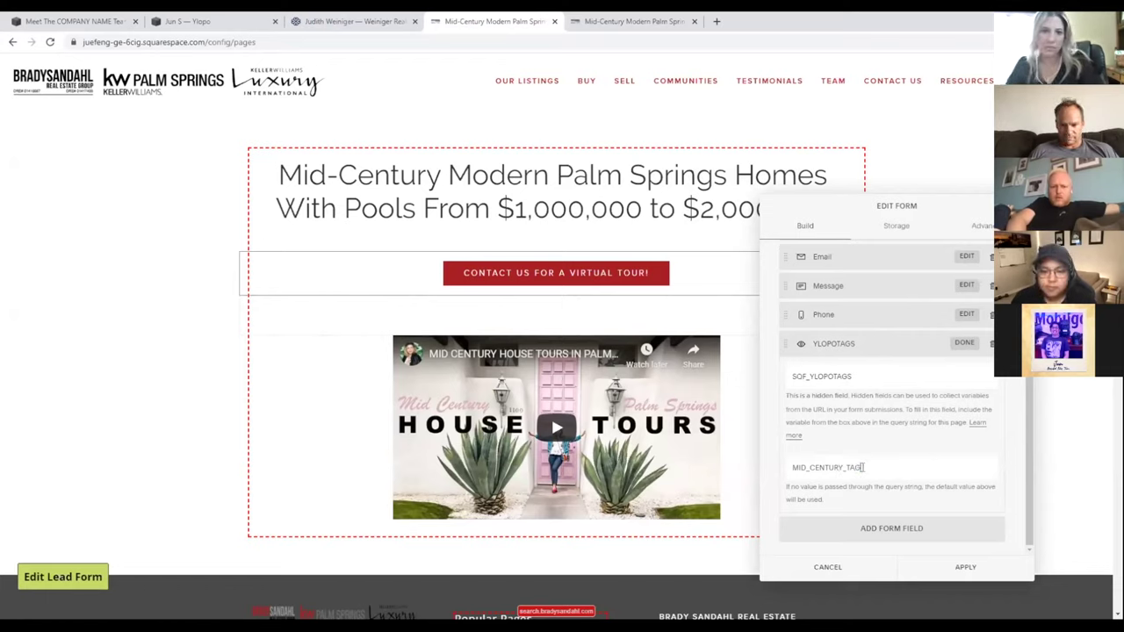
pyautogui.click(962, 569)
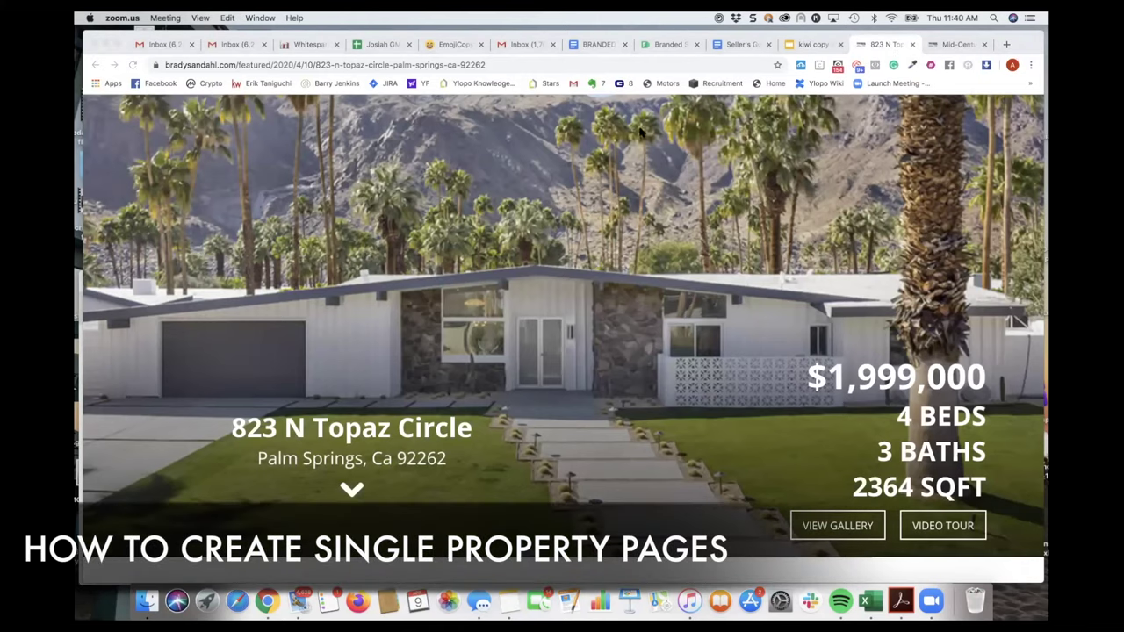
pyautogui.scroll(-5, 597, 227)
pyautogui.scroll(3, 597, 227)
pyautogui.scroll(-10, 597, 226)
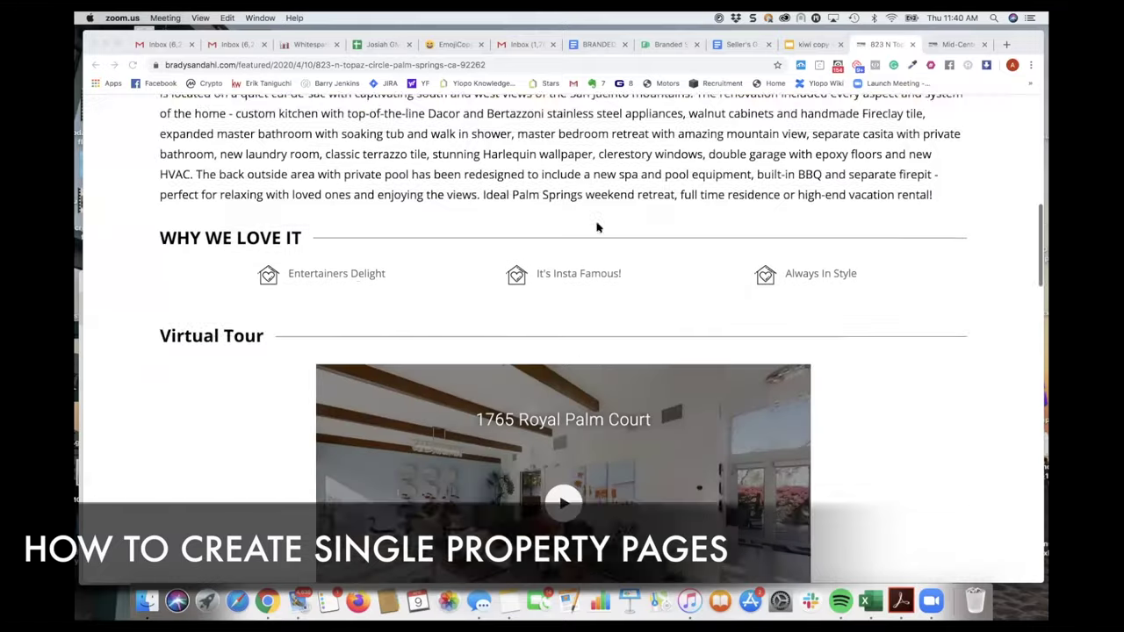
pyautogui.scroll(12, 597, 226)
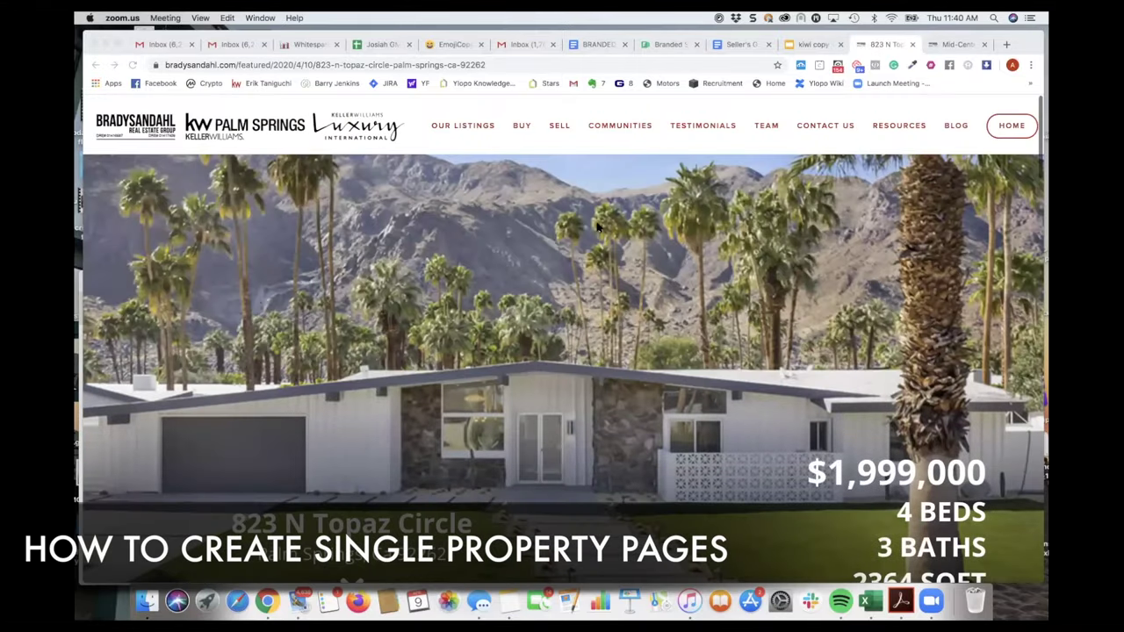
pyautogui.scroll(-1, 597, 226)
pyautogui.scroll(1, 597, 226)
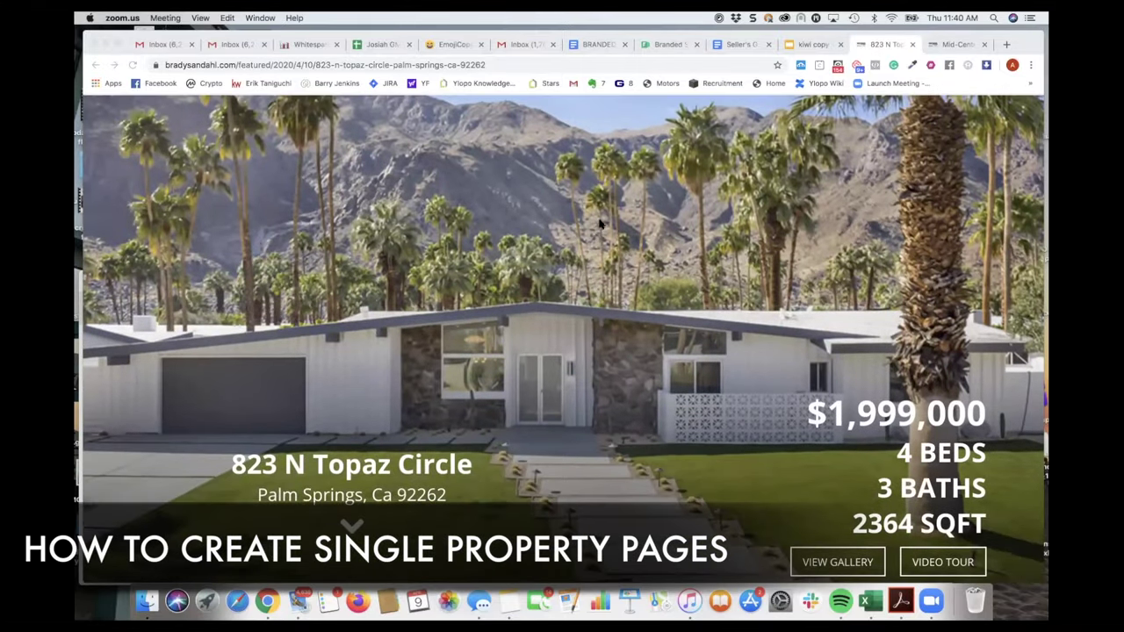
pyautogui.click(811, 44)
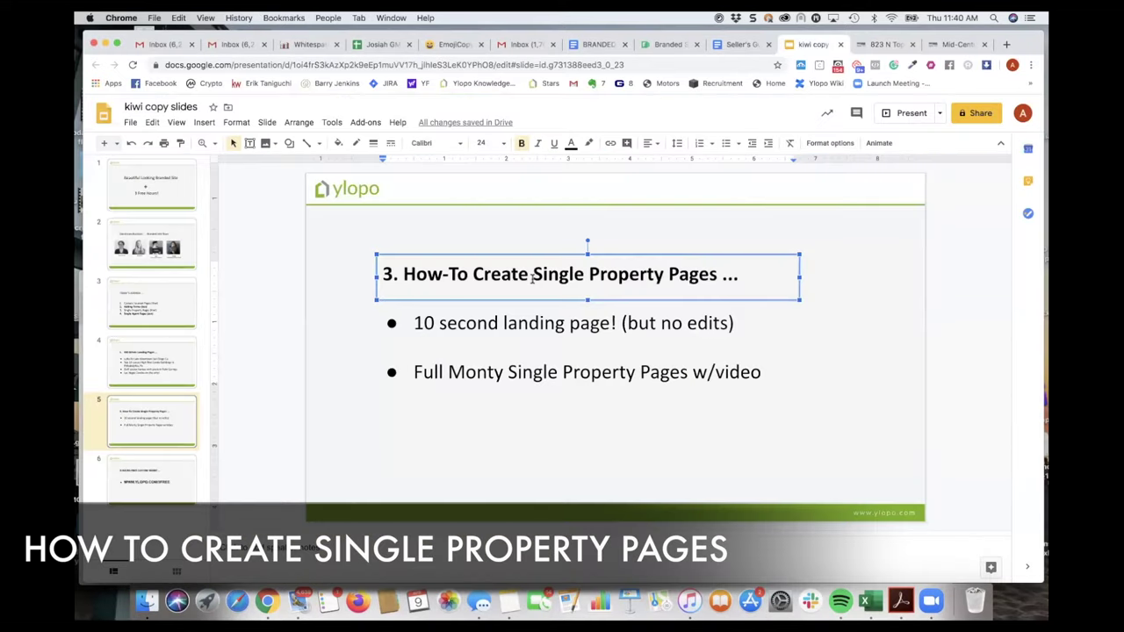
# - Review the single property pages bullets and Topaz listing, then return to the Squarespace editor
pyautogui.moveTo(454, 323); pyautogui.dragTo(548, 323)
pyautogui.moveTo(509, 372); pyautogui.dragTo(546, 372)
pyautogui.click(627, 373)
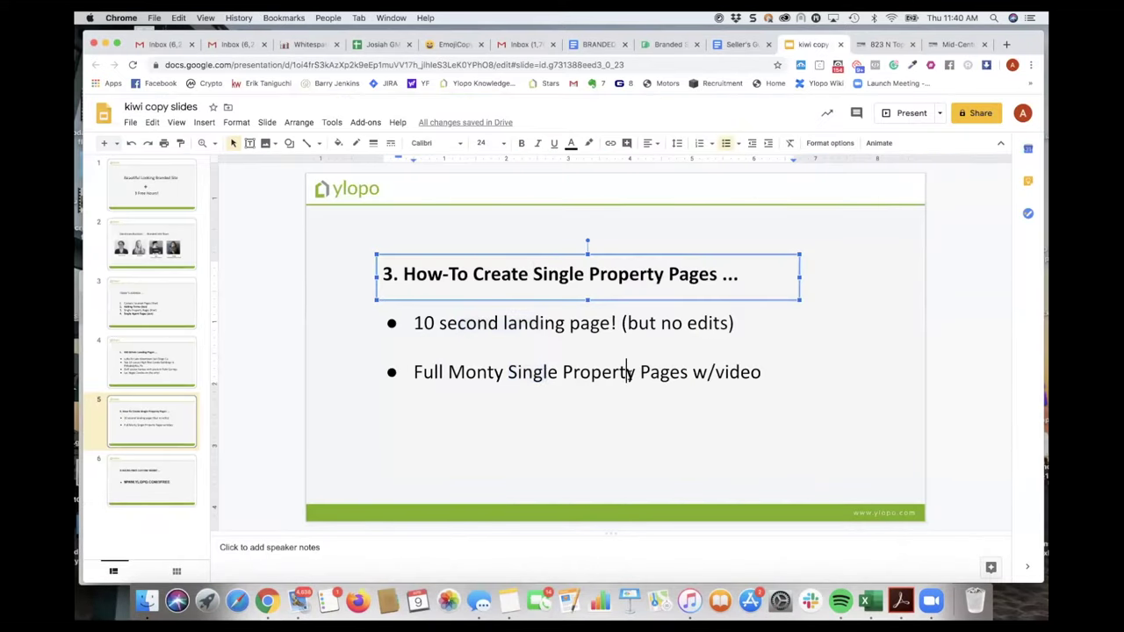
pyautogui.click(869, 45)
pyautogui.scroll(-7, 678, 339)
pyautogui.scroll(-5, 677, 334)
pyautogui.scroll(7, 677, 334)
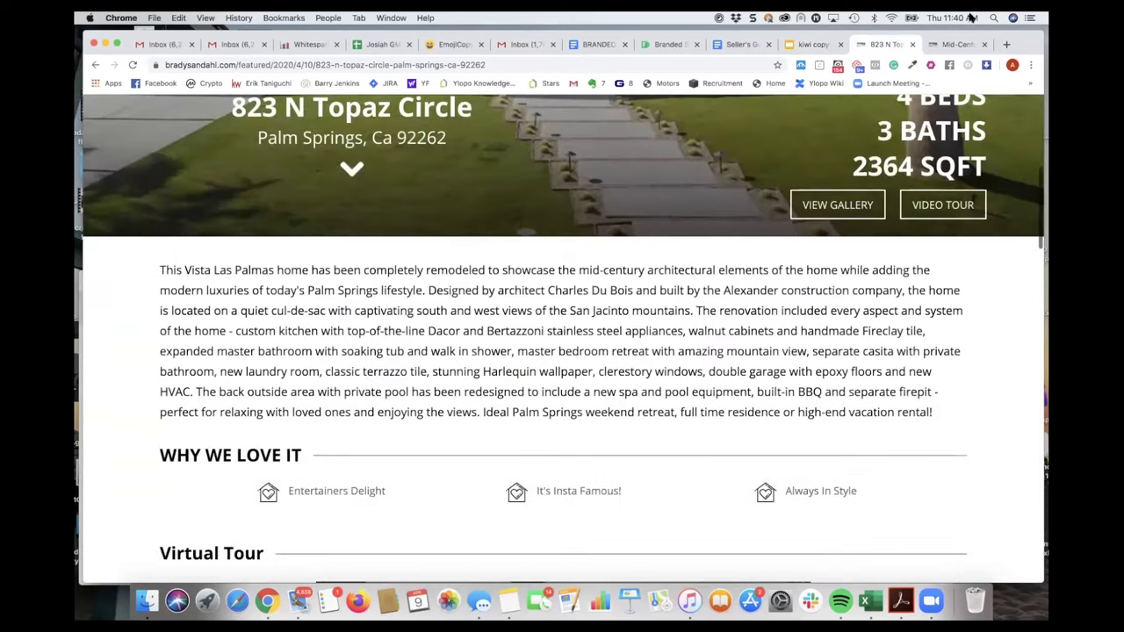
pyautogui.click(959, 44)
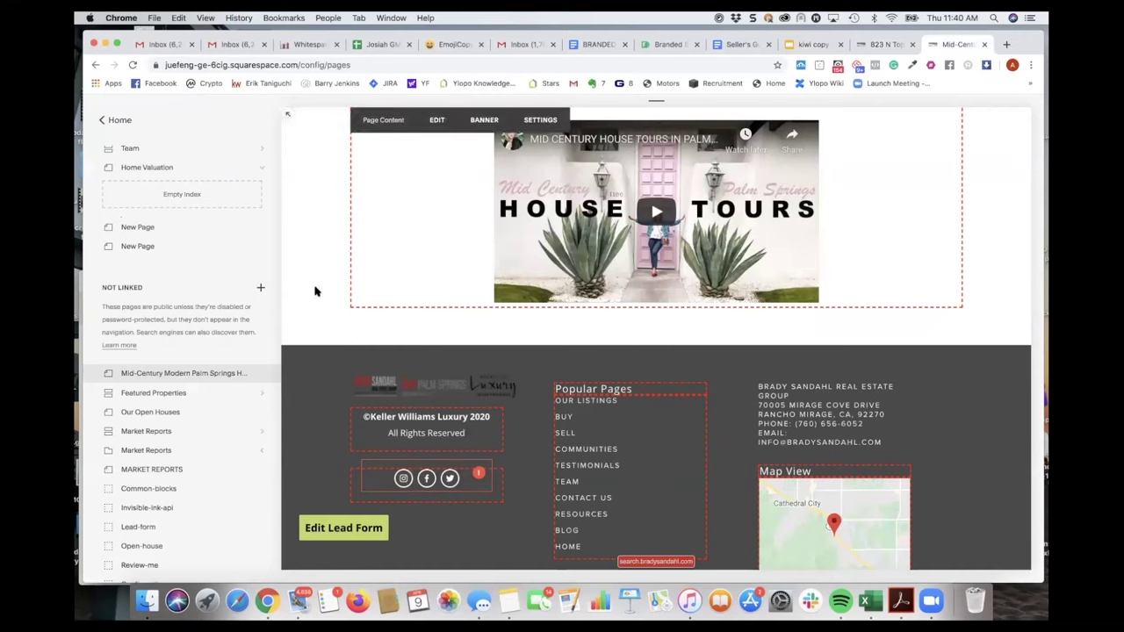
pyautogui.scroll(3, 196, 279)
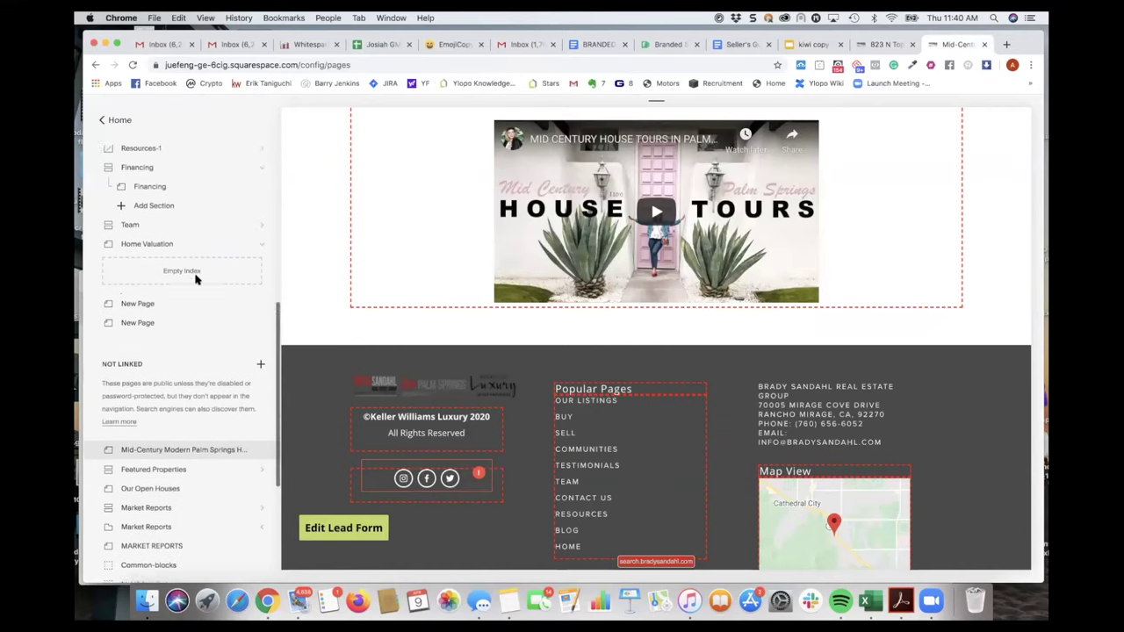
pyautogui.scroll(-5, 195, 289)
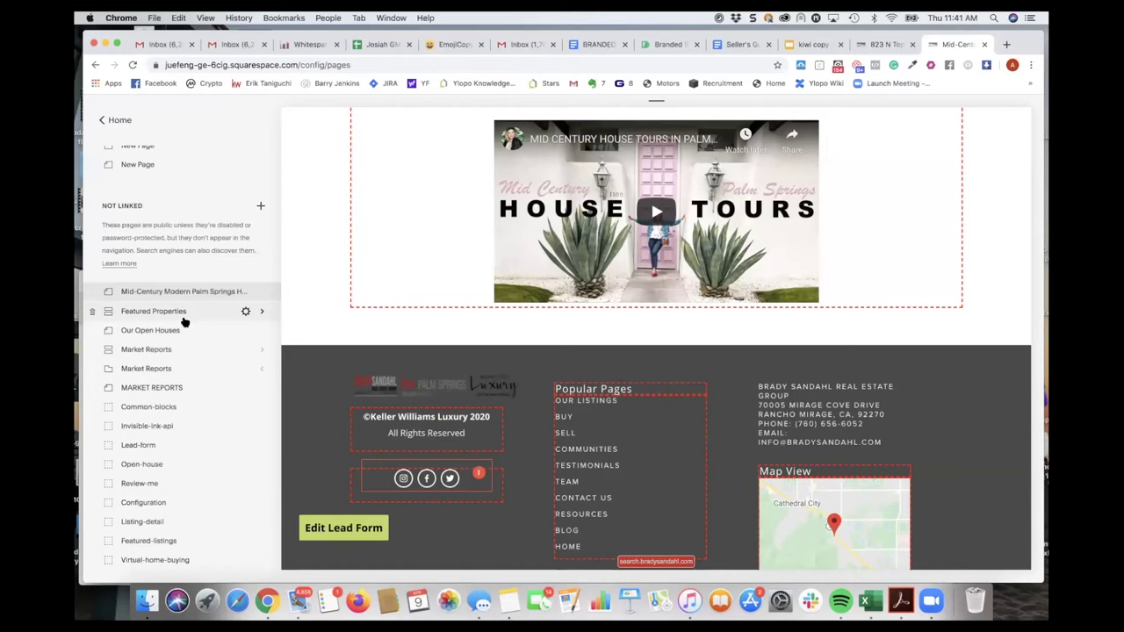
pyautogui.click(261, 208)
pyautogui.scroll(-3, 320, 373)
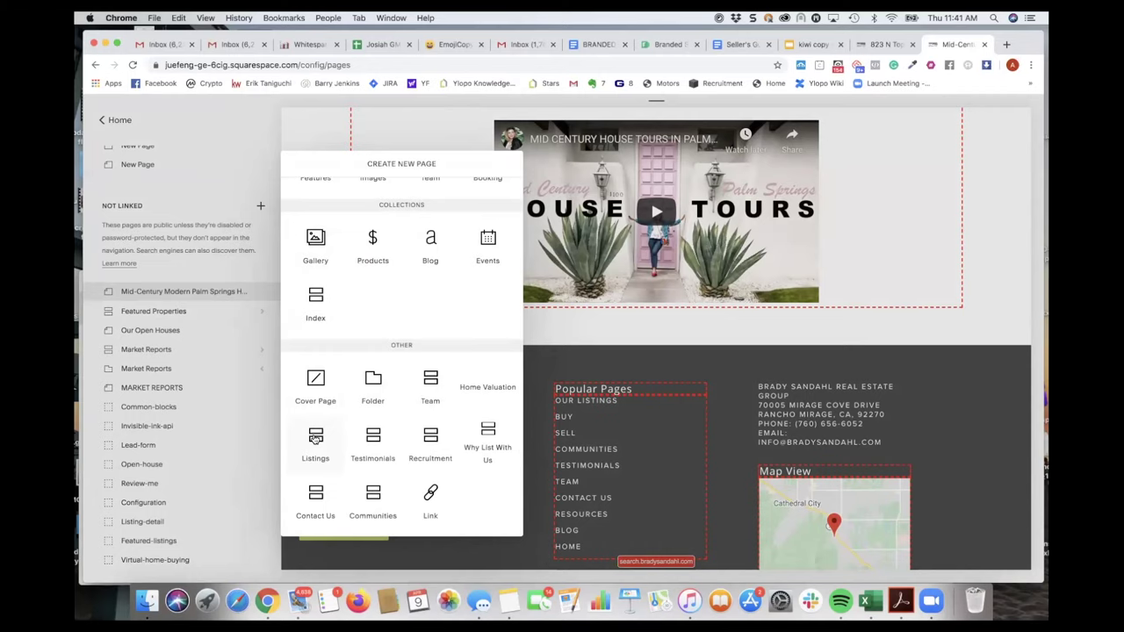
pyautogui.click(230, 170)
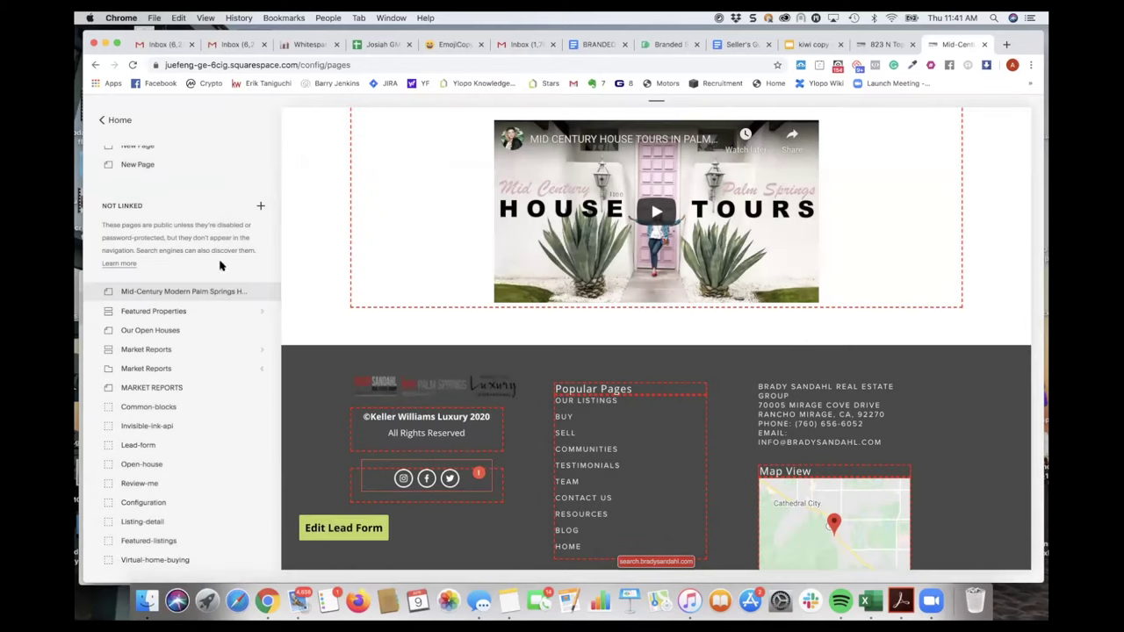
pyautogui.click(165, 312)
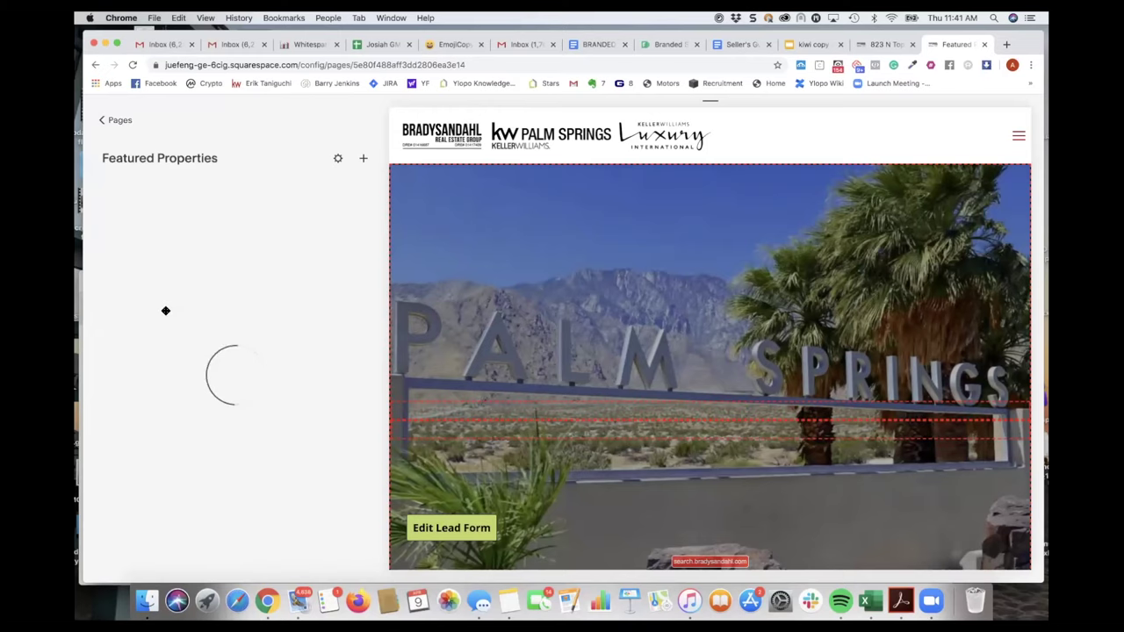
pyautogui.moveTo(156, 294)
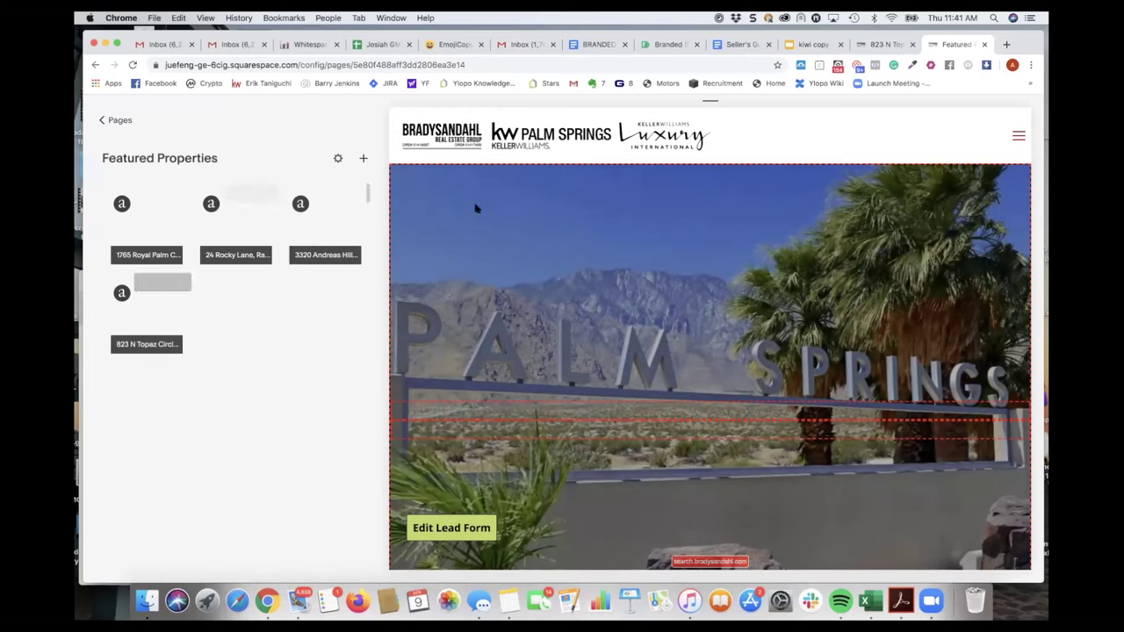
pyautogui.moveTo(422, 226)
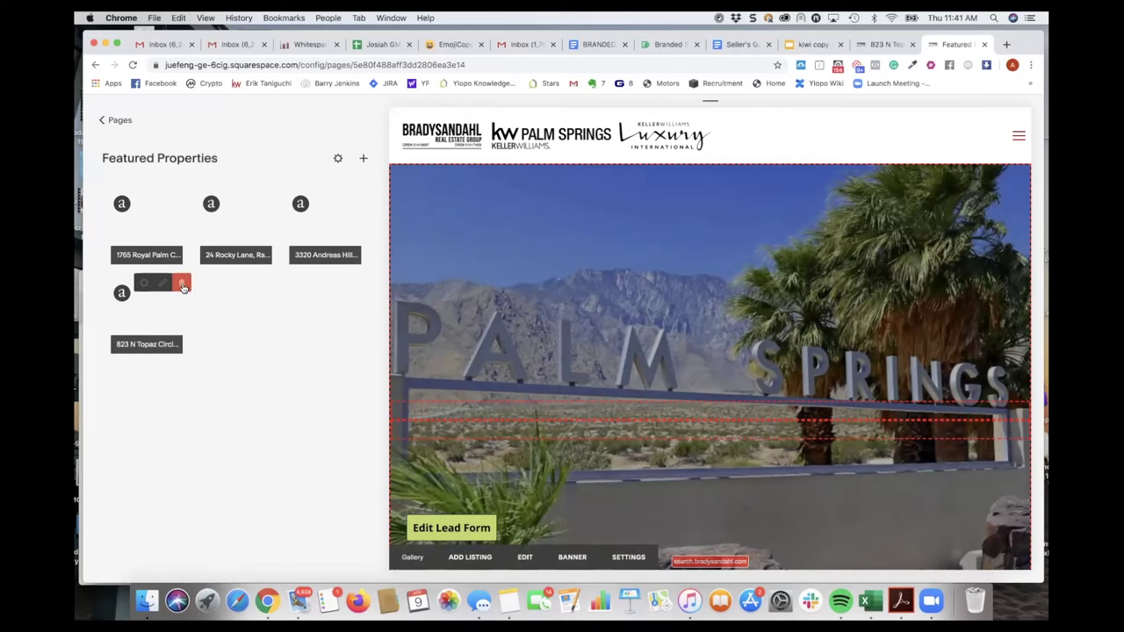
pyautogui.click(183, 284)
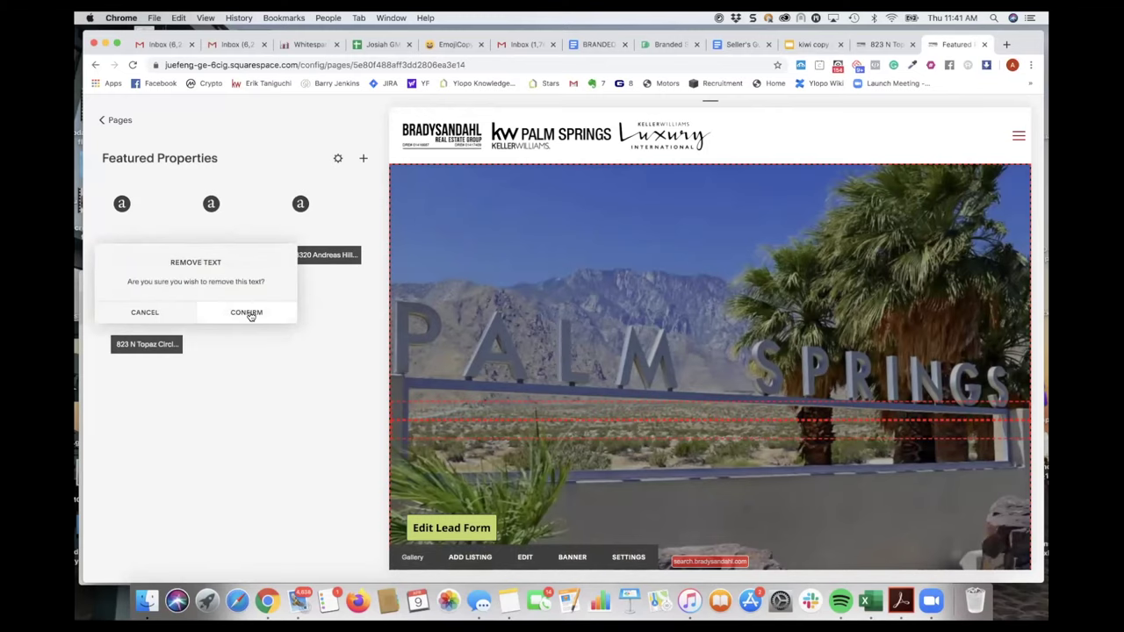
pyautogui.click(247, 313)
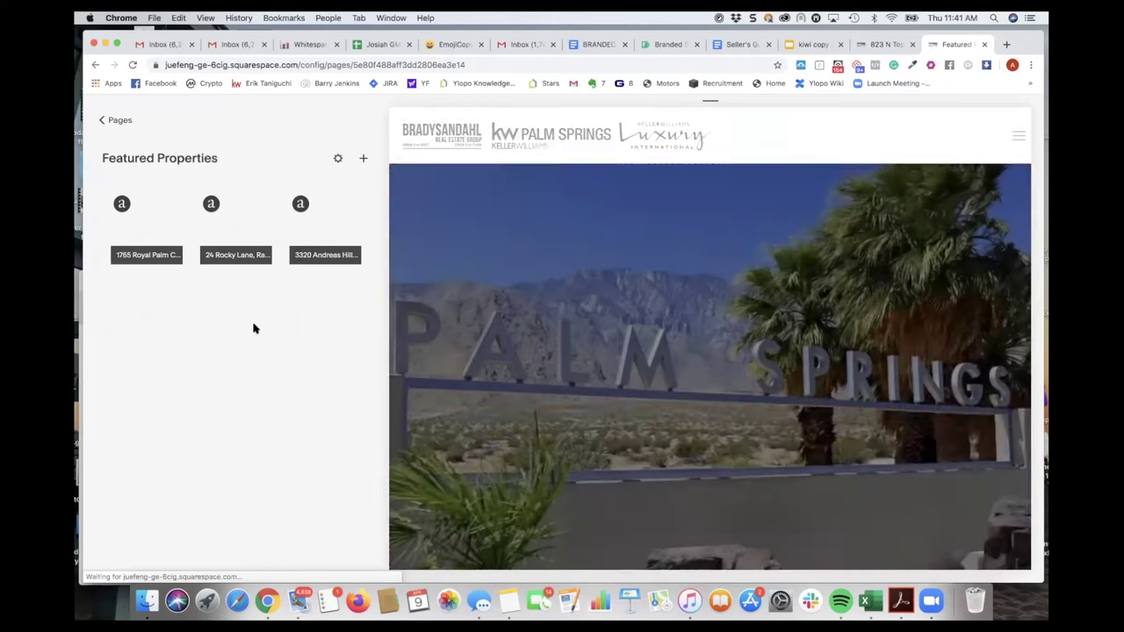
# - Copy the listing's MLS number from the Notes app and return to the pages list
pyautogui.click(118, 122)
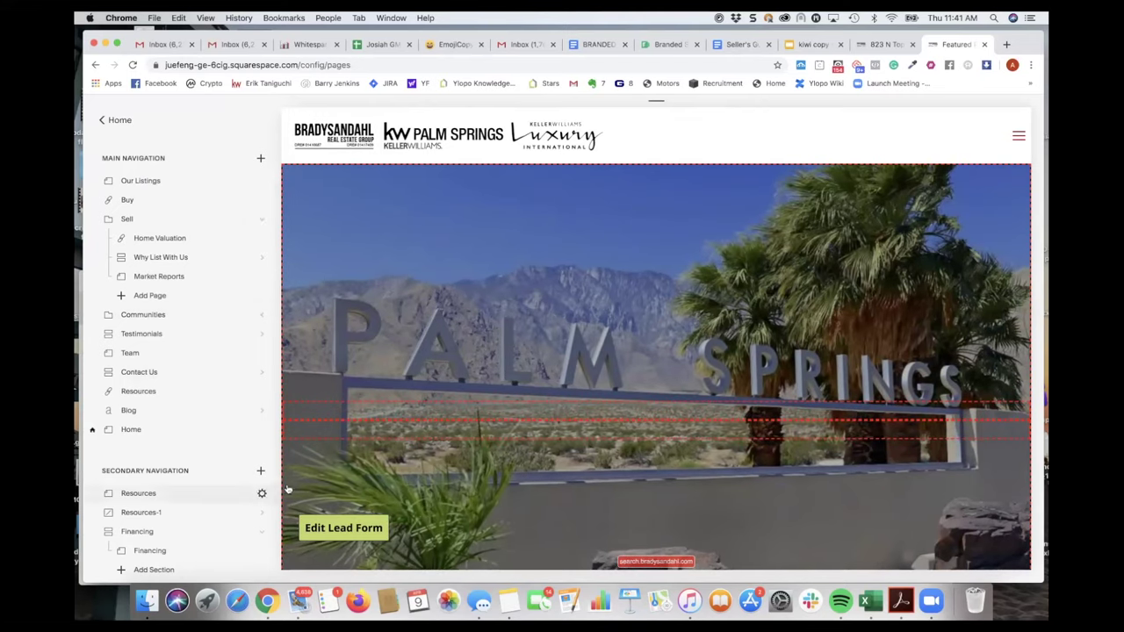
pyautogui.click(506, 602)
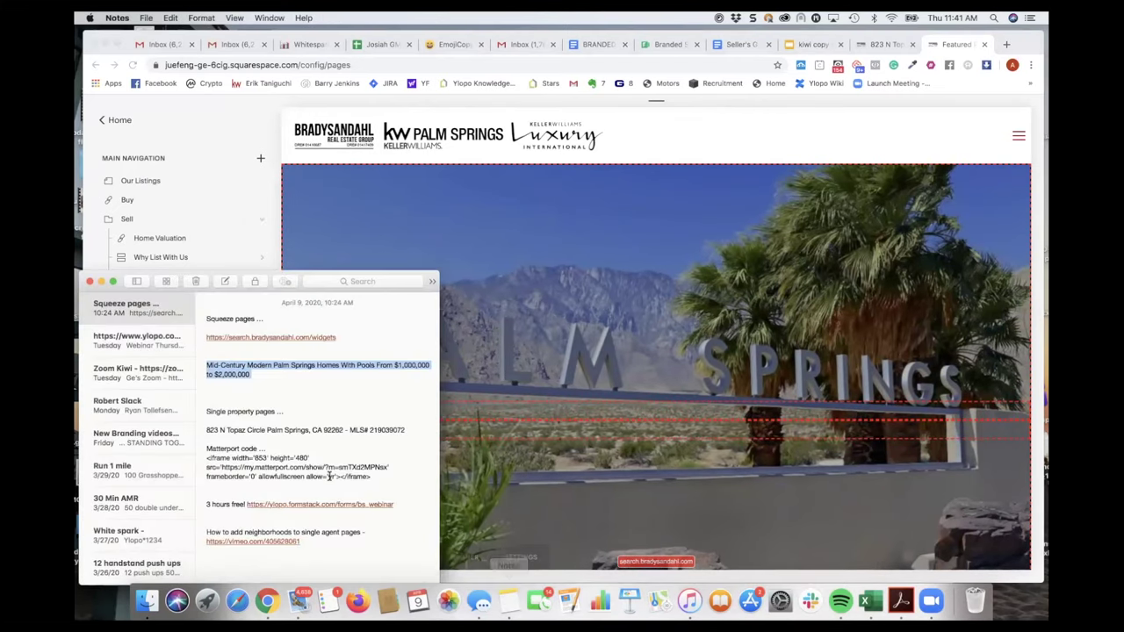
pyautogui.click(309, 410)
pyautogui.doubleClick(387, 430)
pyautogui.hotkey('ctrl', 'c')
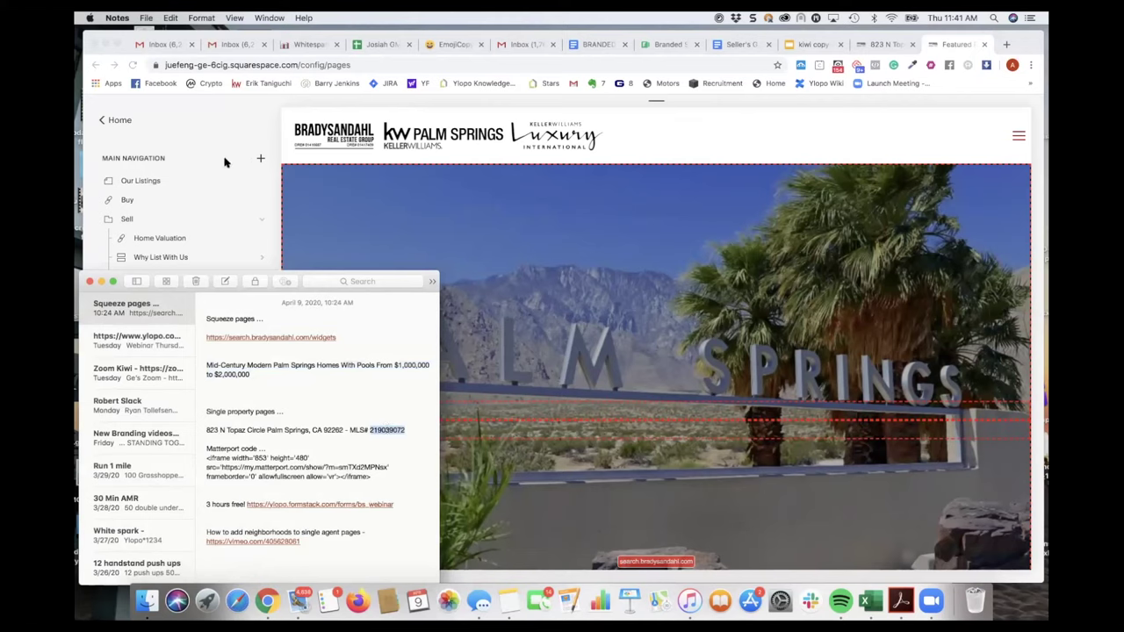
pyautogui.click(214, 128)
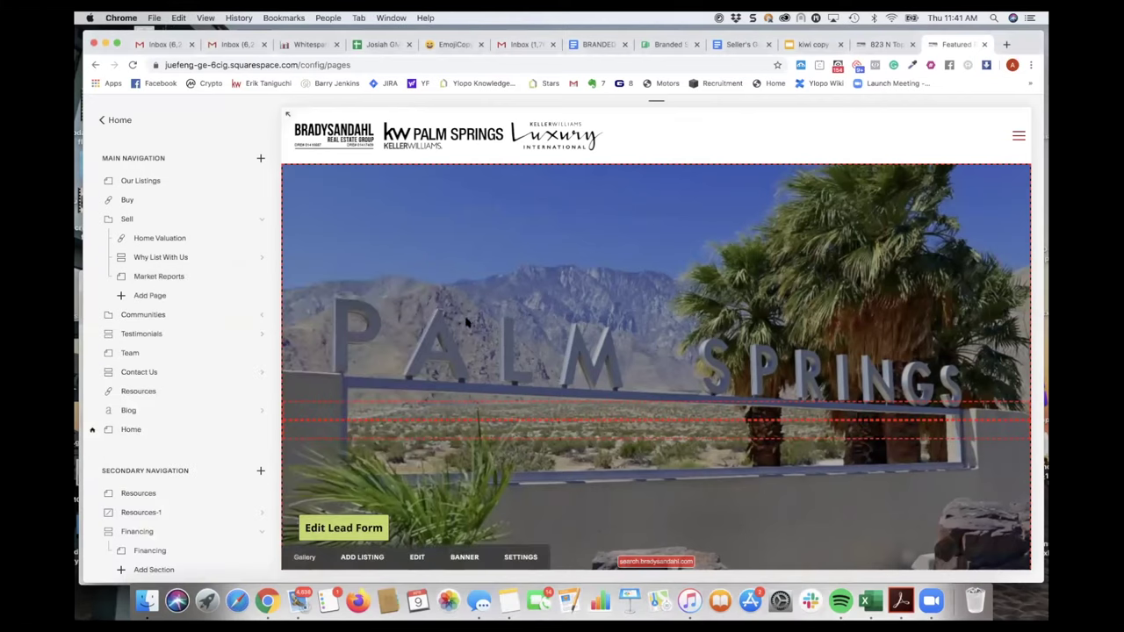
# - Scroll the pages list down to the Not Linked section with Listing-detail
pyautogui.scroll(-1, 489, 325)
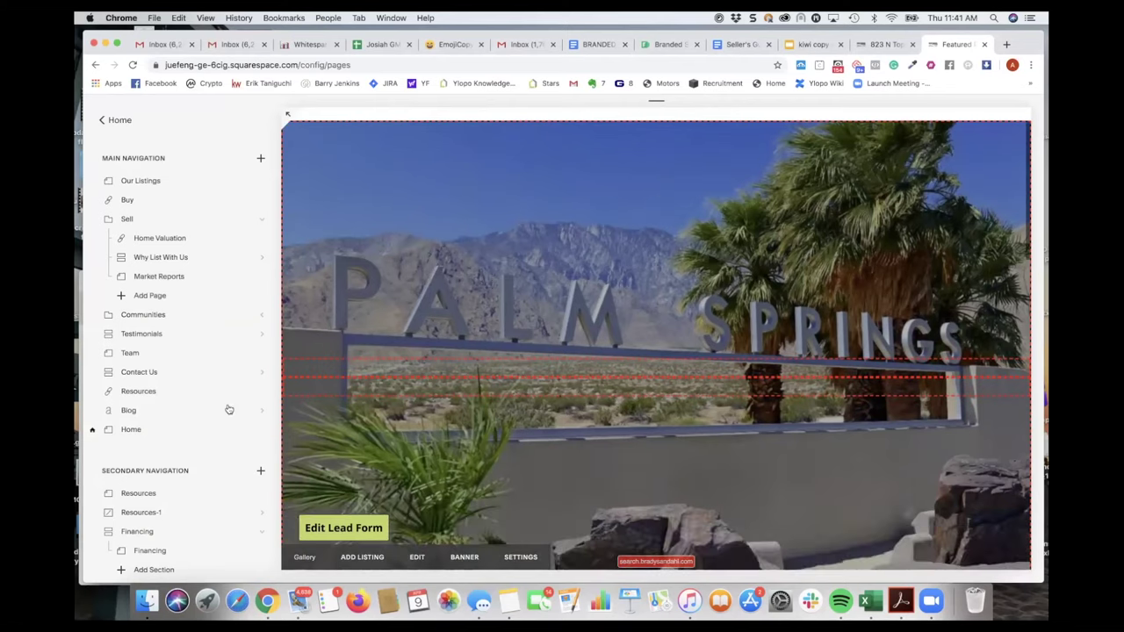
pyautogui.scroll(-6, 158, 449)
pyautogui.scroll(-5, 157, 448)
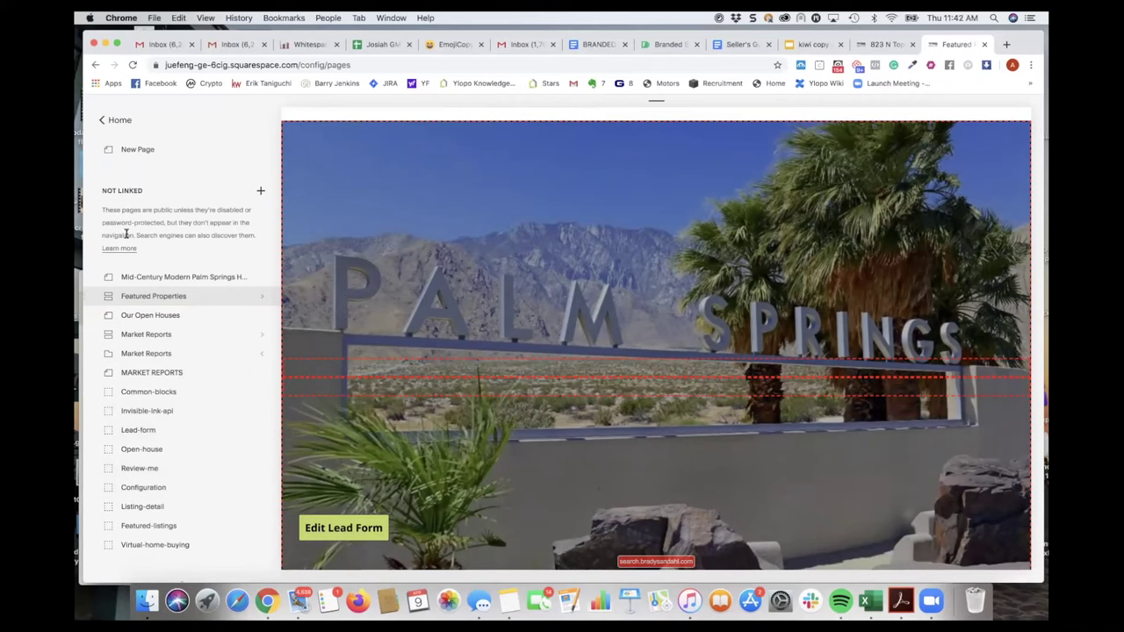
# - Generate a Listing-detail link for MLS 219039072 with the team leader as agent
pyautogui.click(159, 510)
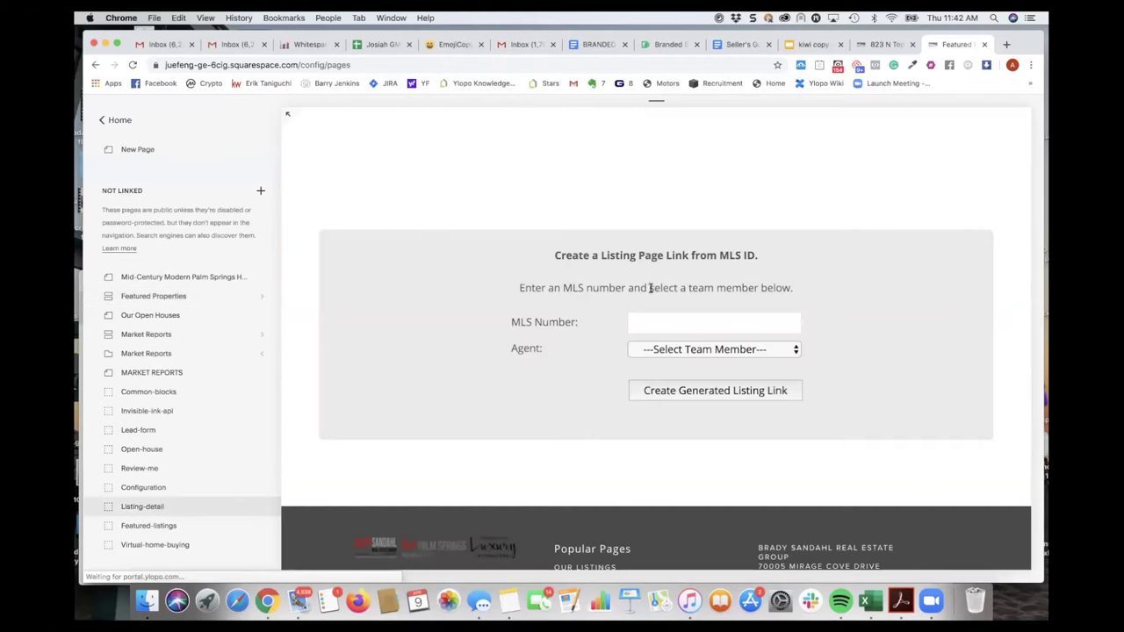
pyautogui.click(657, 323)
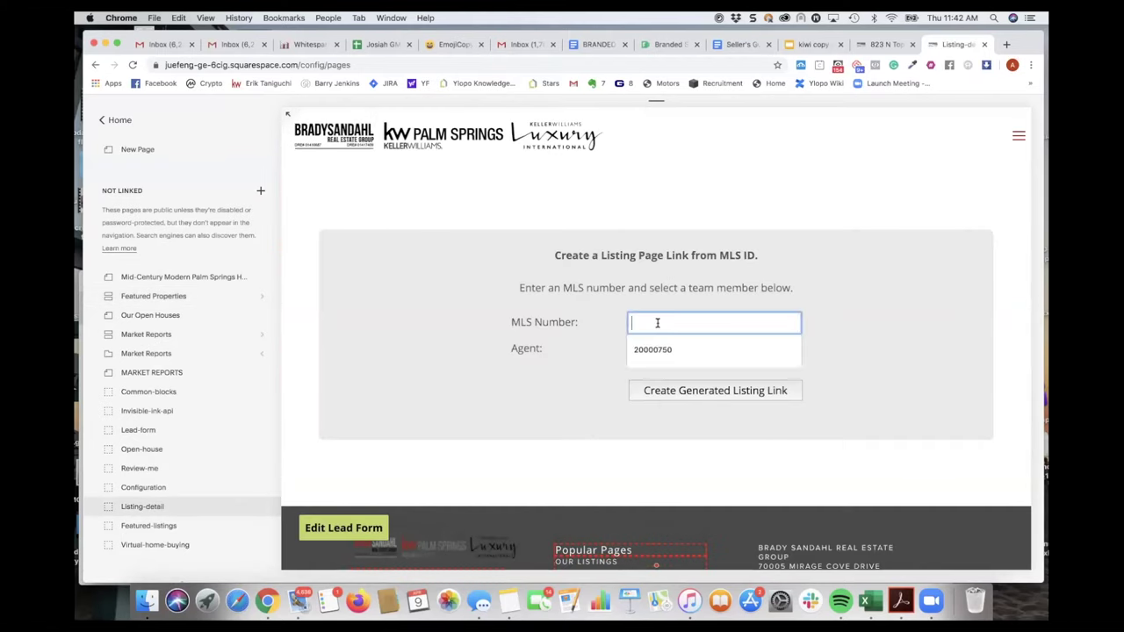
pyautogui.hotkey('ctrl', 'v')
pyautogui.click(707, 351)
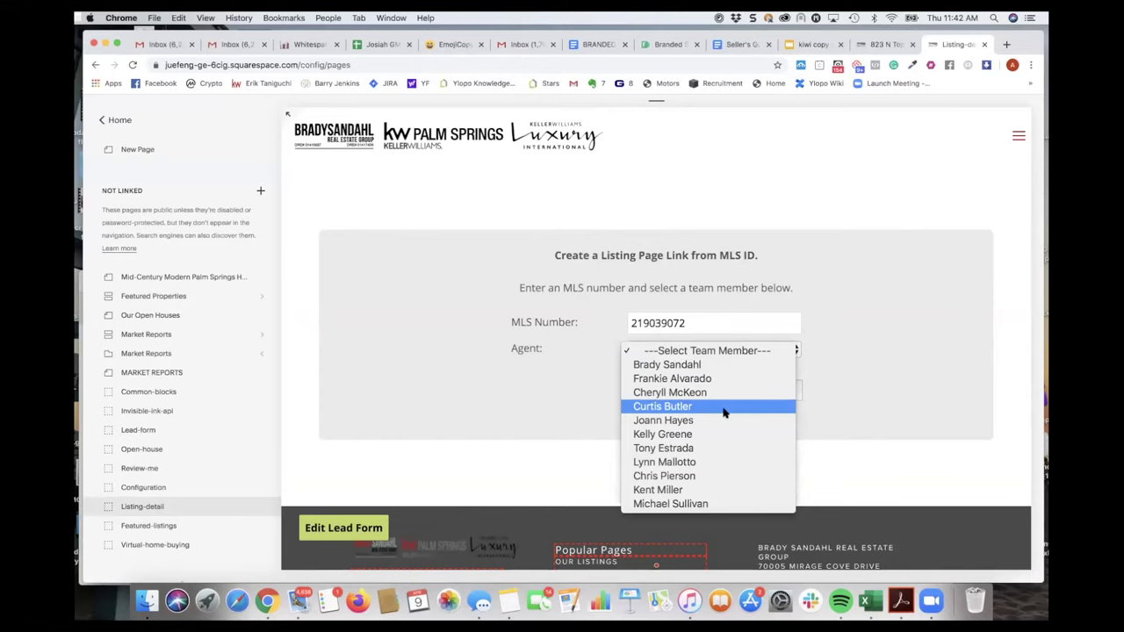
pyautogui.click(755, 367)
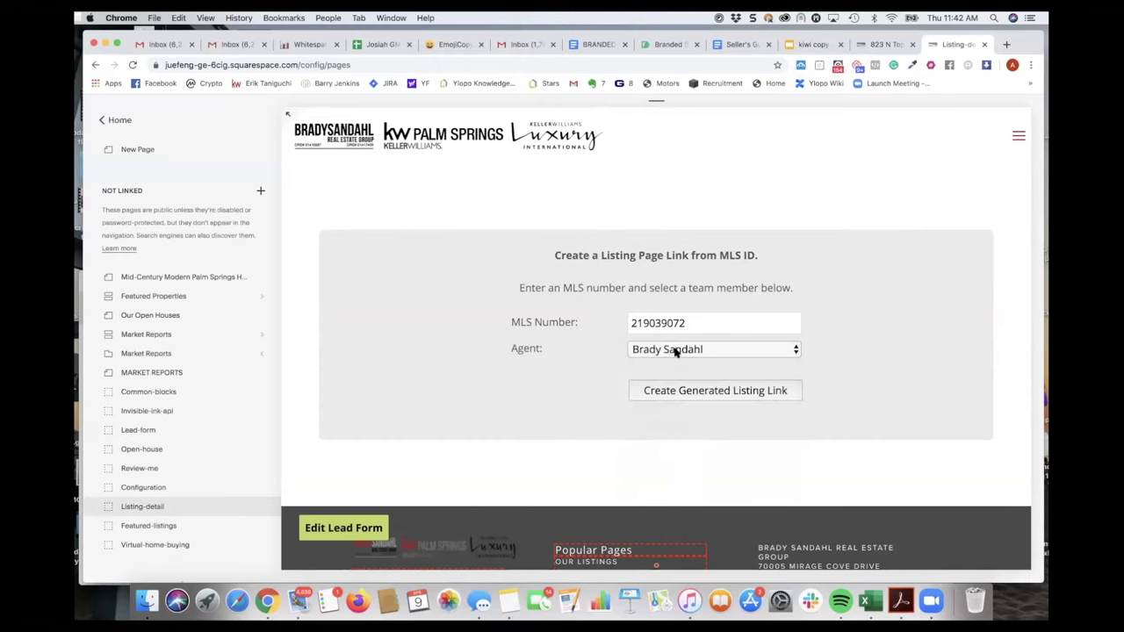
pyautogui.click(691, 397)
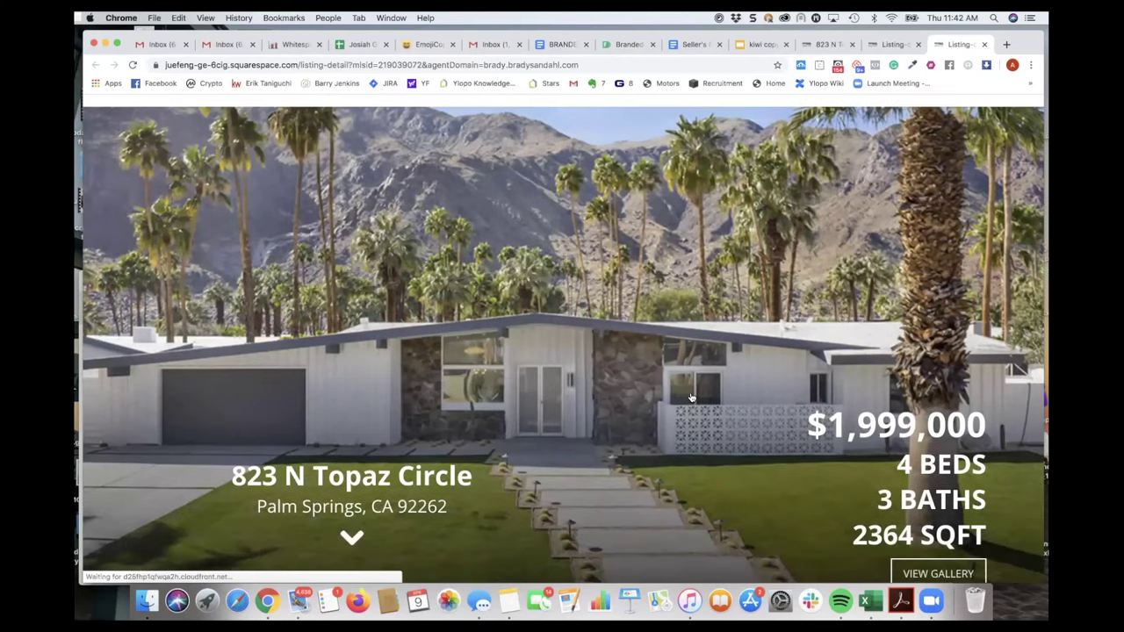
pyautogui.scroll(-3, 691, 397)
pyautogui.scroll(-6, 691, 397)
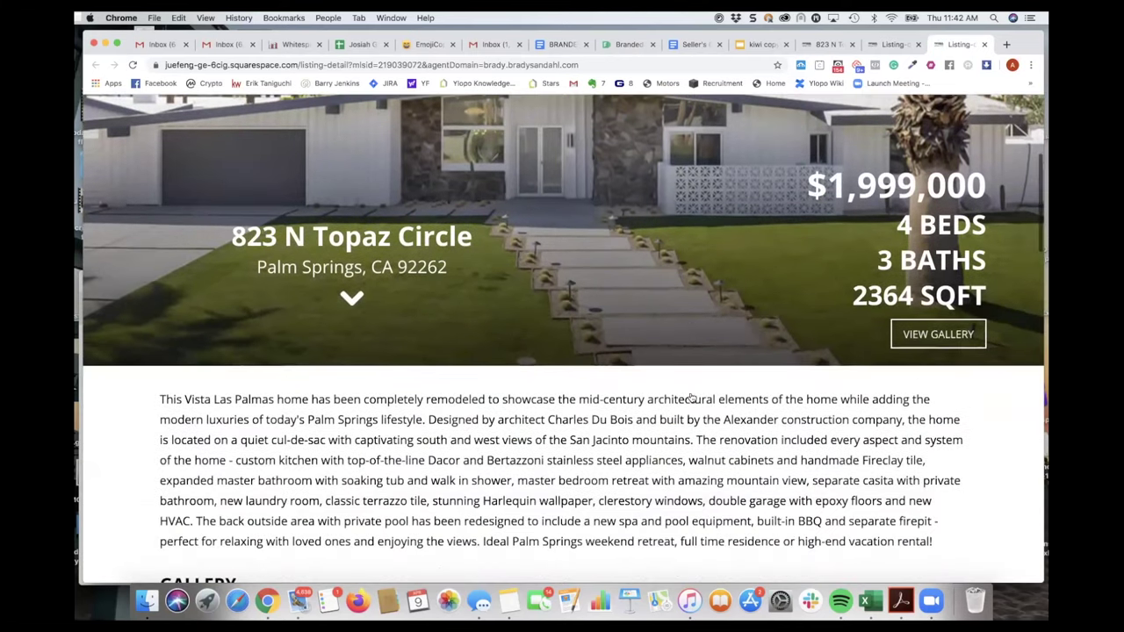
pyautogui.scroll(-6, 691, 397)
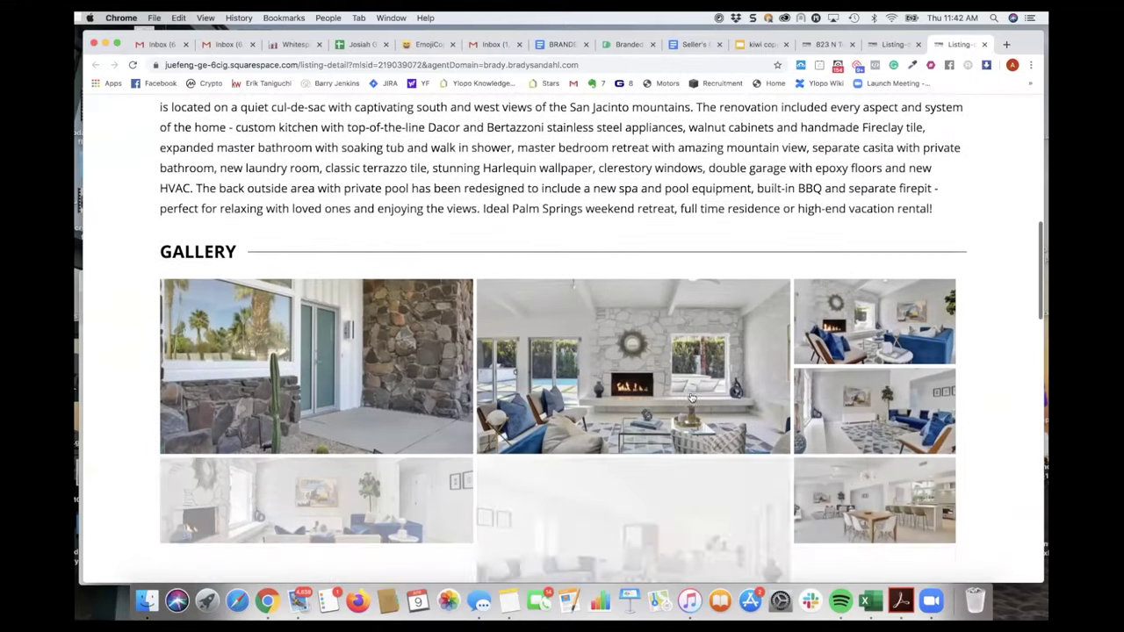
pyautogui.scroll(-7, 691, 396)
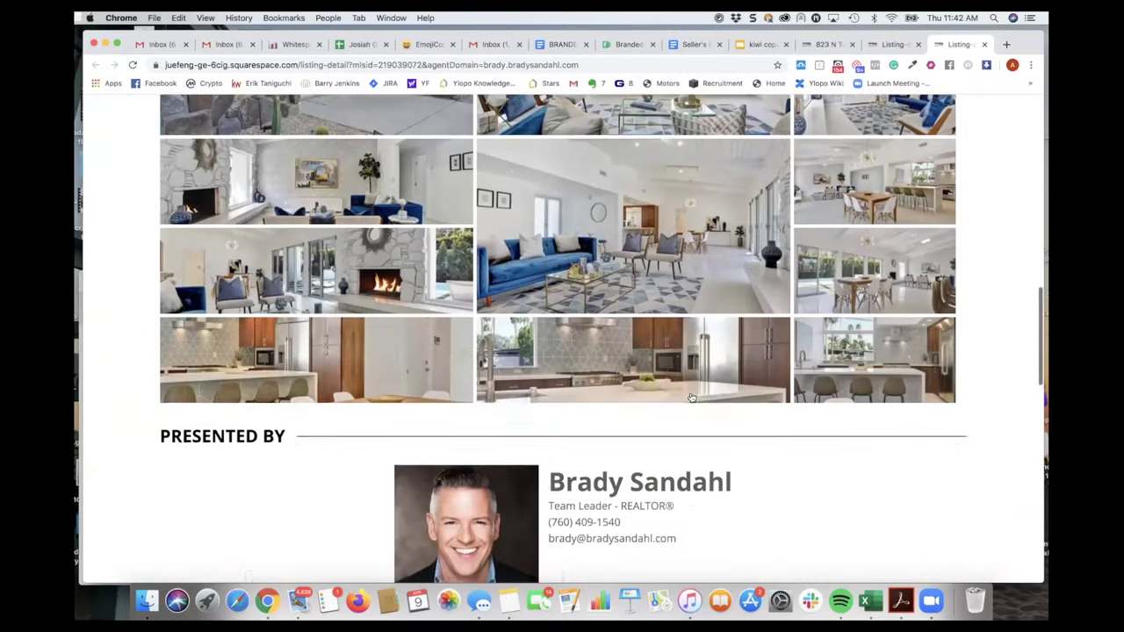
pyautogui.scroll(-4, 652, 430)
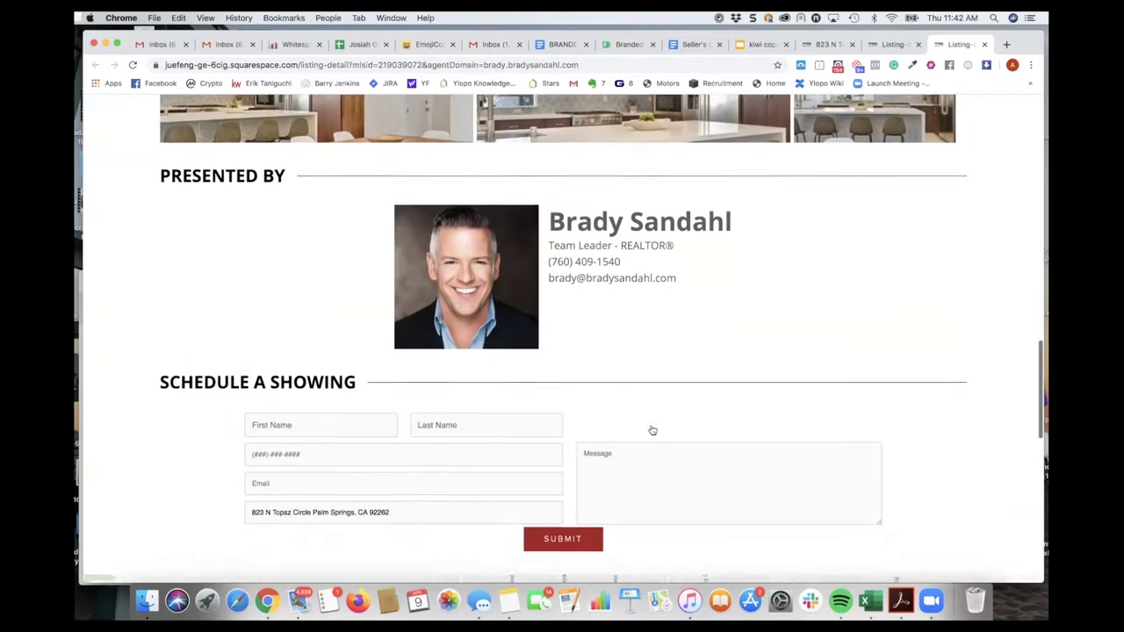
pyautogui.scroll(2, 652, 430)
pyautogui.scroll(15, 653, 431)
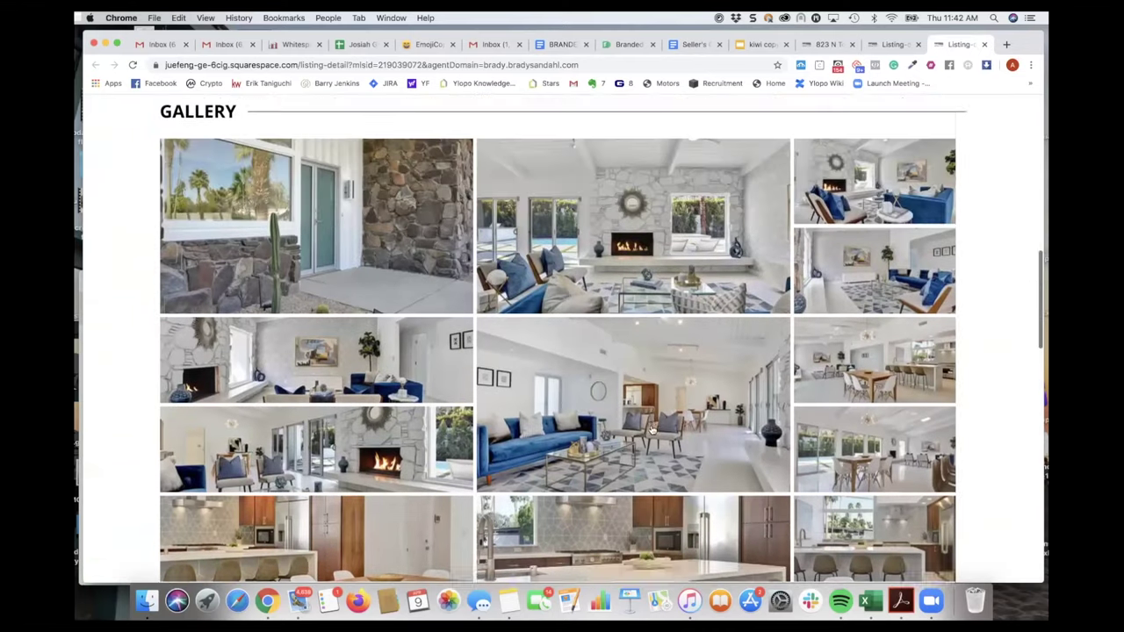
pyautogui.scroll(4, 658, 418)
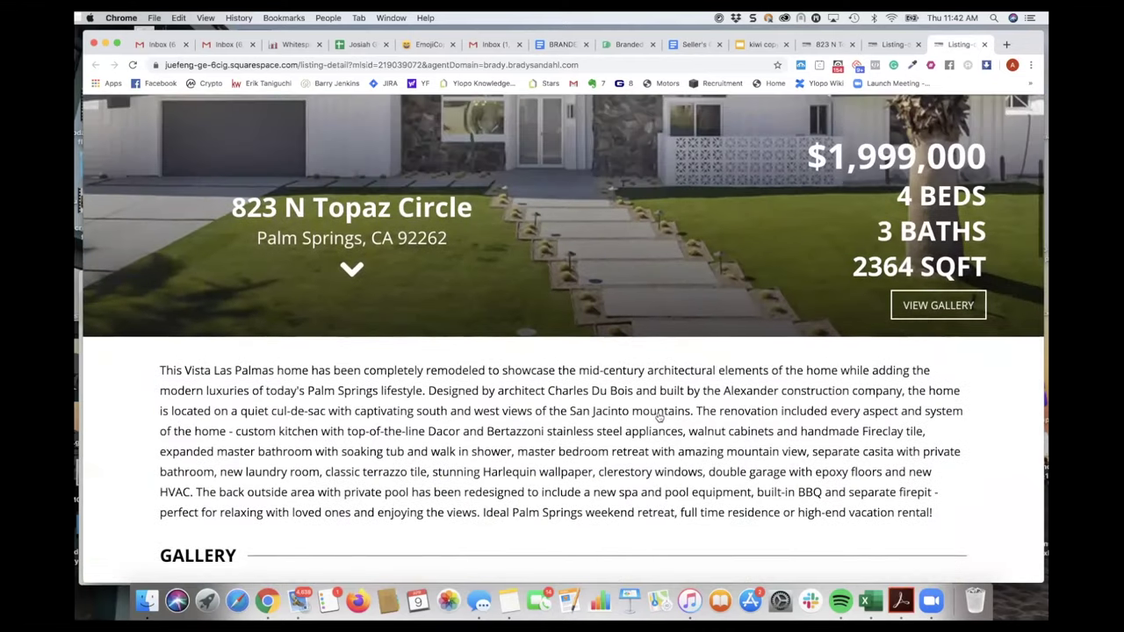
pyautogui.scroll(-3, 659, 418)
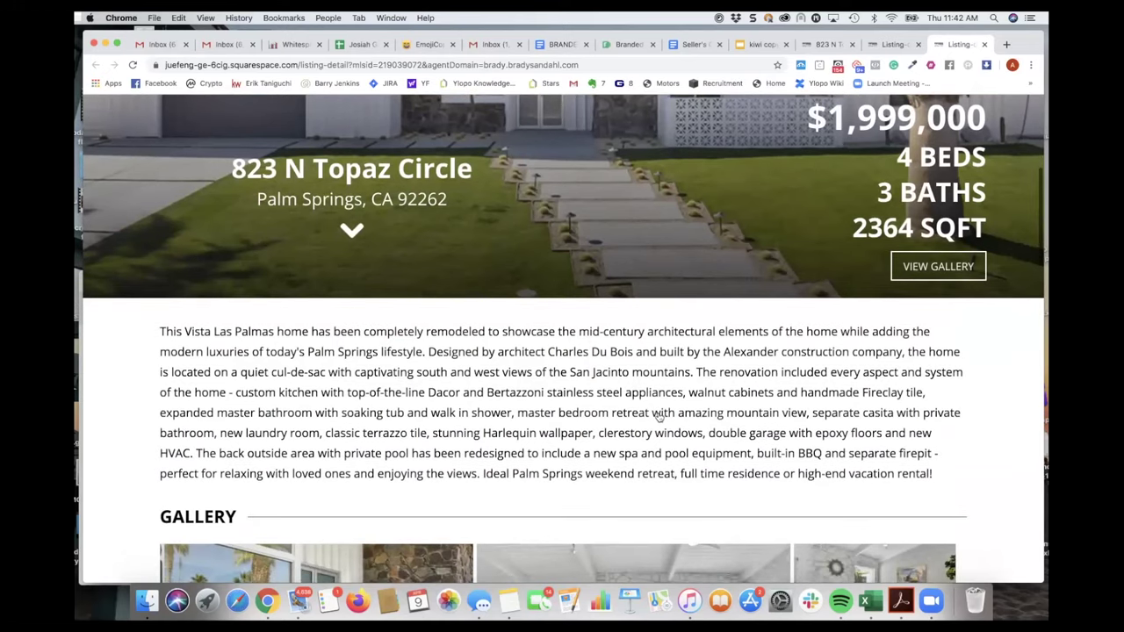
pyautogui.scroll(-4, 659, 418)
pyautogui.scroll(-14, 659, 418)
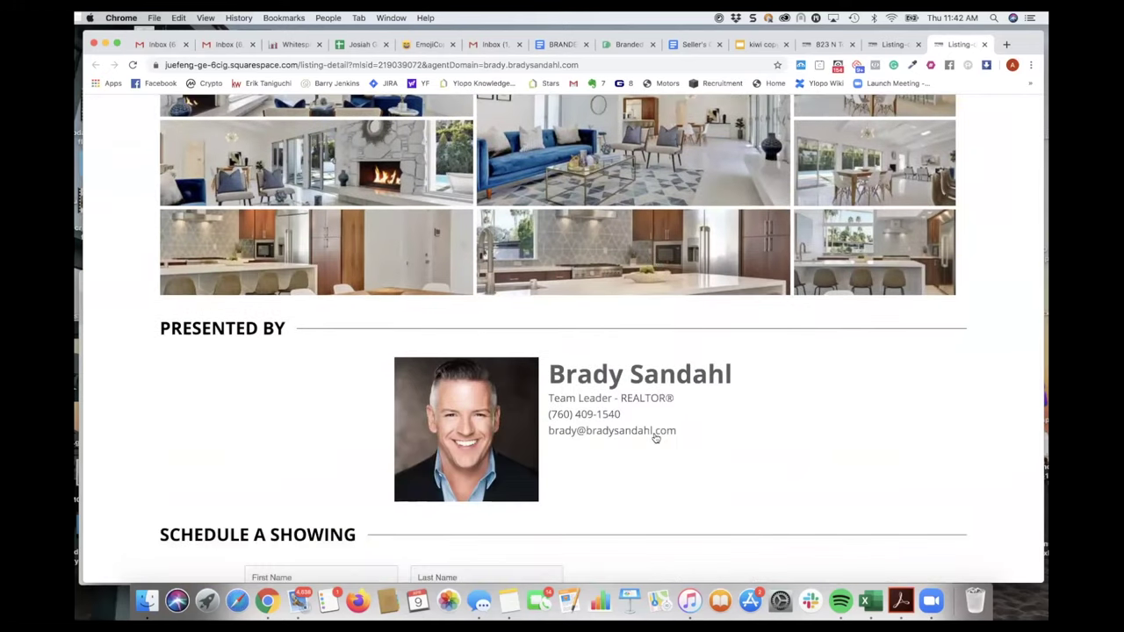
pyautogui.scroll(15, 595, 434)
pyautogui.scroll(-2, 654, 437)
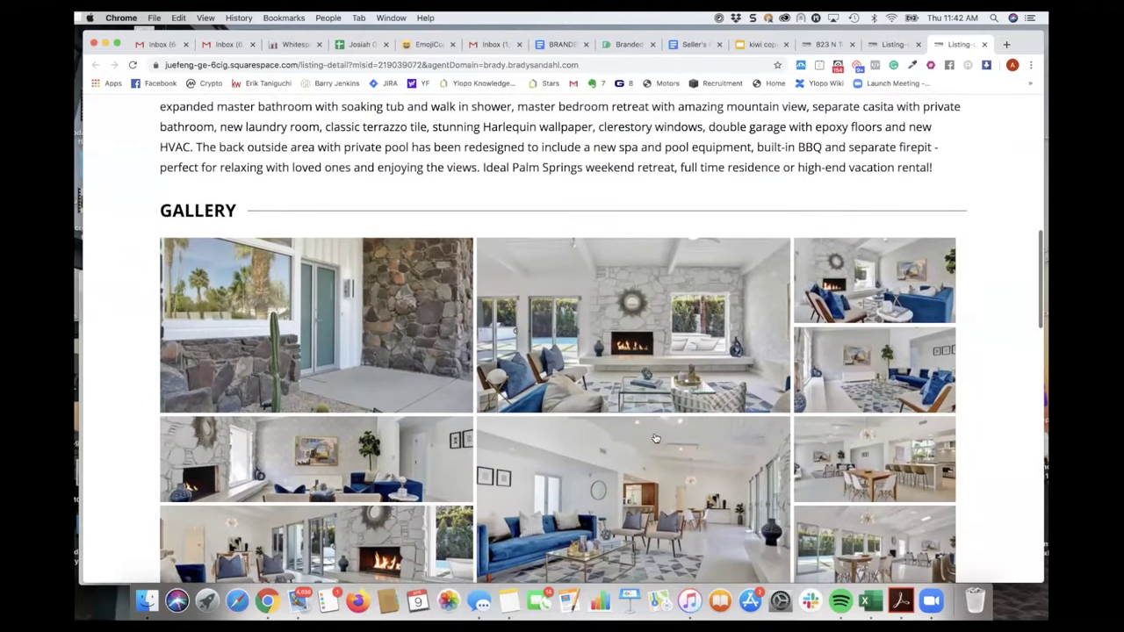
pyautogui.scroll(14, 654, 438)
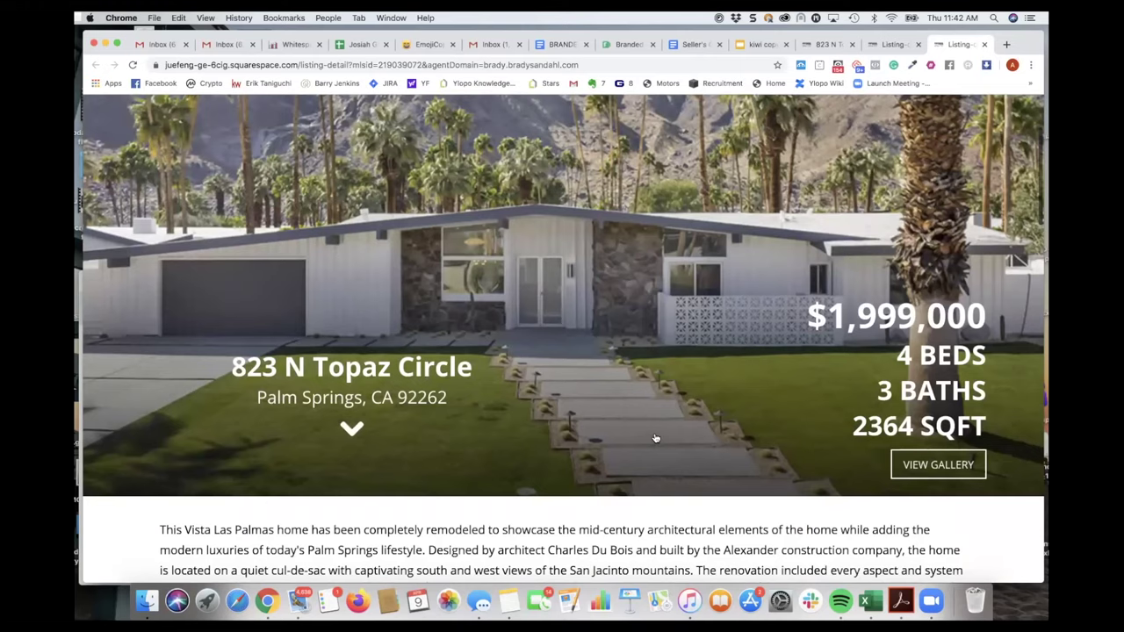
pyautogui.scroll(-1, 654, 437)
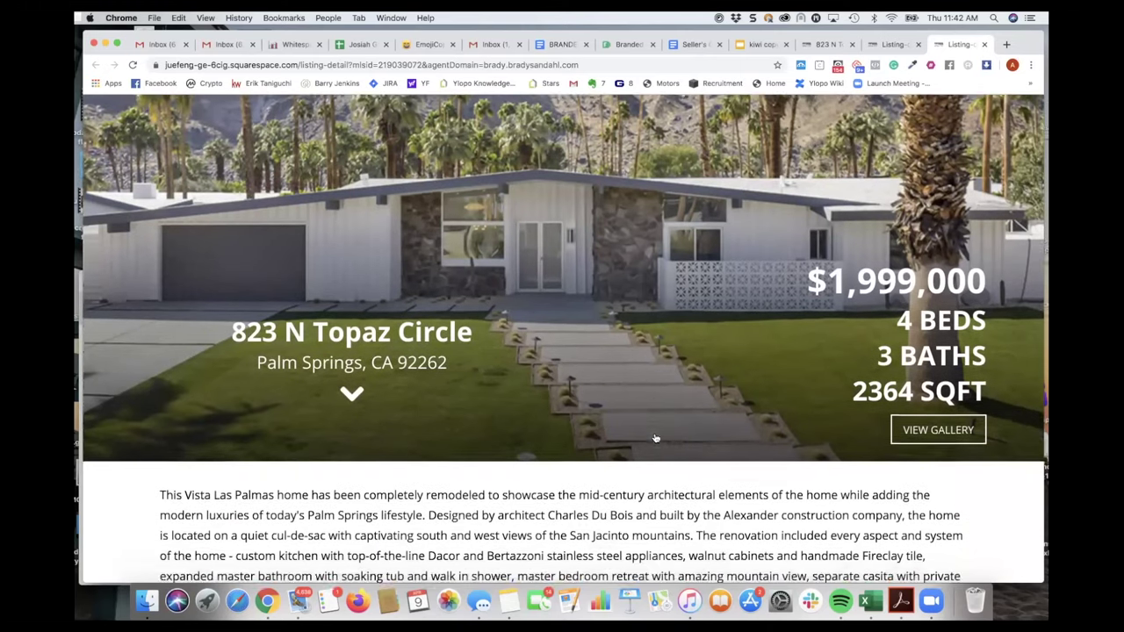
pyautogui.scroll(-10, 654, 437)
pyautogui.scroll(-5, 654, 437)
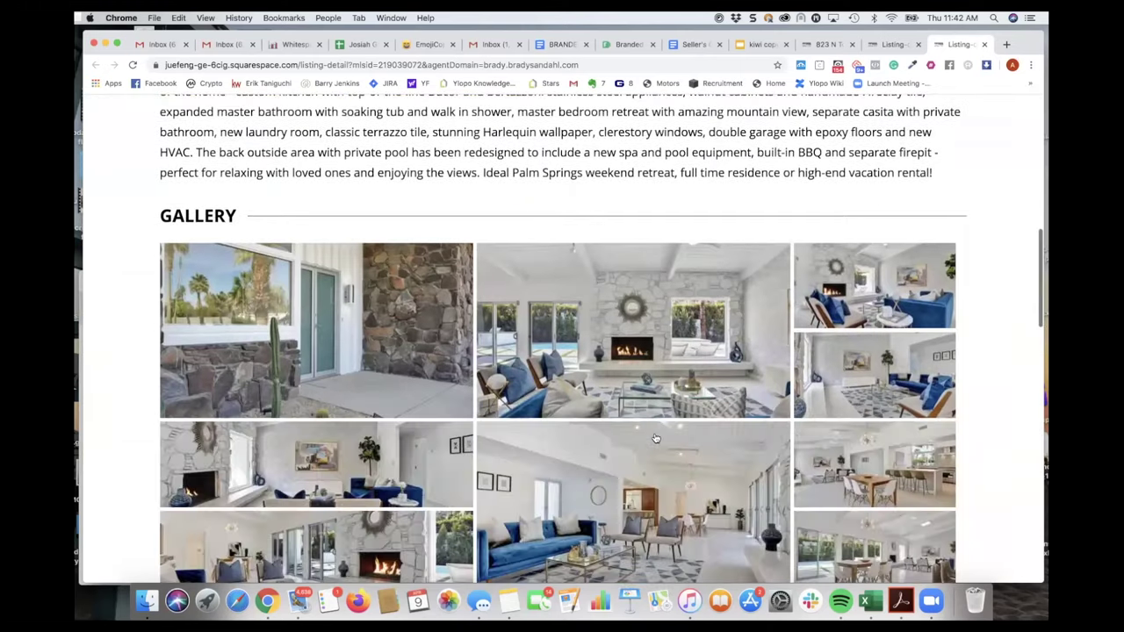
pyautogui.scroll(15, 654, 437)
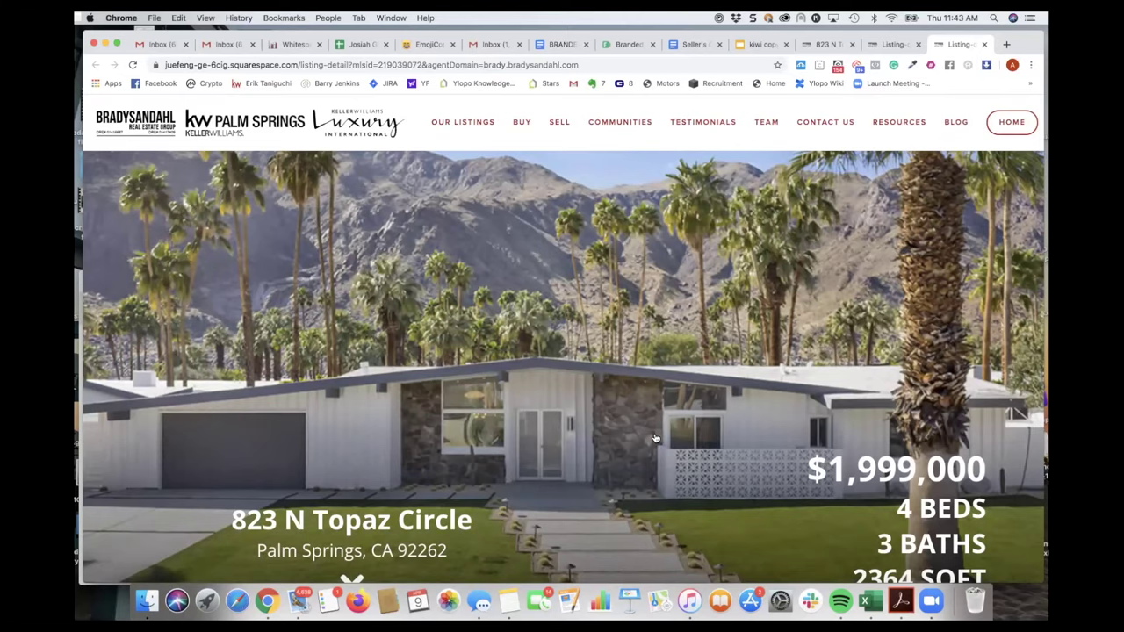
pyautogui.scroll(-1, 655, 437)
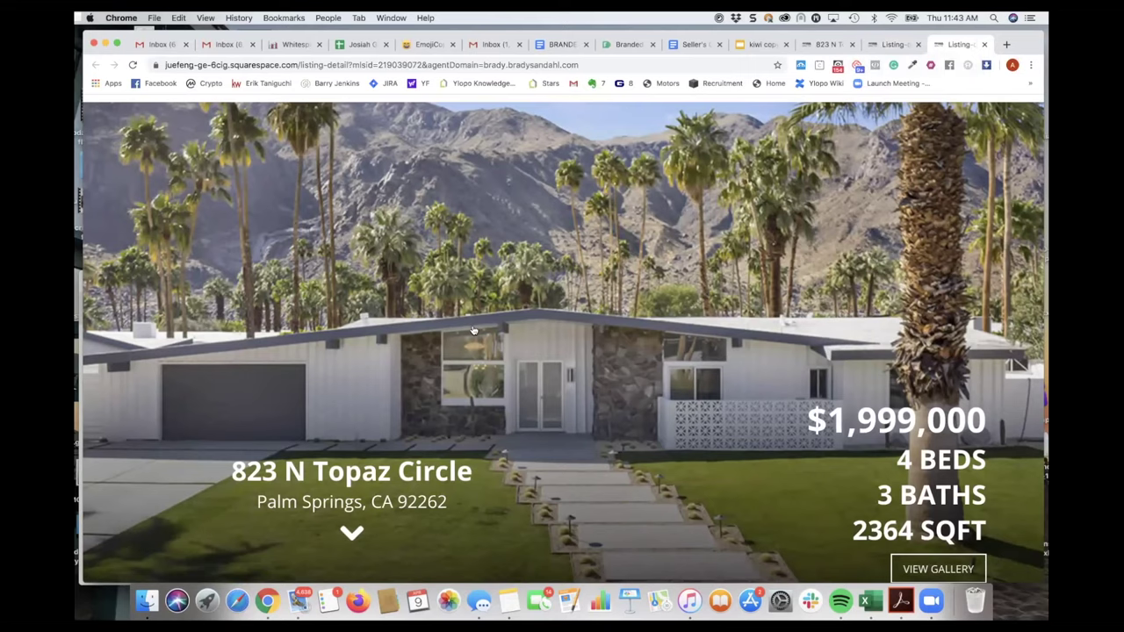
pyautogui.scroll(-3, 447, 384)
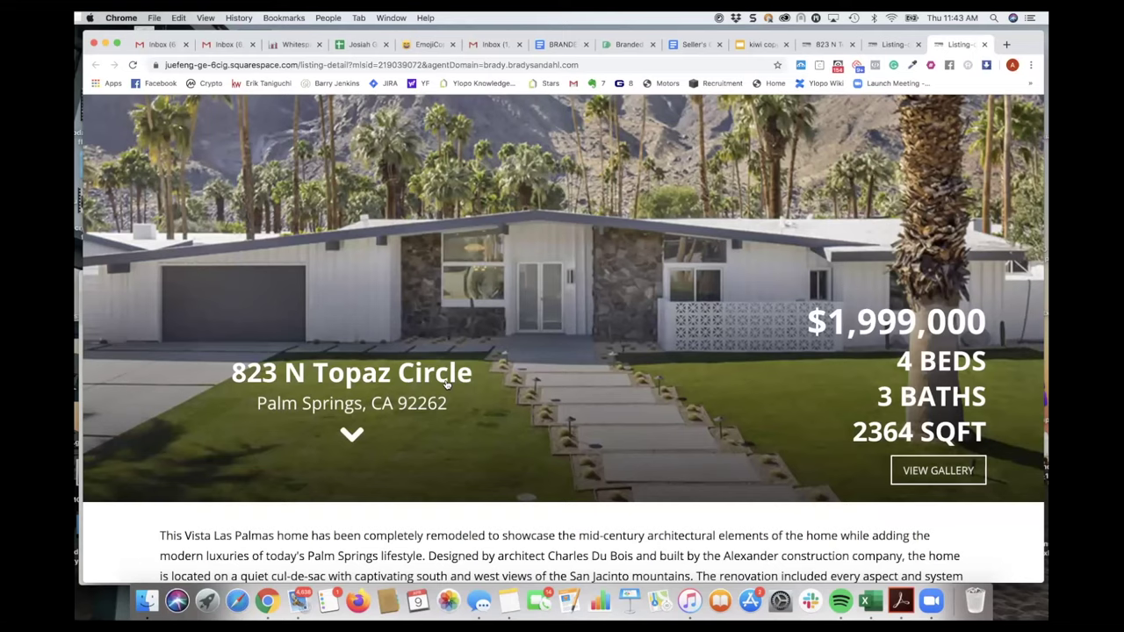
pyautogui.scroll(-2, 446, 384)
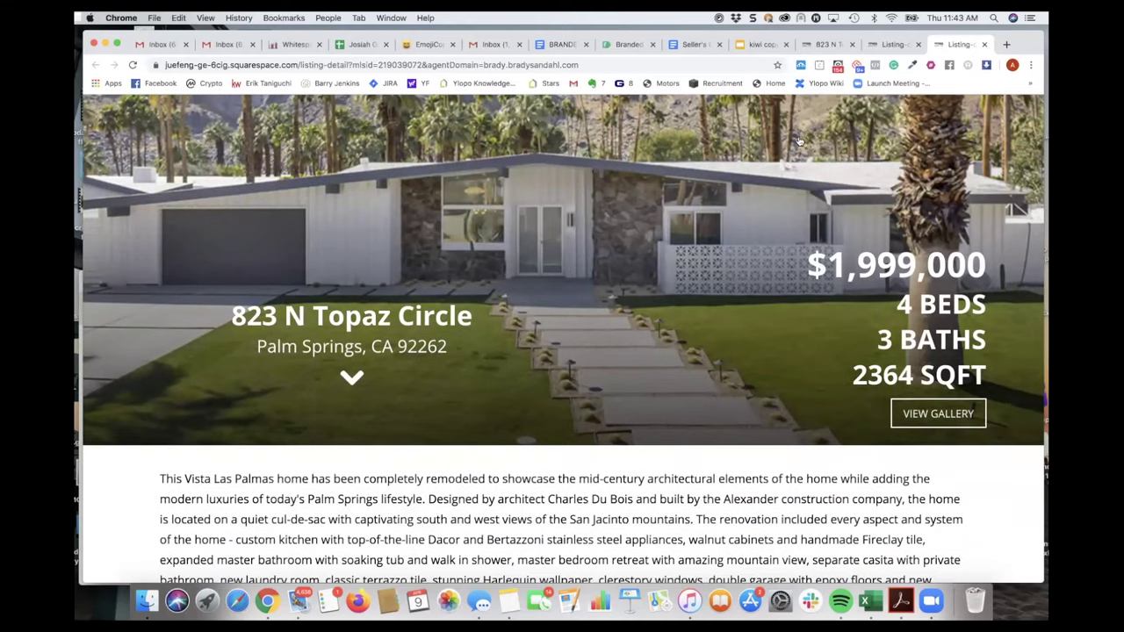
pyautogui.click(888, 44)
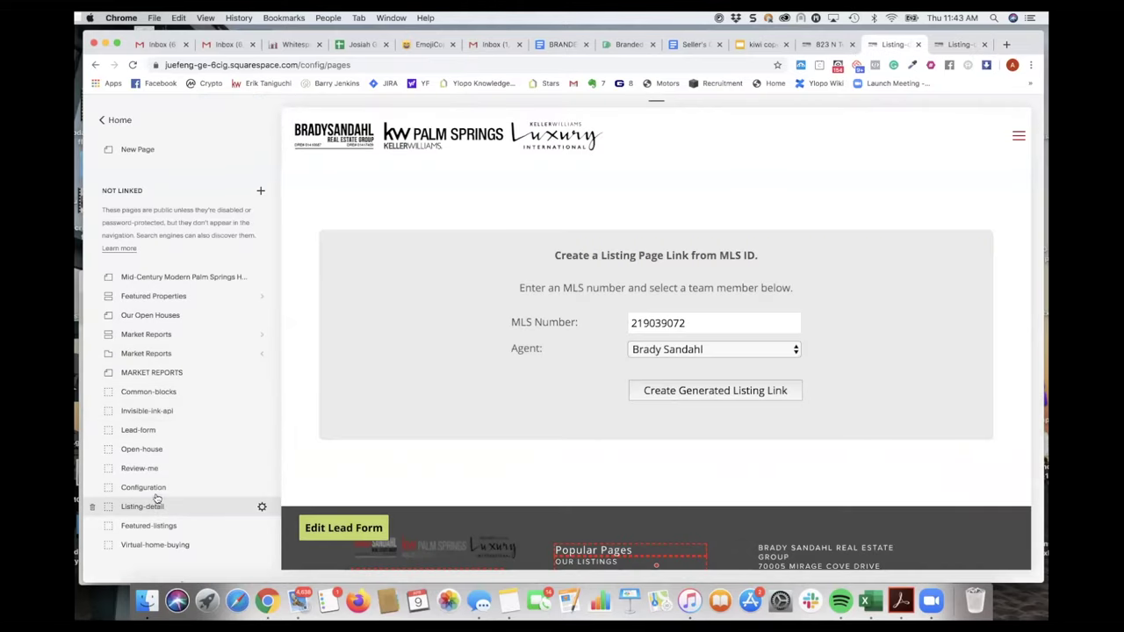
# - Open the Featured Properties collection and add a new listing to it
pyautogui.click(153, 296)
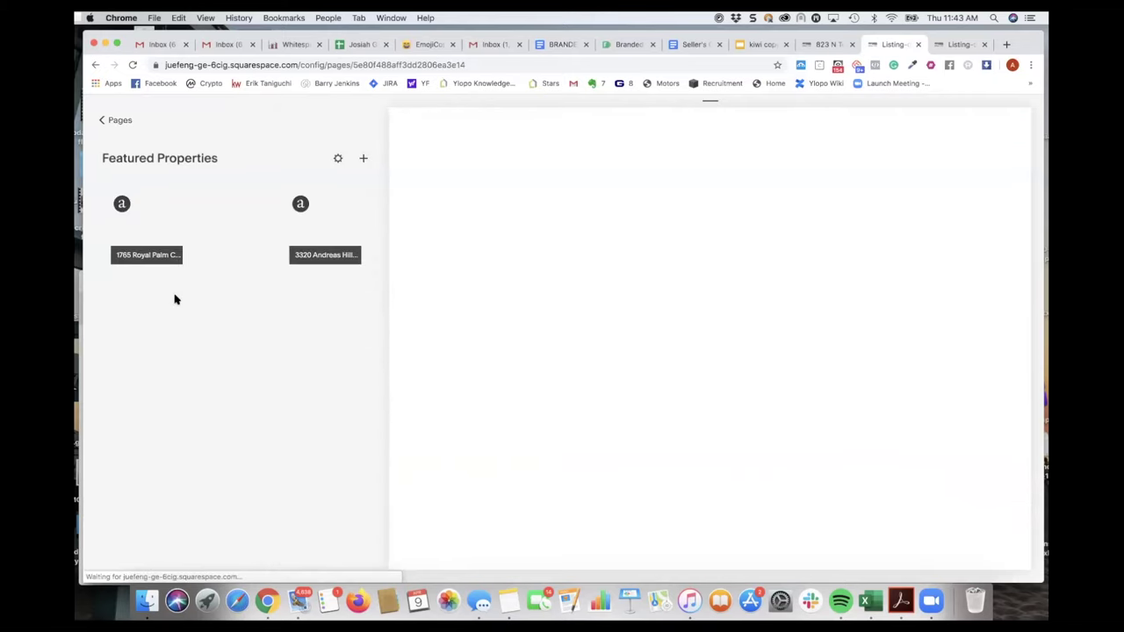
pyautogui.click(364, 160)
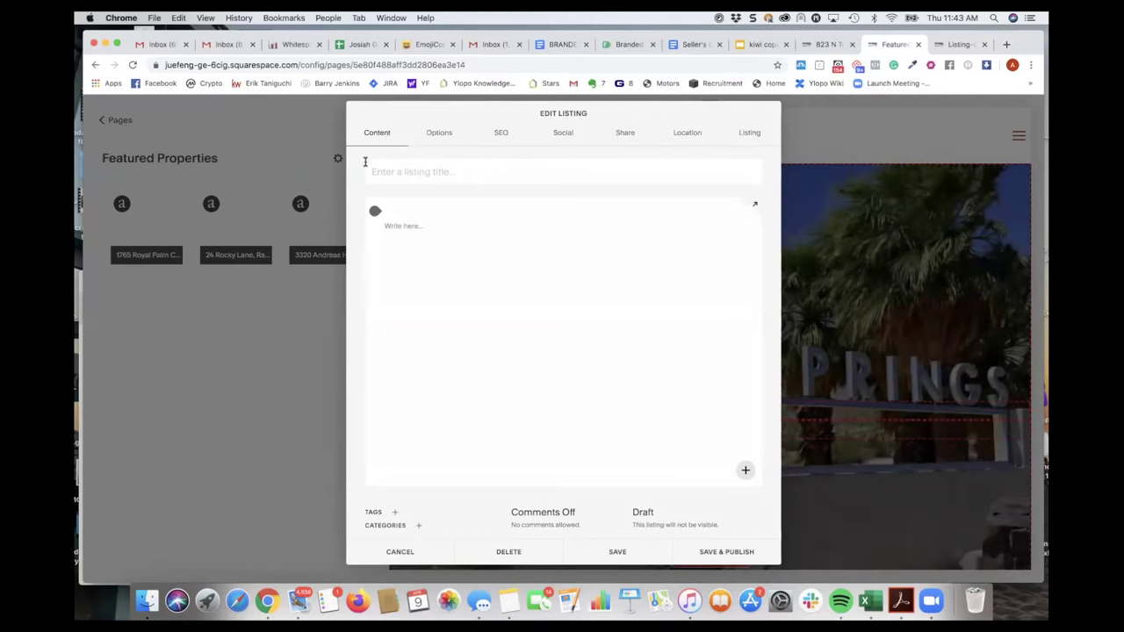
# - Enter MLS 219039072, city Palm Springs and state Ca on the new listing
pyautogui.click(749, 133)
pyautogui.write('219039072')
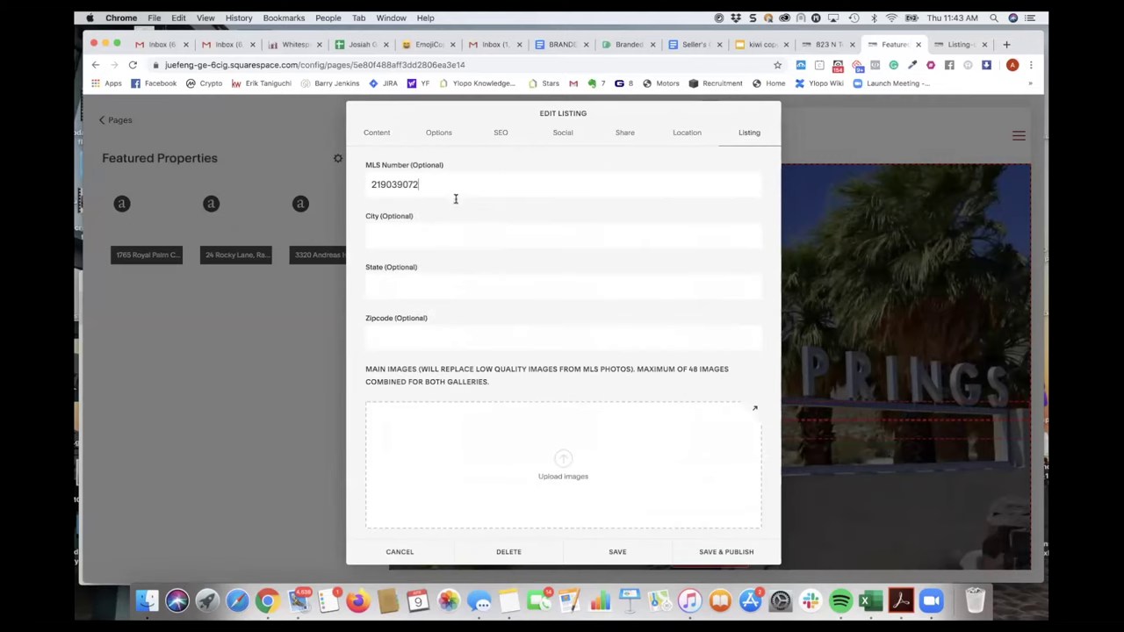
pyautogui.click(413, 235)
pyautogui.write('Palm')
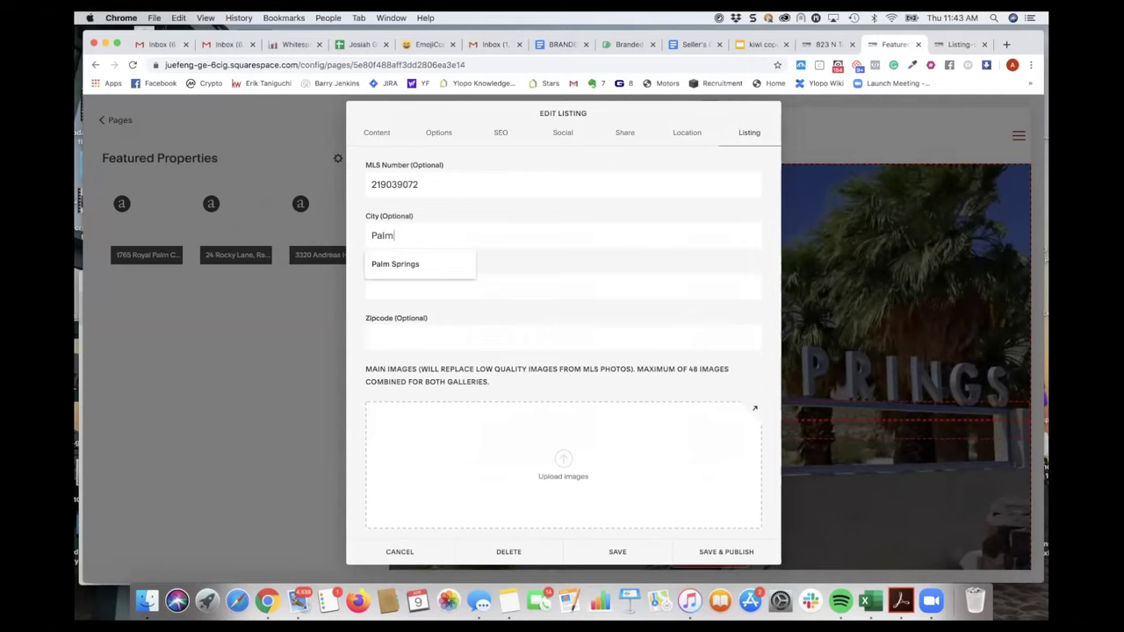
pyautogui.click(418, 263)
pyautogui.click(401, 285)
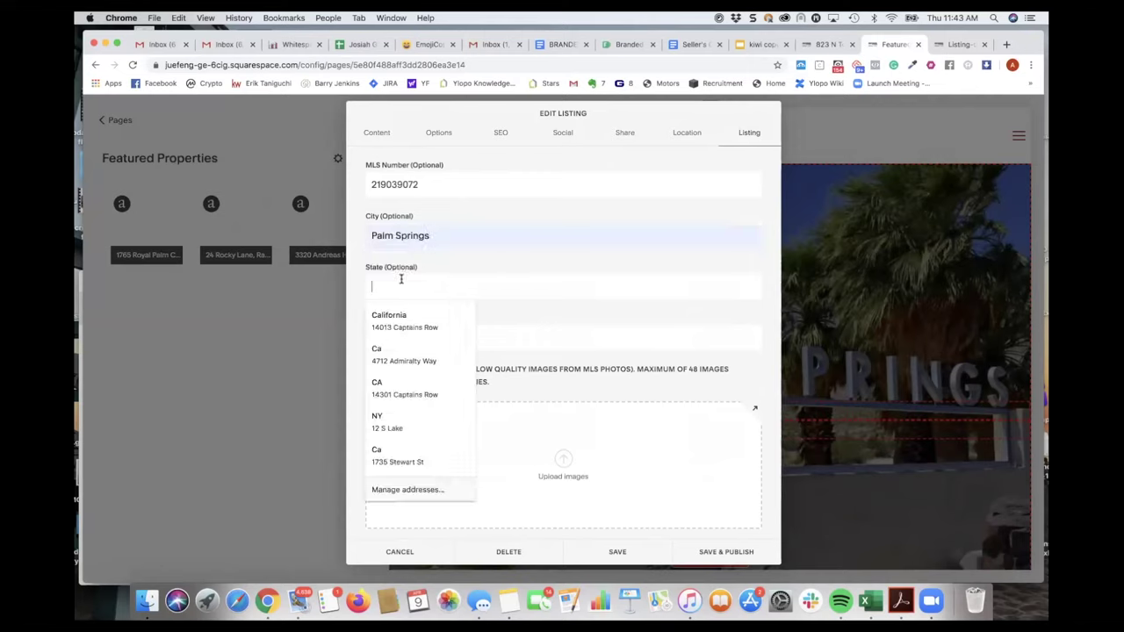
pyautogui.write('Ca')
# - Copy zip code 92262 from the live listing page into the Zipcode field
pyautogui.click(522, 327)
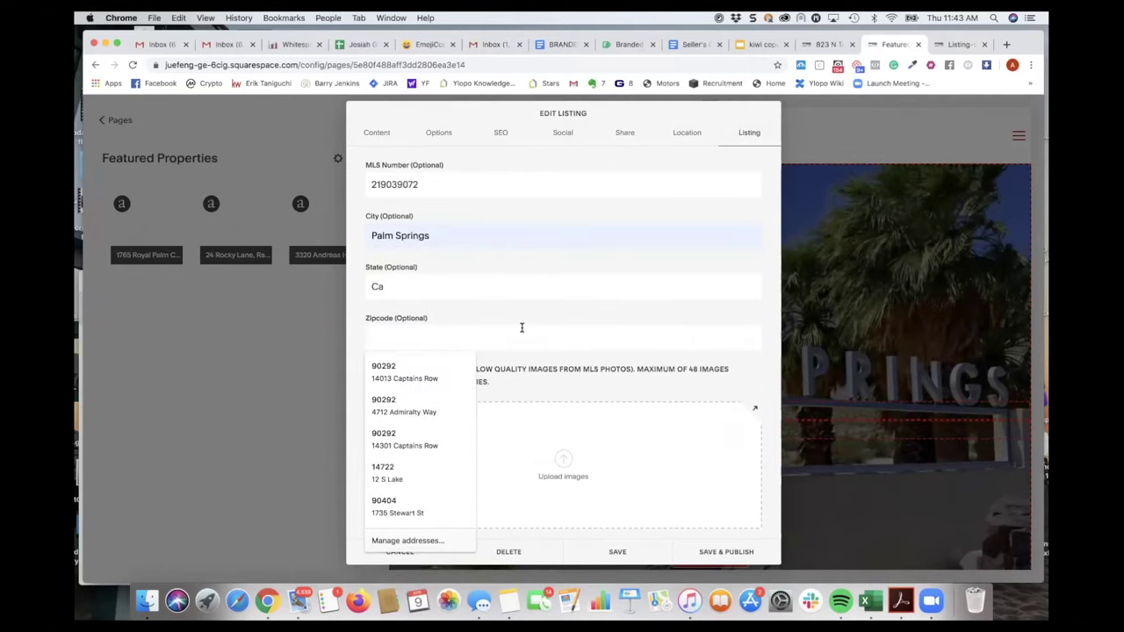
pyautogui.write('9')
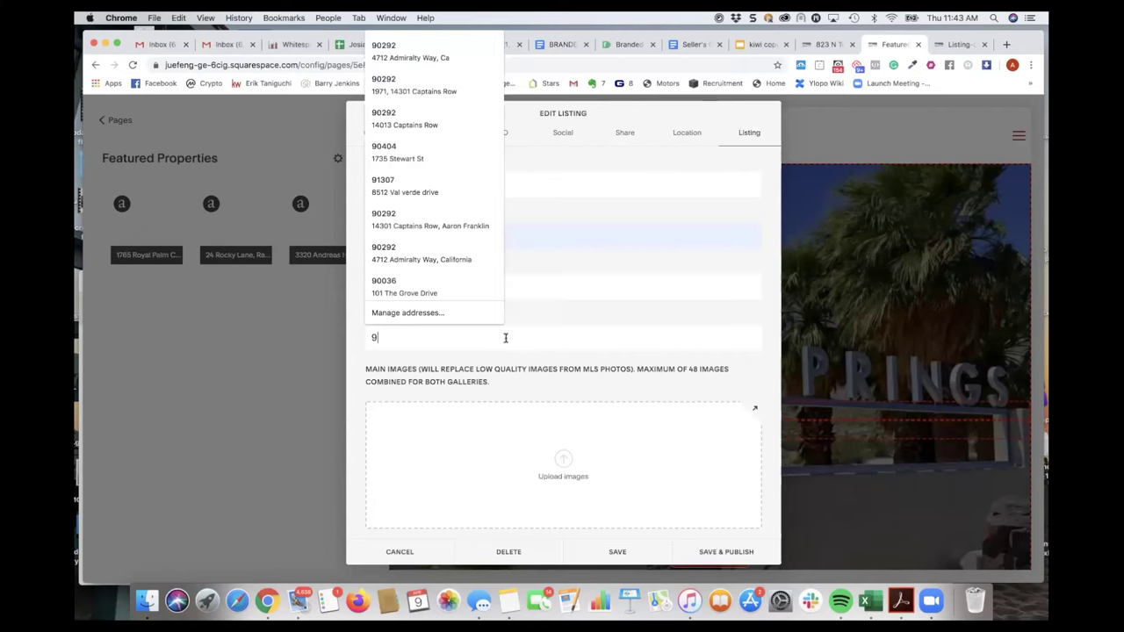
pyautogui.press('BackSpace')
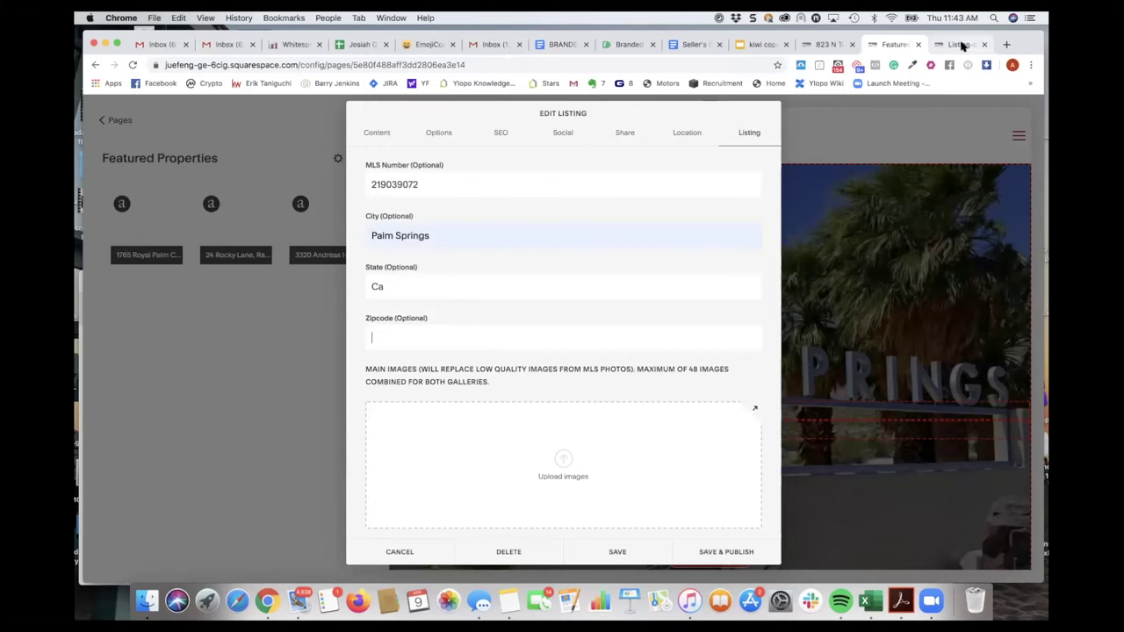
pyautogui.click(962, 44)
pyautogui.doubleClick(421, 346)
pyautogui.press('super+c')
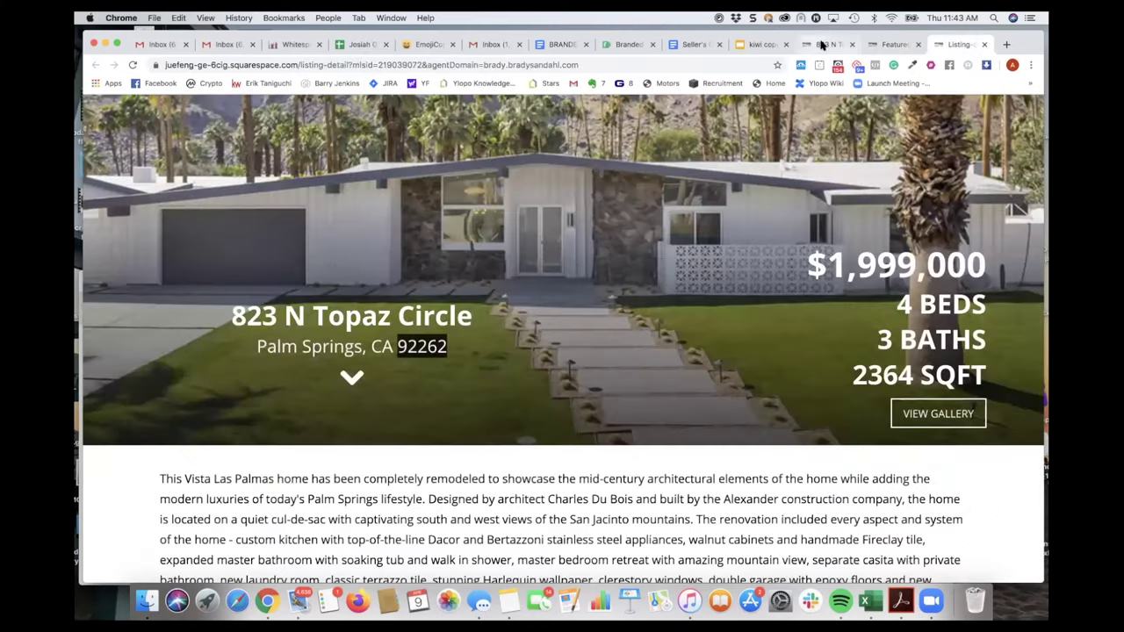
pyautogui.click(881, 46)
pyautogui.click(422, 334)
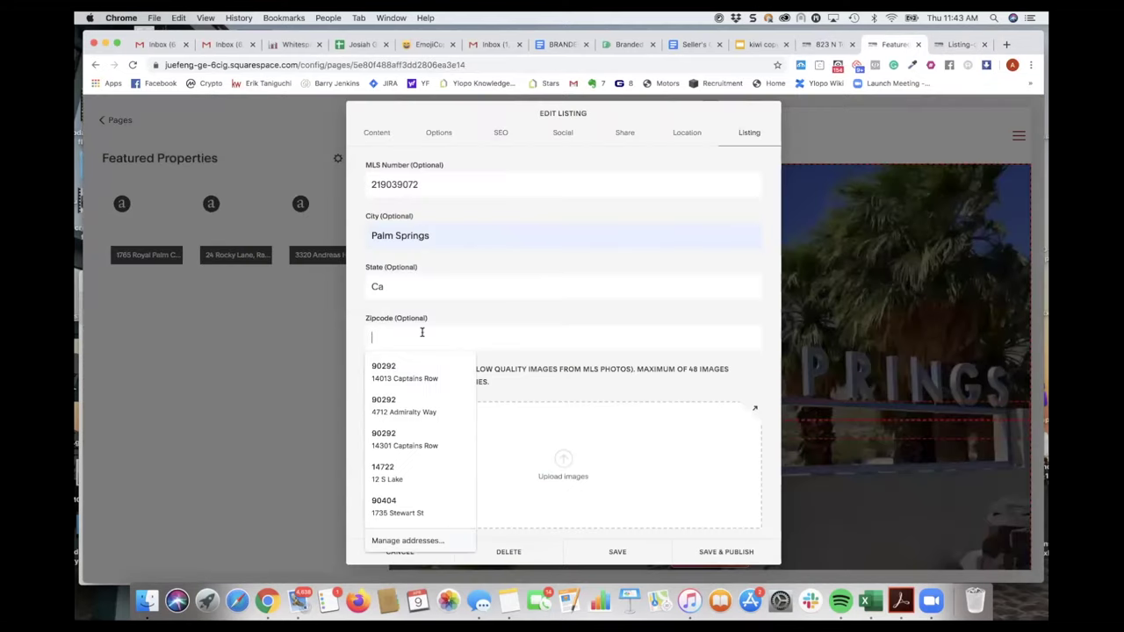
pyautogui.press('super+v')
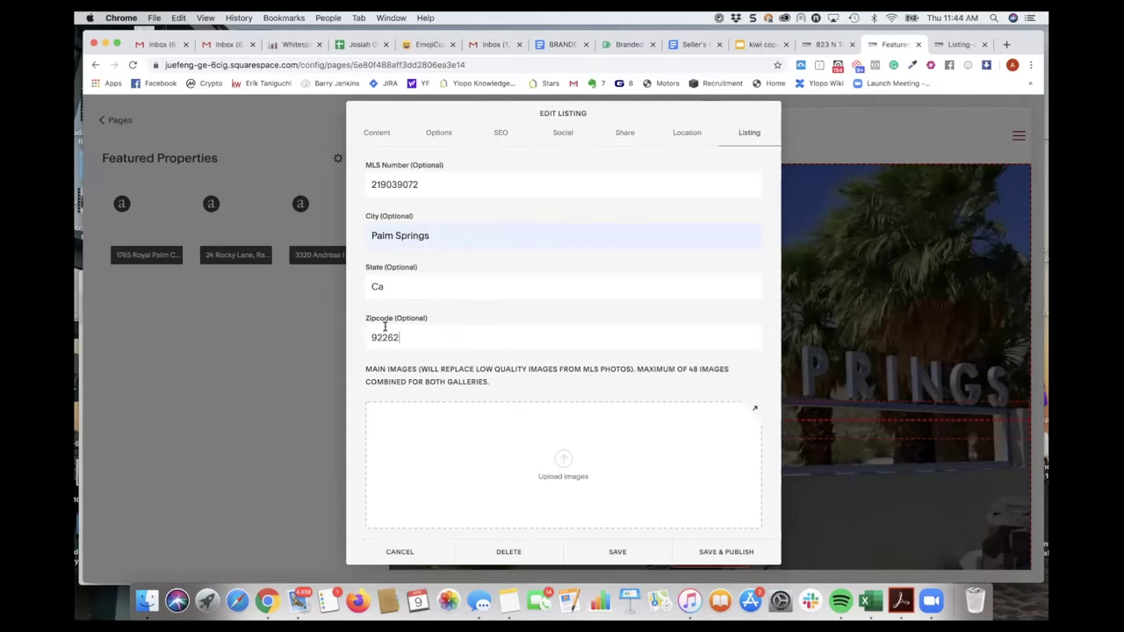
pyautogui.scroll(-3, 386, 325)
pyautogui.scroll(3, 389, 322)
pyautogui.scroll(-10, 392, 324)
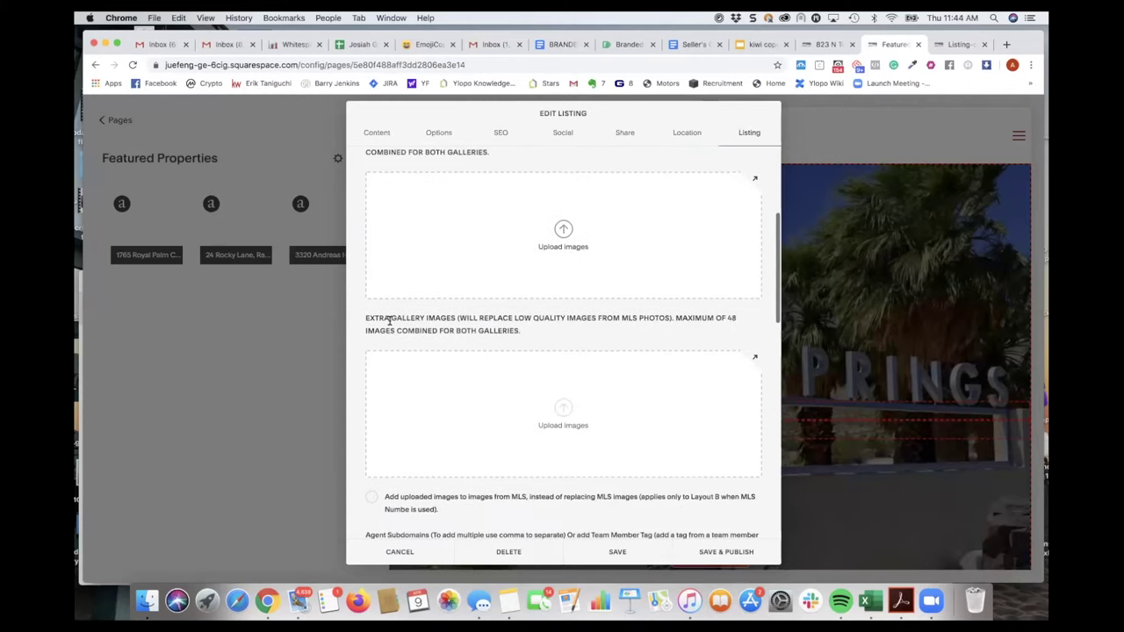
pyautogui.scroll(-2, 401, 378)
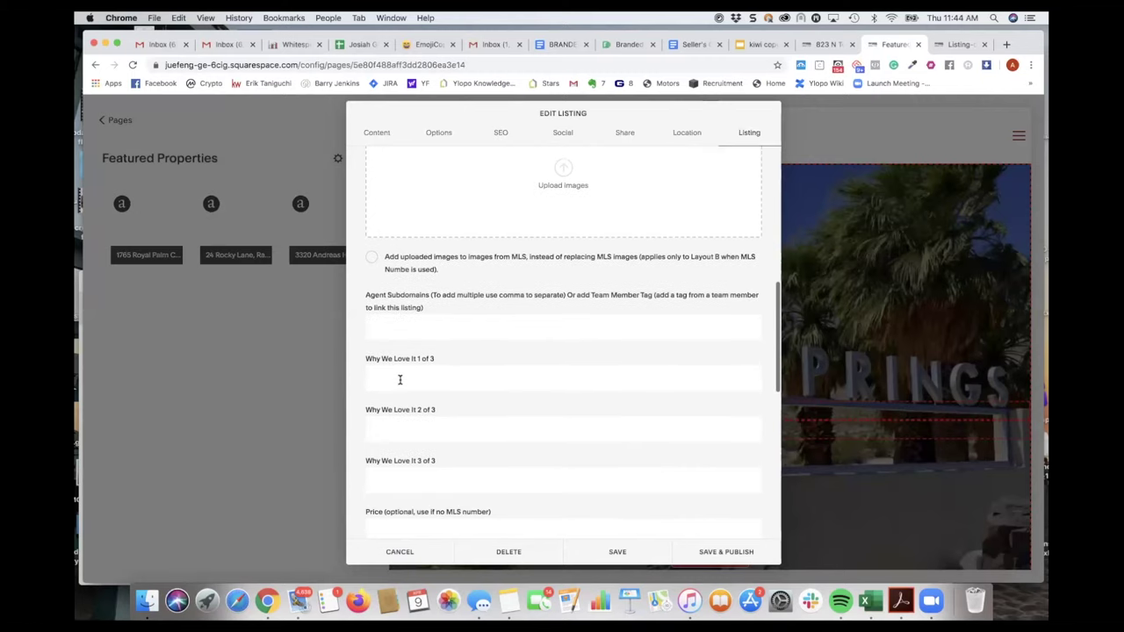
pyautogui.scroll(-2, 407, 379)
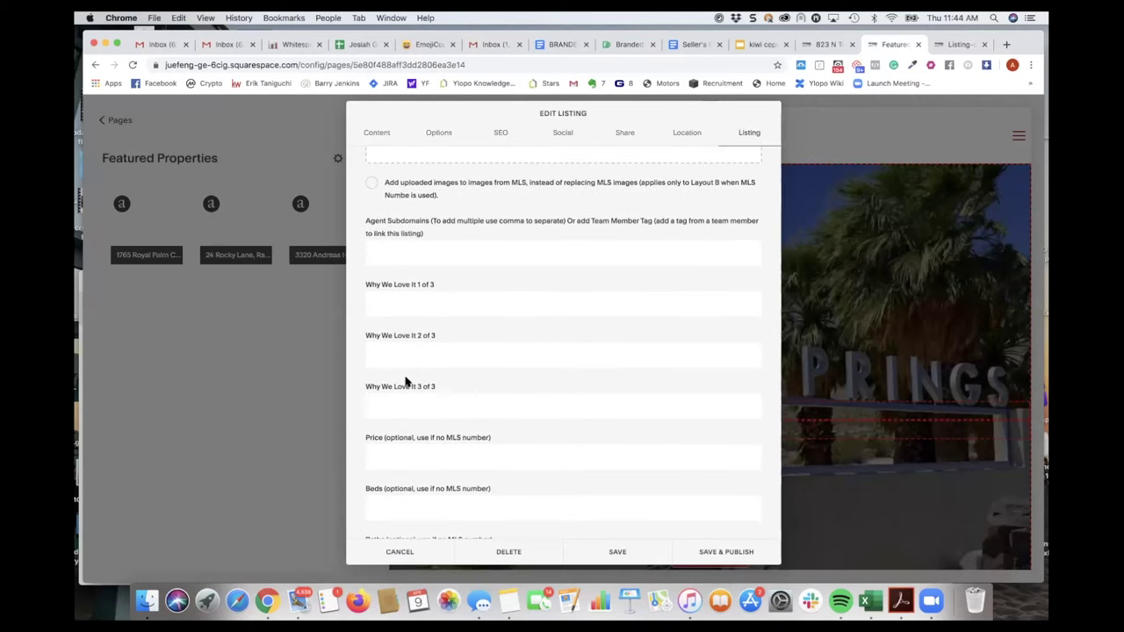
# - Pick the autofill suggestions Entertains Delight, Vacation Rental Dream and Massive AirBnB Potential for Why We Love It 1–3
pyautogui.click(429, 303)
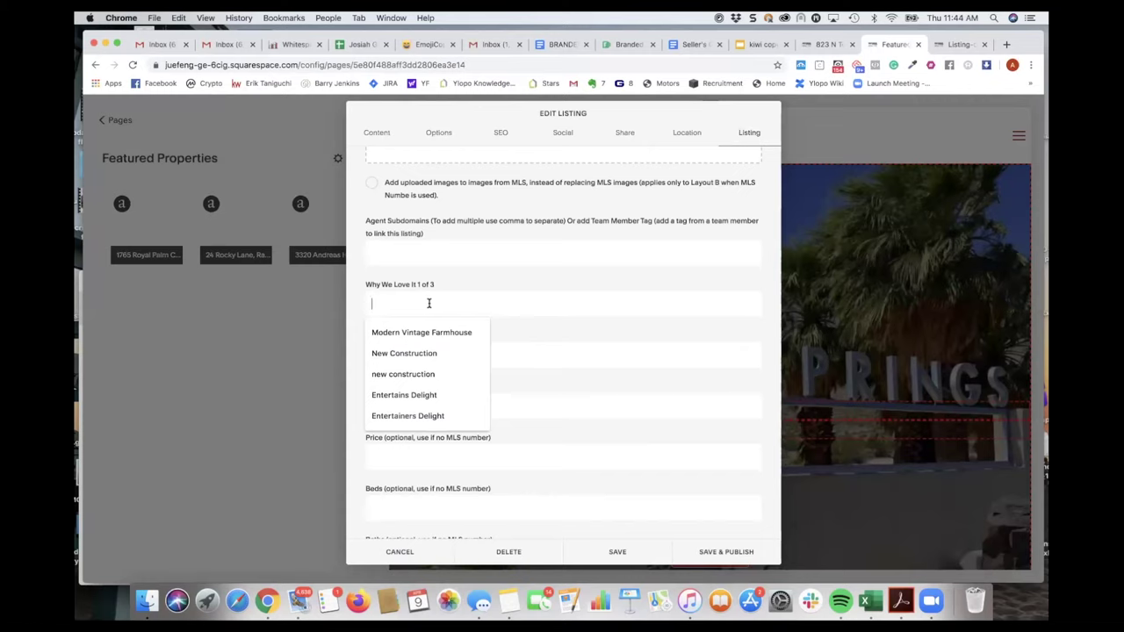
pyautogui.write('Entertains')
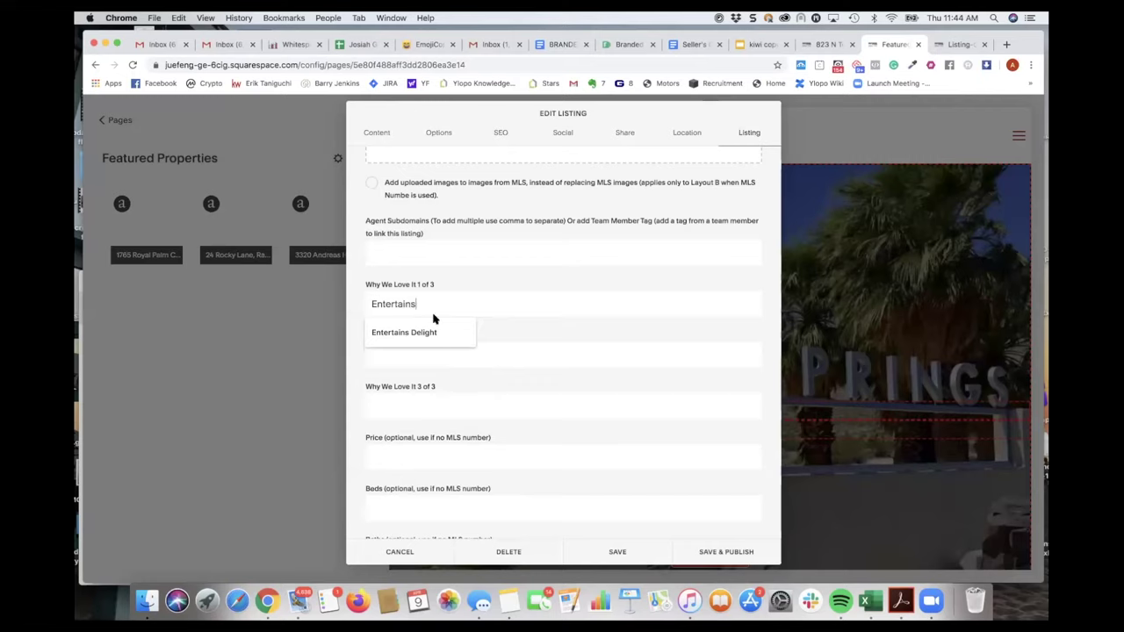
pyautogui.click(430, 330)
pyautogui.click(417, 352)
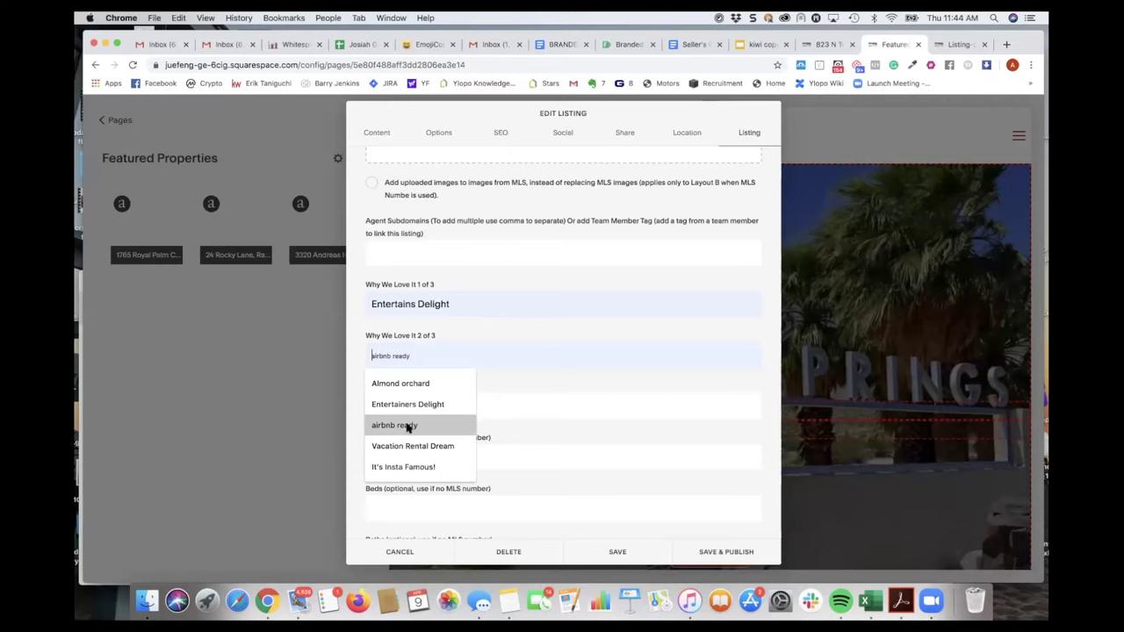
pyautogui.click(409, 446)
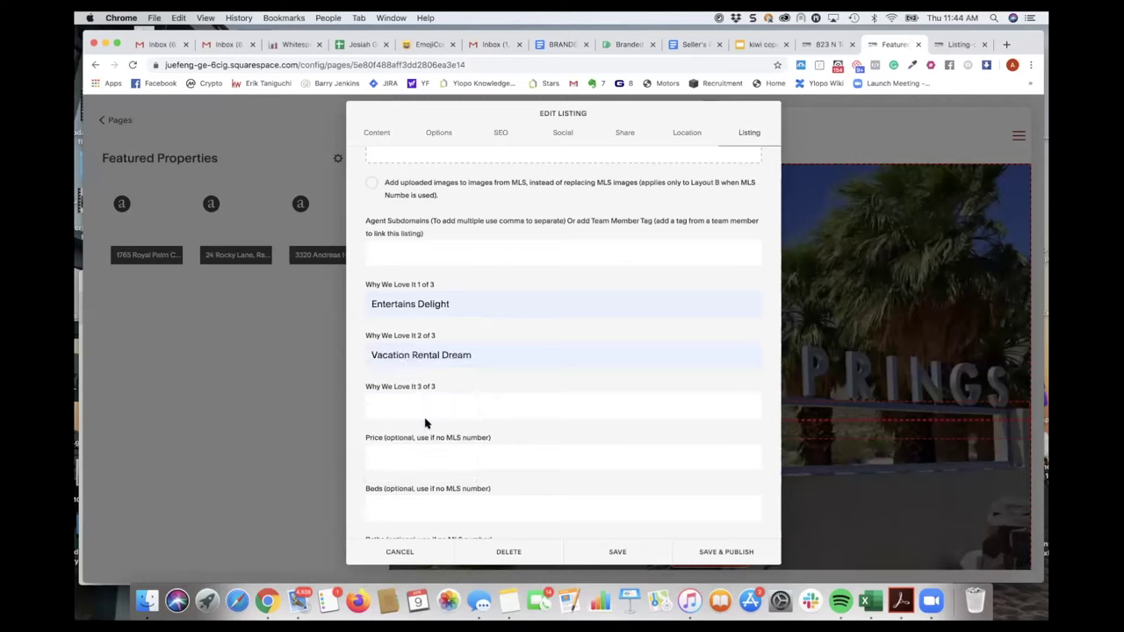
pyautogui.click(425, 409)
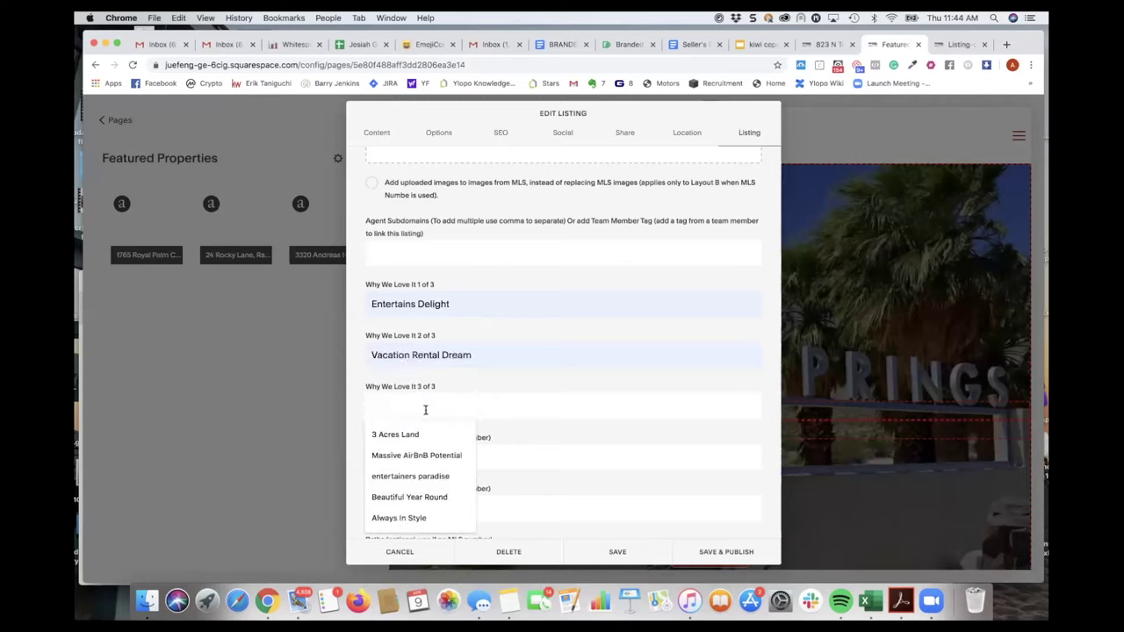
pyautogui.click(419, 455)
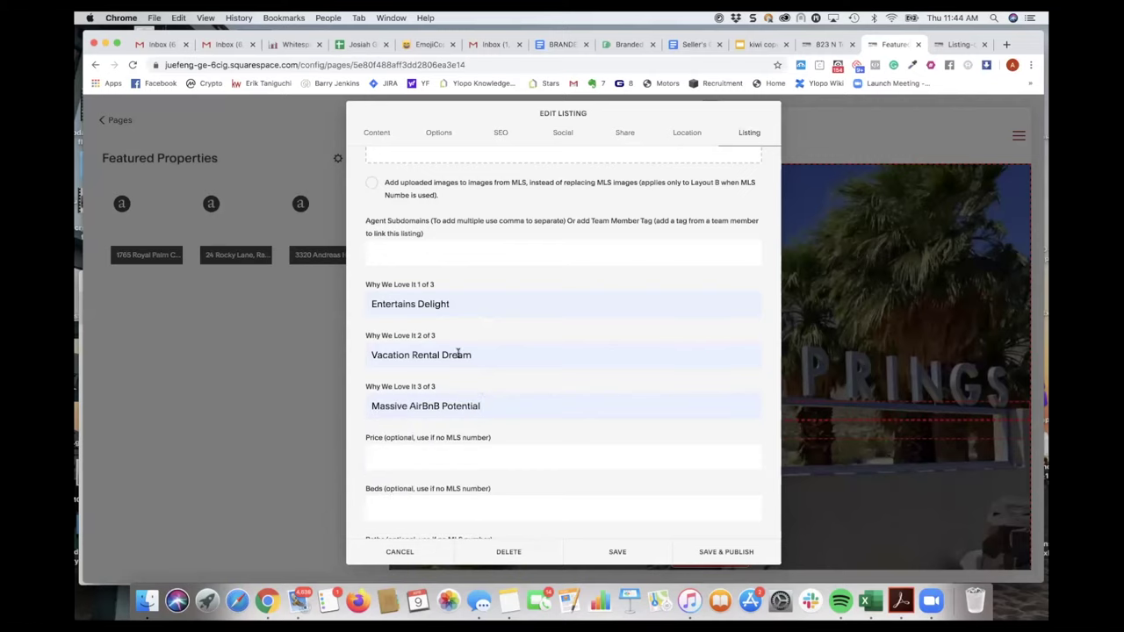
pyautogui.scroll(-4, 436, 411)
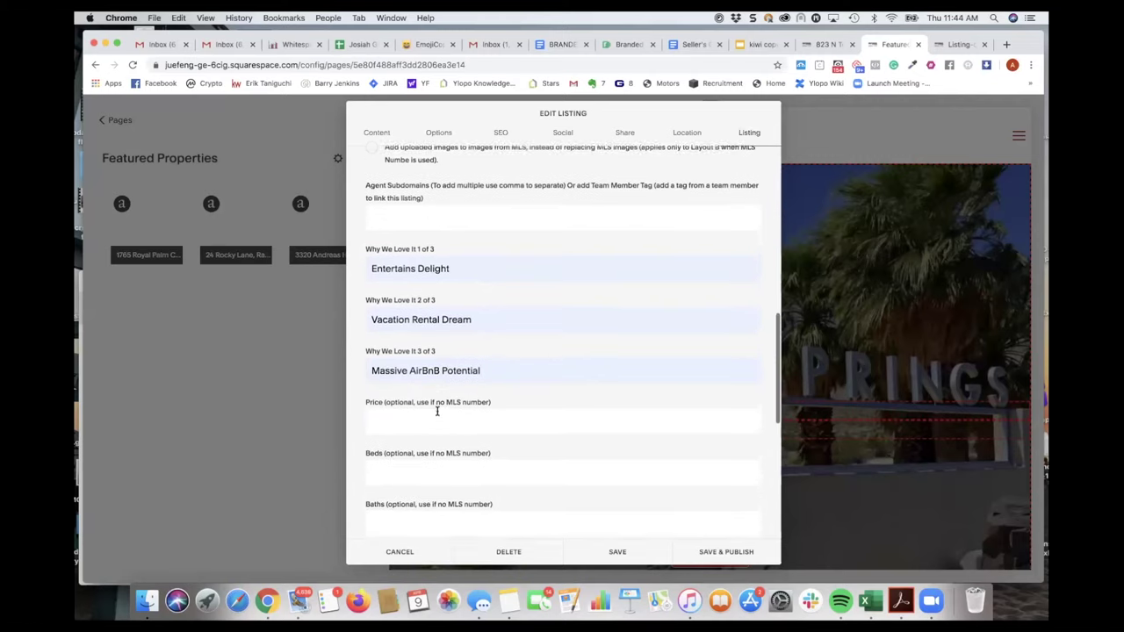
pyautogui.scroll(-1, 436, 413)
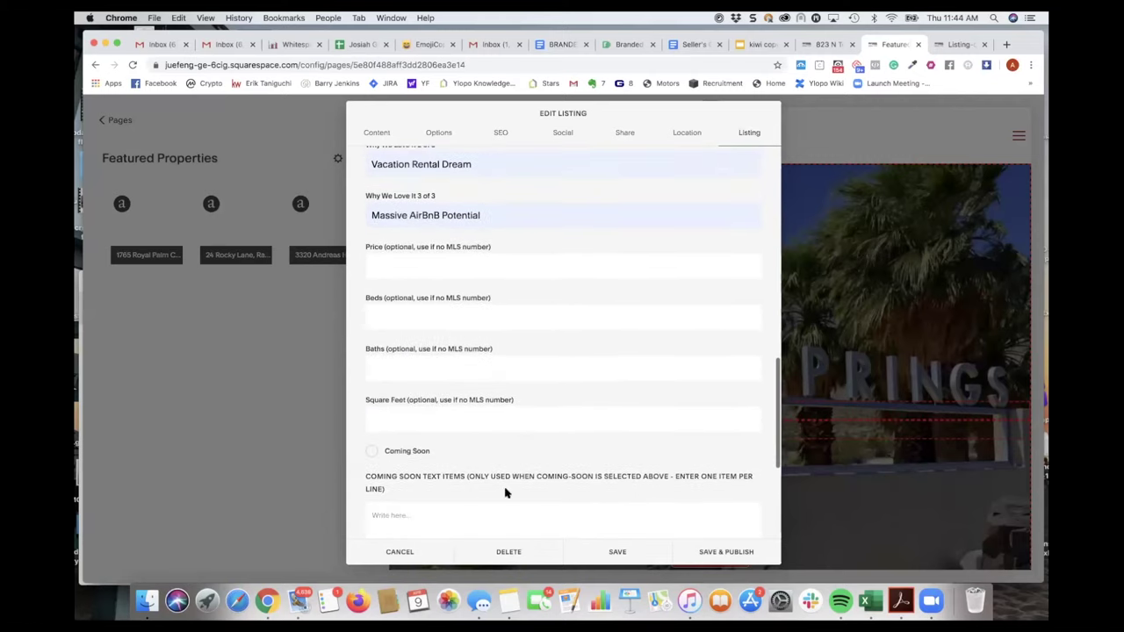
# - Go to the Content section's title field and select the property address in the notes
pyautogui.click(377, 133)
pyautogui.click(383, 172)
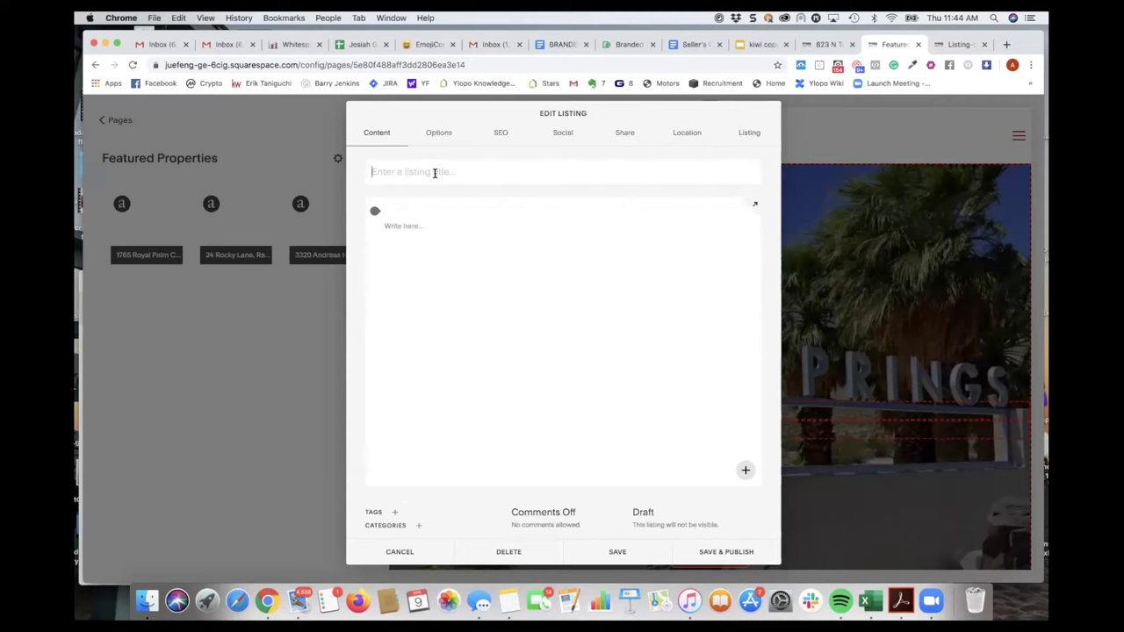
pyautogui.click(962, 45)
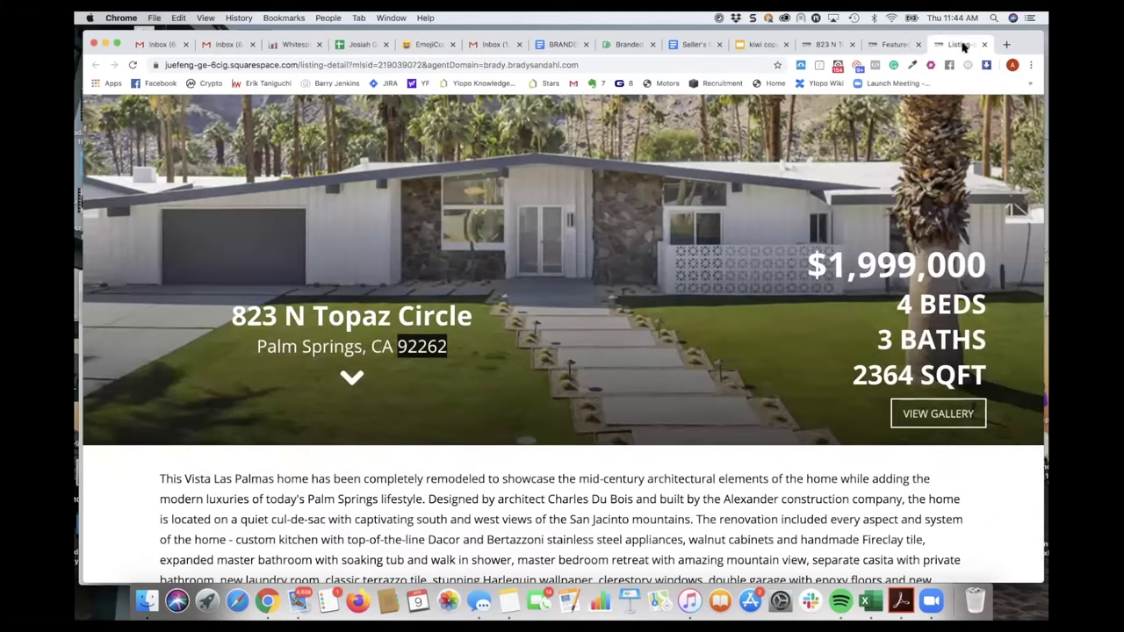
pyautogui.press('super+Tab')
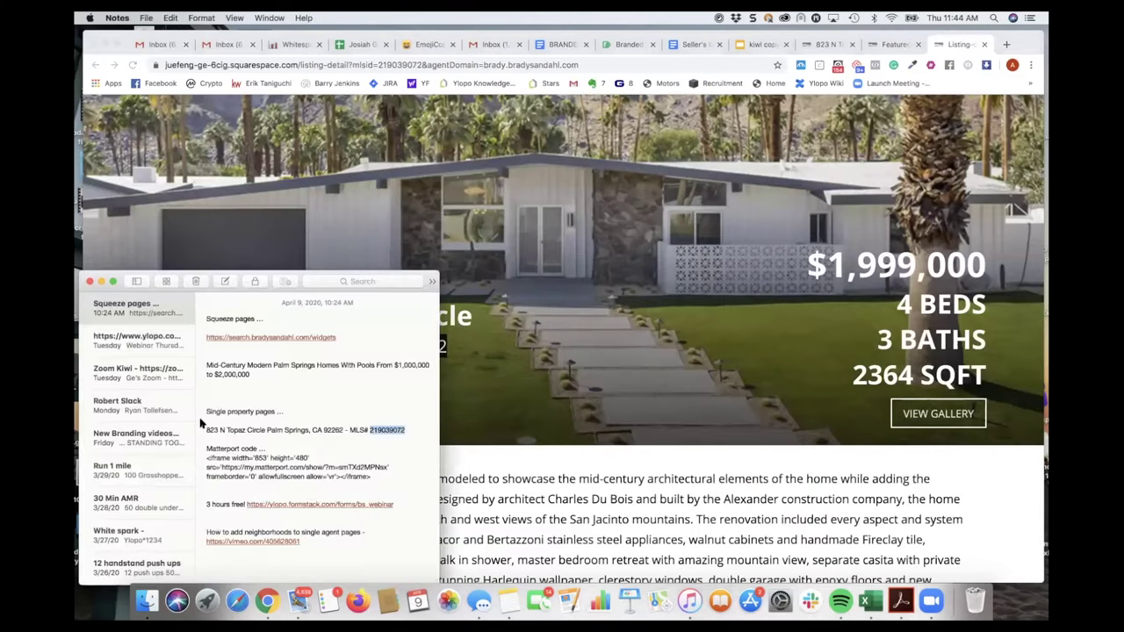
pyautogui.click(338, 429)
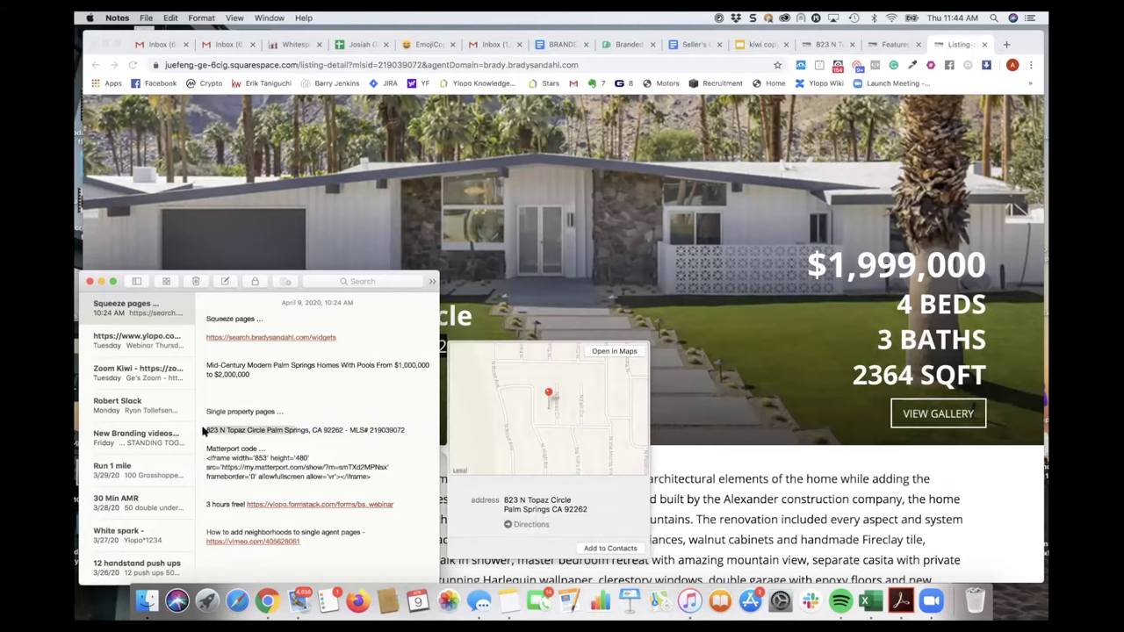
pyautogui.click(343, 429)
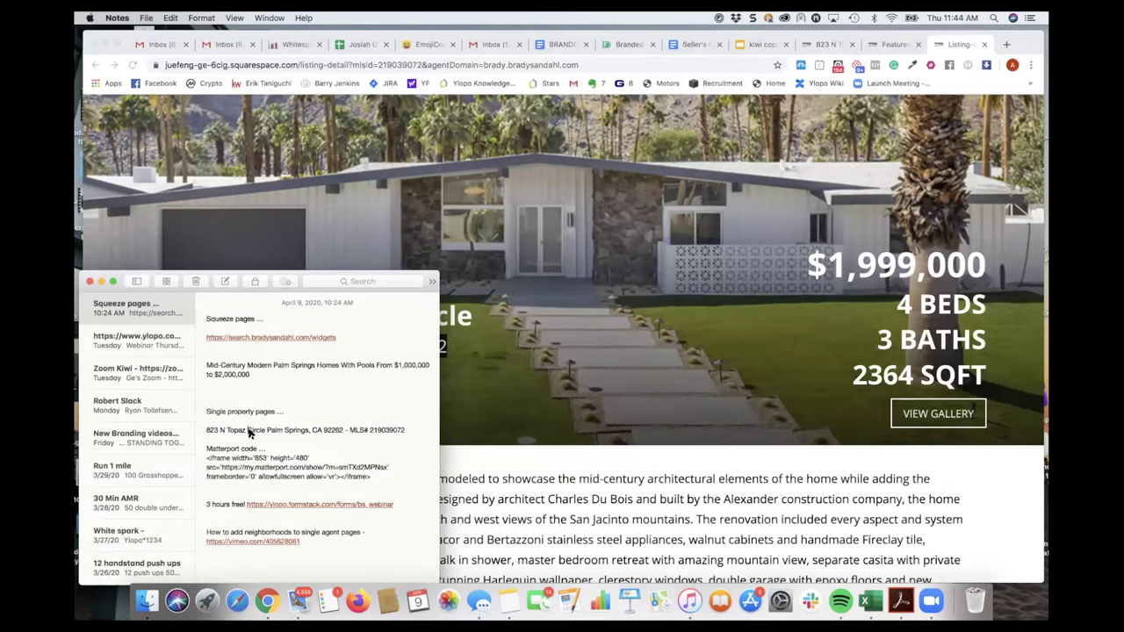
pyautogui.moveTo(347, 432); pyautogui.dragTo(203, 431)
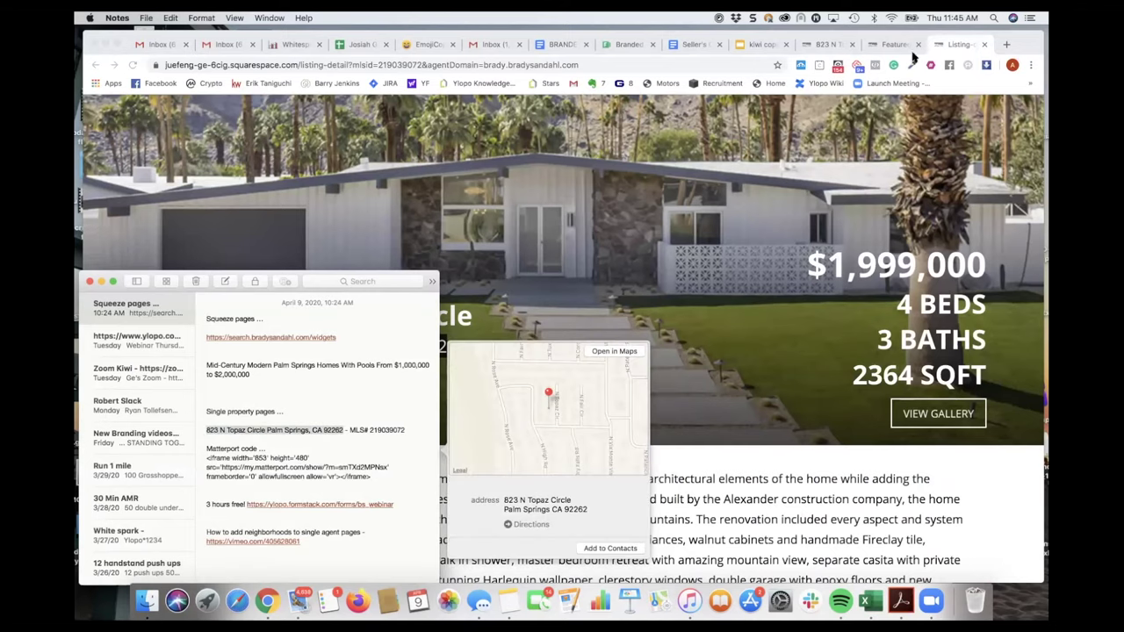
pyautogui.click(887, 45)
pyautogui.click(559, 175)
pyautogui.write('92262')
pyautogui.press('super+z')
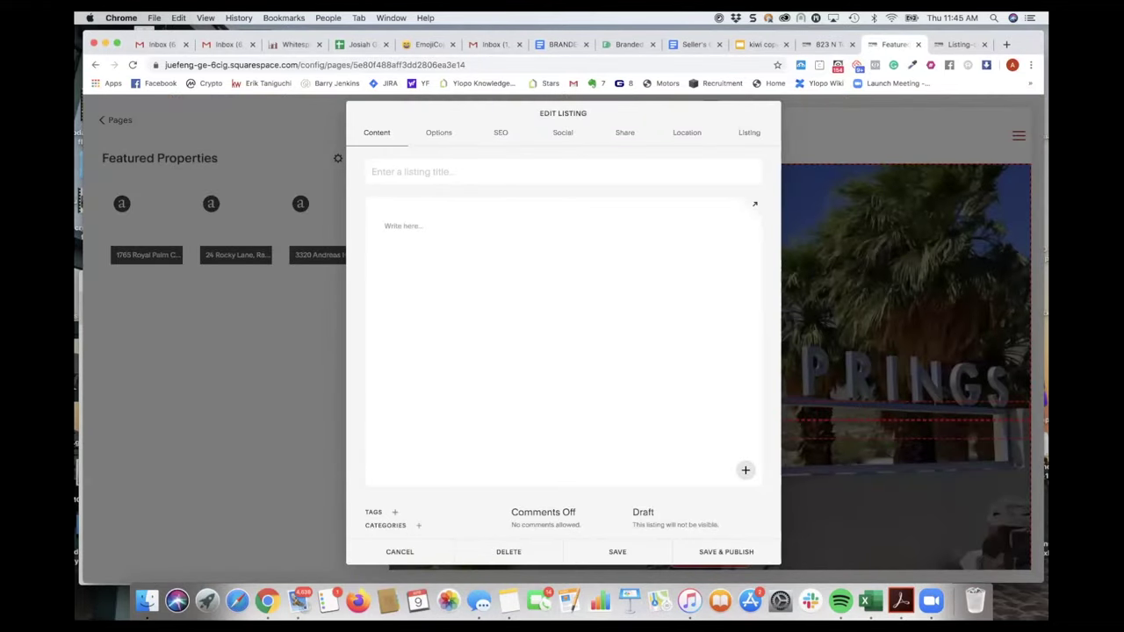
pyautogui.moveTo(476, 231)
pyautogui.press('super+Tab')
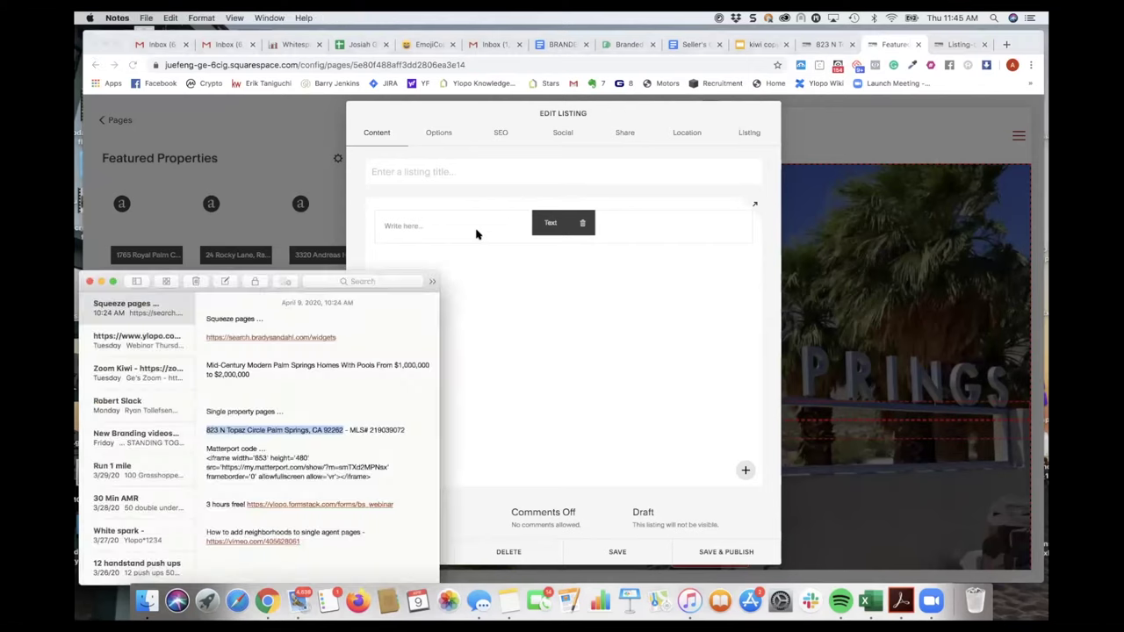
pyautogui.click(243, 425)
pyautogui.moveTo(205, 430); pyautogui.dragTo(340, 433)
pyautogui.press('super+c')
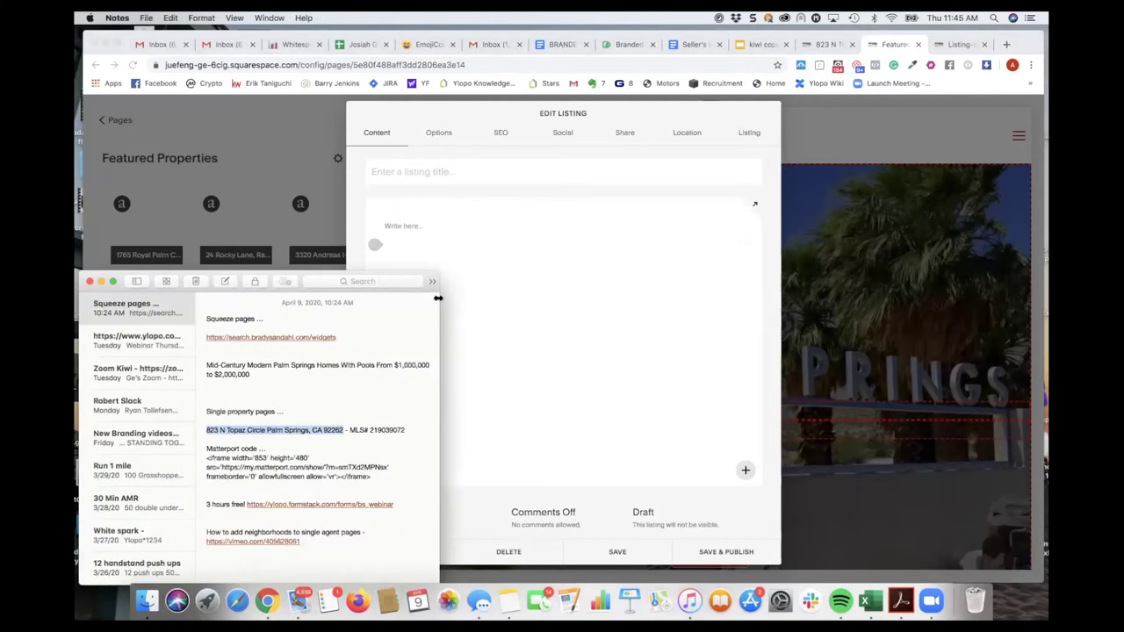
pyautogui.click(484, 167)
pyautogui.press('super+v')
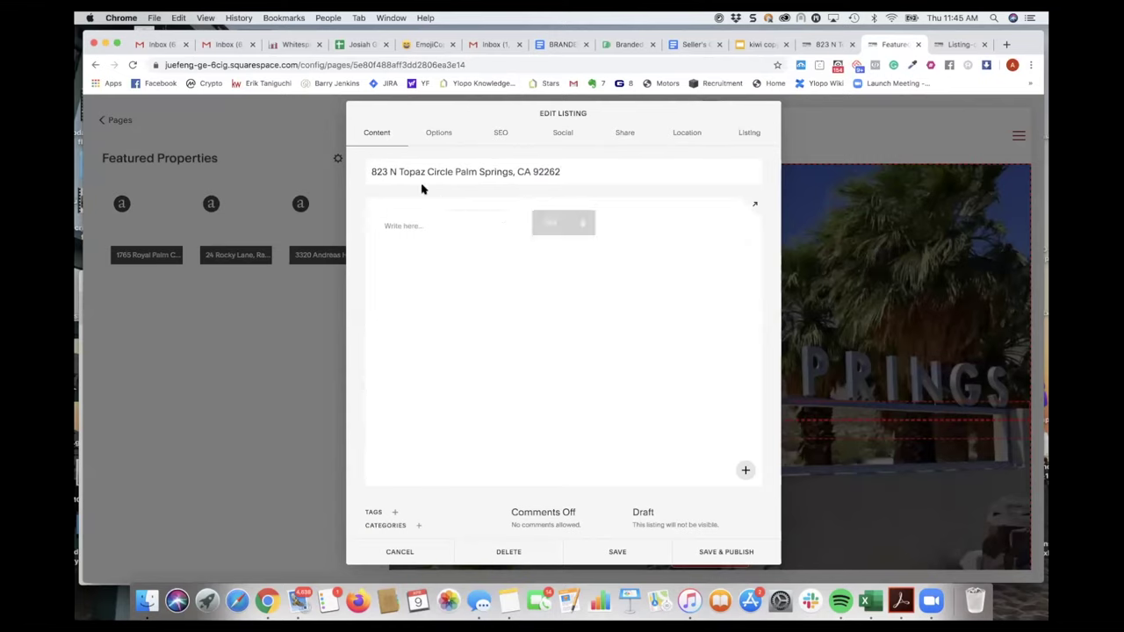
# - Save and publish the new listing
pyautogui.click(746, 132)
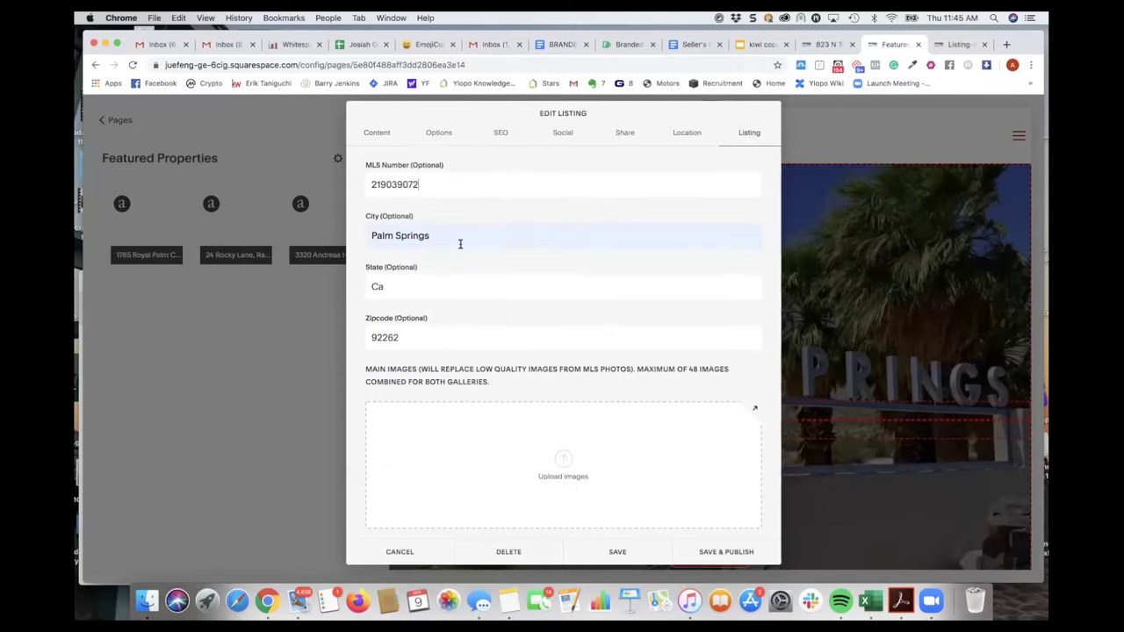
pyautogui.scroll(-5, 450, 283)
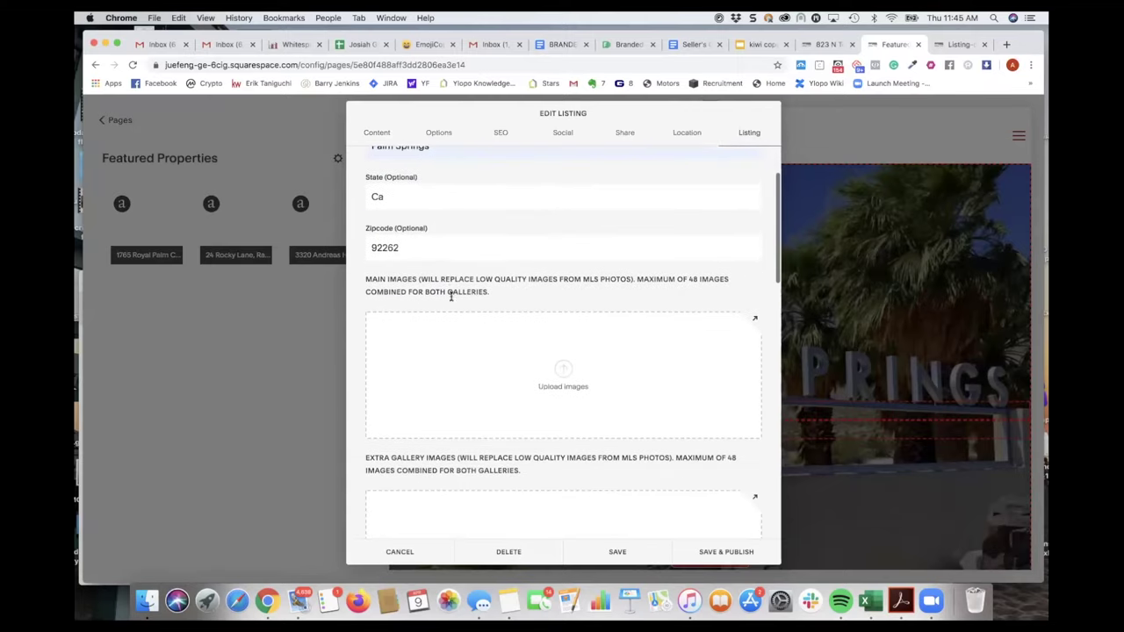
pyautogui.click(710, 548)
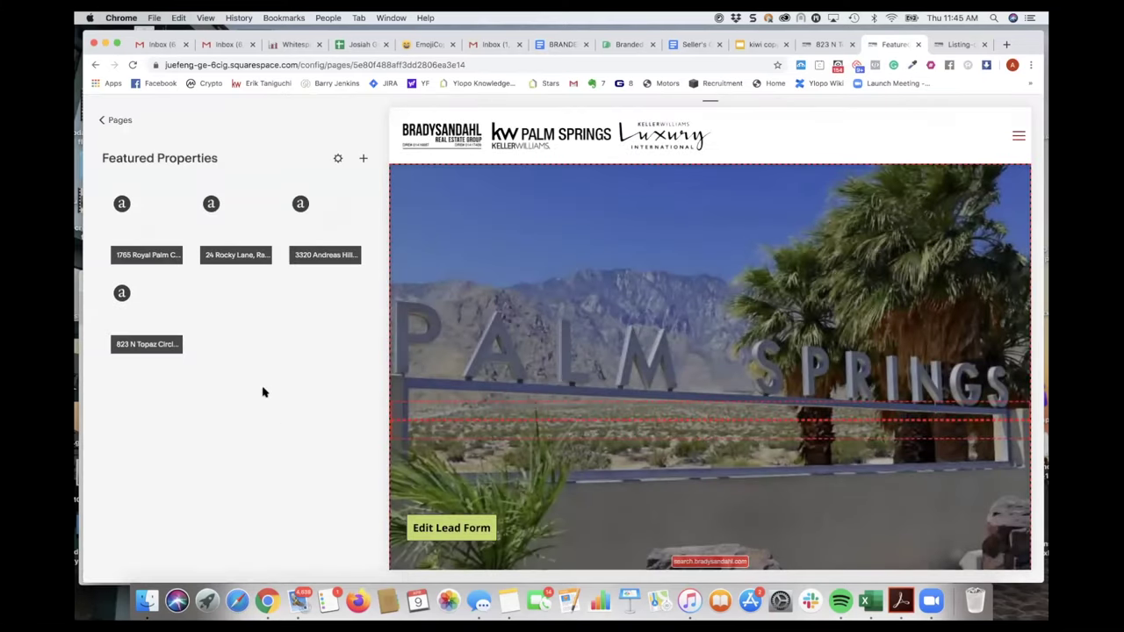
# - Copy the 'featured' URL slug from the Featured Properties page settings
pyautogui.moveTo(170, 326)
pyautogui.moveTo(157, 208)
pyautogui.click(338, 161)
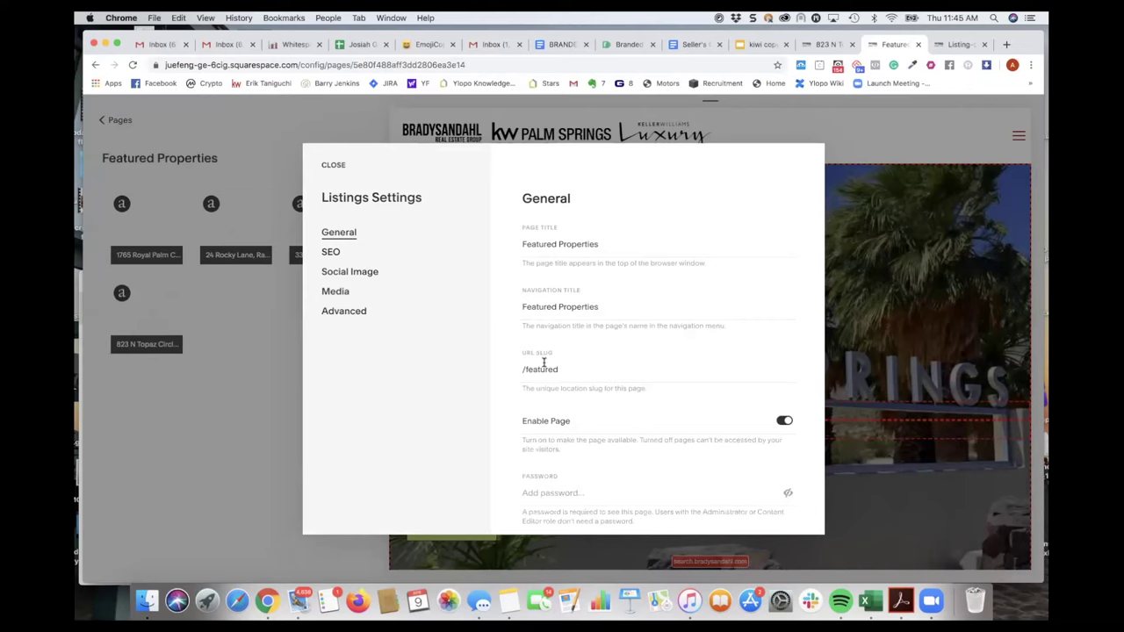
pyautogui.moveTo(562, 370); pyautogui.dragTo(518, 373)
pyautogui.press('super+c')
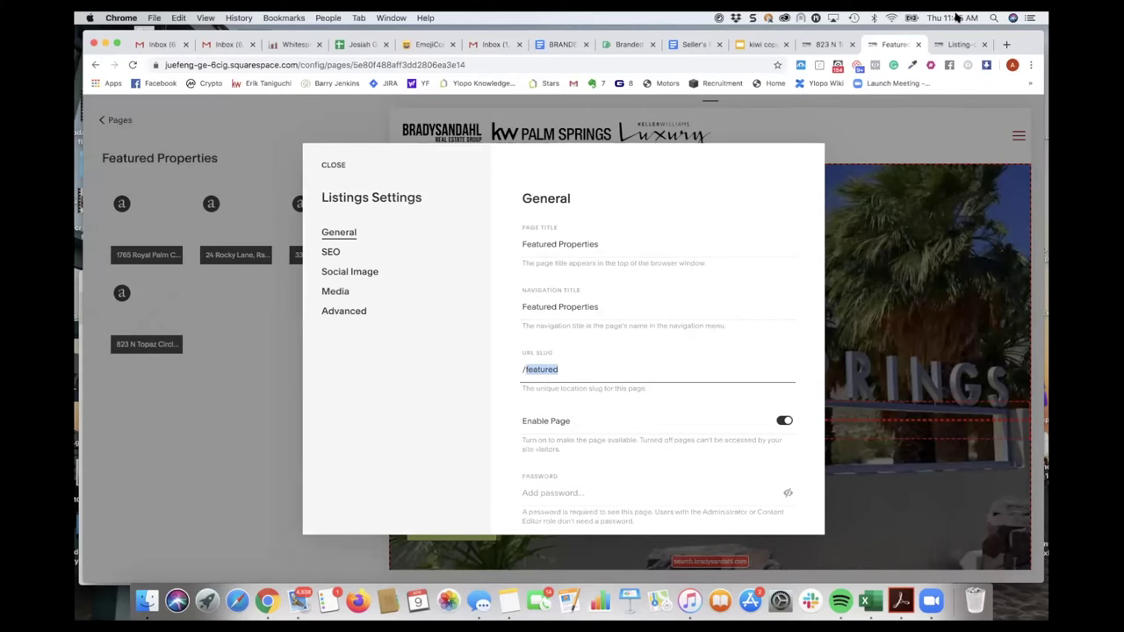
pyautogui.click(965, 46)
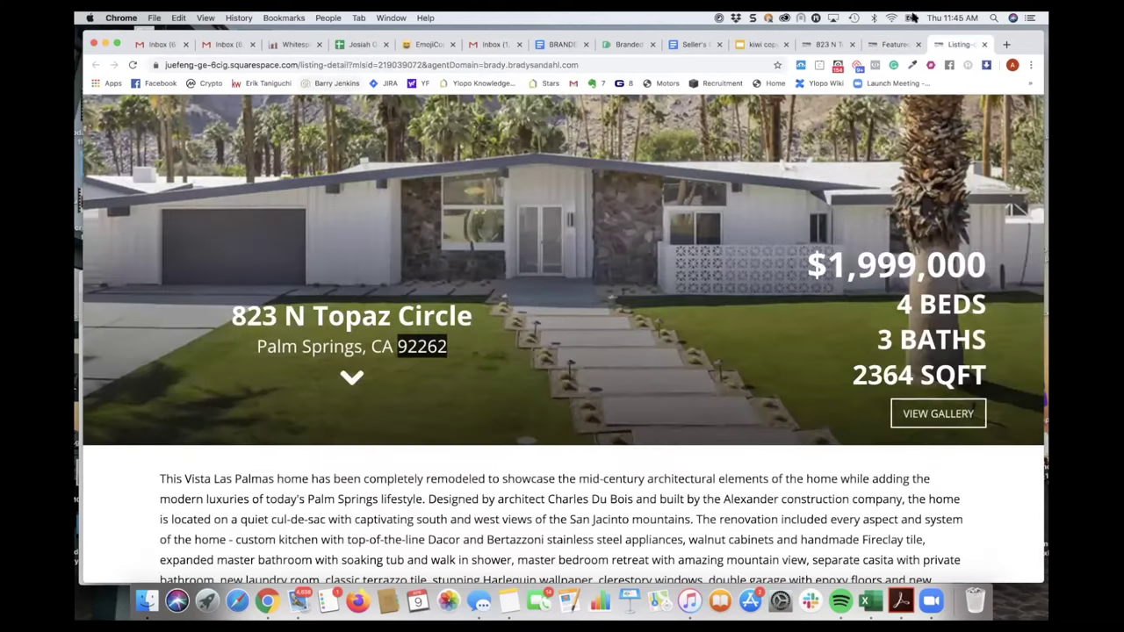
# - Load bradysandahl.com/featured in a new browser tab
pyautogui.click(1006, 44)
pyautogui.write('bra')
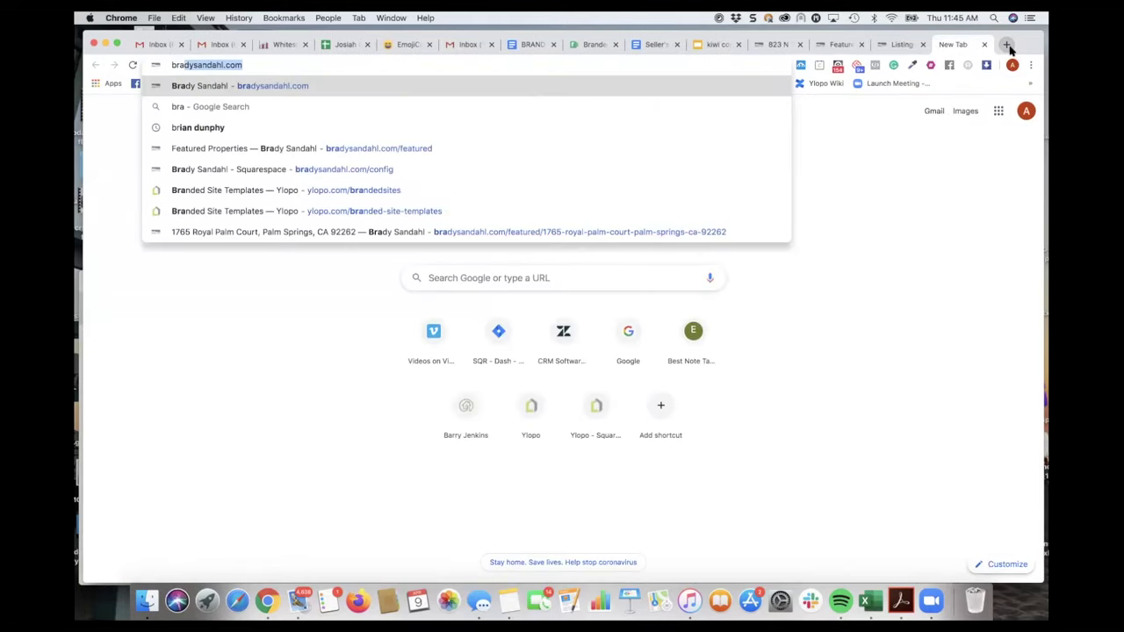
pyautogui.press('Right')
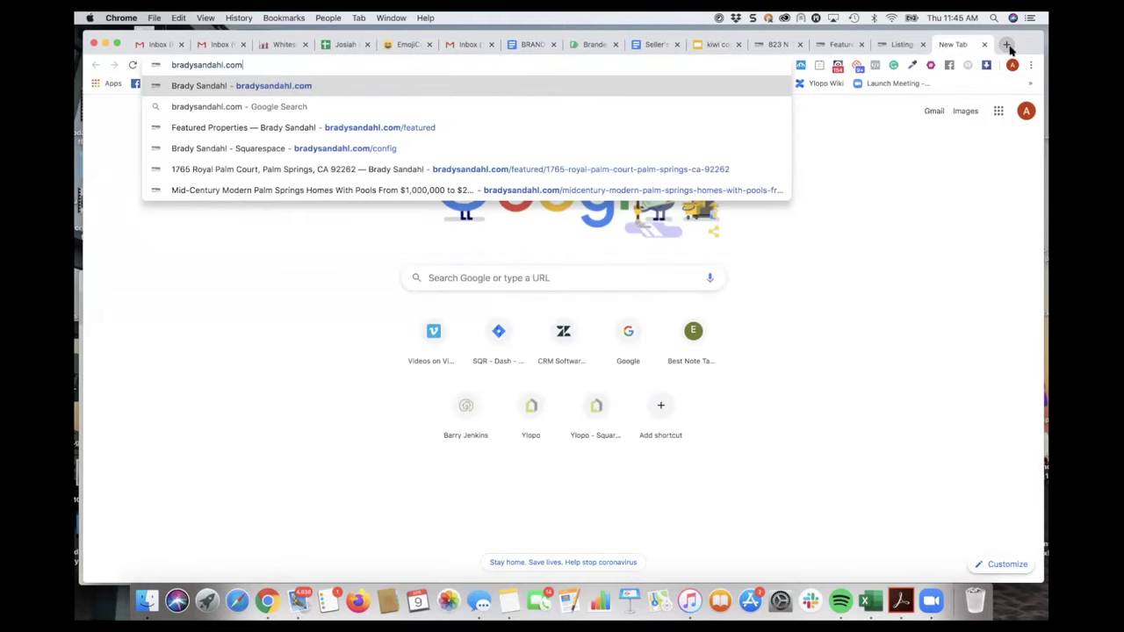
pyautogui.write('/featured')
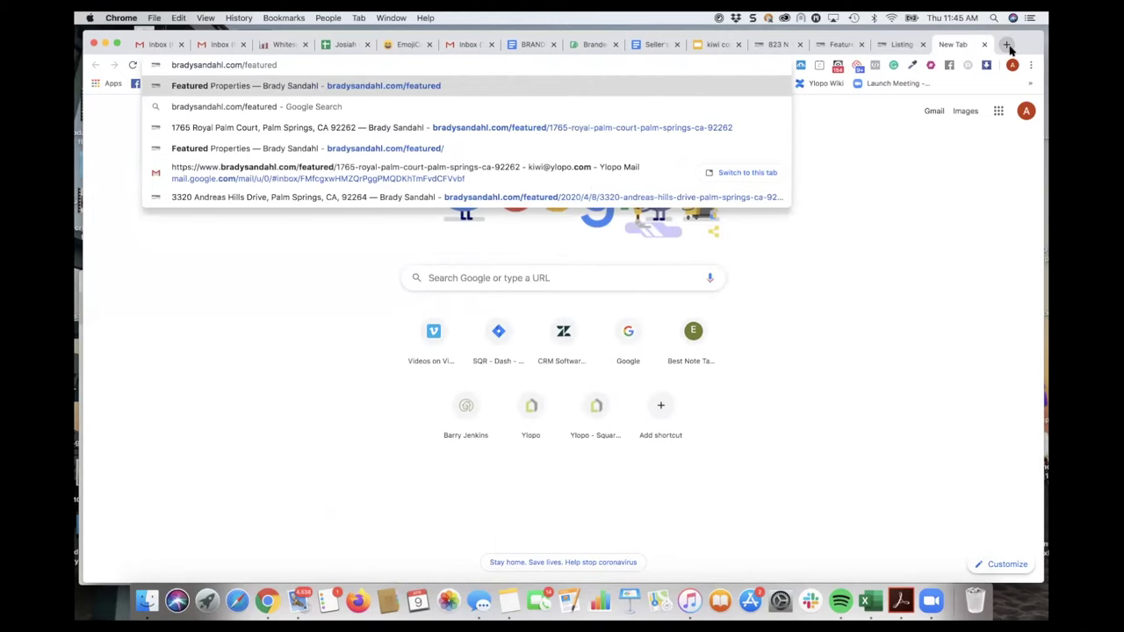
pyautogui.press('Return')
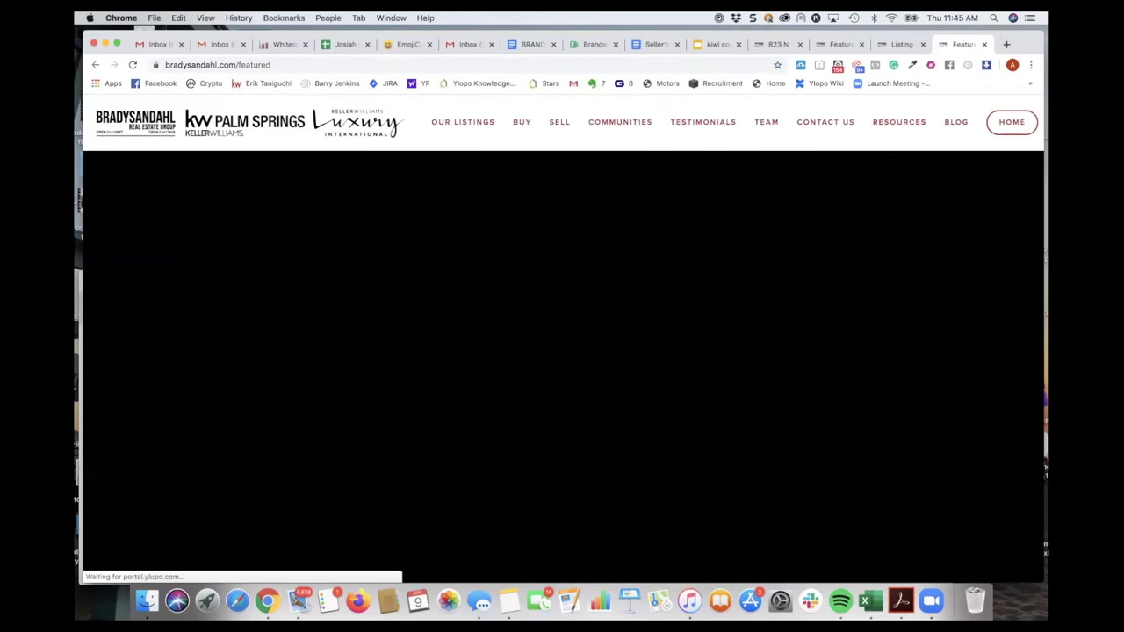
pyautogui.scroll(-5, 800, 367)
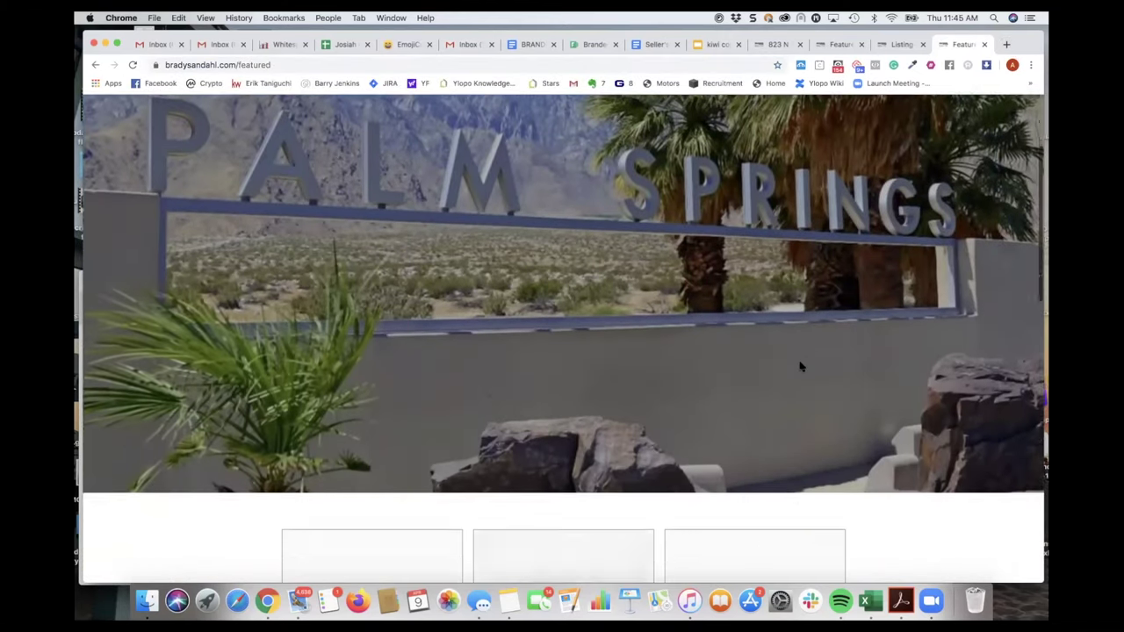
pyautogui.scroll(-5, 800, 367)
pyautogui.scroll(-1, 688, 342)
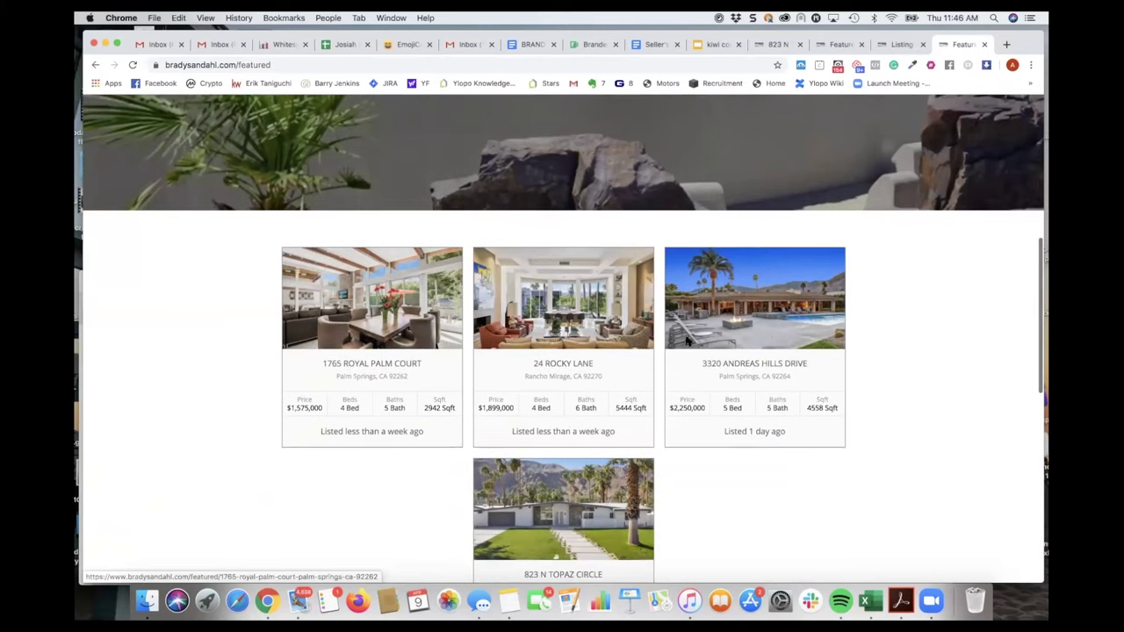
pyautogui.scroll(-1, 790, 344)
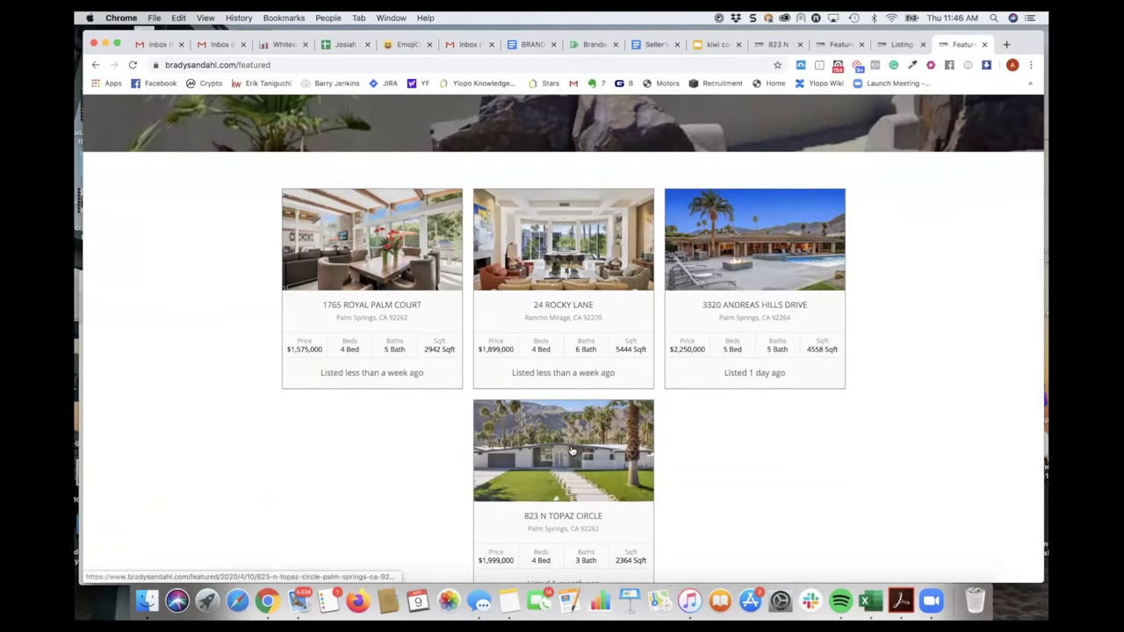
pyautogui.scroll(-1, 572, 450)
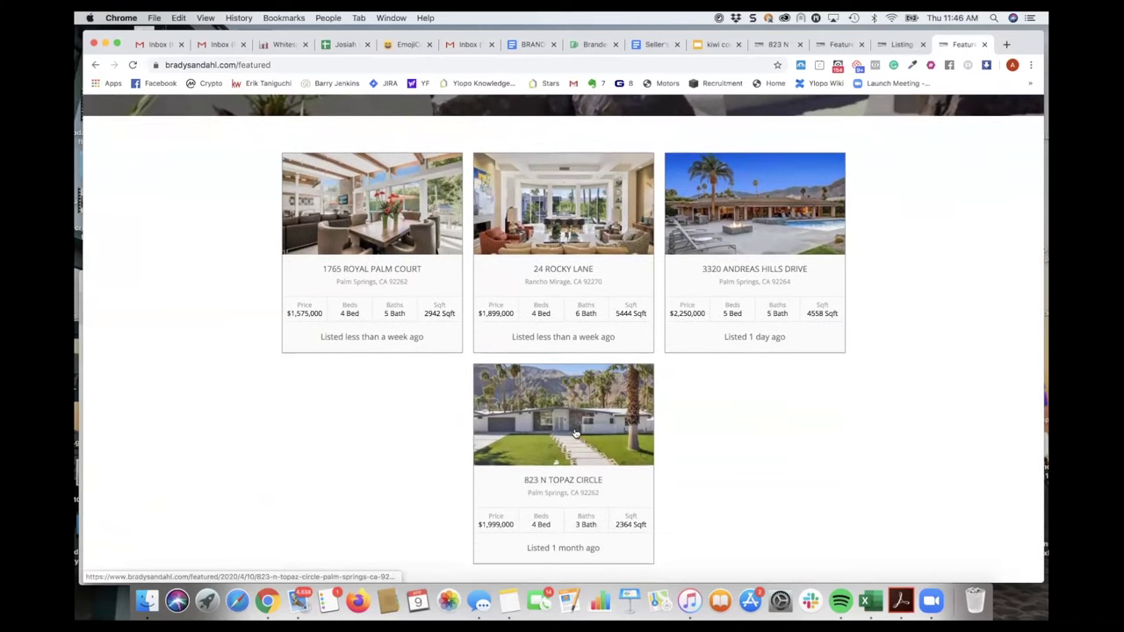
pyautogui.click(576, 432)
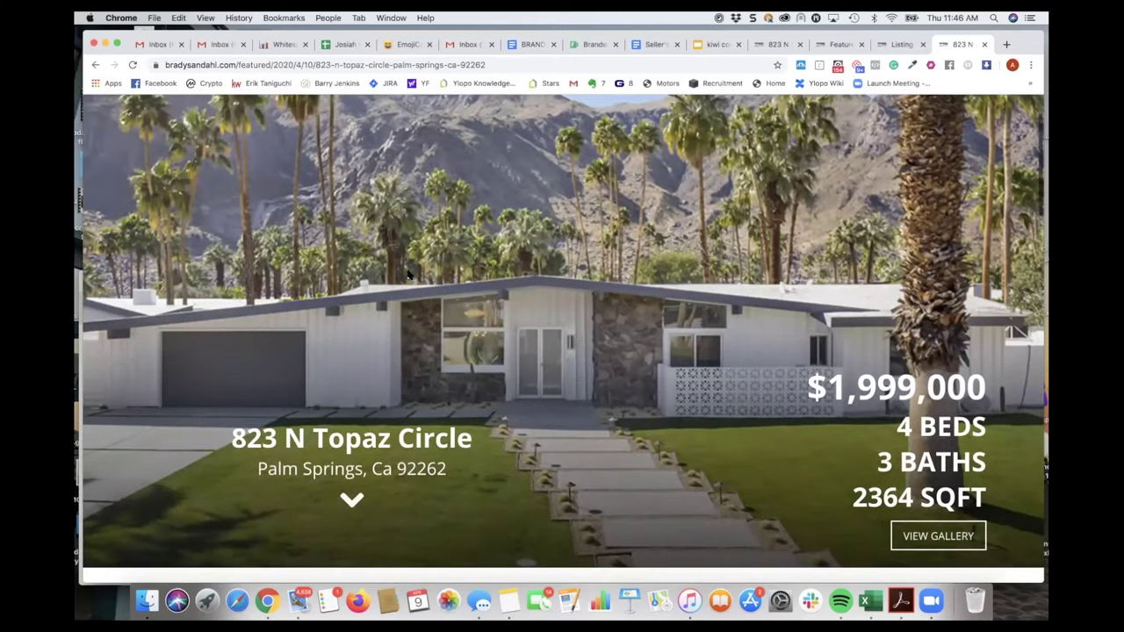
pyautogui.scroll(-5, 409, 274)
pyautogui.scroll(-5, 409, 274)
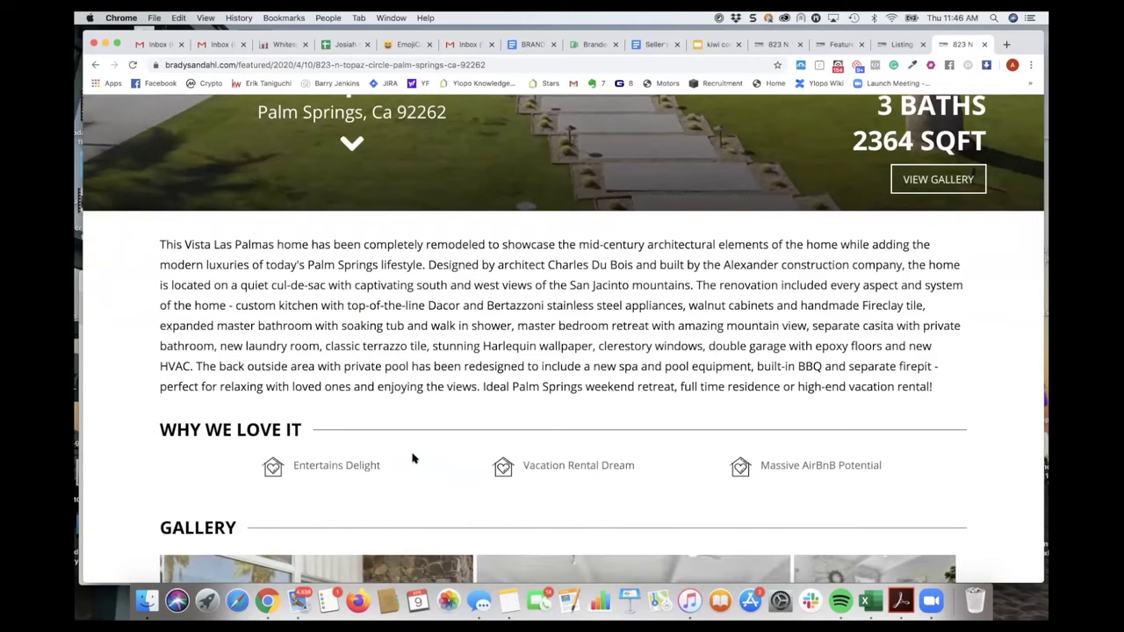
pyautogui.scroll(-4, 436, 472)
pyautogui.scroll(-10, 436, 472)
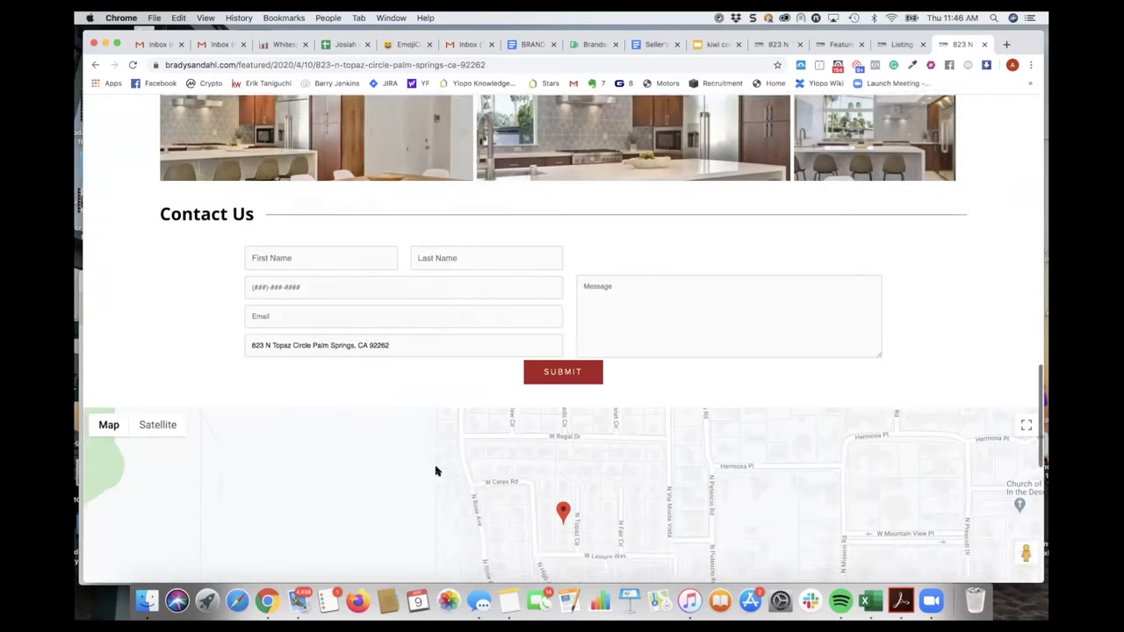
pyautogui.scroll(6, 436, 472)
pyautogui.scroll(2, 436, 472)
pyautogui.scroll(-10, 436, 472)
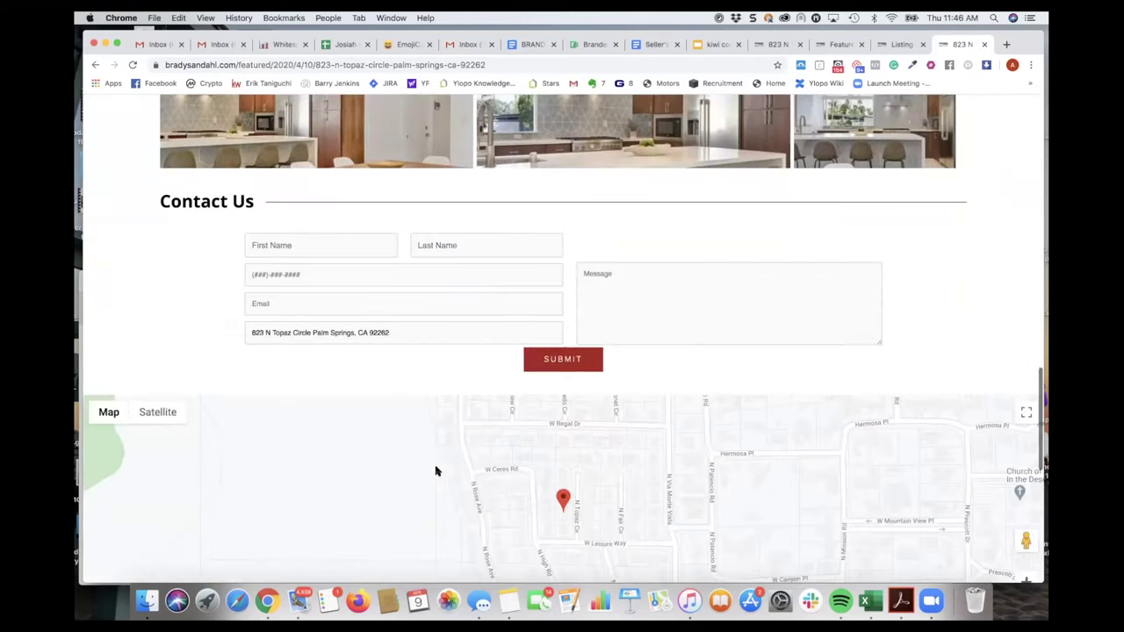
pyautogui.scroll(4, 437, 471)
pyautogui.scroll(7, 465, 353)
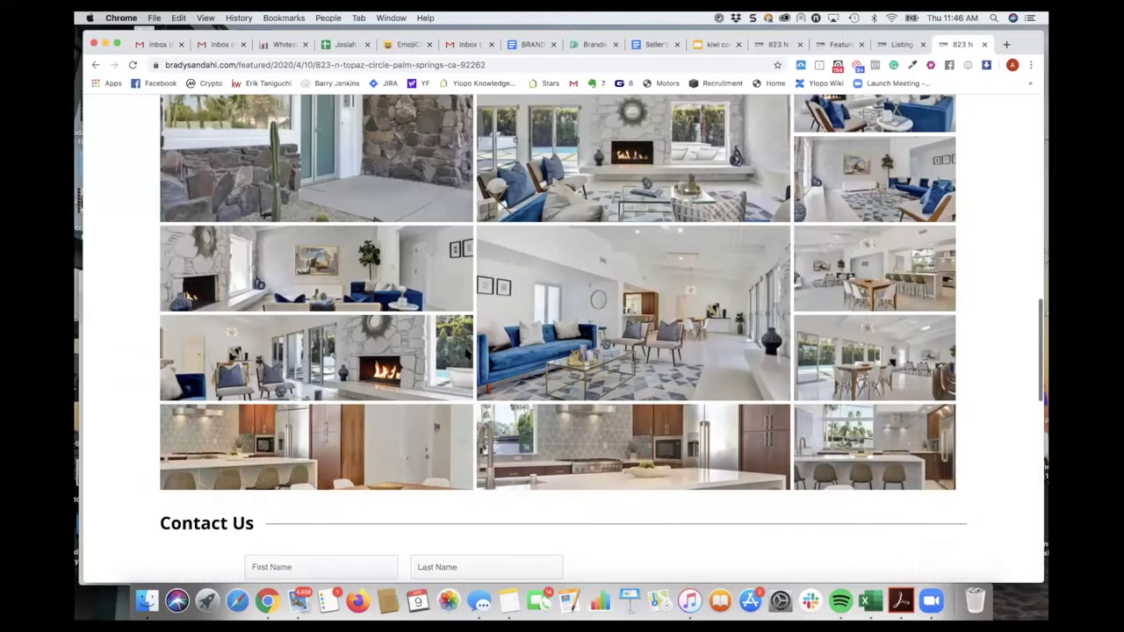
pyautogui.scroll(7, 466, 354)
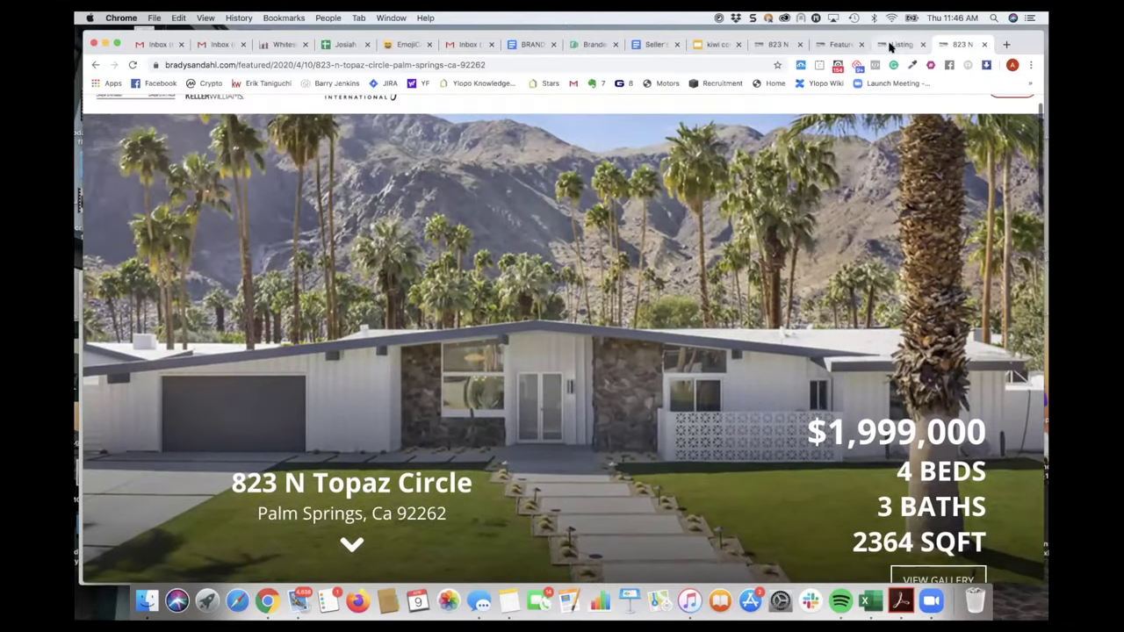
pyautogui.click(891, 43)
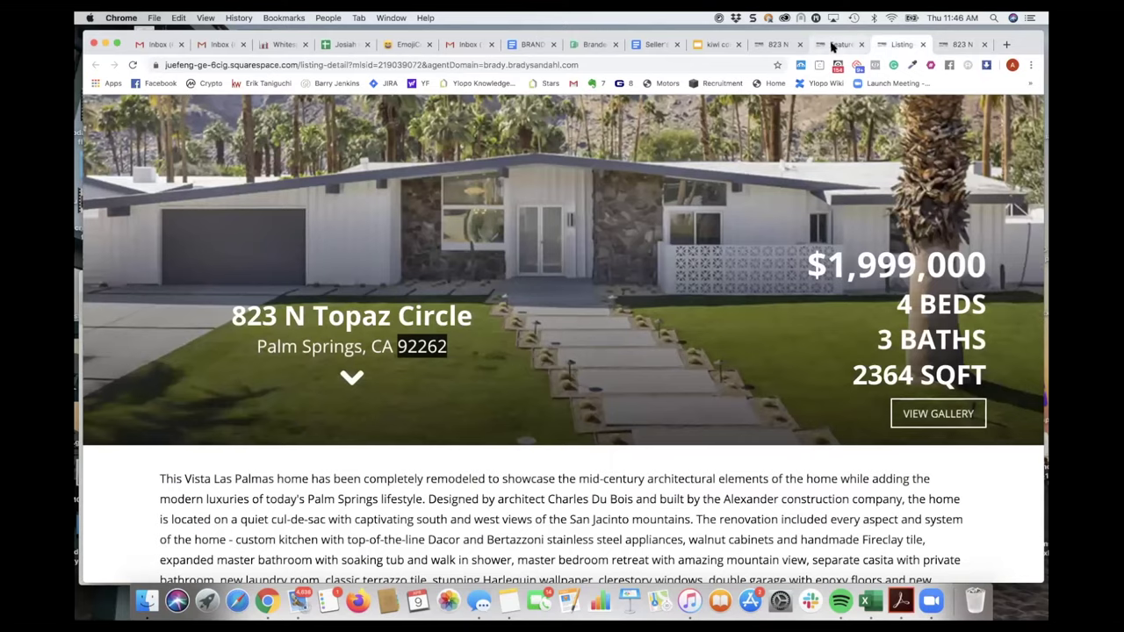
pyautogui.click(826, 46)
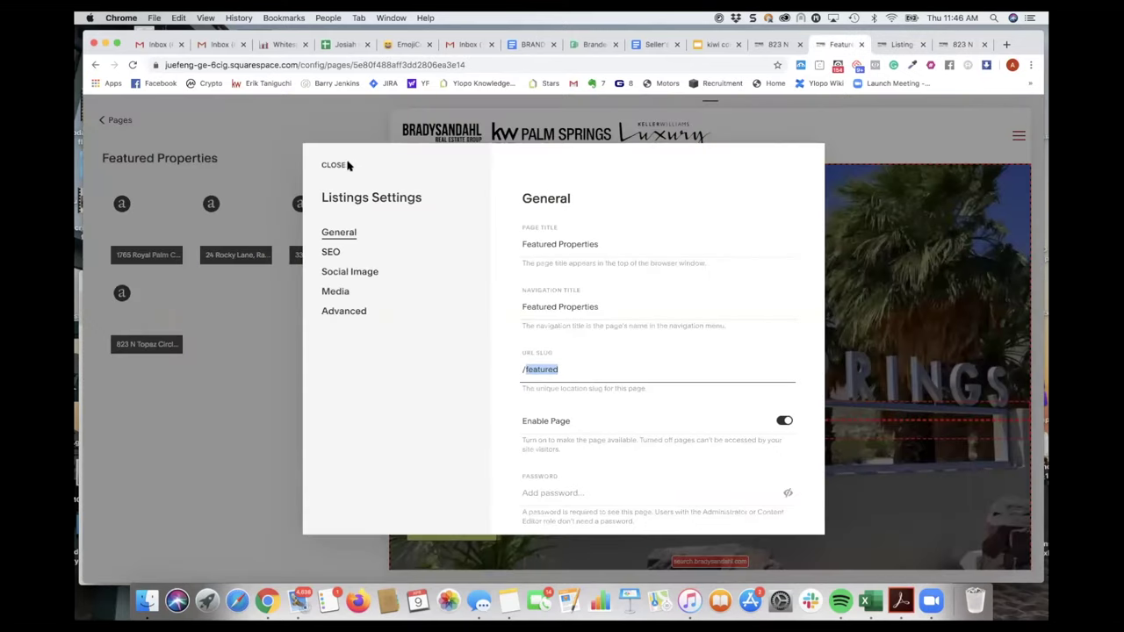
pyautogui.click(271, 397)
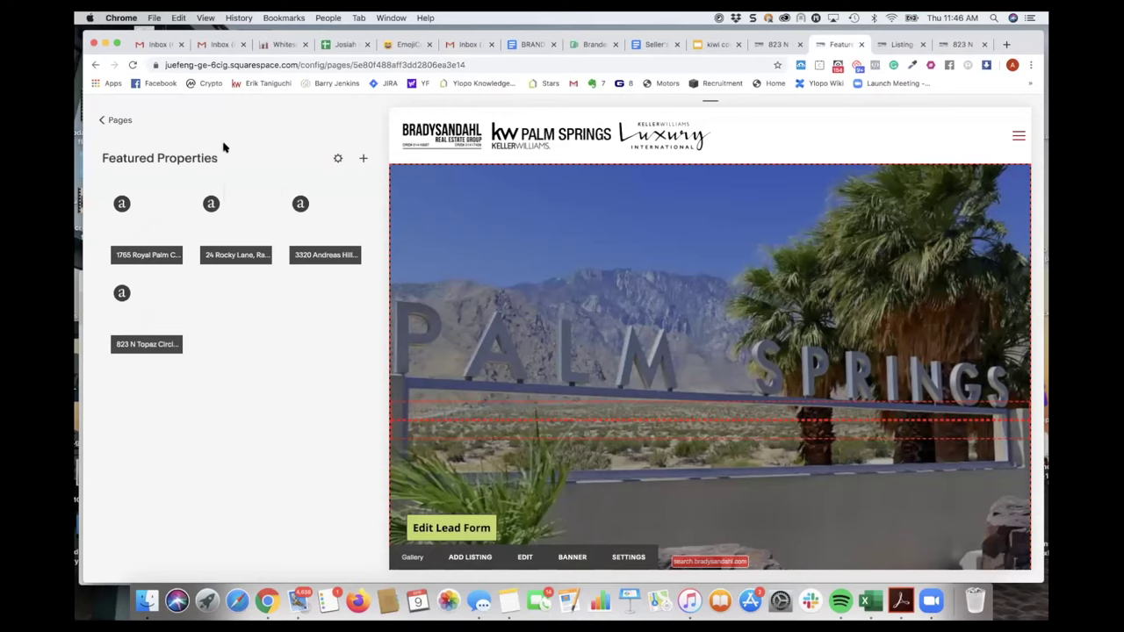
pyautogui.moveTo(660, 393)
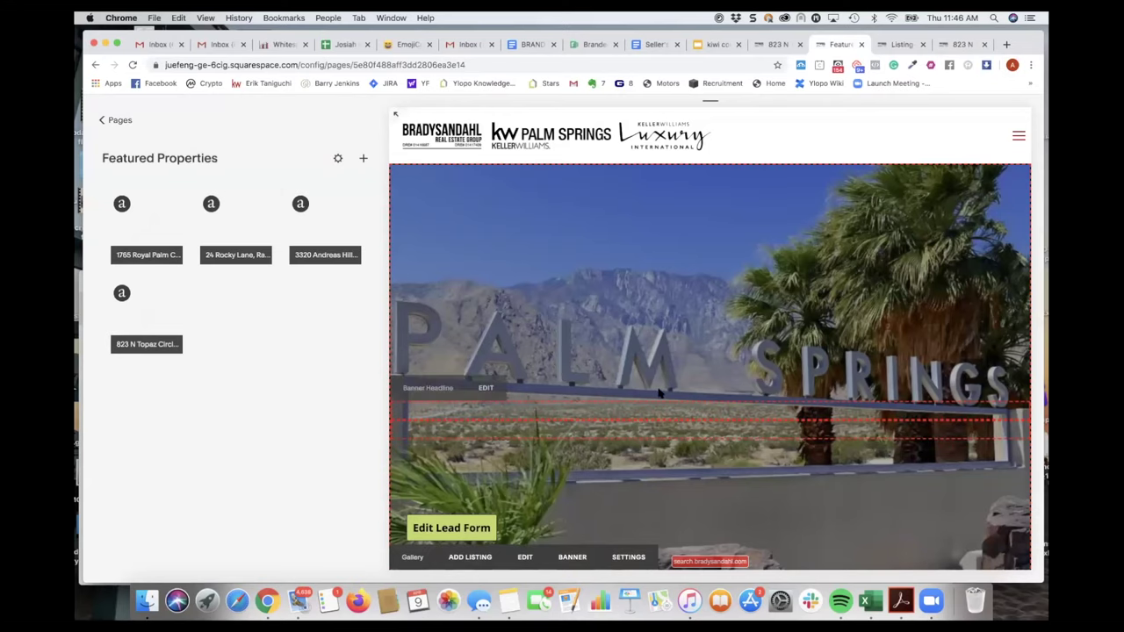
pyautogui.scroll(-5, 661, 393)
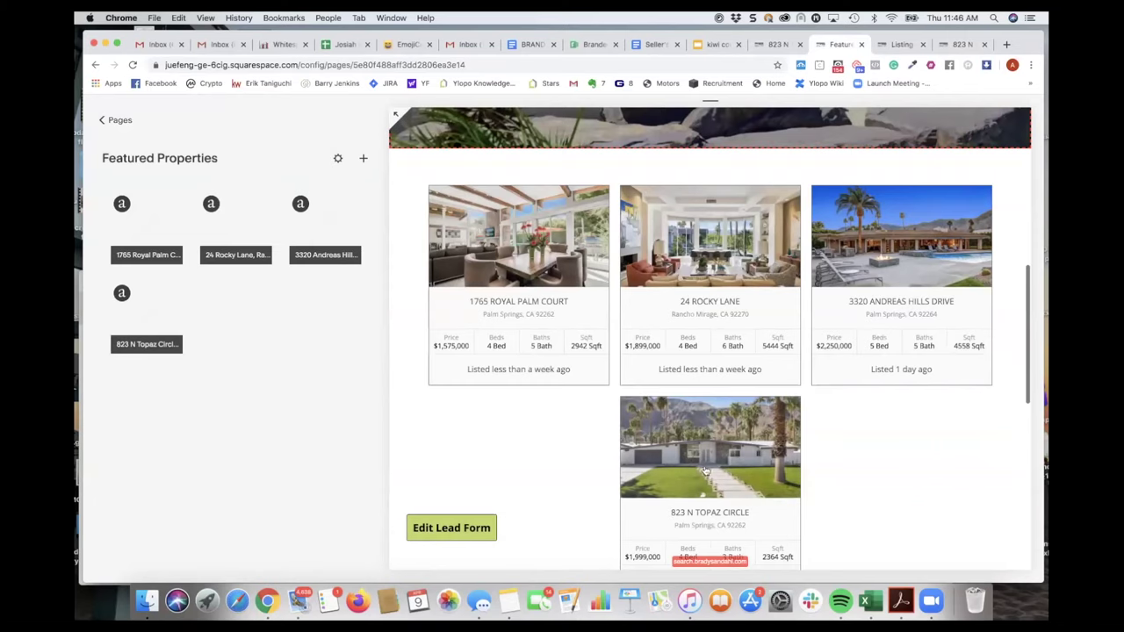
pyautogui.click(705, 466)
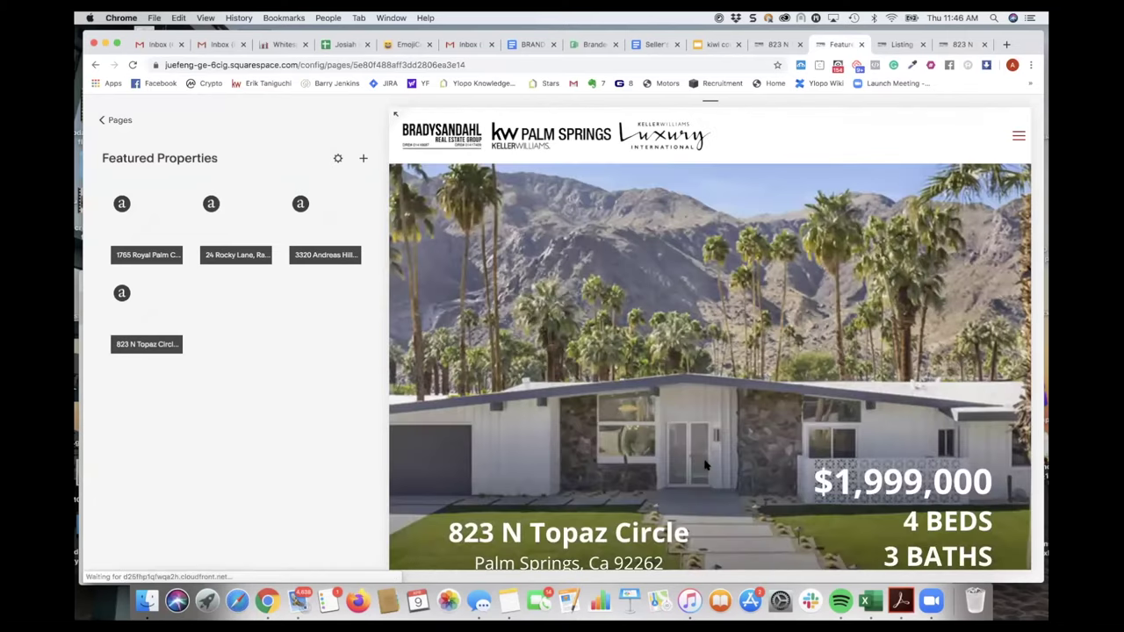
# - Scroll down the preview to the empty Virtual Tour and Extra Content sections
pyautogui.scroll(-6, 713, 432)
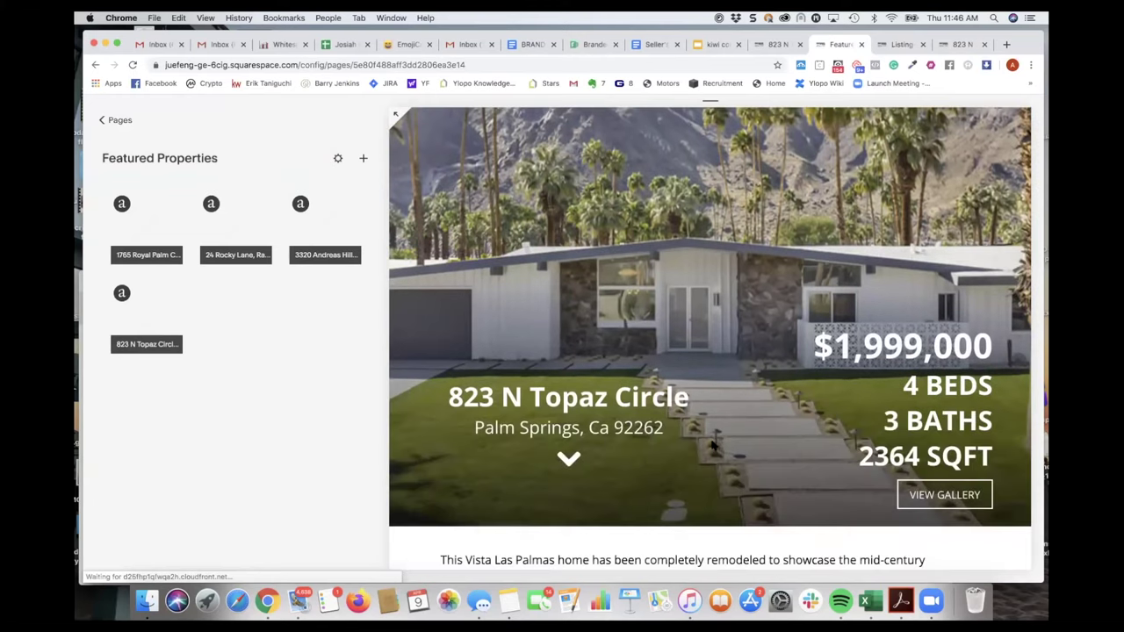
pyautogui.scroll(5, 713, 448)
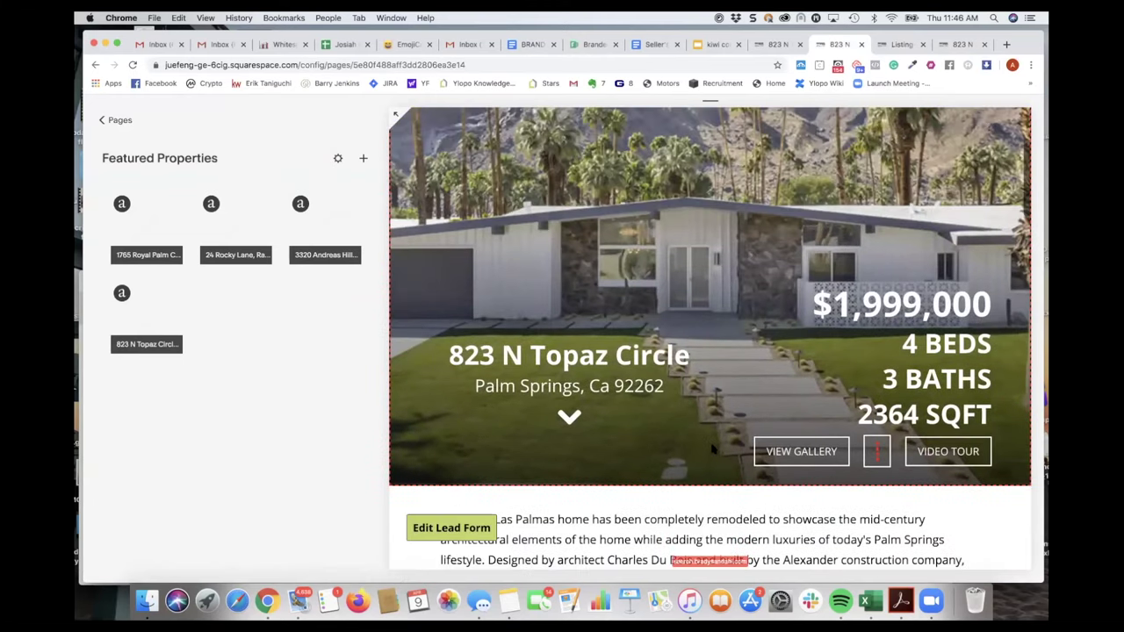
pyautogui.scroll(-5, 712, 447)
pyautogui.scroll(-5, 638, 372)
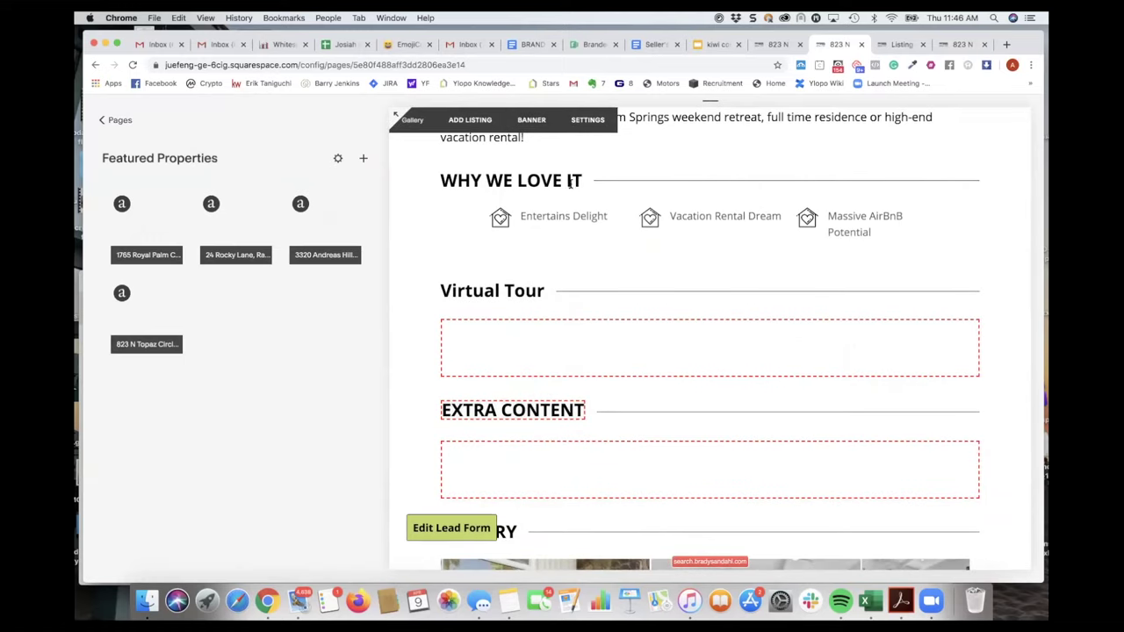
pyautogui.scroll(-3, 567, 221)
pyautogui.scroll(6, 568, 220)
pyautogui.scroll(6, 567, 220)
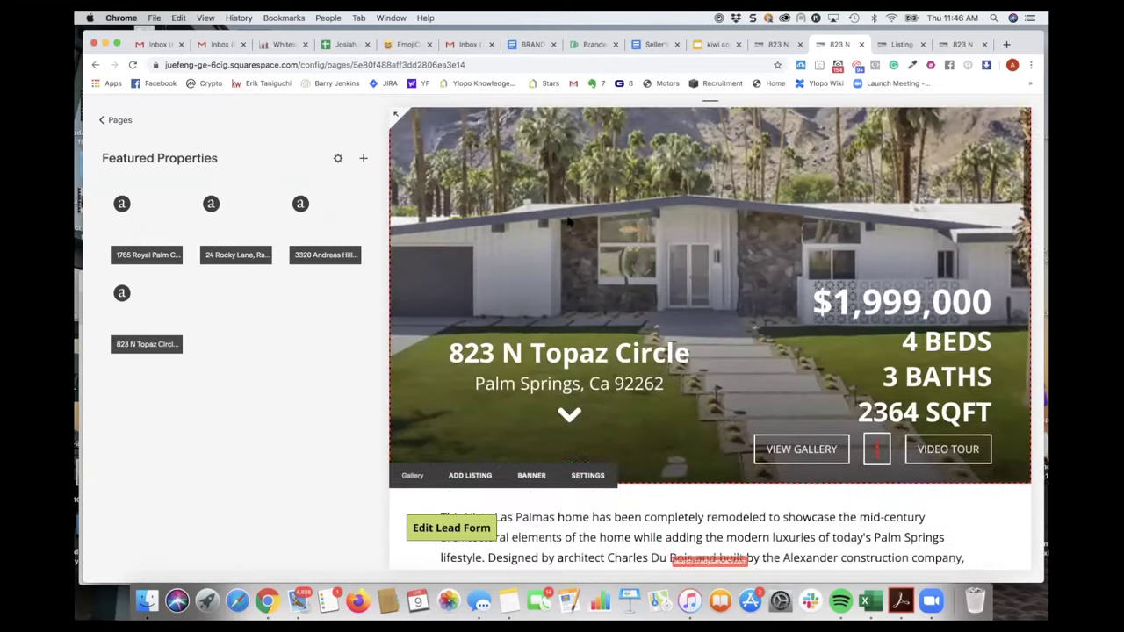
pyautogui.scroll(-1, 567, 221)
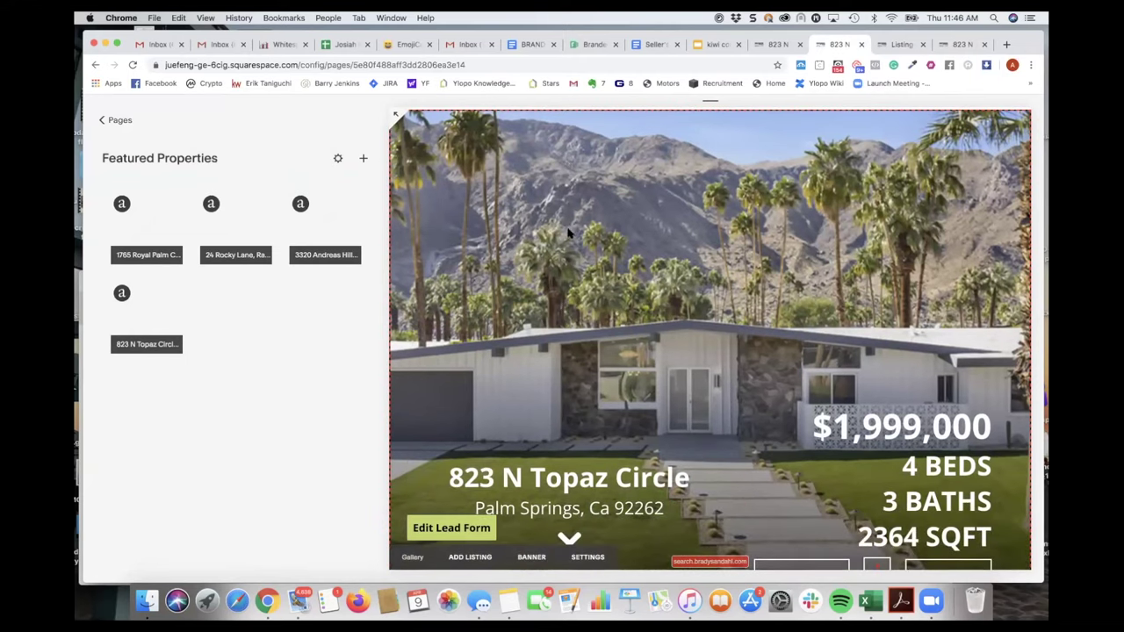
pyautogui.scroll(-5, 567, 221)
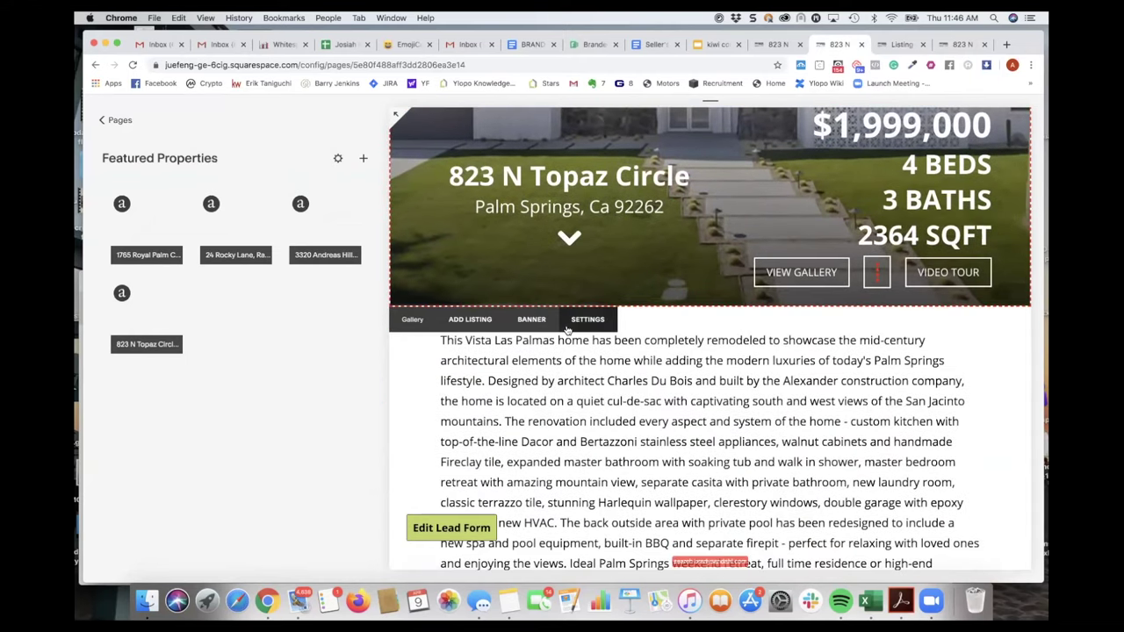
pyautogui.scroll(-5, 565, 329)
pyautogui.scroll(-10, 566, 330)
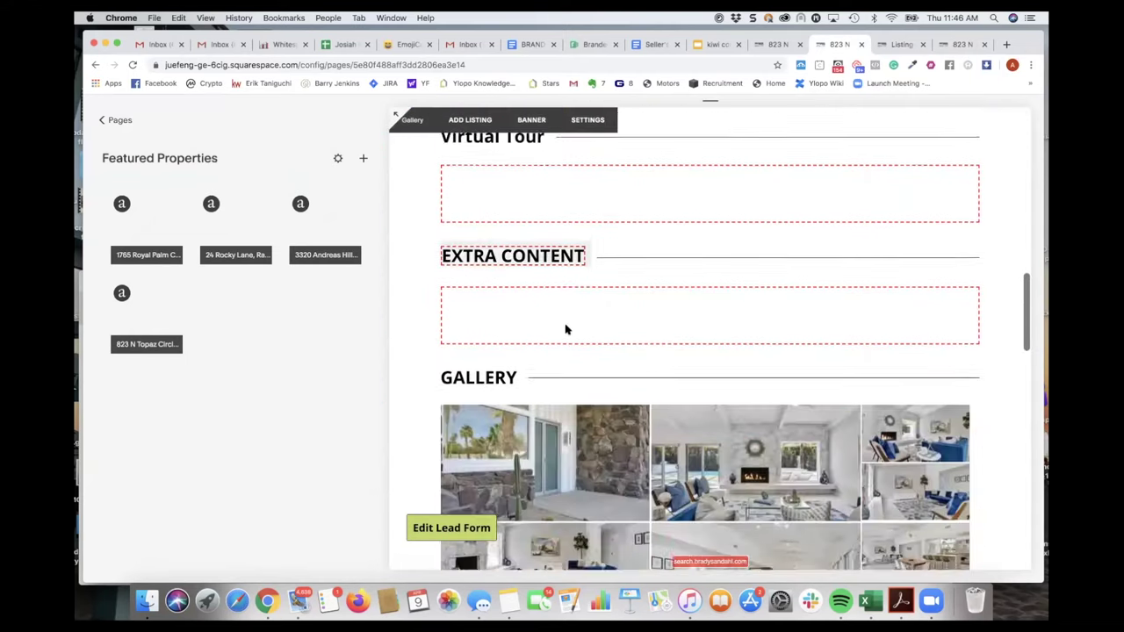
pyautogui.click(395, 117)
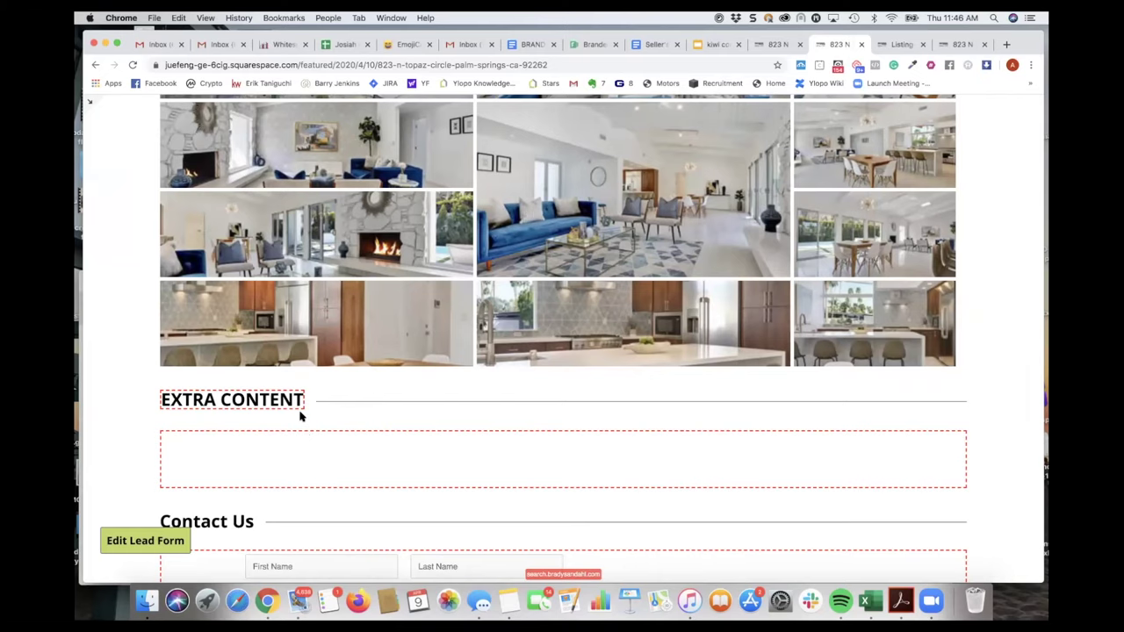
pyautogui.scroll(2, 299, 416)
pyautogui.scroll(-8, 299, 416)
pyautogui.scroll(15, 299, 414)
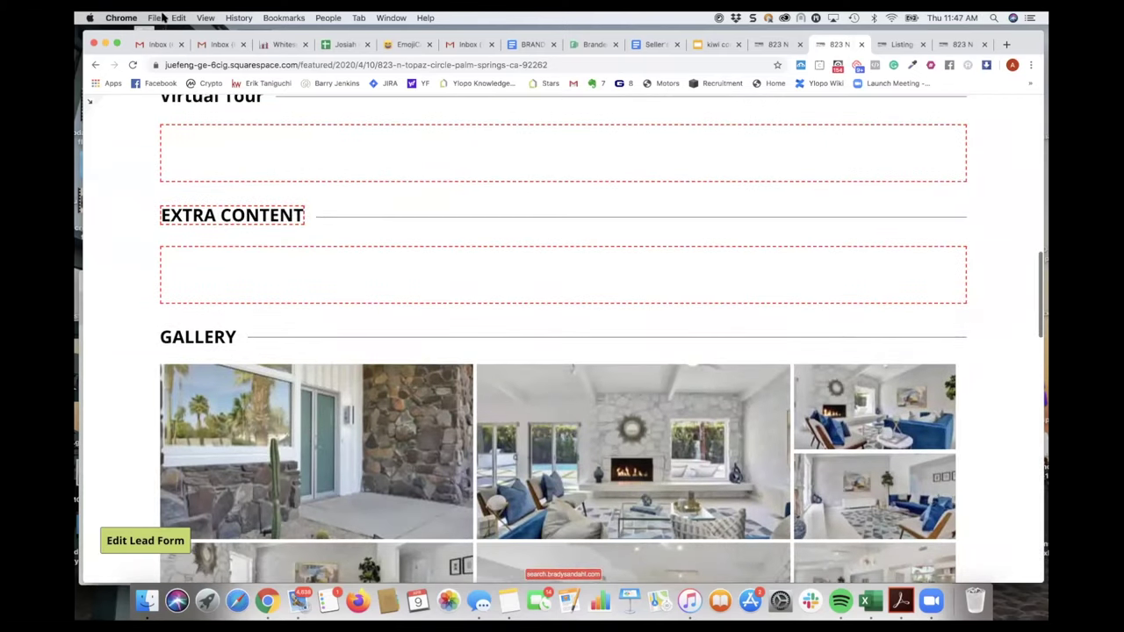
pyautogui.press('Escape')
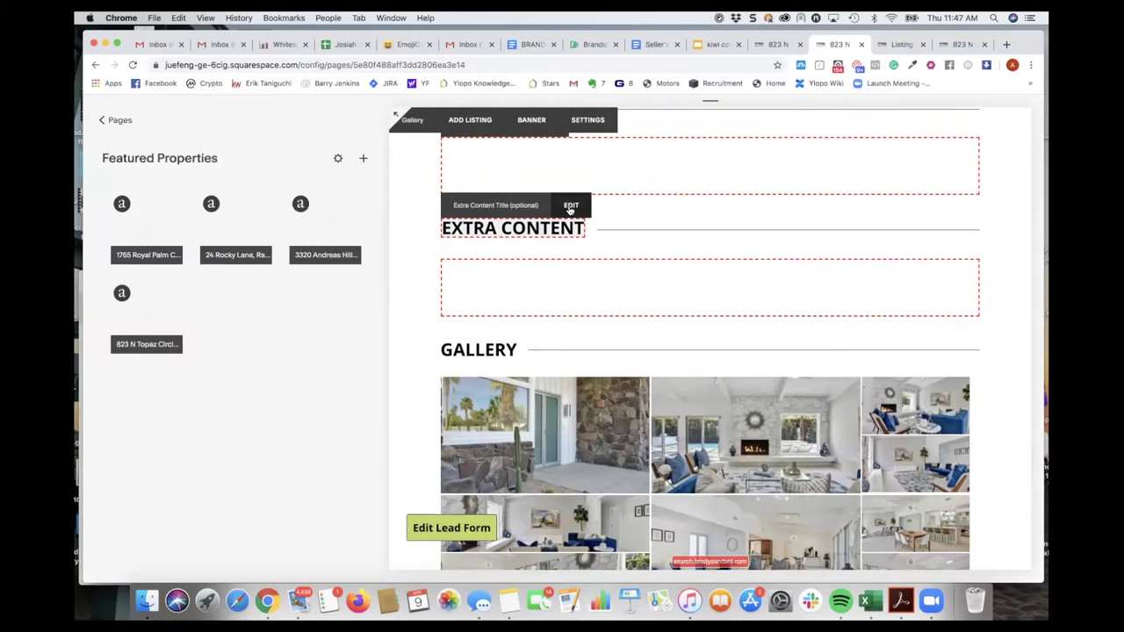
pyautogui.scroll(2, 579, 211)
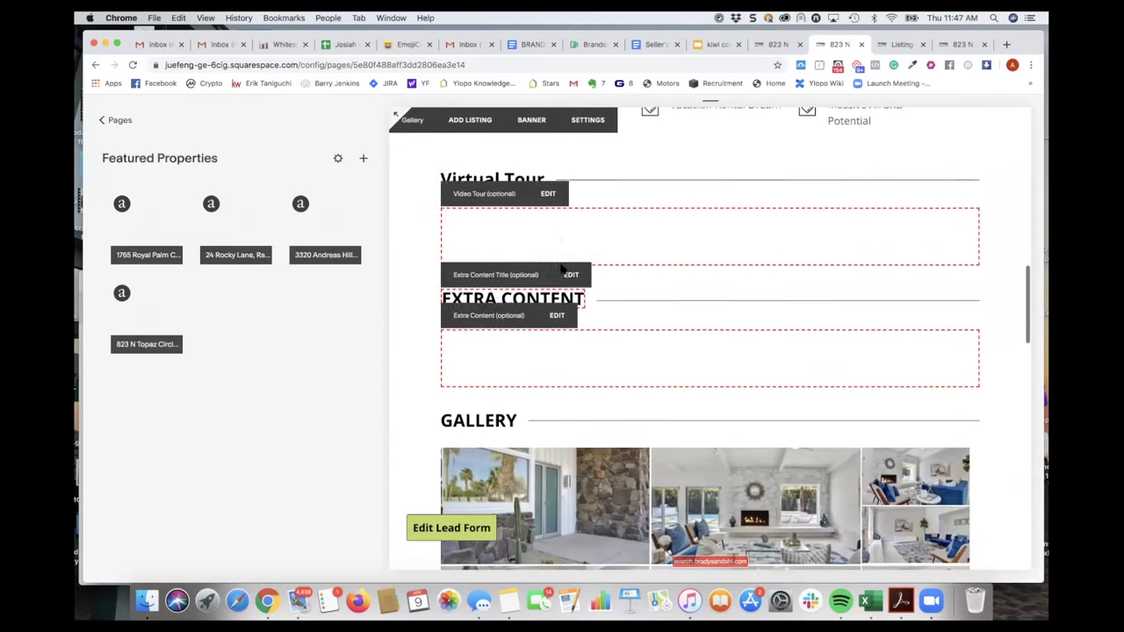
pyautogui.scroll(1, 597, 208)
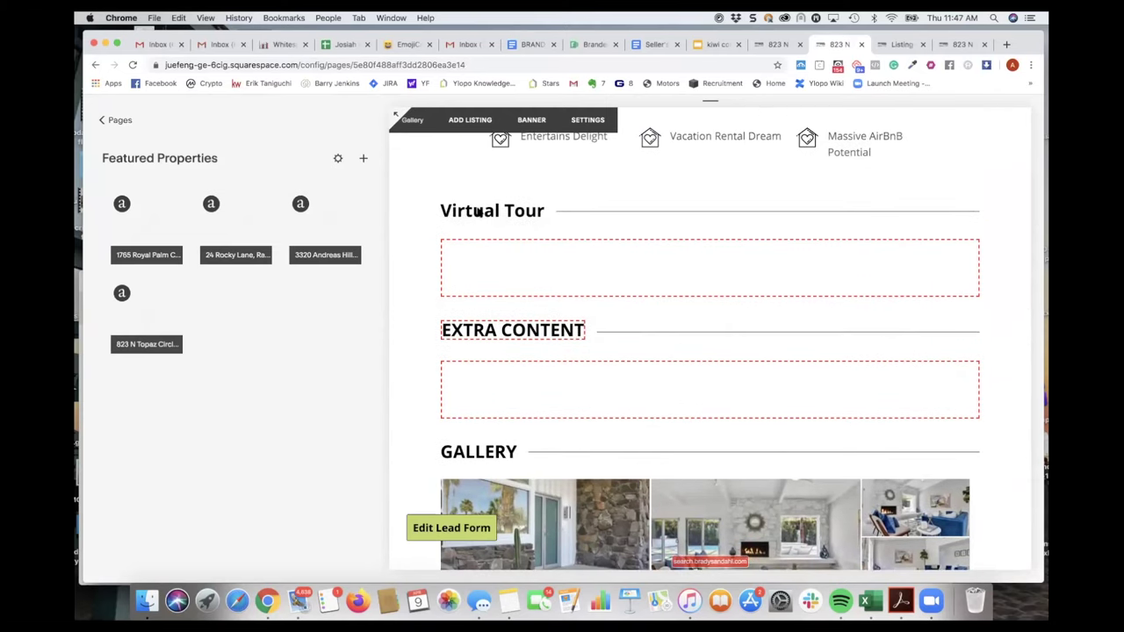
pyautogui.moveTo(506, 245)
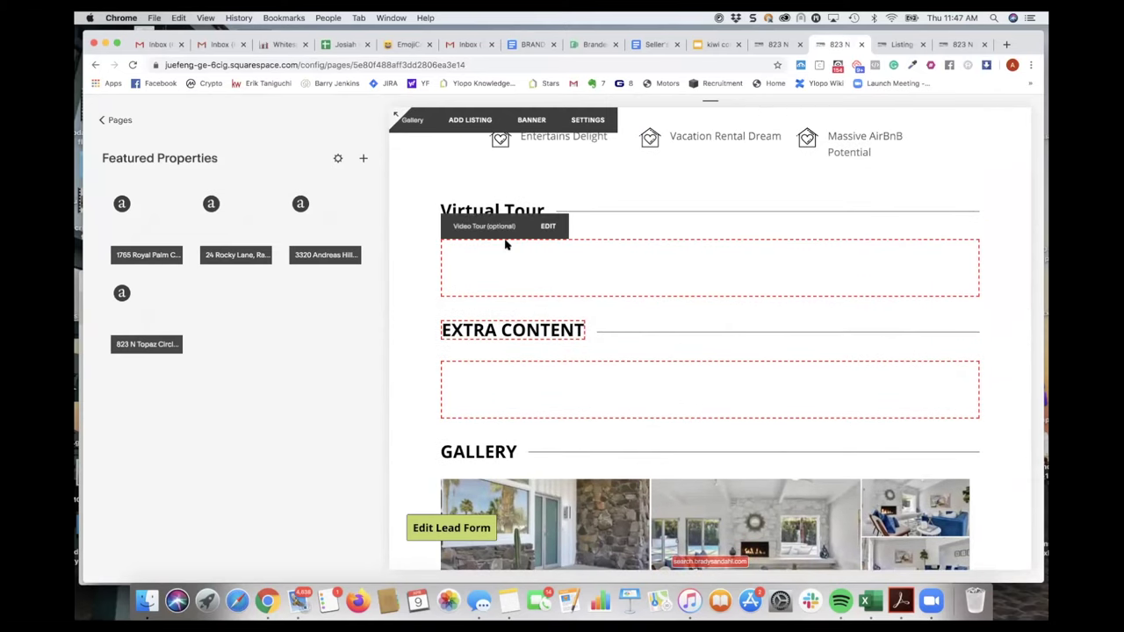
pyautogui.moveTo(539, 358)
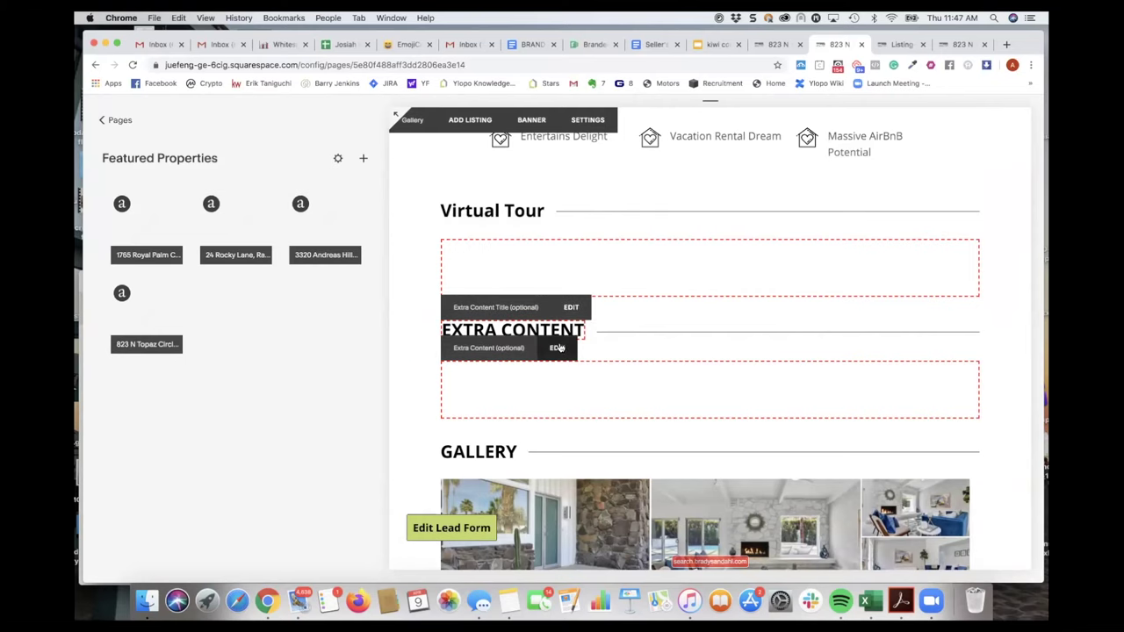
pyautogui.click(896, 44)
pyautogui.scroll(-15, 693, 312)
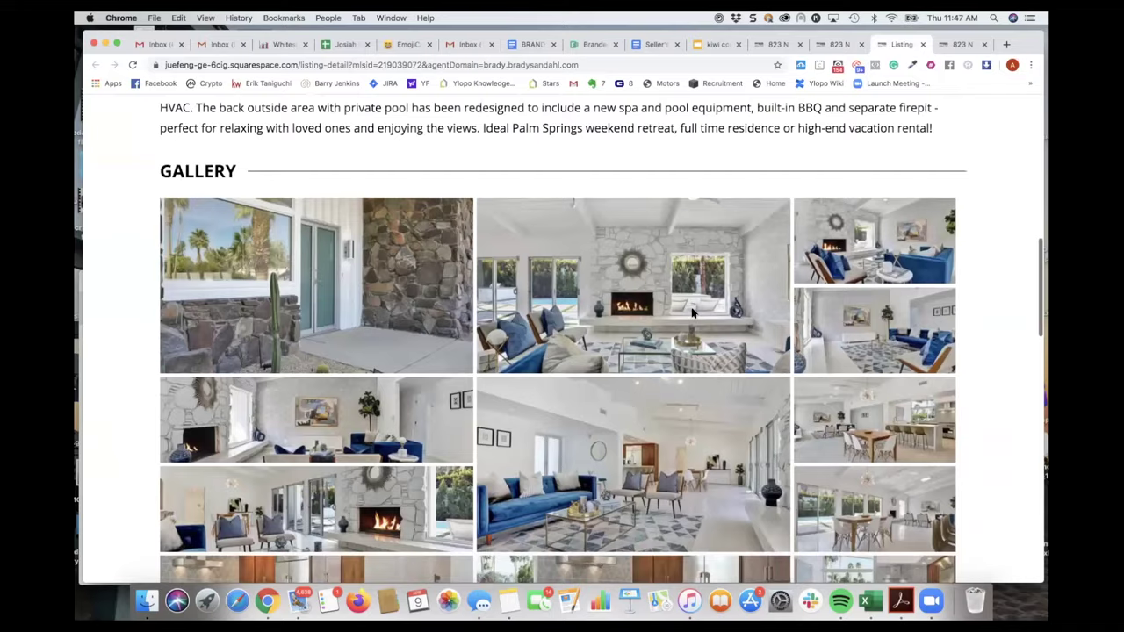
pyautogui.scroll(10, 692, 314)
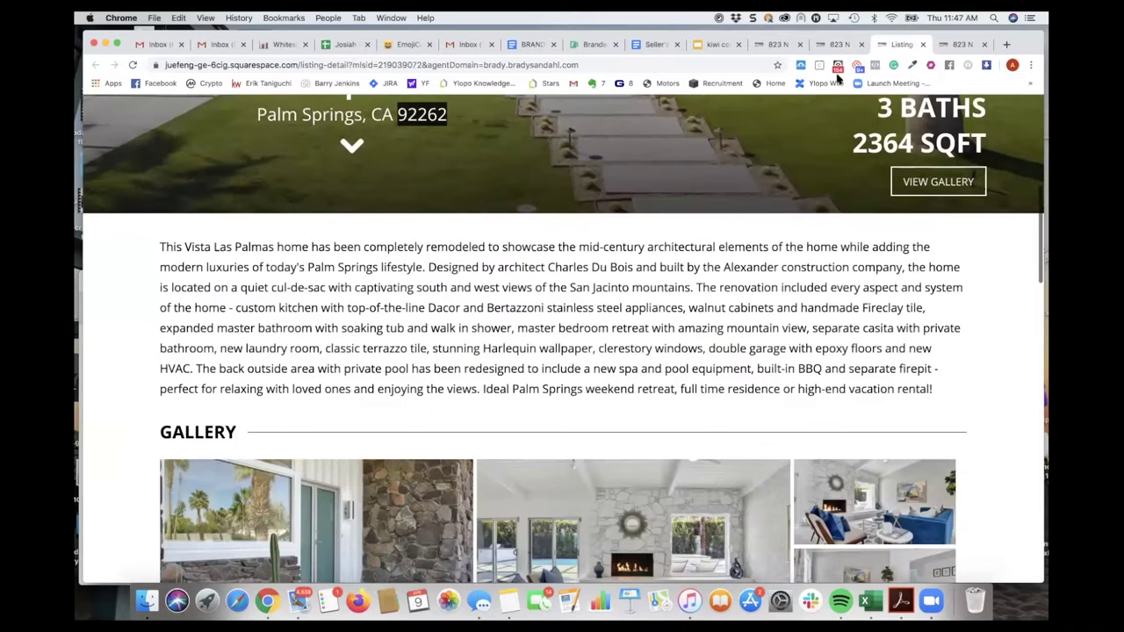
pyautogui.click(944, 46)
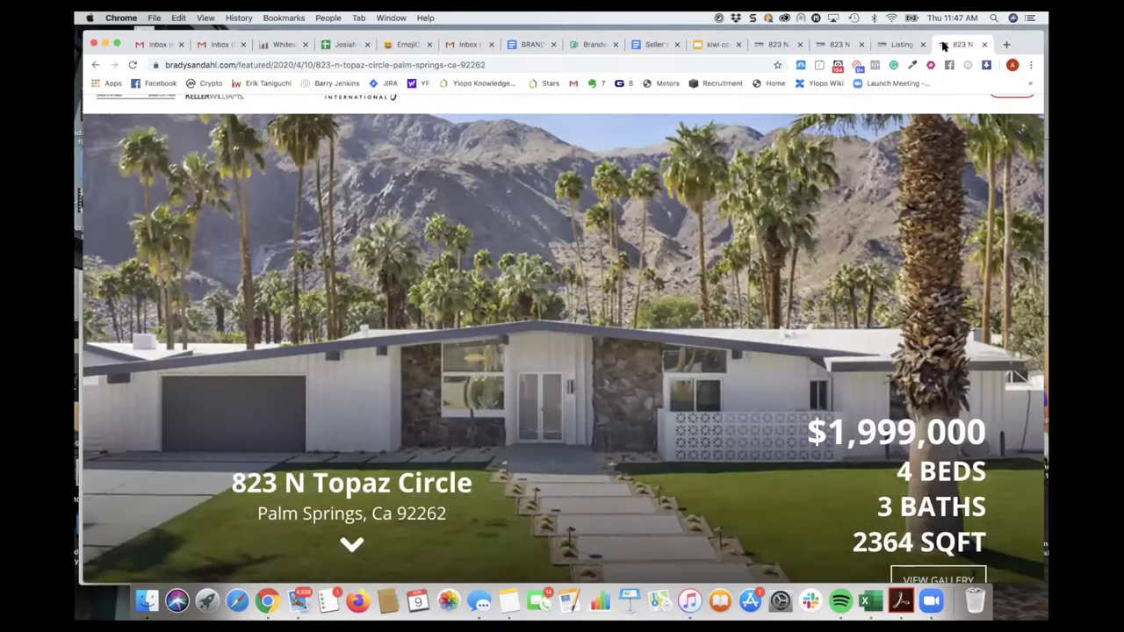
pyautogui.click(982, 45)
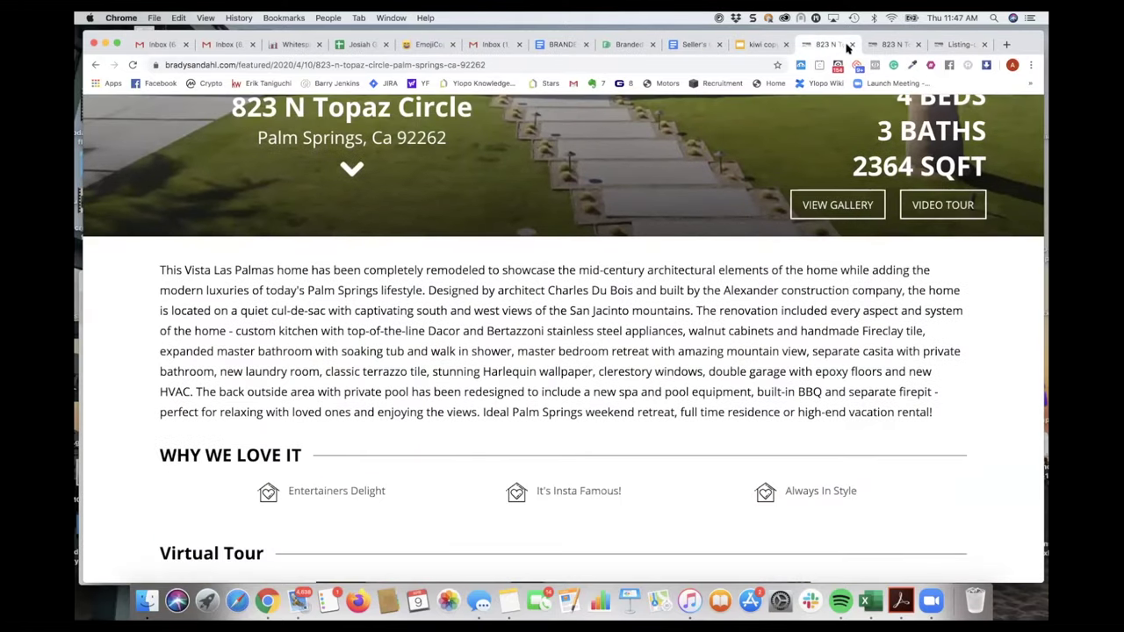
pyautogui.click(852, 43)
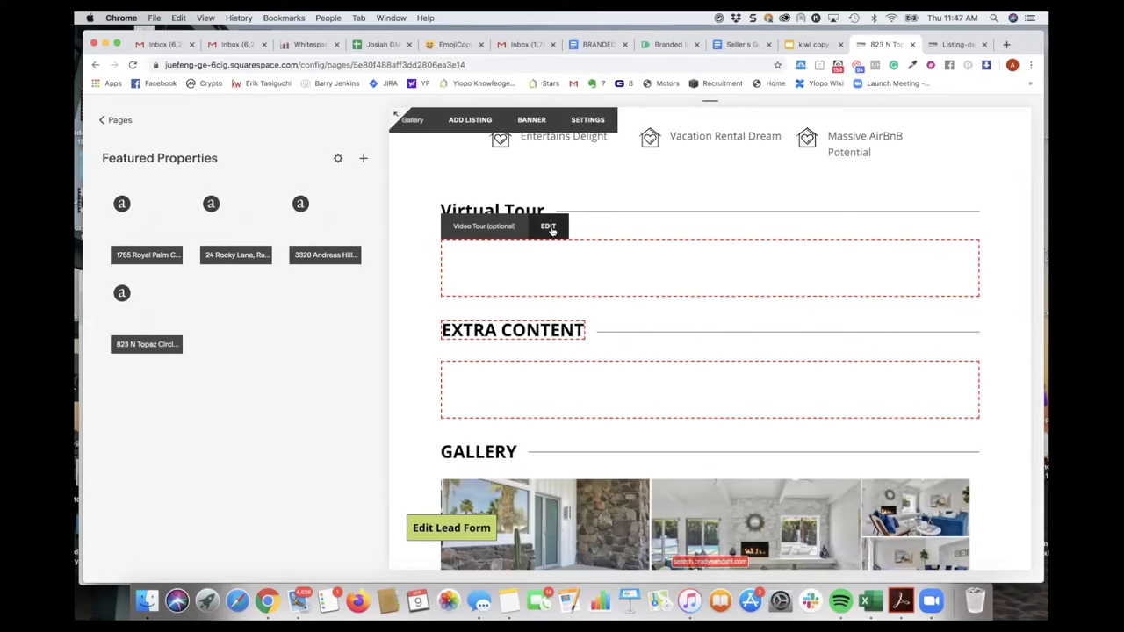
# - Add a Code block to the Video Tour block and delete its <p>Hello, World!</p> placeholder
pyautogui.click(549, 227)
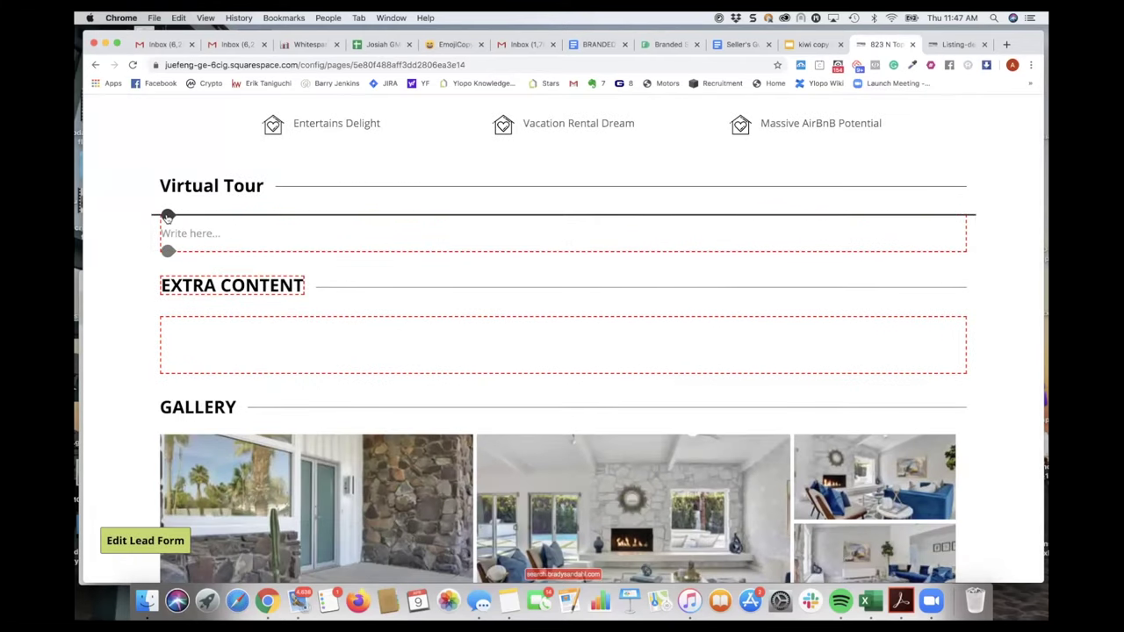
pyautogui.click(167, 216)
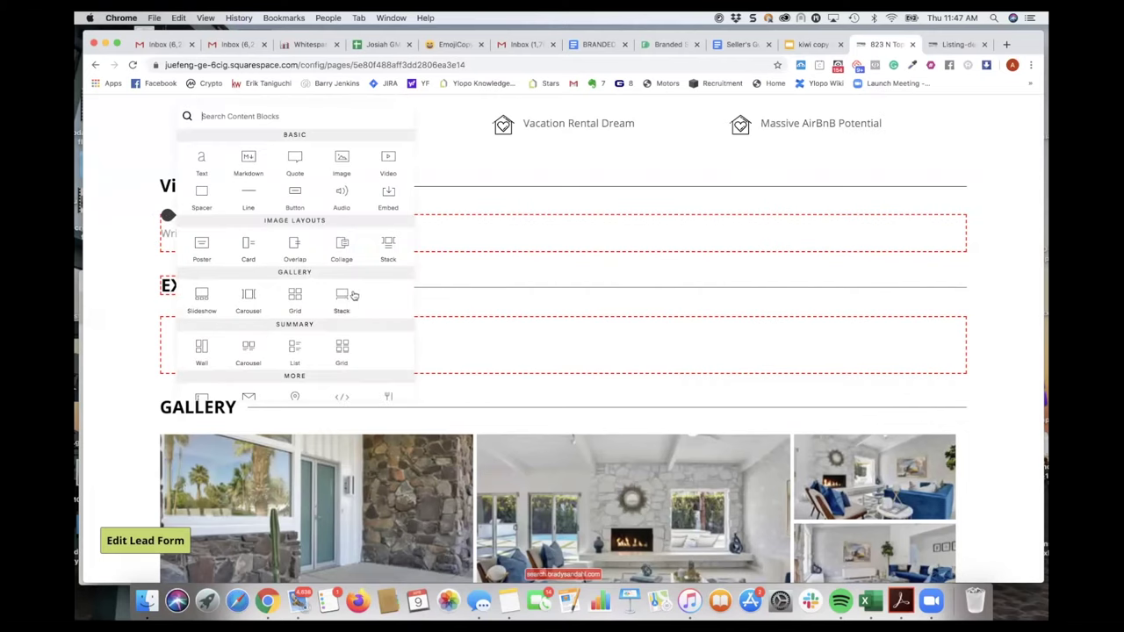
pyautogui.scroll(-2, 353, 295)
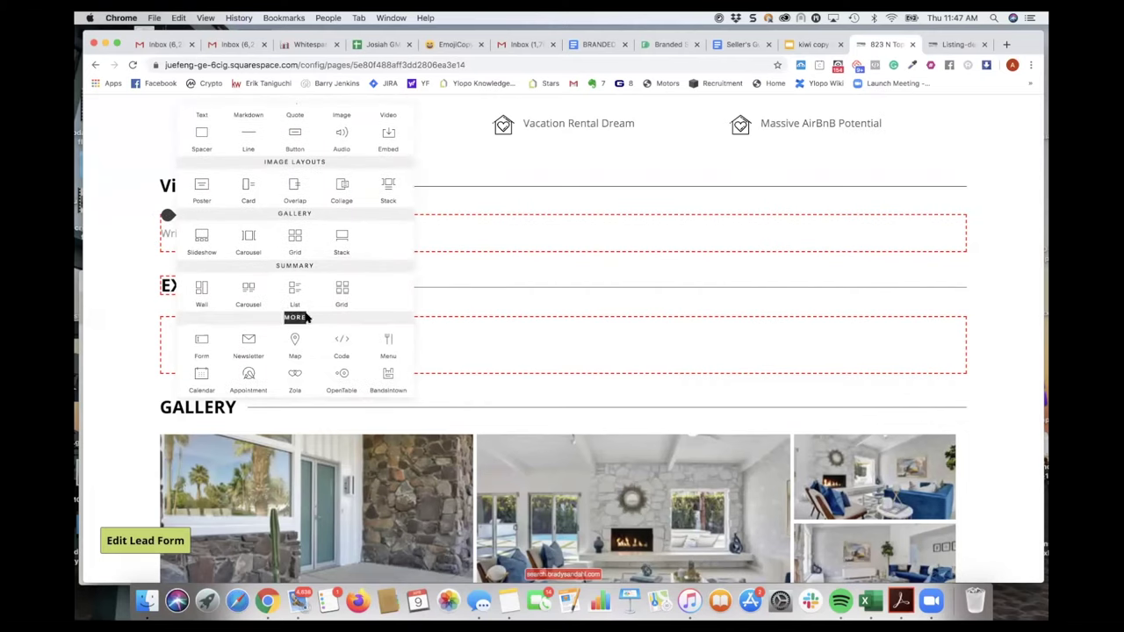
pyautogui.scroll(-1, 306, 317)
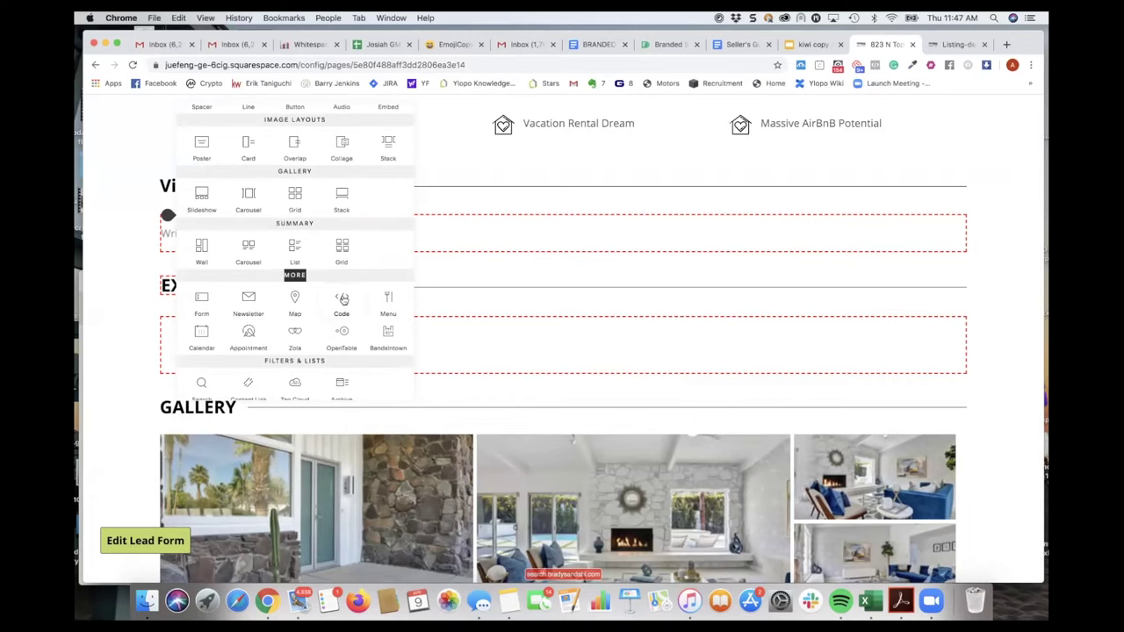
pyautogui.click(342, 300)
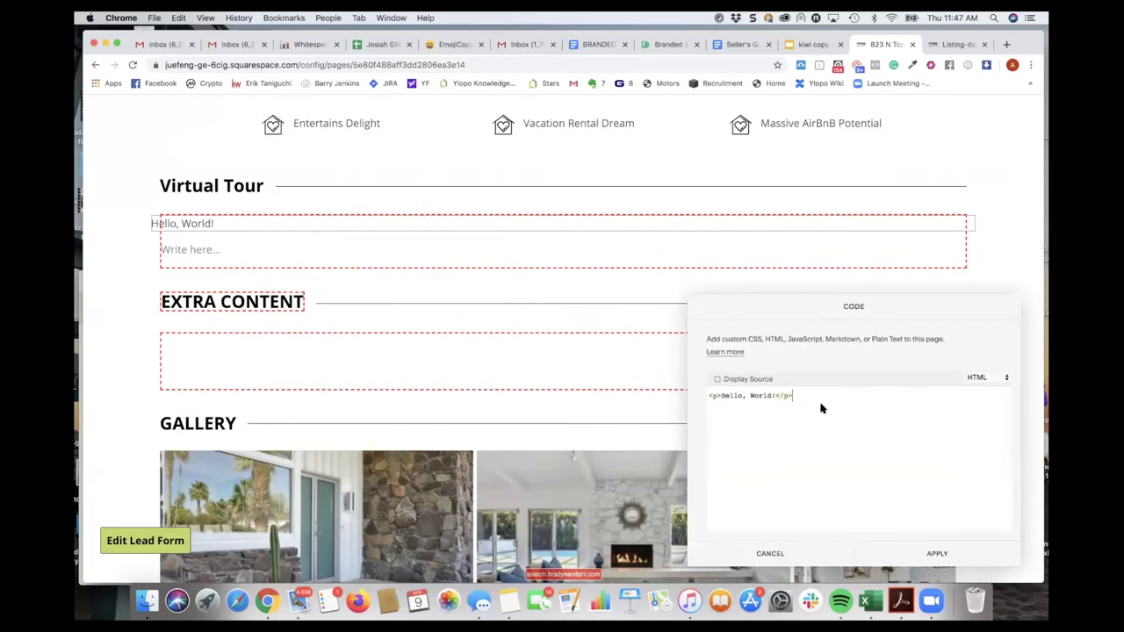
pyautogui.moveTo(816, 407); pyautogui.dragTo(676, 392)
pyautogui.press('BackSpace')
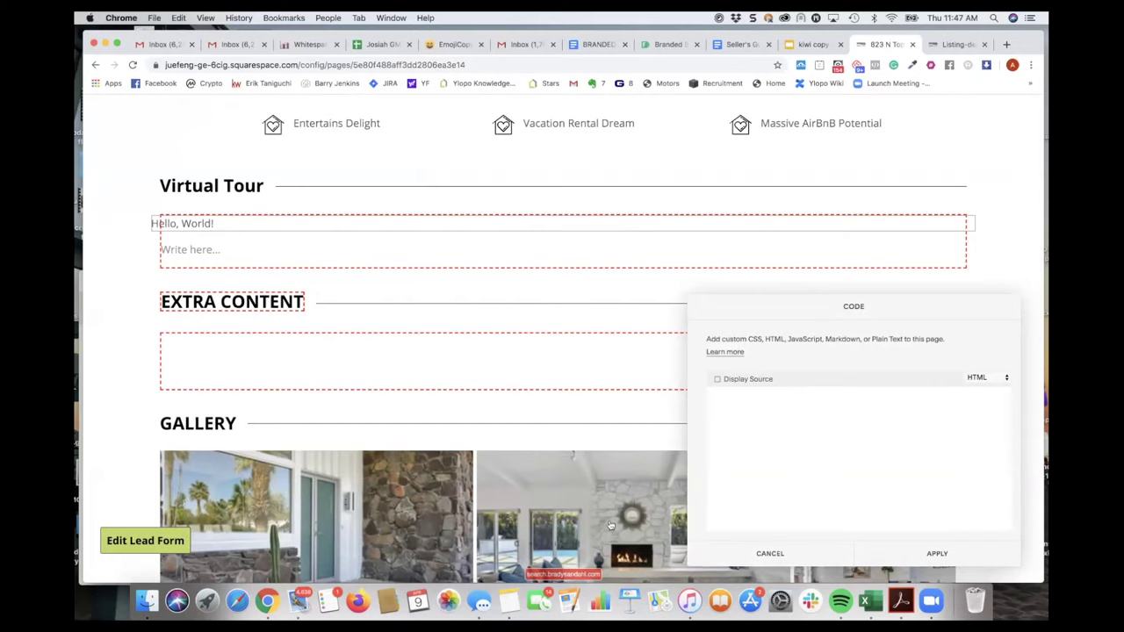
# - Select the Matterport iframe embed code in Notes, then bring the Squarespace editor back to the front
pyautogui.click(510, 600)
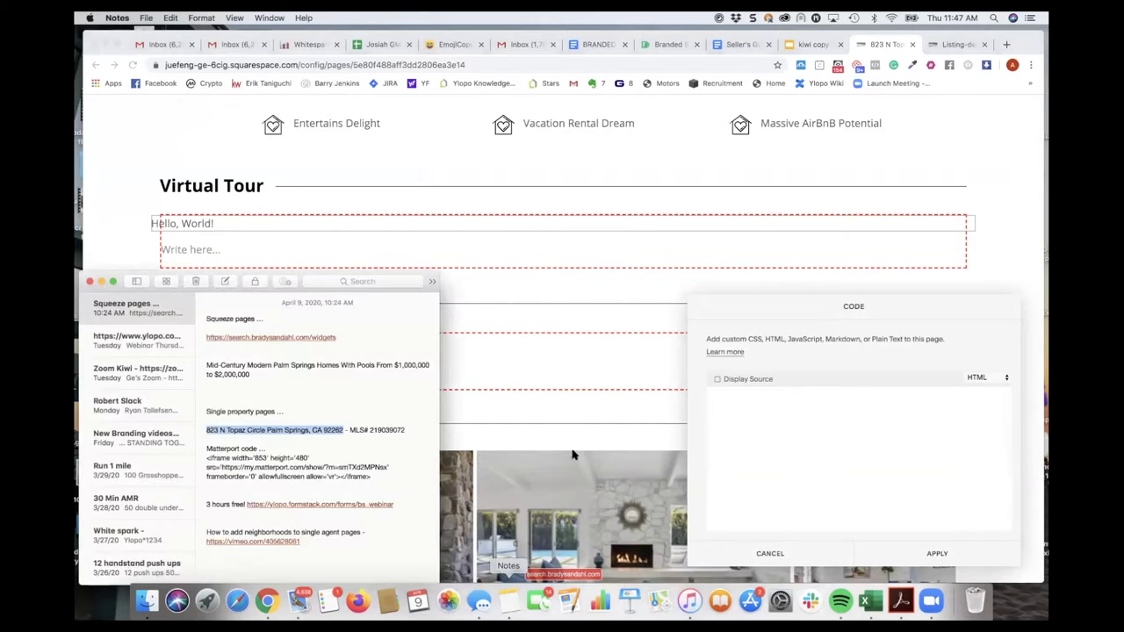
pyautogui.click(283, 427)
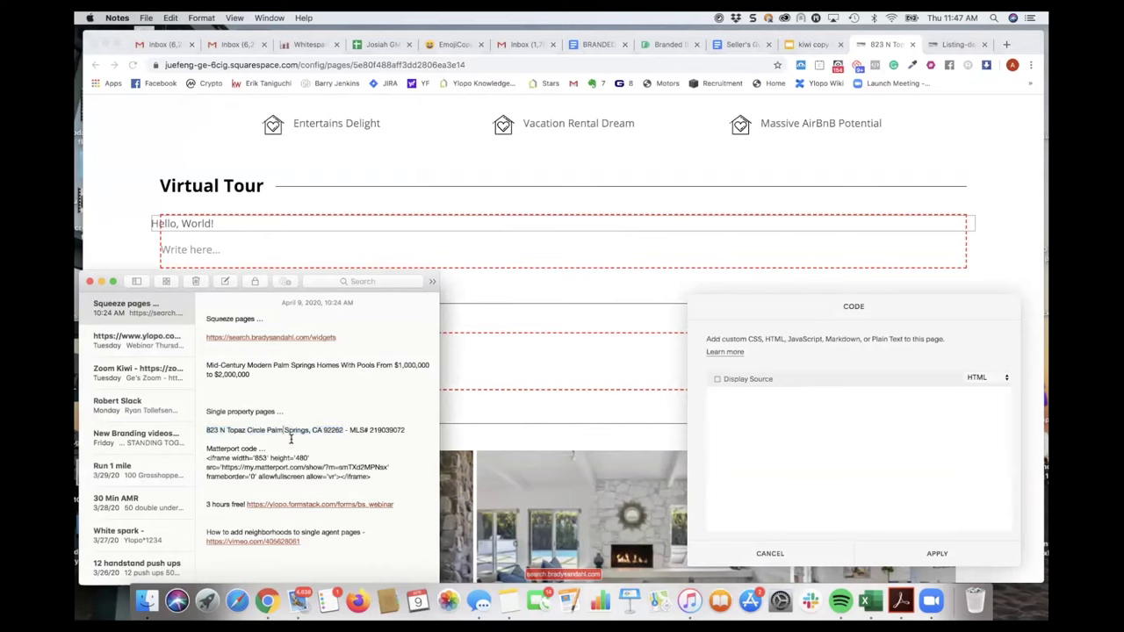
pyautogui.moveTo(372, 475); pyautogui.dragTo(201, 458)
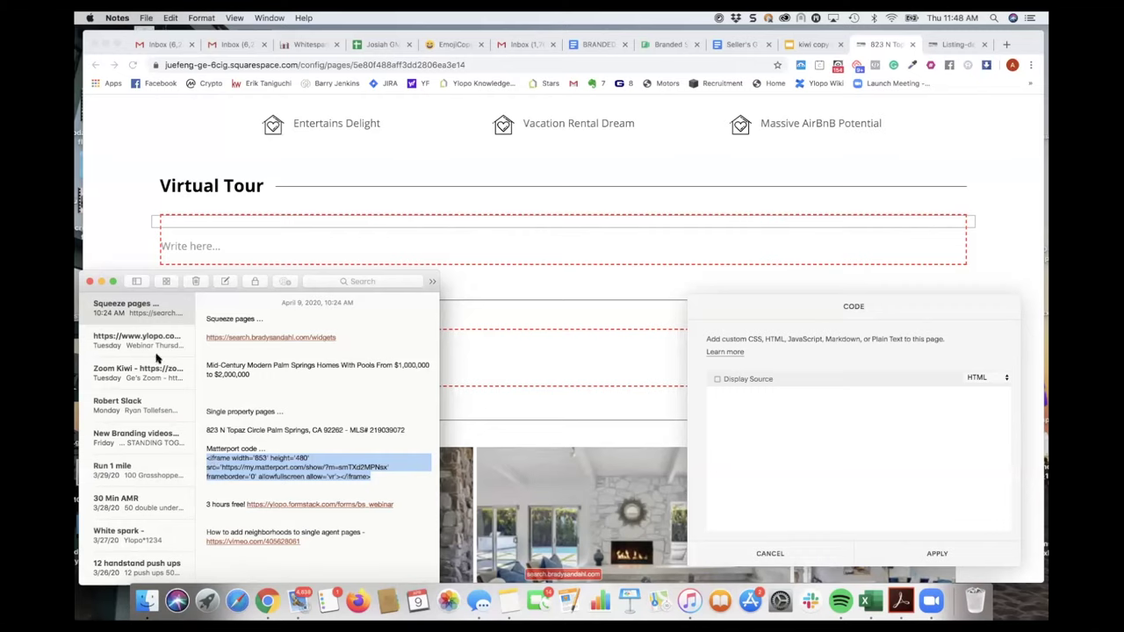
pyautogui.click(125, 252)
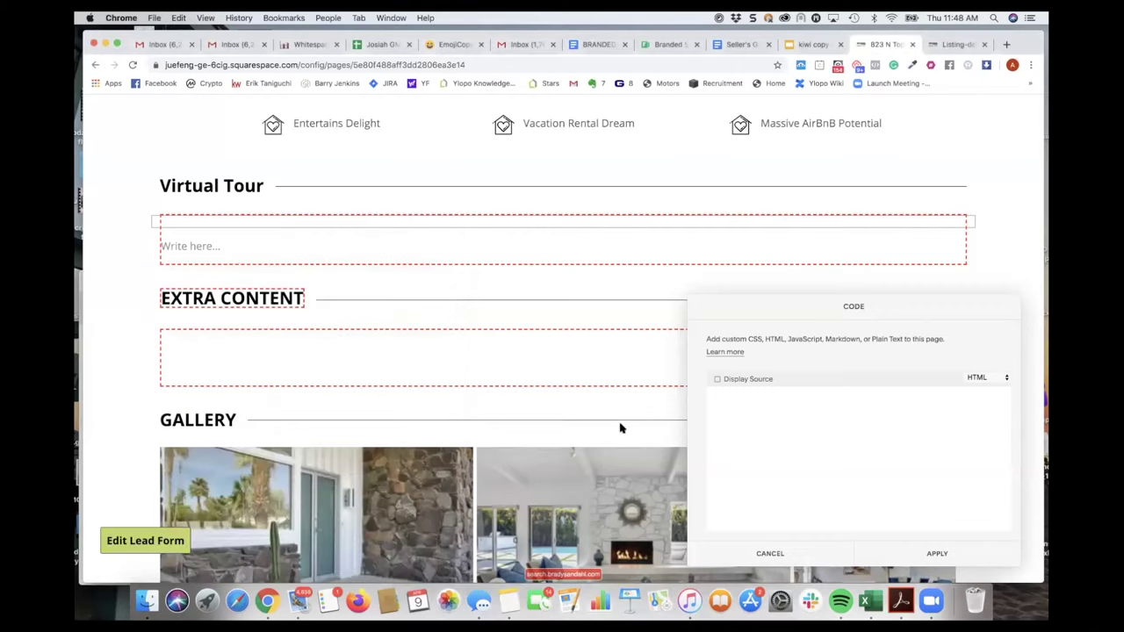
# - Paste the Matterport iframe into the code block and wrap it in <center></center> tags
pyautogui.write("<iframe width='853' height='480' src='https://my.matterport.com/show/?m=smTXd2MPNex' frameborder='0' allowfullscreen allow='vr'></iframe>")
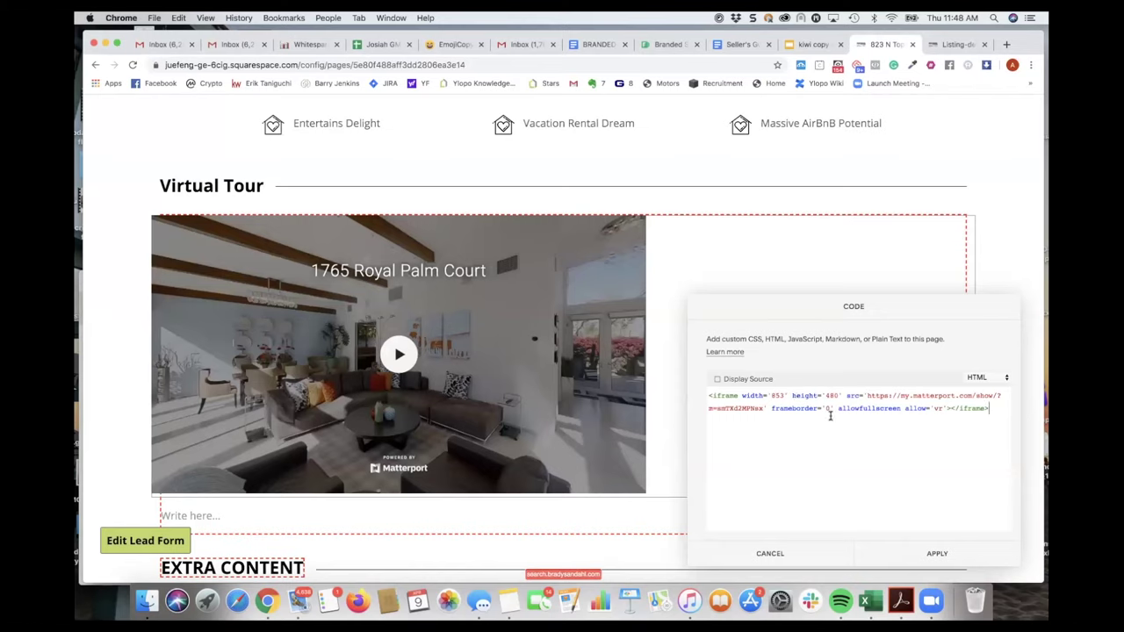
pyautogui.click(706, 396)
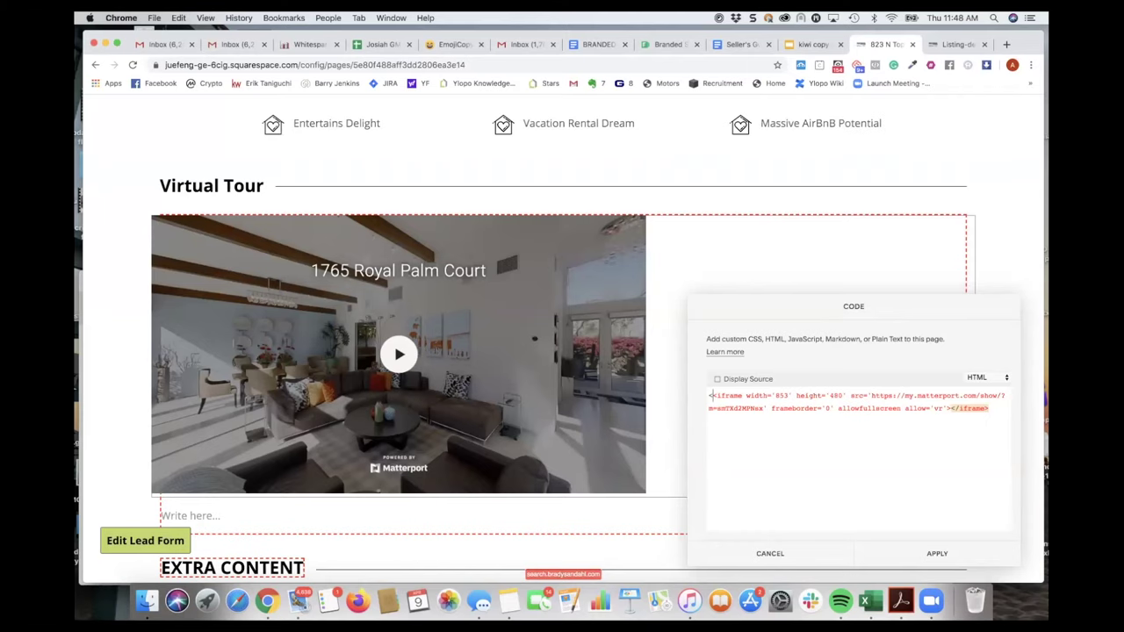
pyautogui.write("center><iframe width='853' height='480")
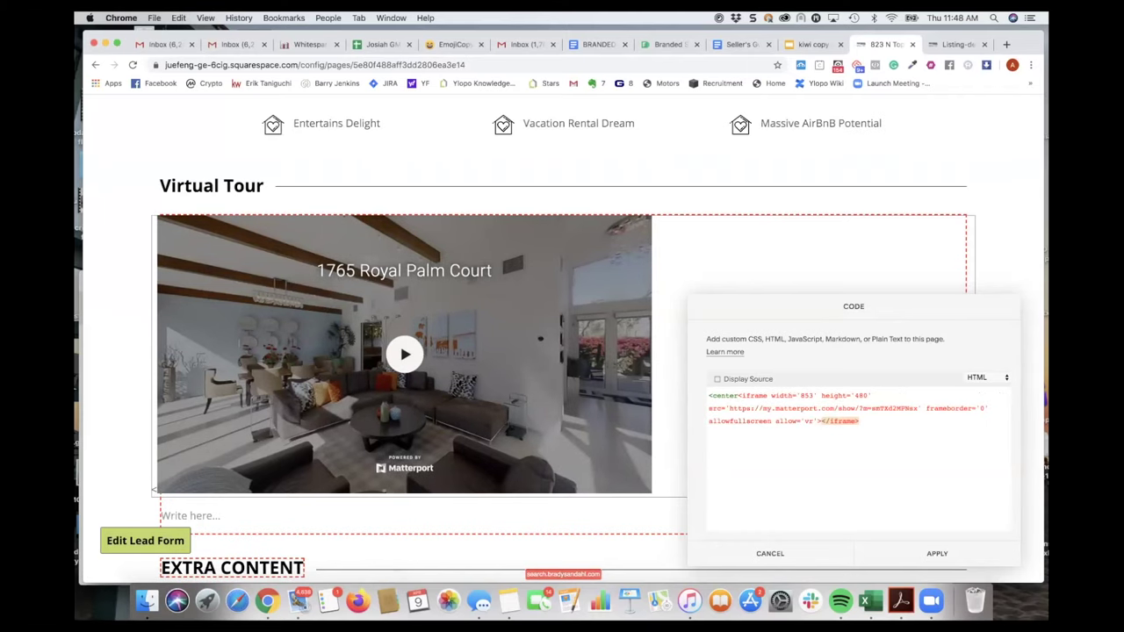
pyautogui.write('></center>')
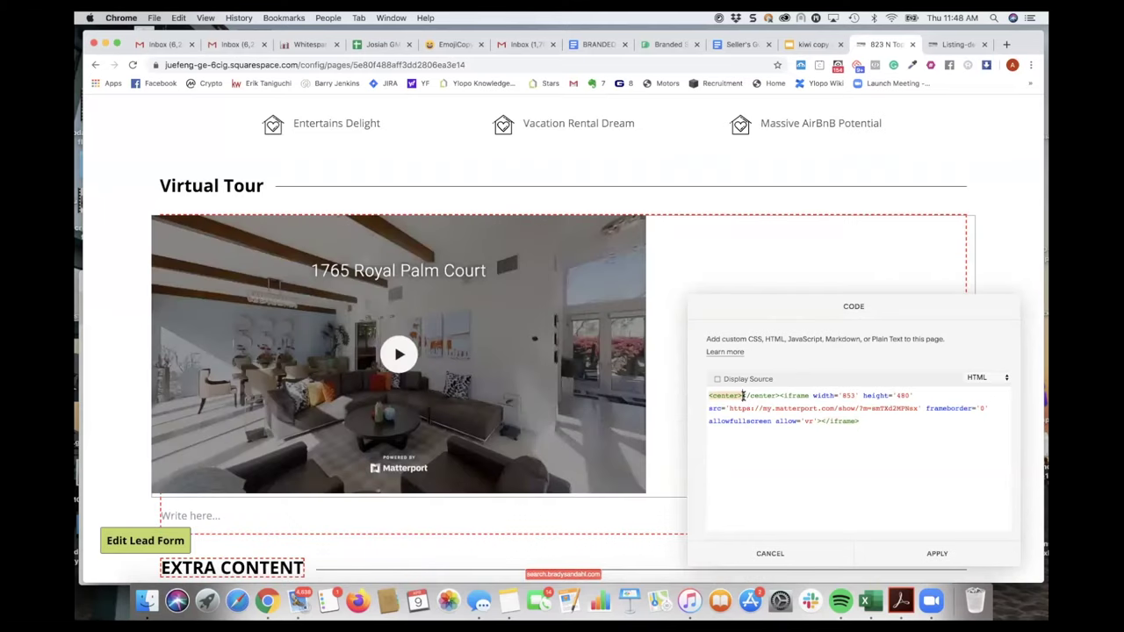
pyautogui.moveTo(743, 396); pyautogui.dragTo(775, 396)
pyautogui.hotkey('ctrl', 'c')
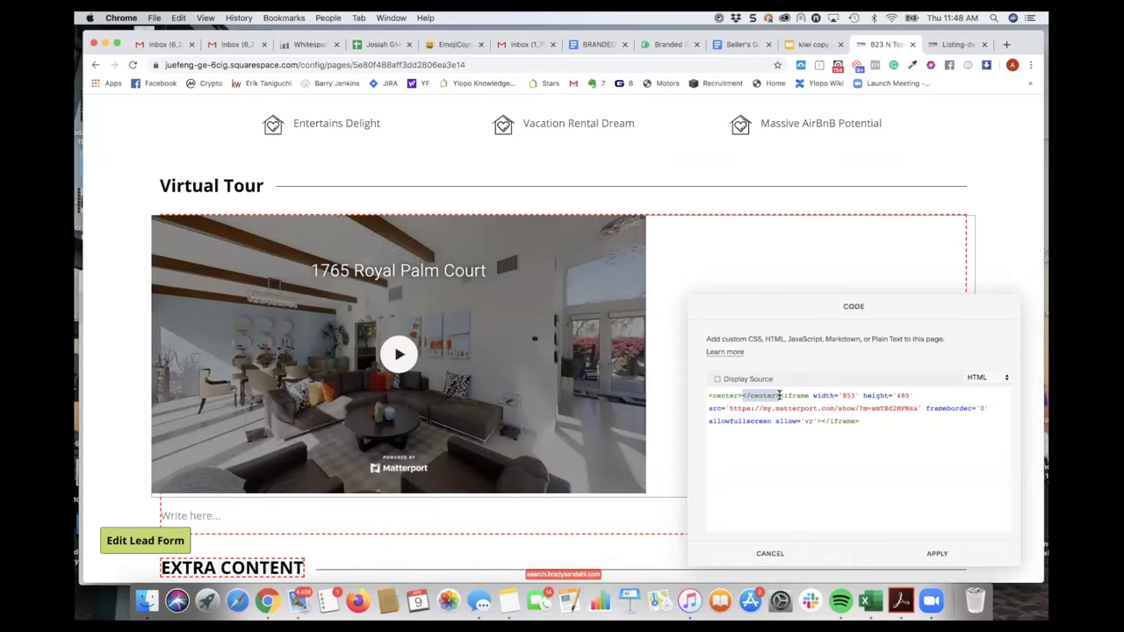
pyautogui.press('BackSpace')
pyautogui.click(863, 420)
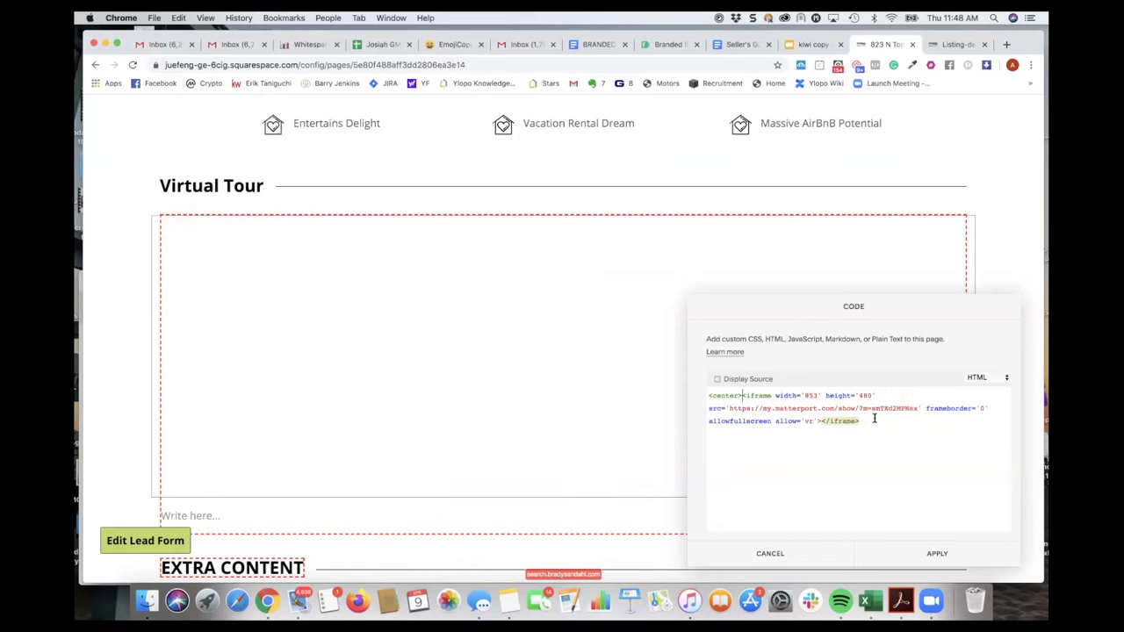
pyautogui.hotkey('ctrl', 'v')
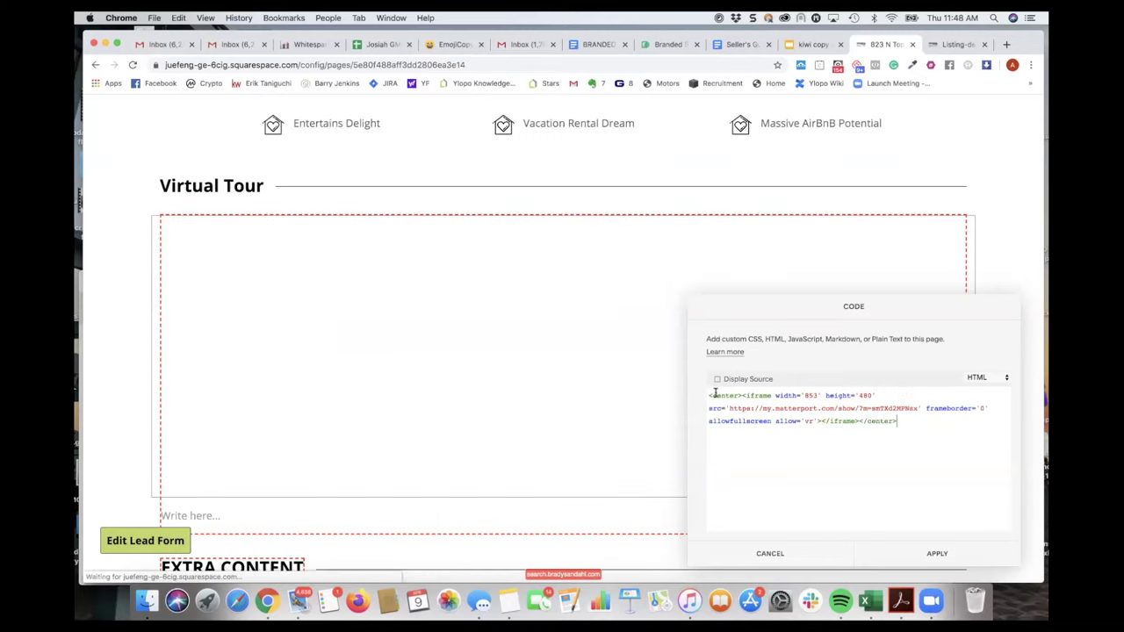
# - Apply the centred embed code to the Virtual Tour block
pyautogui.moveTo(909, 418); pyautogui.dragTo(673, 397)
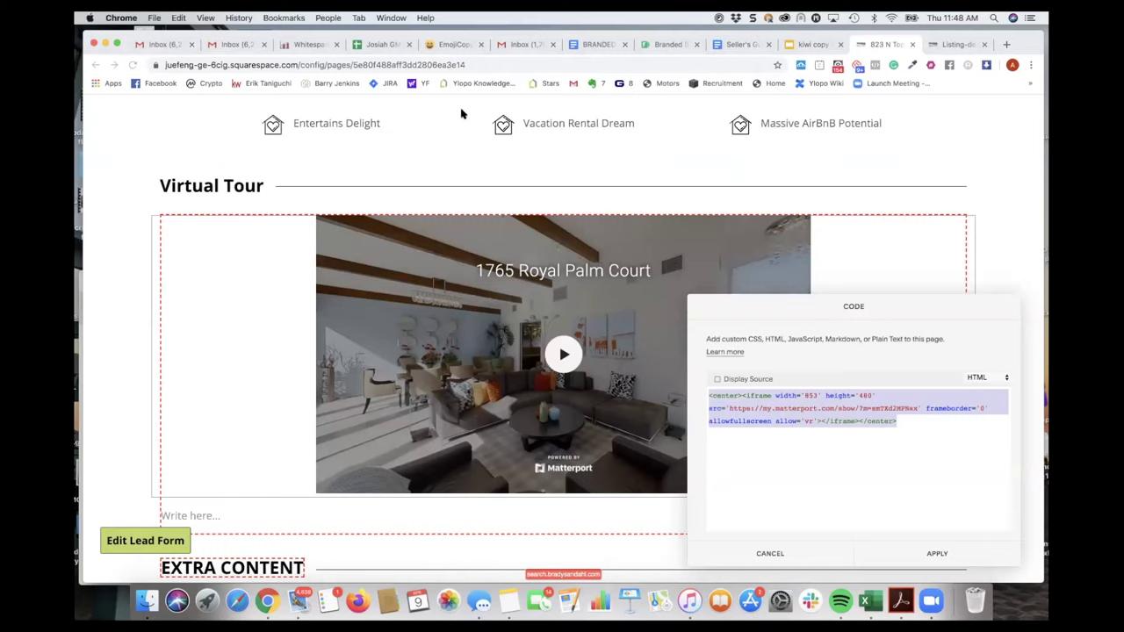
pyautogui.click(935, 553)
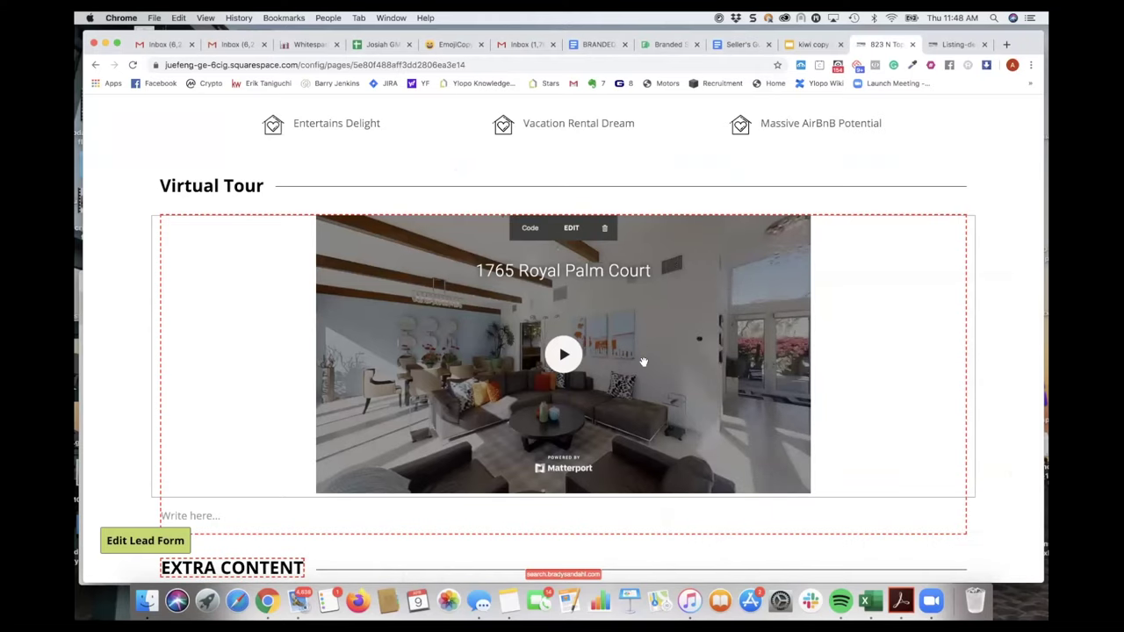
pyautogui.scroll(-2, 642, 351)
pyautogui.scroll(-1, 643, 362)
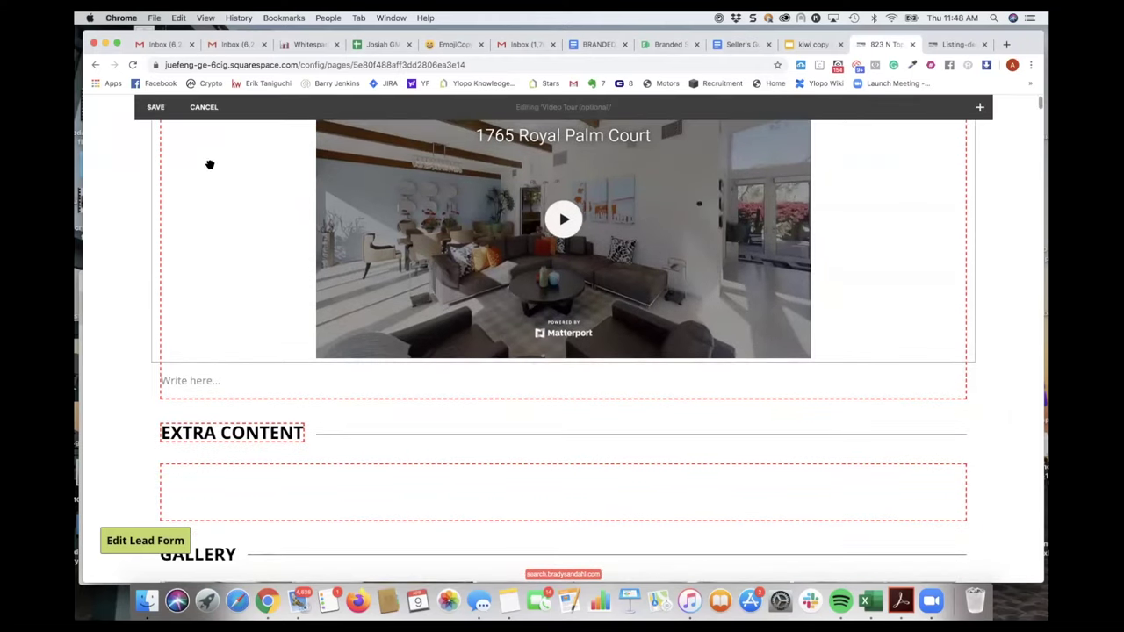
# - Save the page edits and close the listing detail tab
pyautogui.click(160, 115)
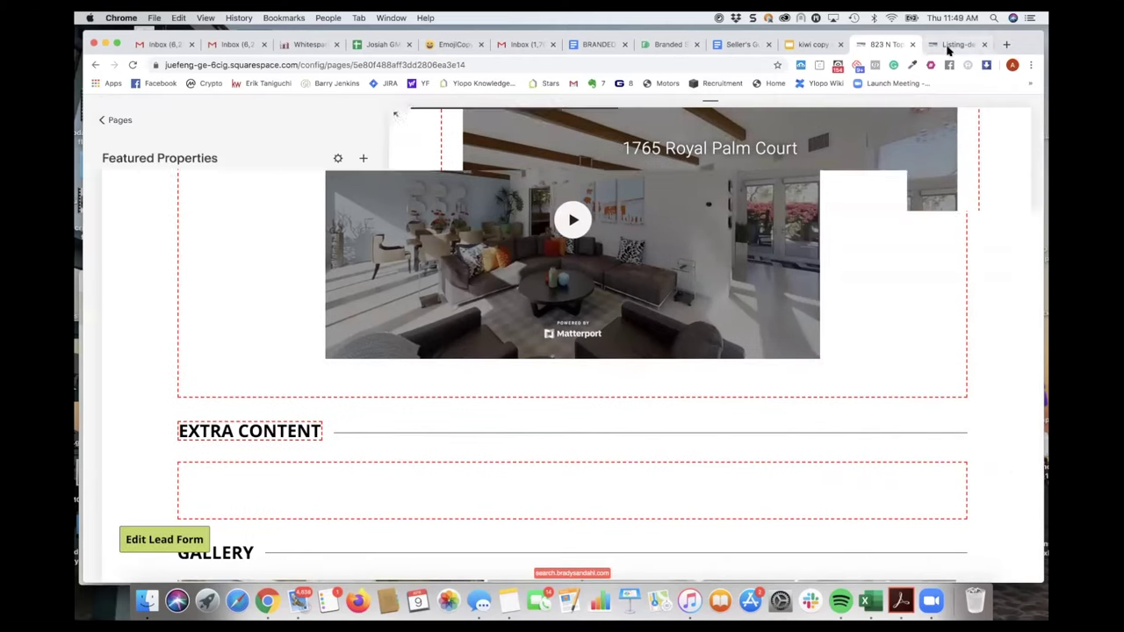
pyautogui.click(953, 45)
pyautogui.scroll(5, 696, 185)
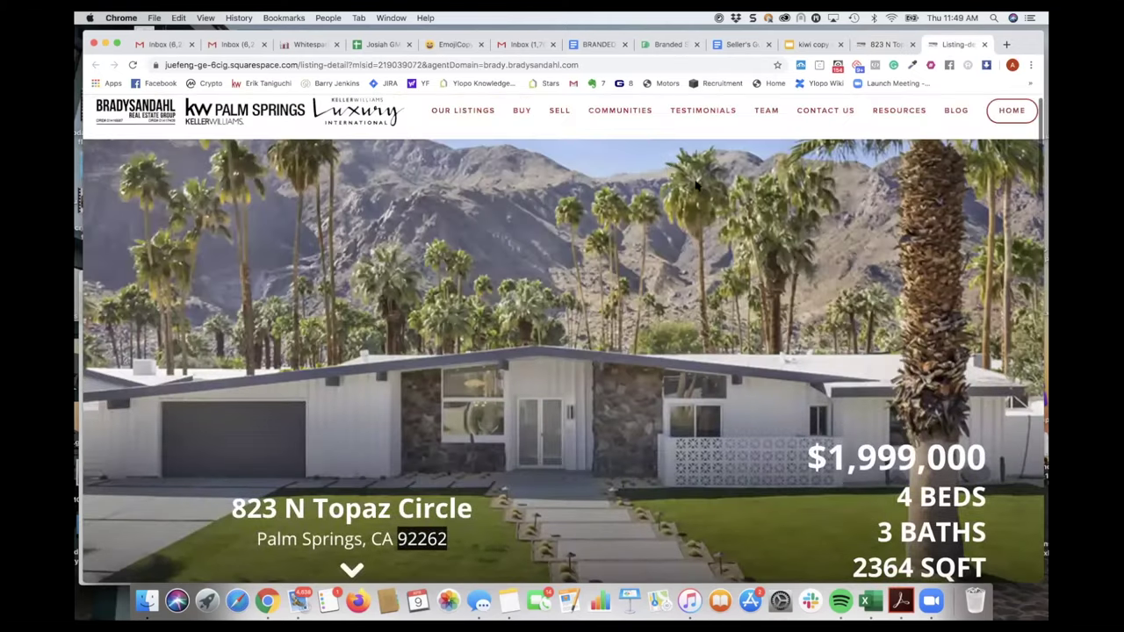
pyautogui.click(984, 44)
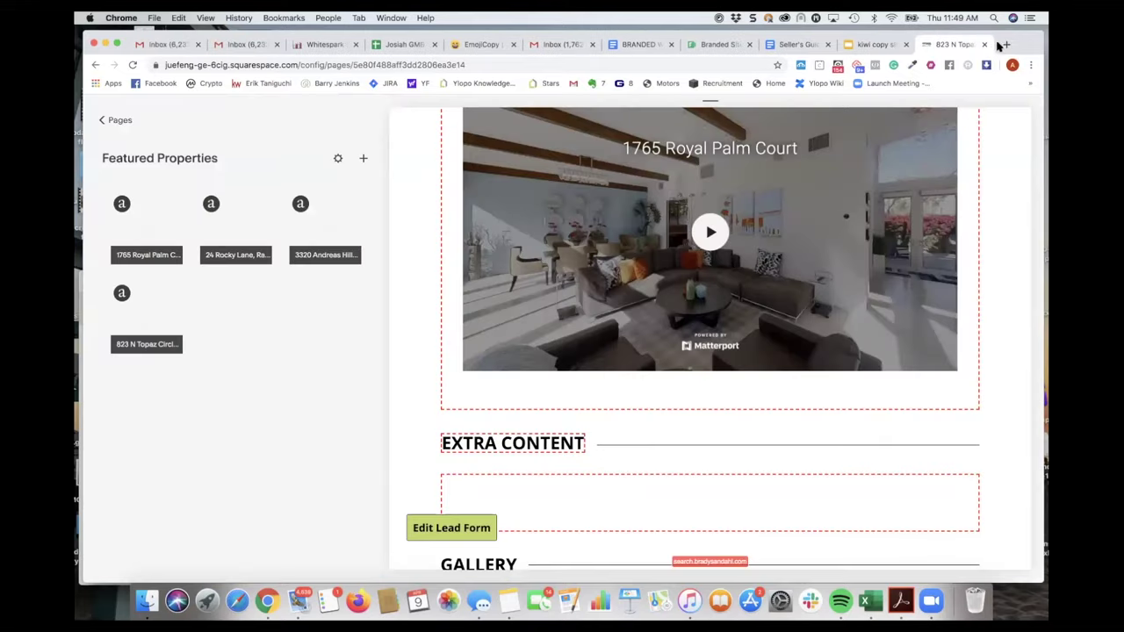
# - Load the bradysandahl.com/featured properties page in a new browser tab
pyautogui.press('super+t')
pyautogui.write('bradysandahl.com')
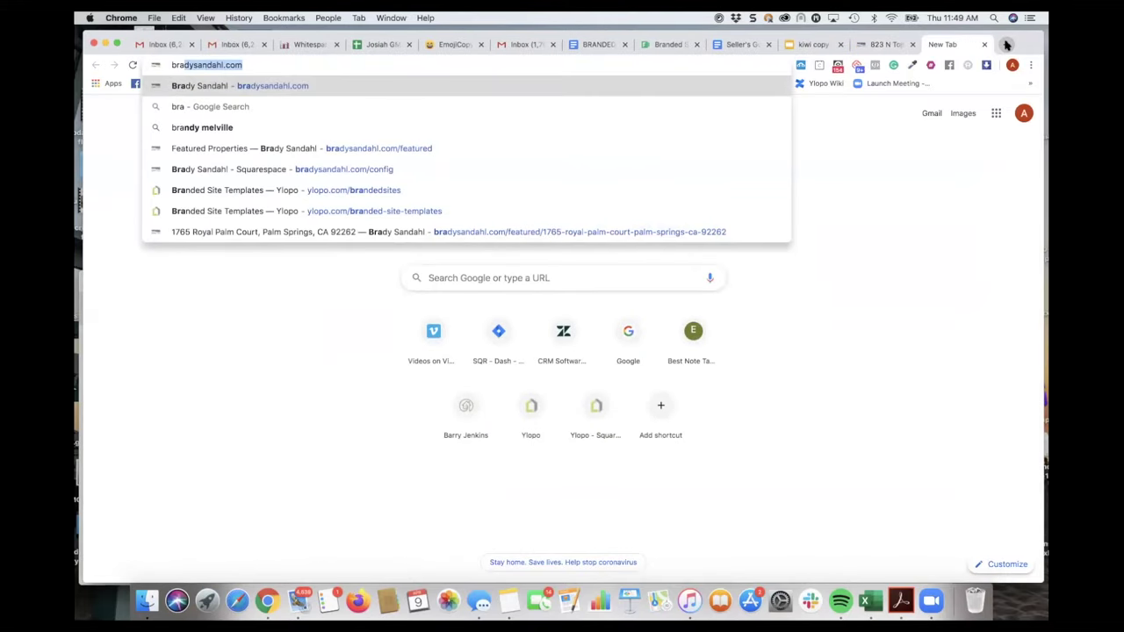
pyautogui.press('Right')
pyautogui.write('feat')
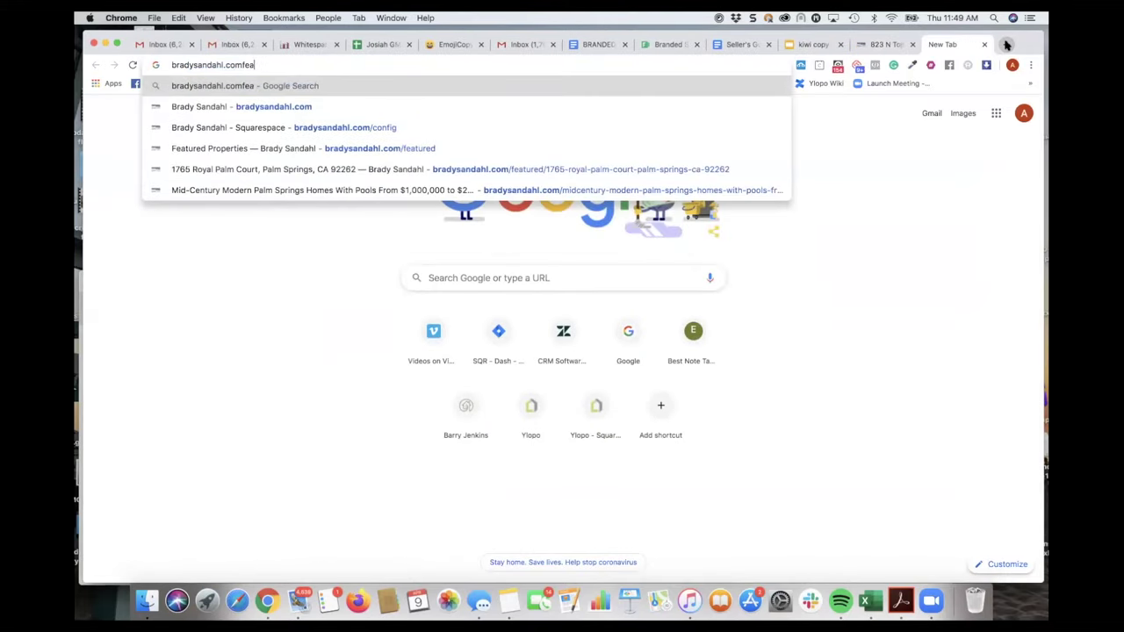
pyautogui.press('BackSpace')
pyautogui.press('BackSpace')
pyautogui.press('BackSpace')
pyautogui.press('BackSpace')
pyautogui.write('/fea')
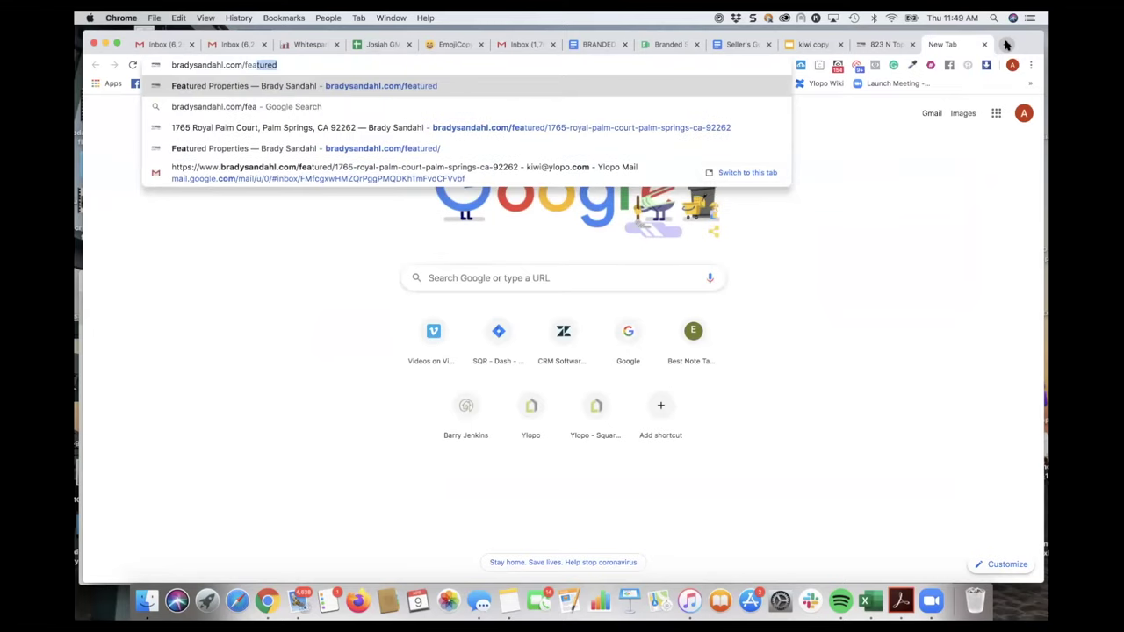
pyautogui.press('Return')
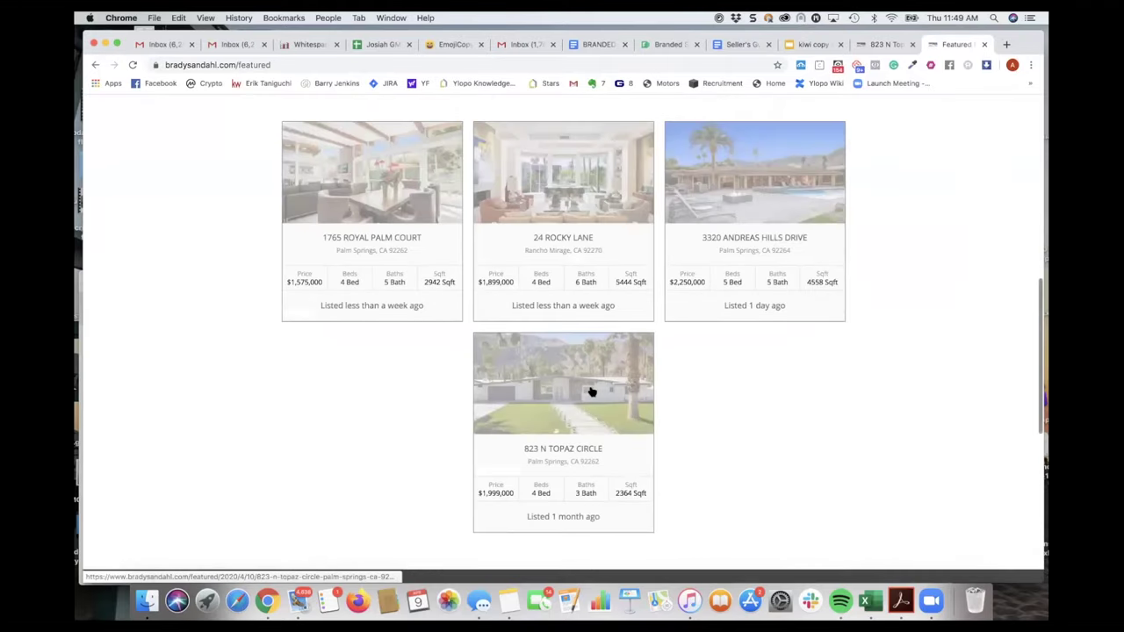
pyautogui.click(591, 392)
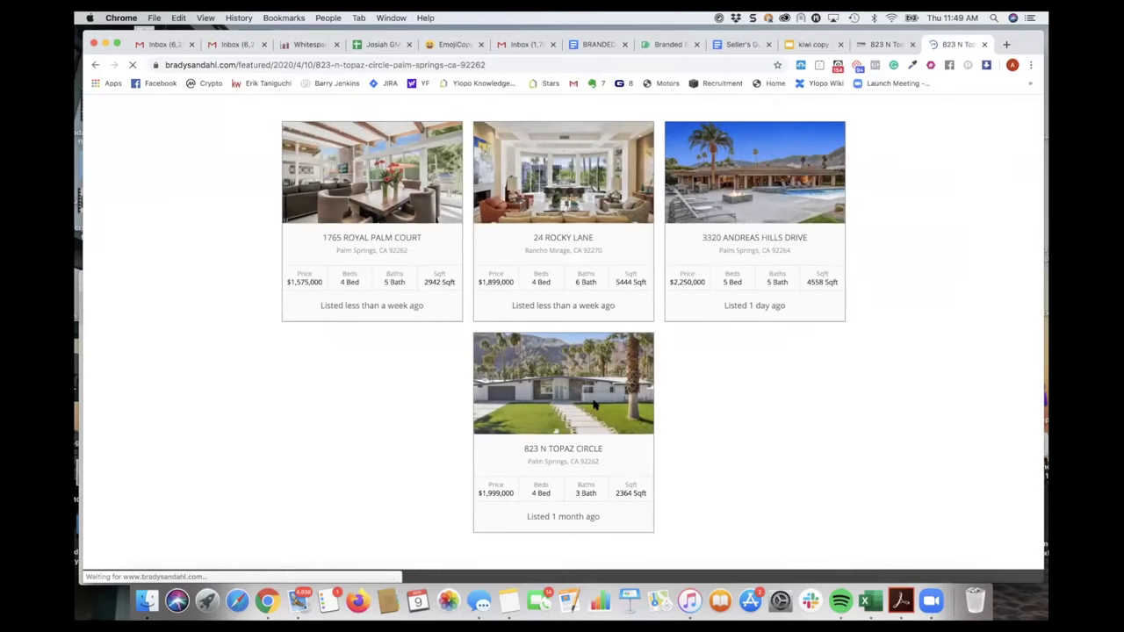
pyautogui.scroll(-2, 615, 386)
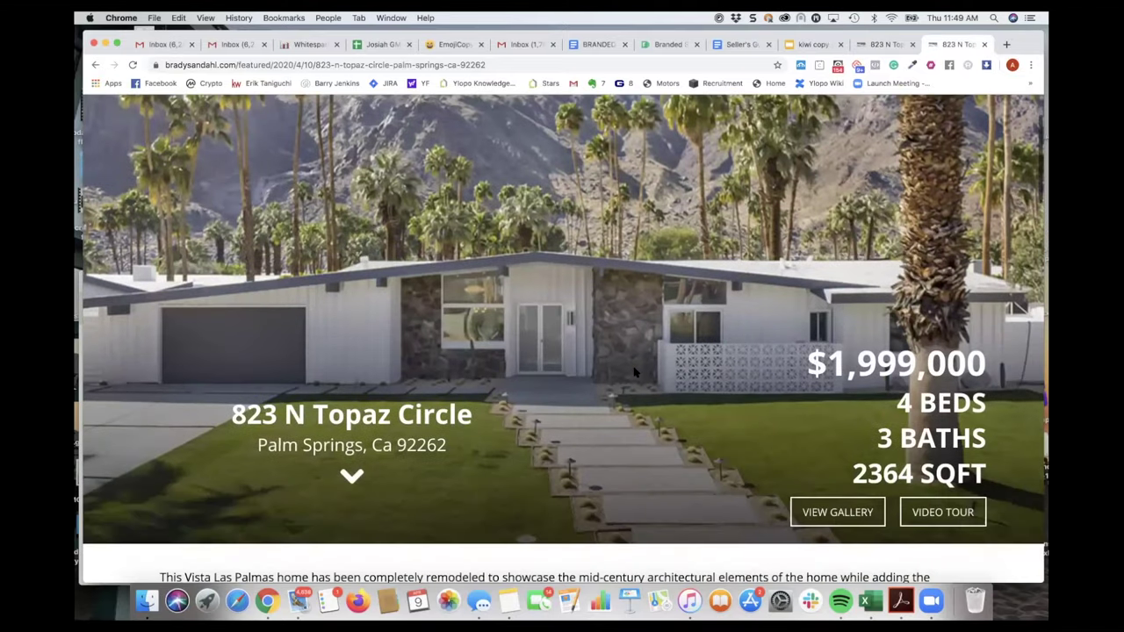
pyautogui.scroll(-5, 634, 372)
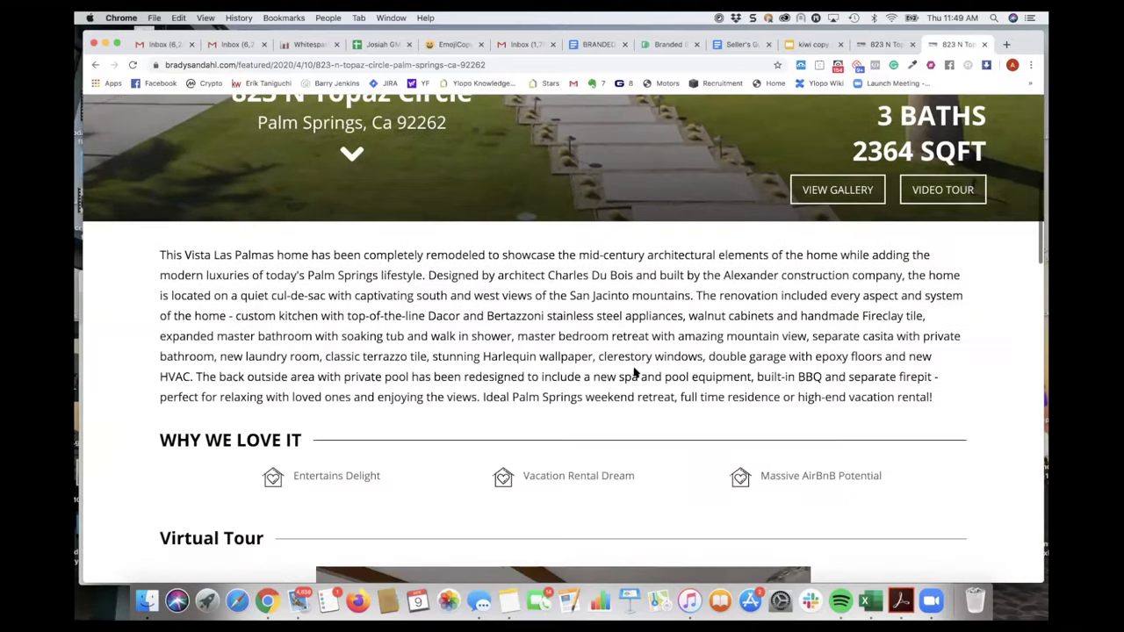
pyautogui.scroll(5, 634, 372)
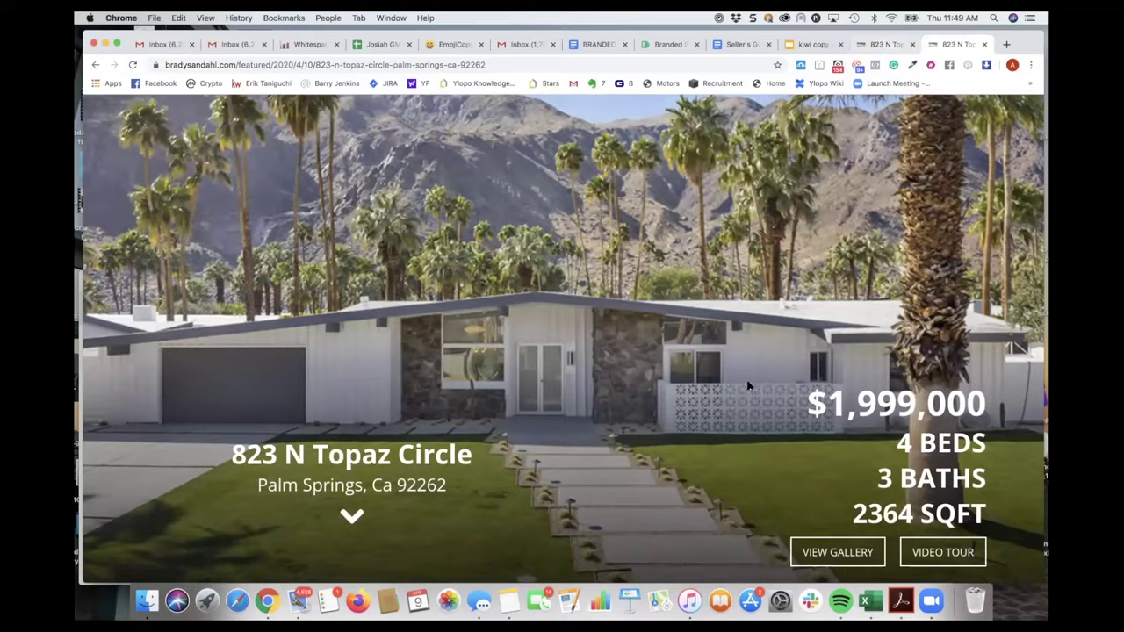
pyautogui.scroll(-10, 748, 386)
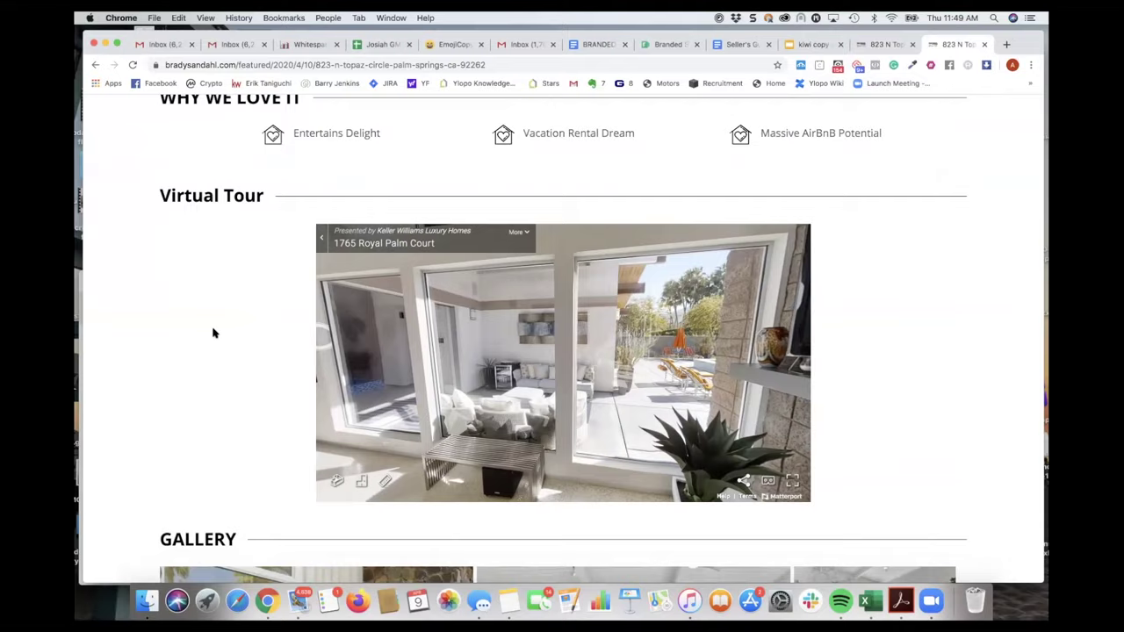
pyautogui.scroll(-10, 212, 333)
pyautogui.scroll(-3, 212, 333)
pyautogui.scroll(15, 212, 330)
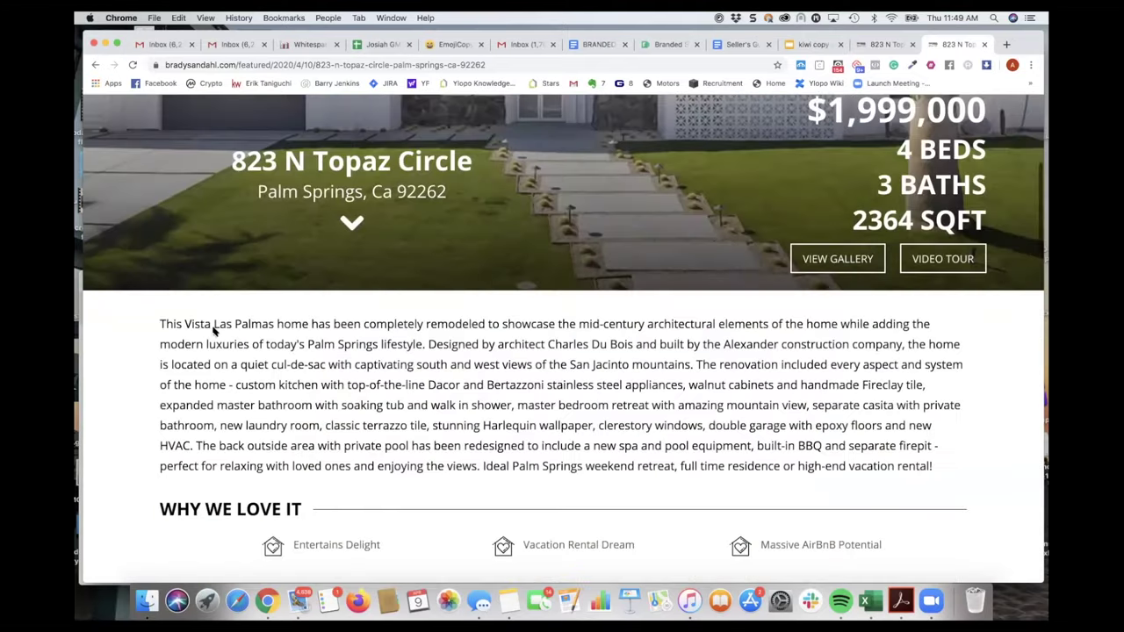
pyautogui.scroll(-10, 516, 425)
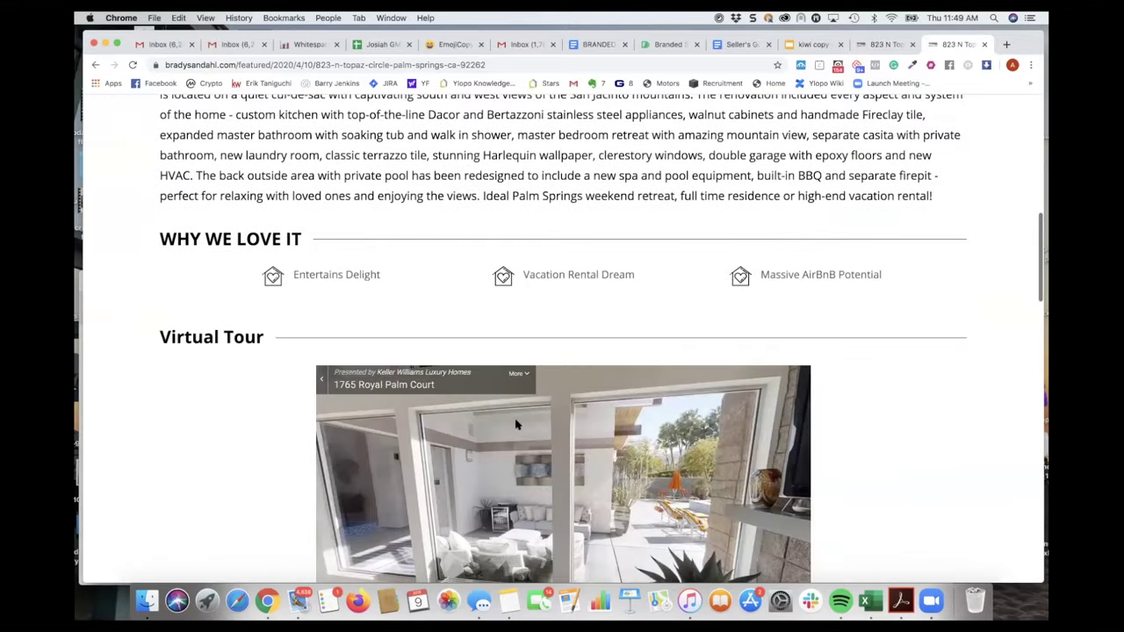
pyautogui.scroll(-7, 516, 425)
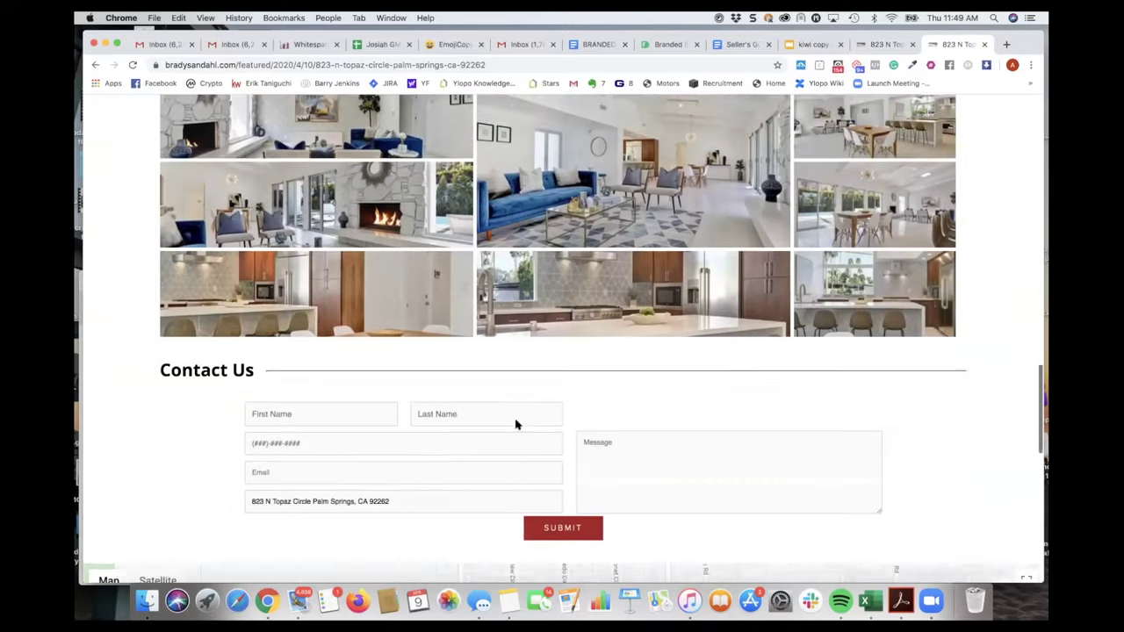
pyautogui.scroll(8, 770, 173)
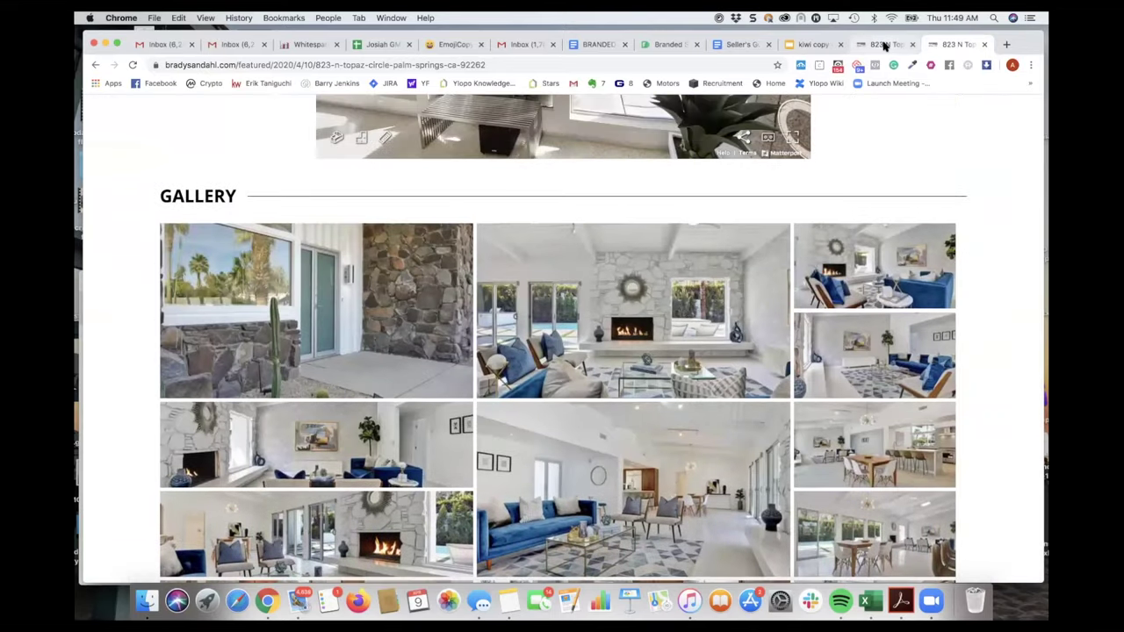
pyautogui.click(883, 44)
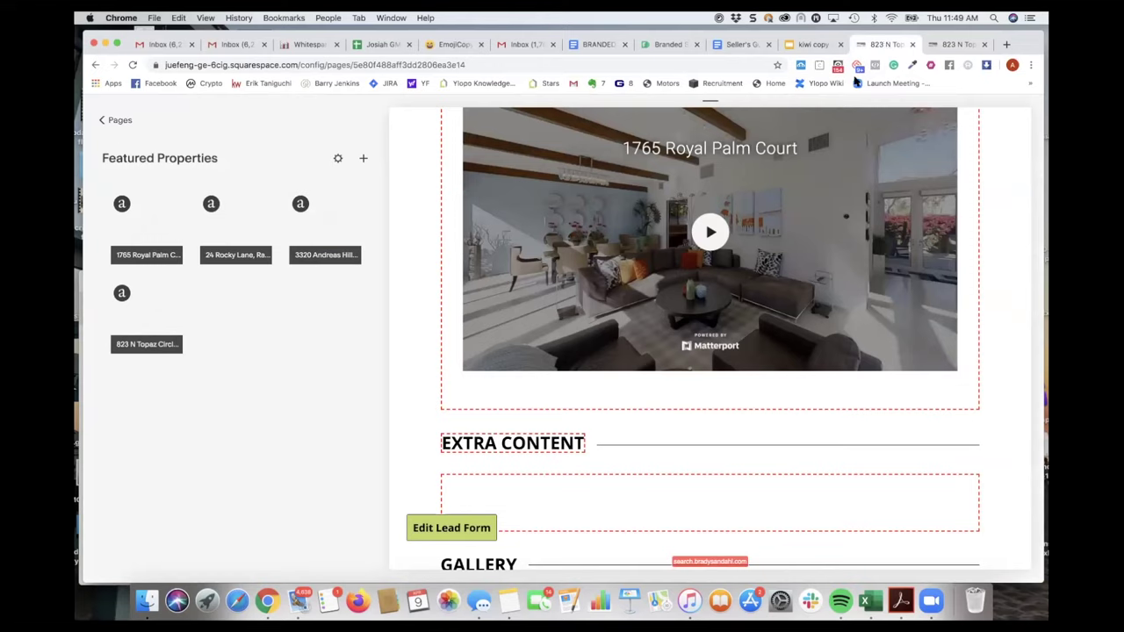
# - Go back to the full pages list and open Team under Secondary Navigation
pyautogui.click(121, 121)
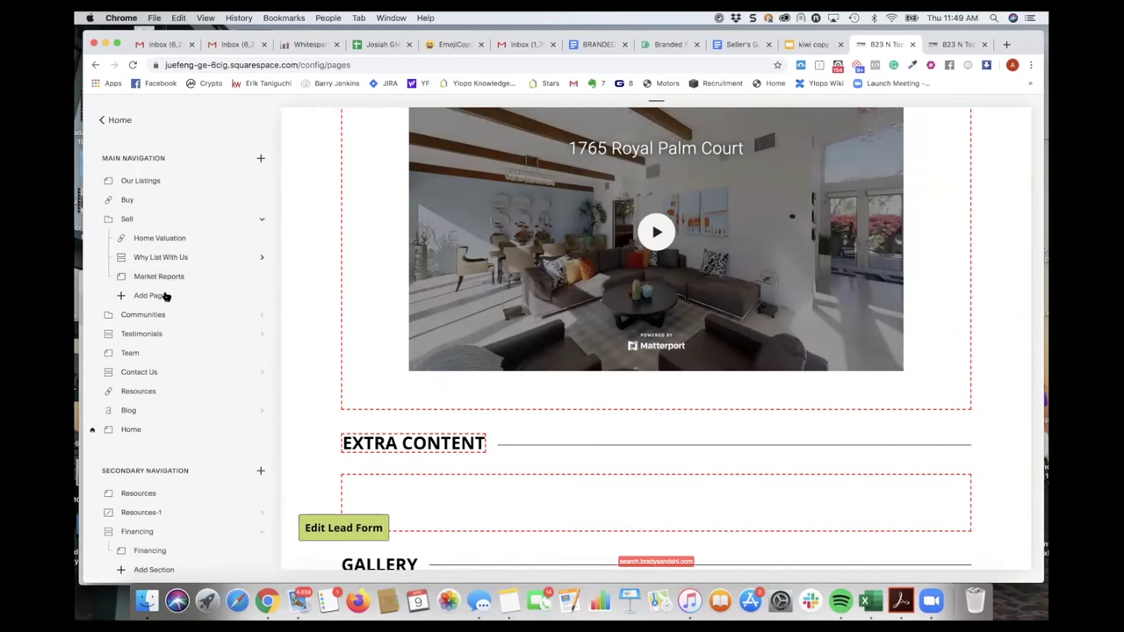
pyautogui.scroll(-2, 152, 400)
pyautogui.scroll(2, 152, 400)
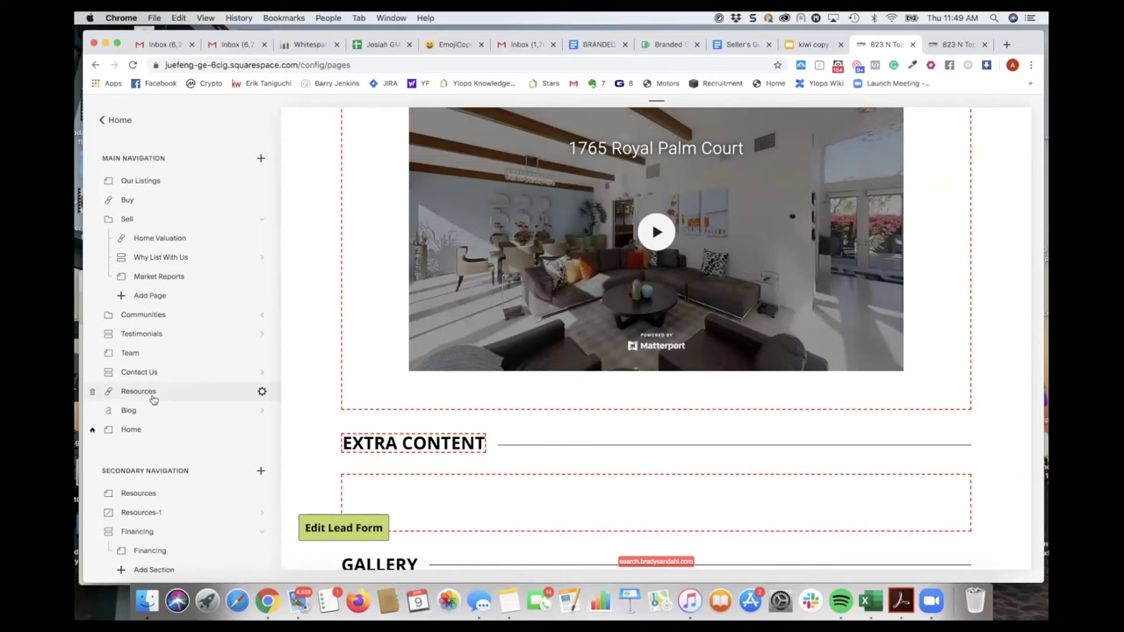
pyautogui.scroll(-3, 153, 399)
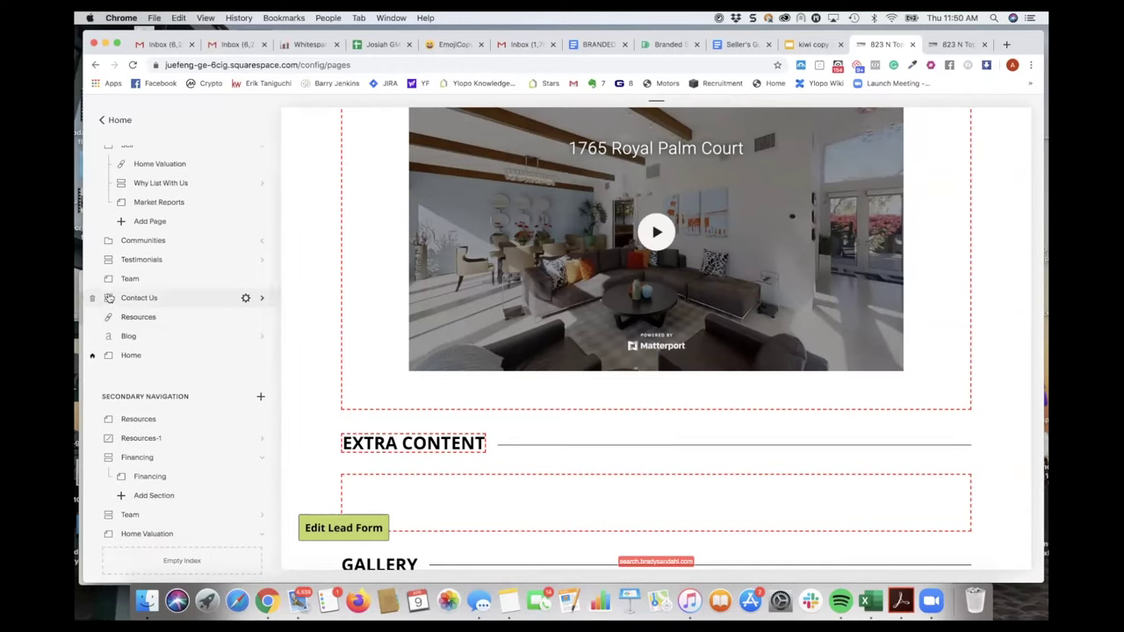
pyautogui.scroll(-3, 145, 360)
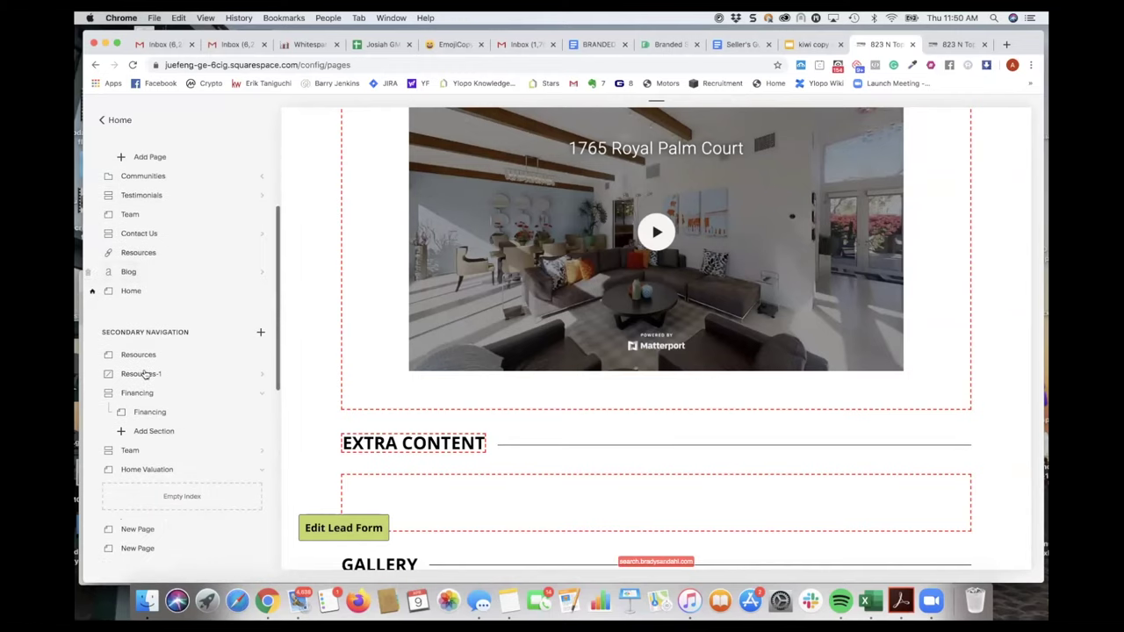
pyautogui.scroll(-3, 141, 391)
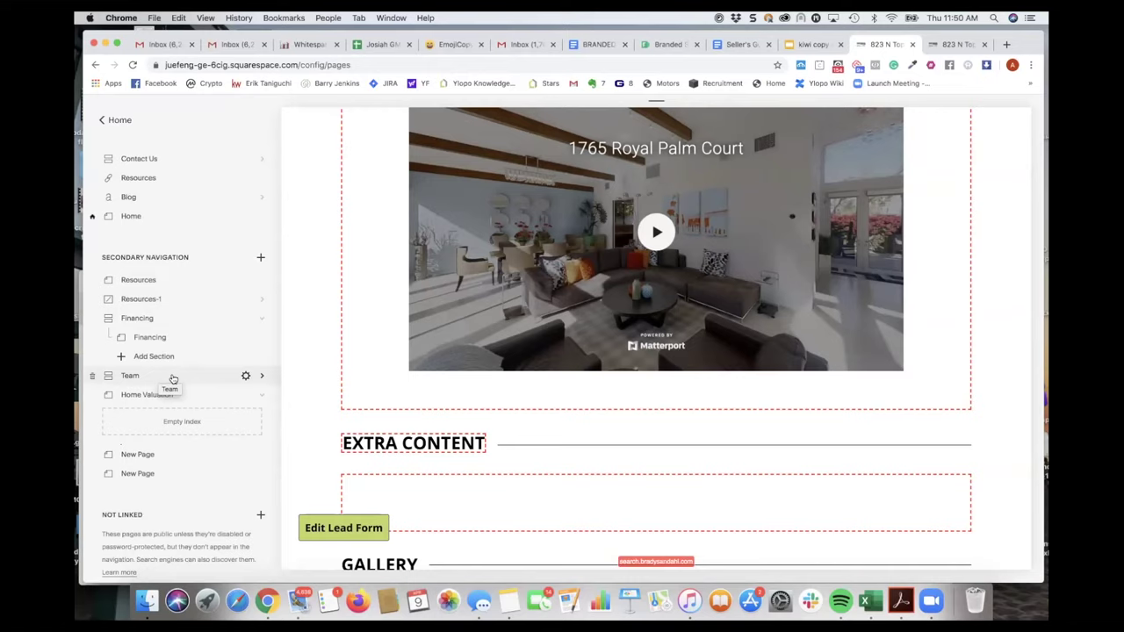
pyautogui.click(172, 378)
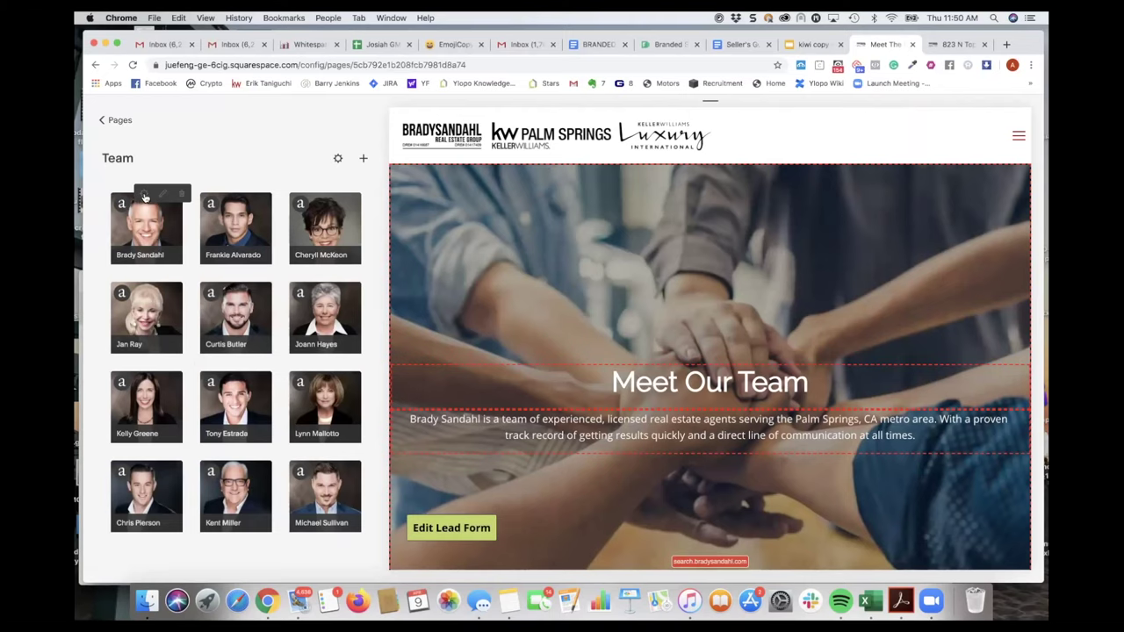
# - Review the first team member's profile, cancel without changes, and return to the pages list
pyautogui.click(145, 195)
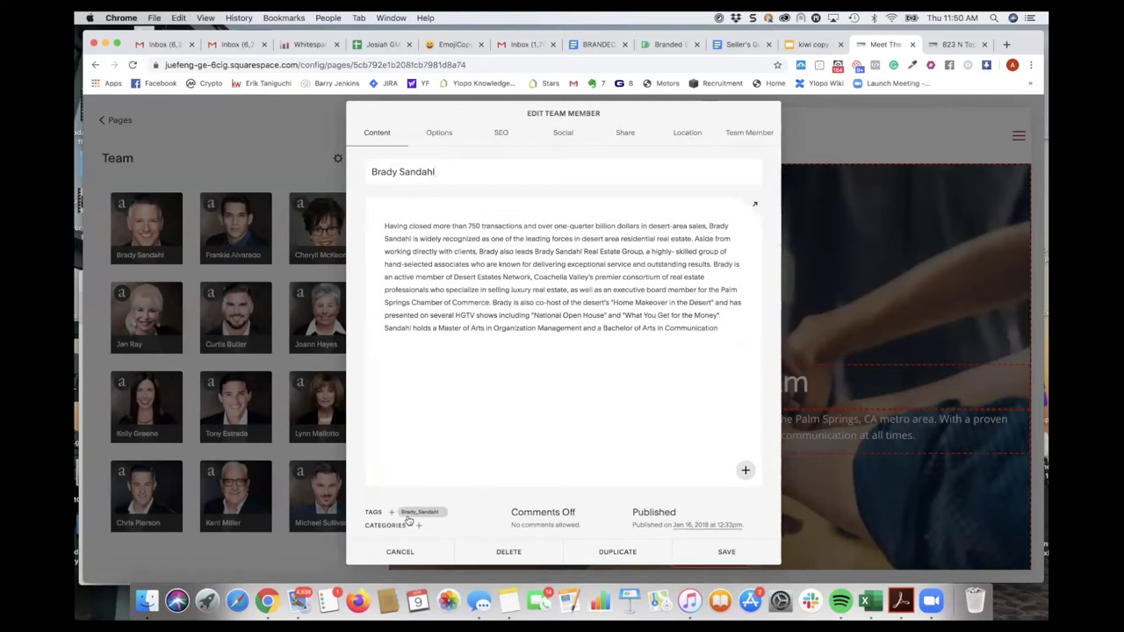
pyautogui.click(410, 555)
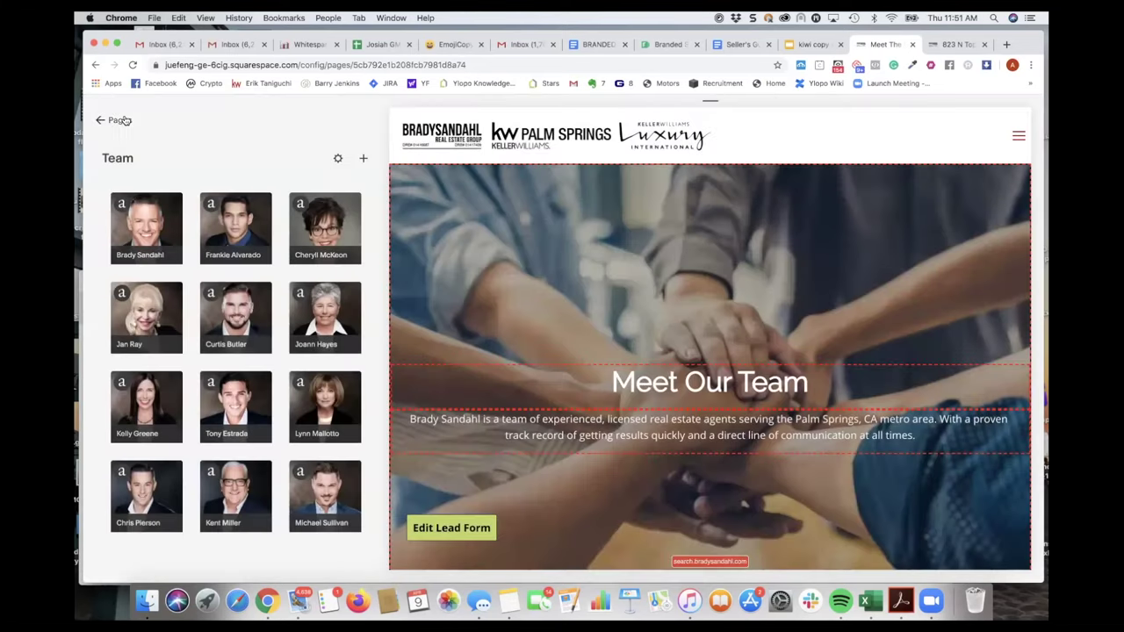
pyautogui.click(119, 120)
pyautogui.scroll(-5, 172, 299)
pyautogui.scroll(-6, 172, 299)
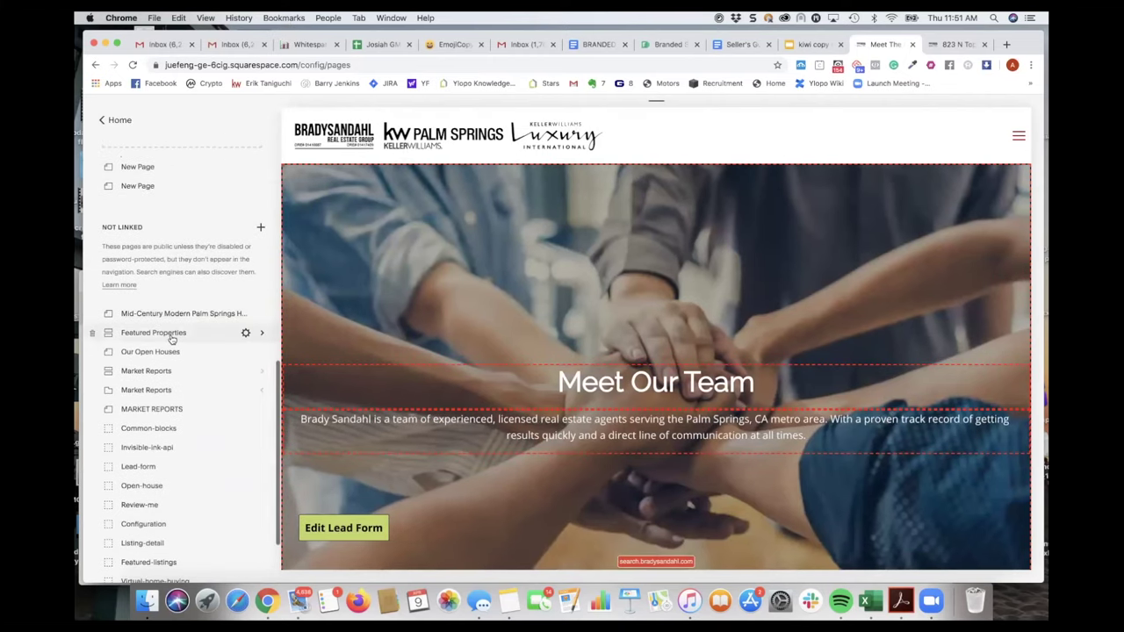
pyautogui.click(172, 337)
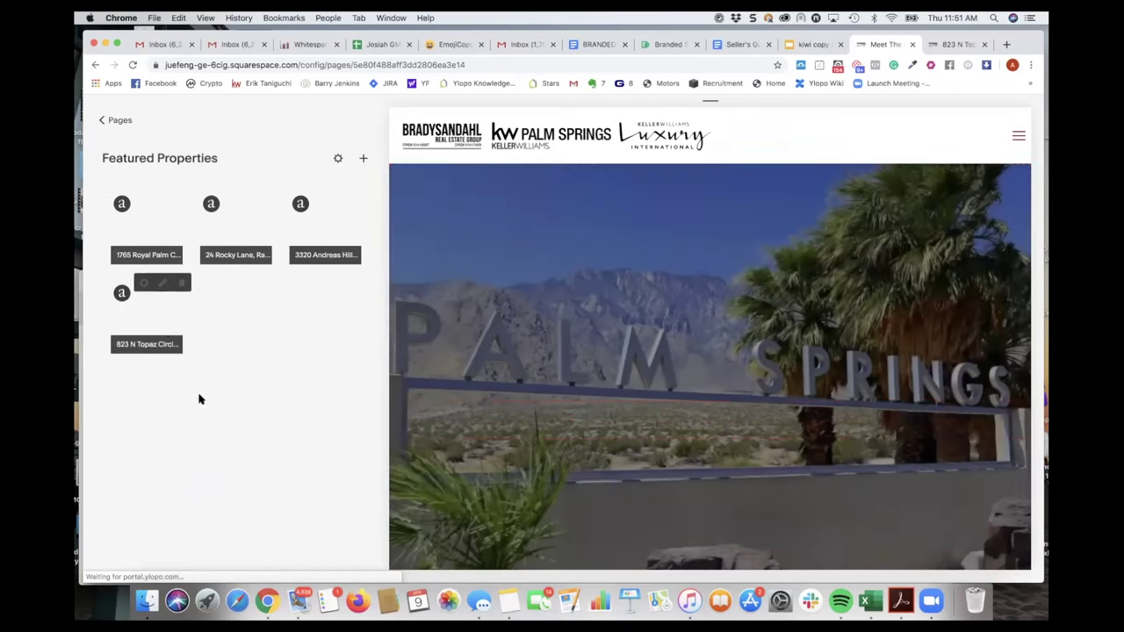
pyautogui.click(144, 283)
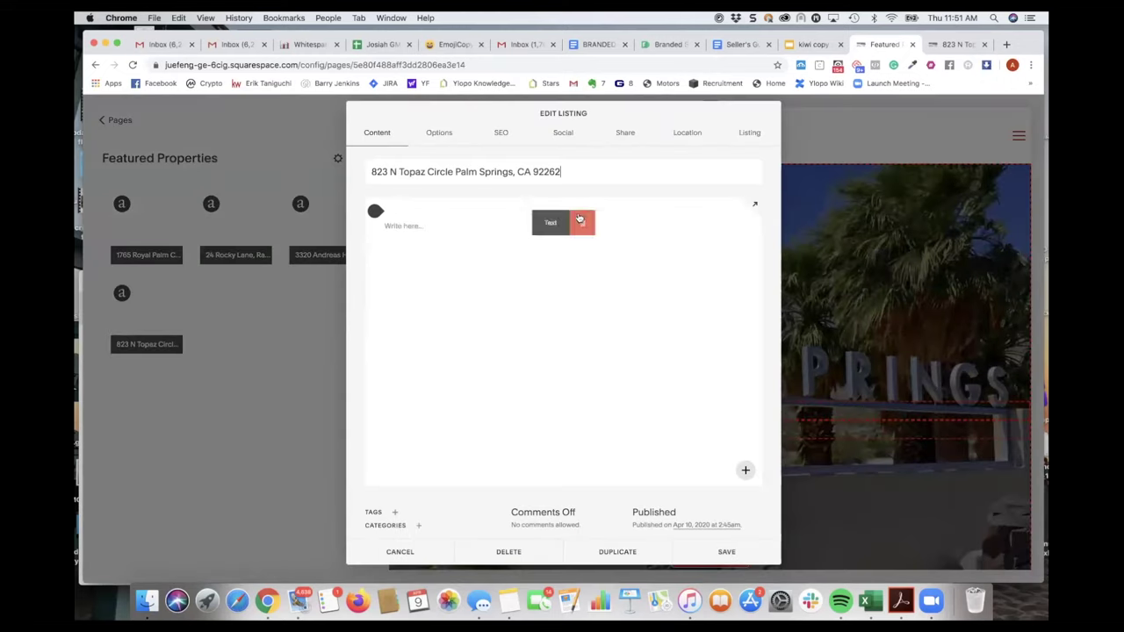
pyautogui.click(747, 139)
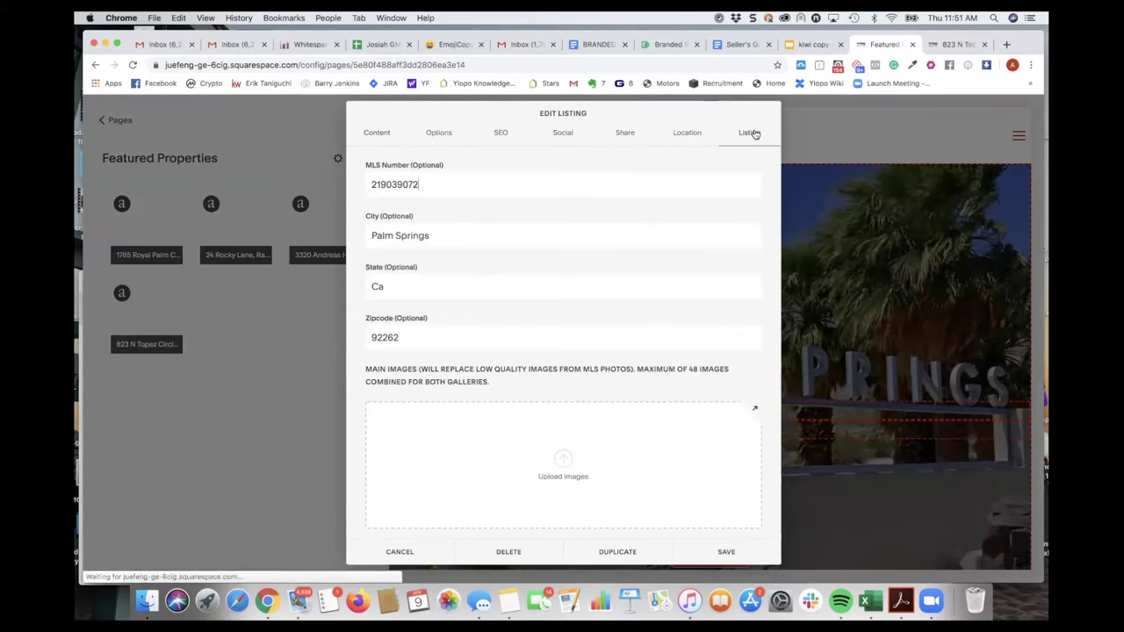
pyautogui.scroll(-10, 591, 378)
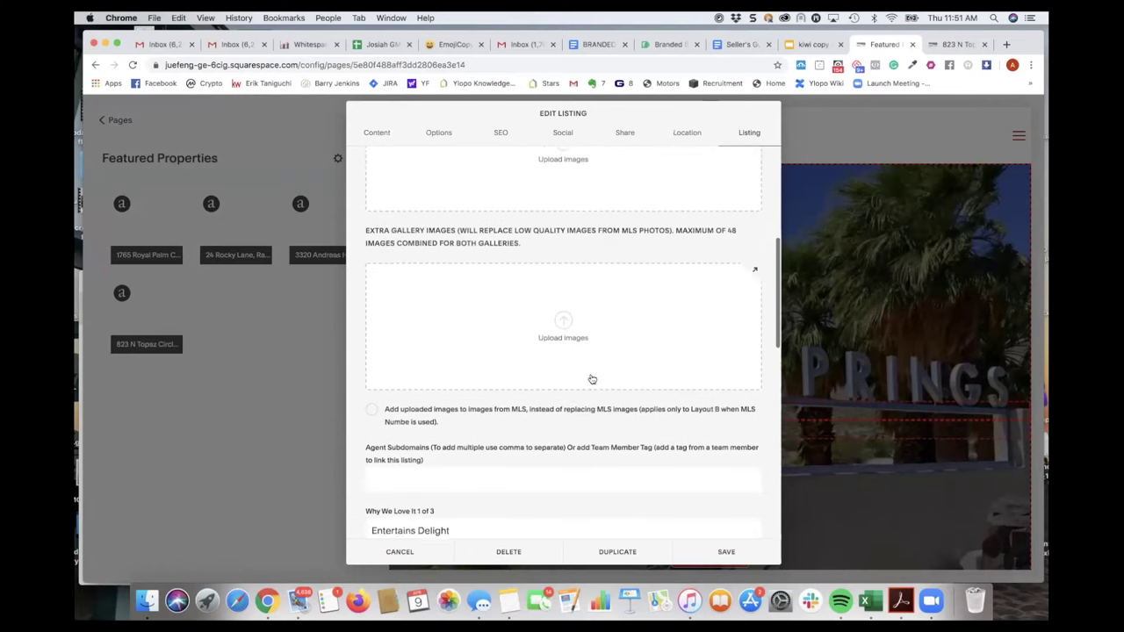
pyautogui.scroll(-2, 591, 377)
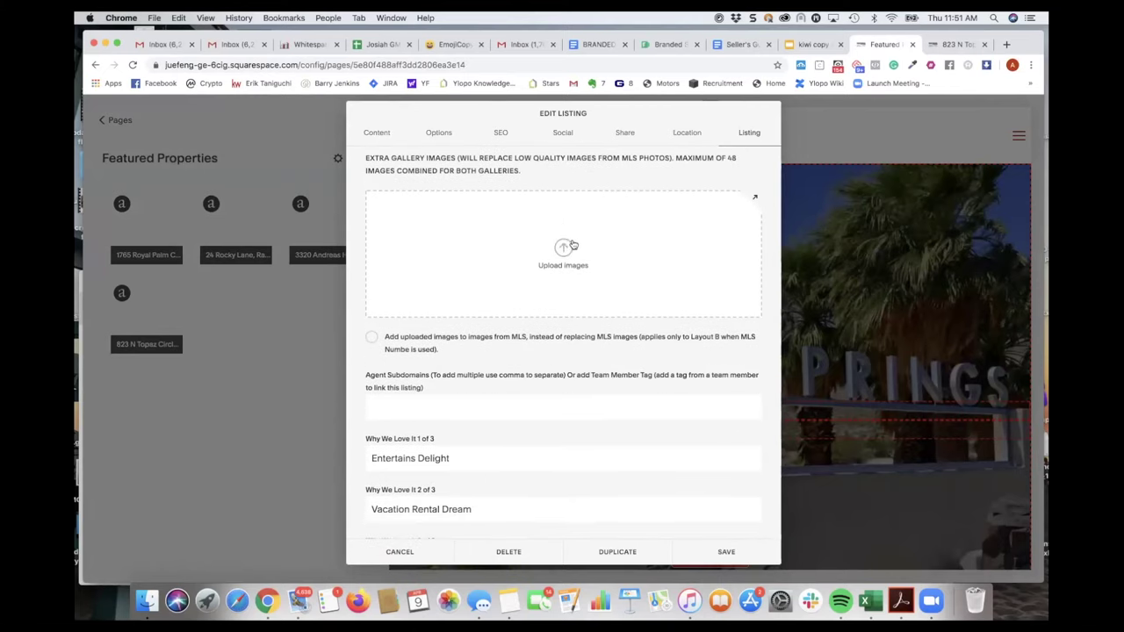
pyautogui.scroll(5, 571, 282)
pyautogui.scroll(4, 571, 282)
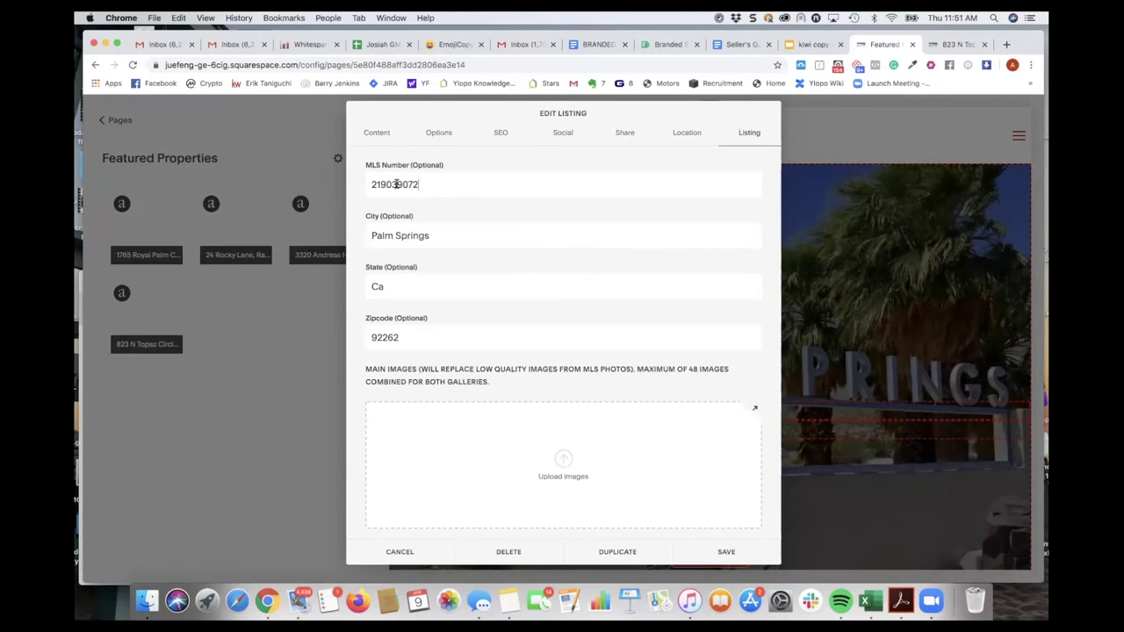
pyautogui.scroll(-5, 450, 311)
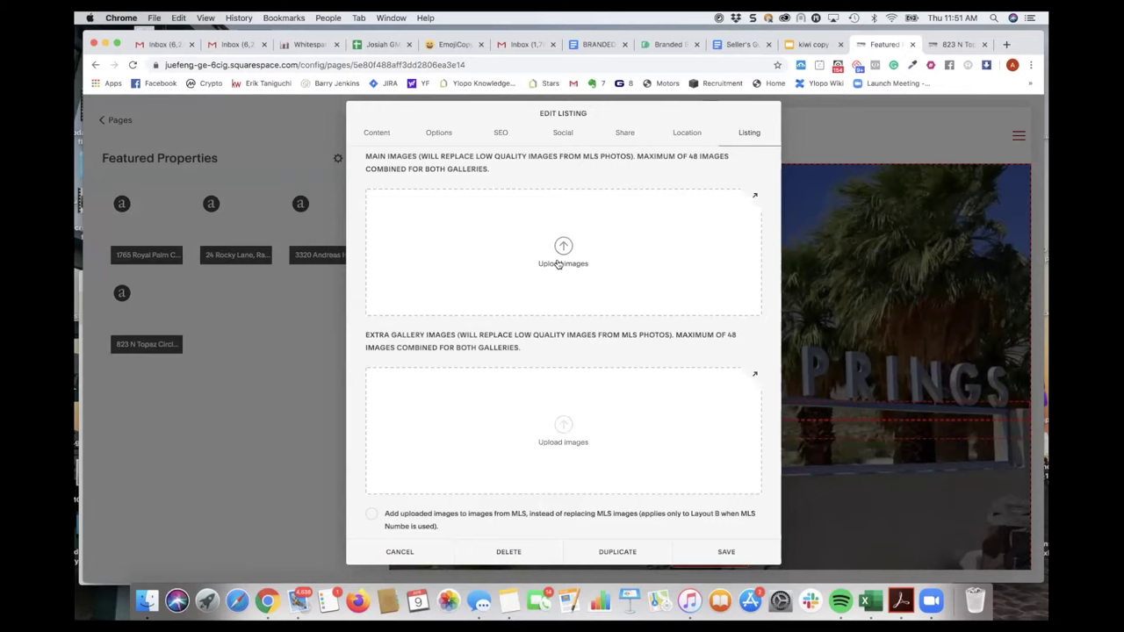
pyautogui.scroll(-1, 559, 265)
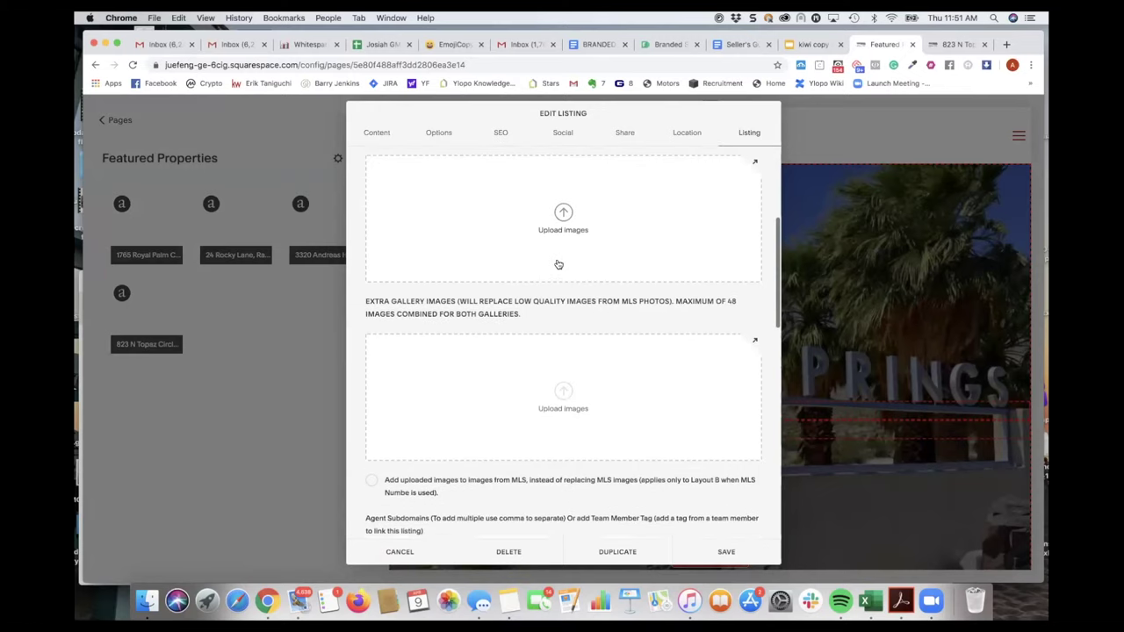
pyautogui.scroll(3, 559, 264)
pyautogui.scroll(-15, 571, 301)
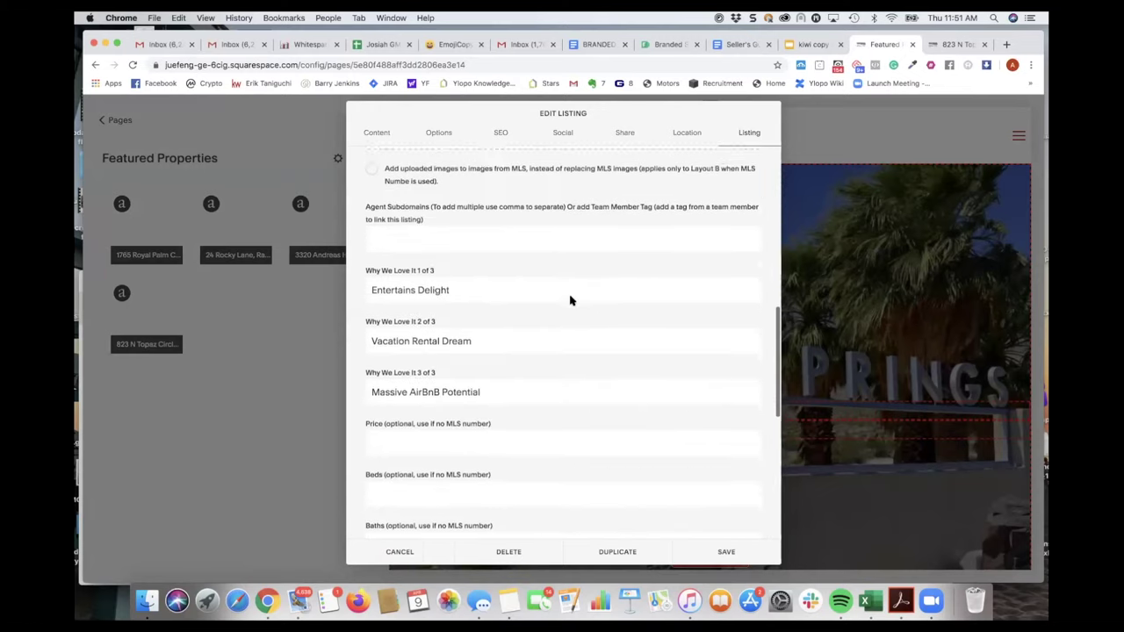
pyautogui.scroll(-1, 453, 356)
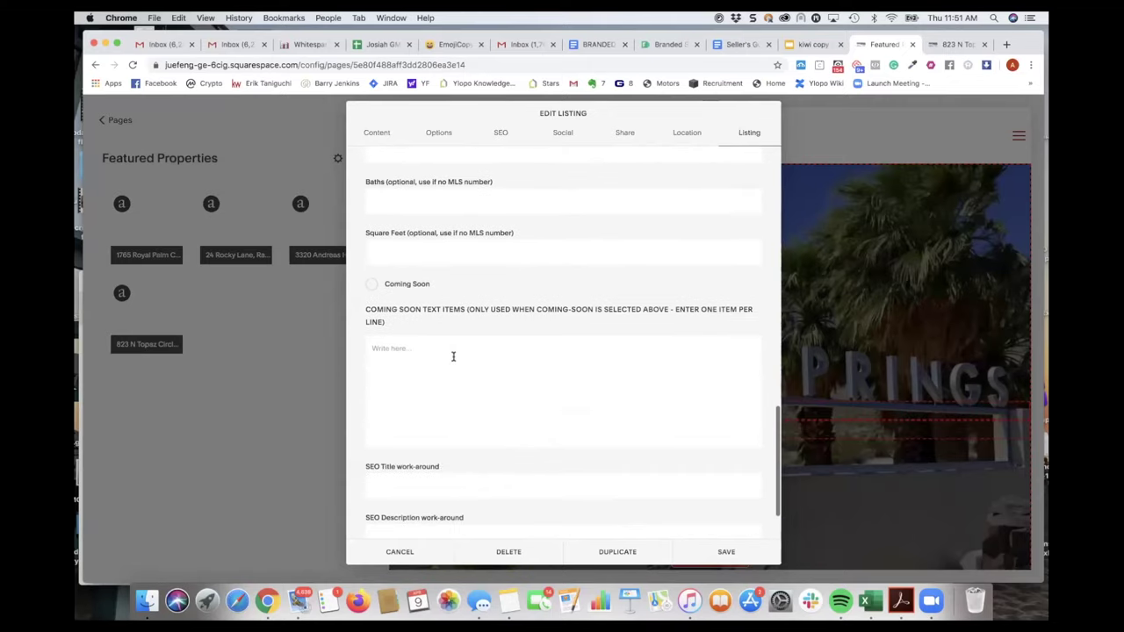
pyautogui.scroll(7, 453, 226)
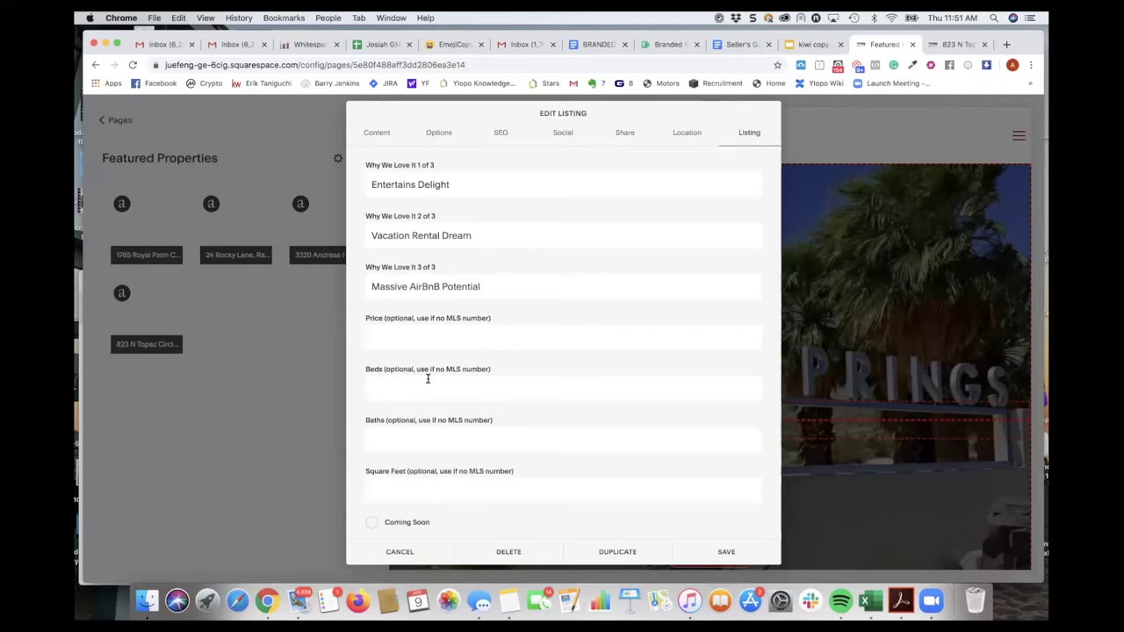
pyautogui.scroll(2, 428, 378)
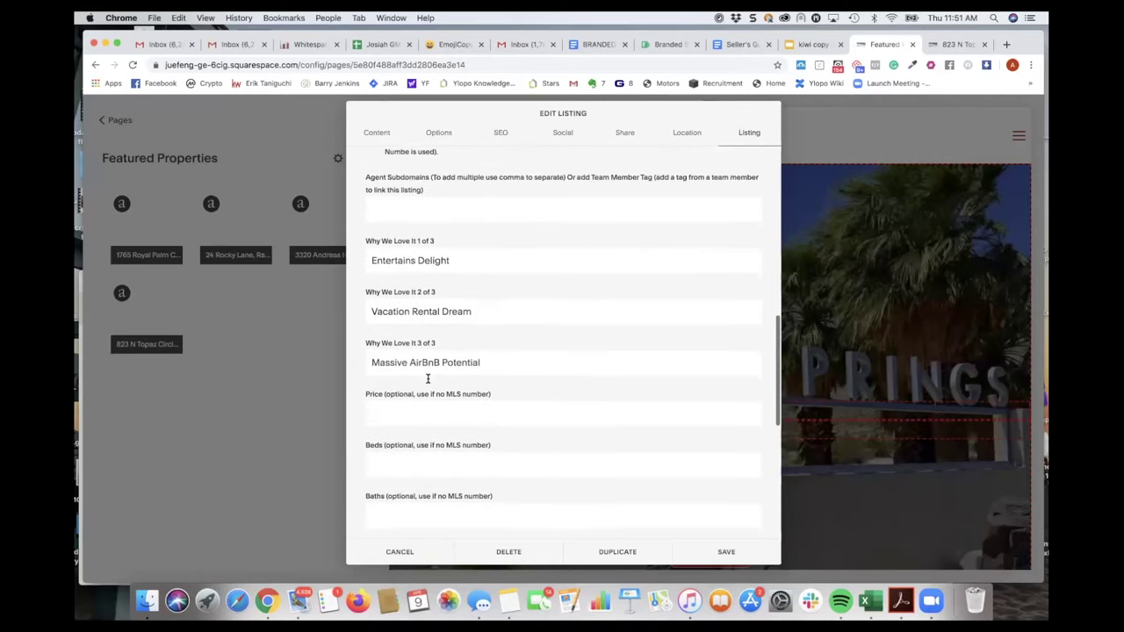
pyautogui.scroll(-3, 428, 378)
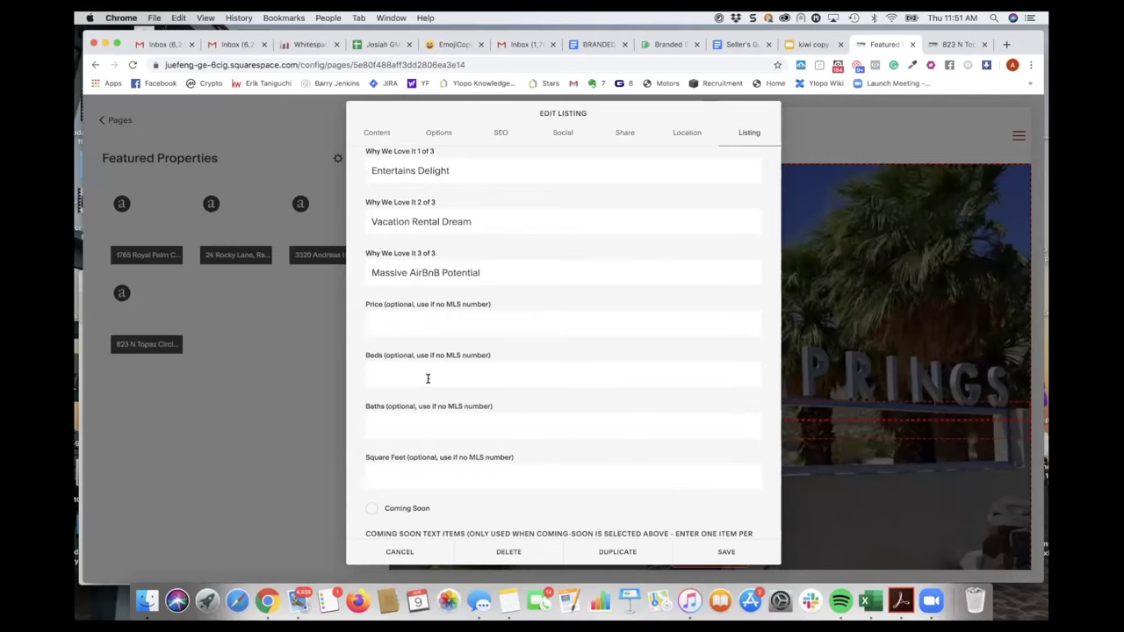
pyautogui.scroll(-5, 428, 379)
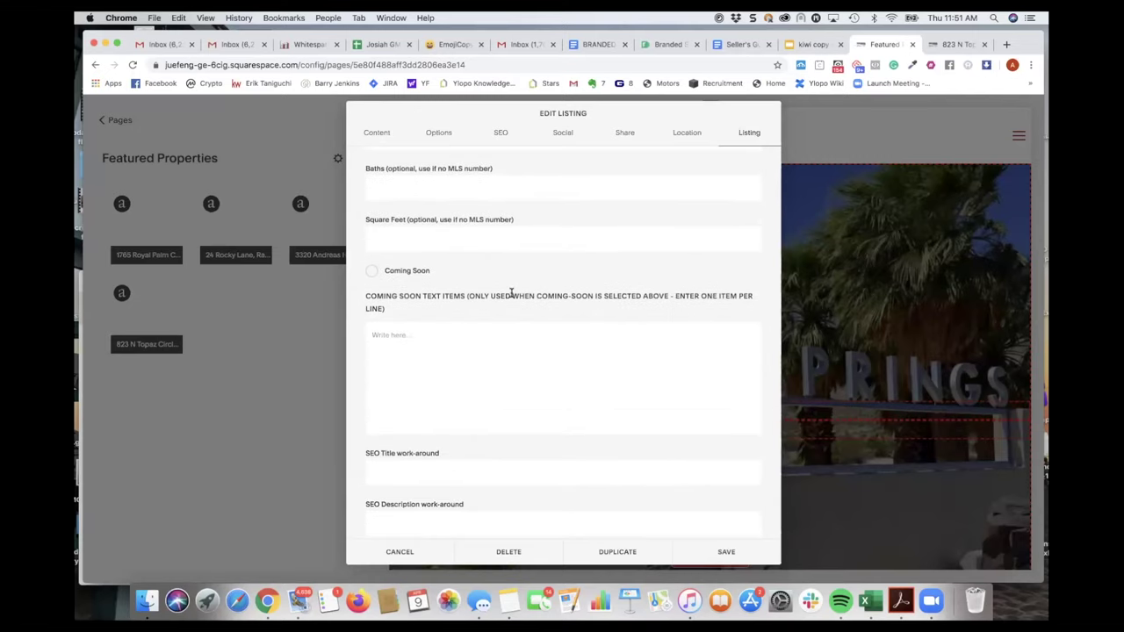
pyautogui.scroll(5, 512, 314)
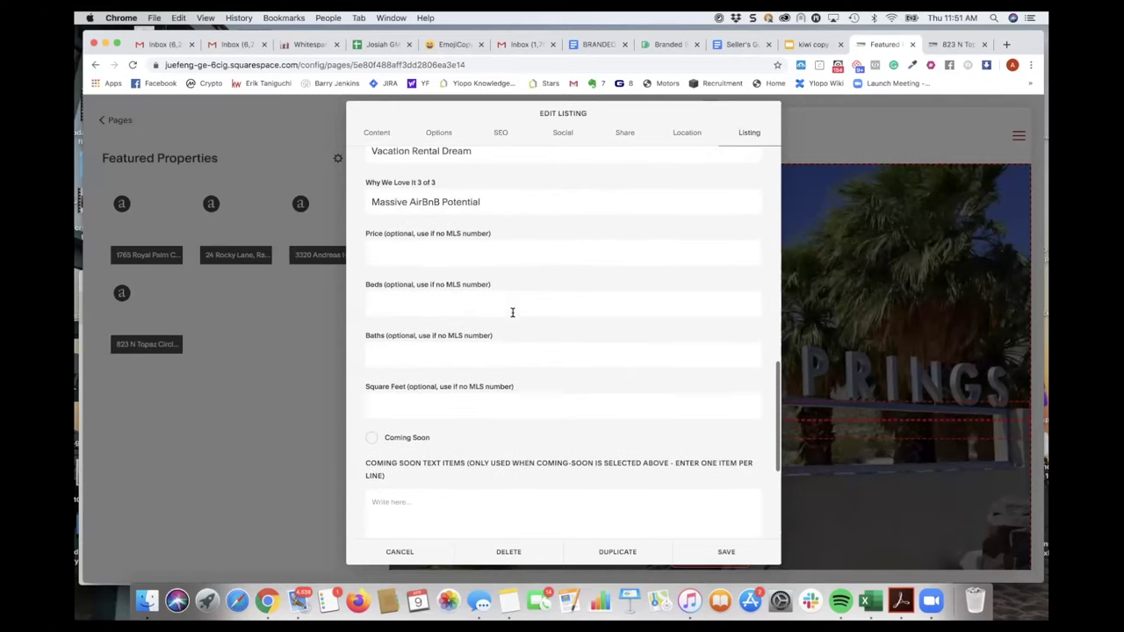
pyautogui.scroll(5, 513, 313)
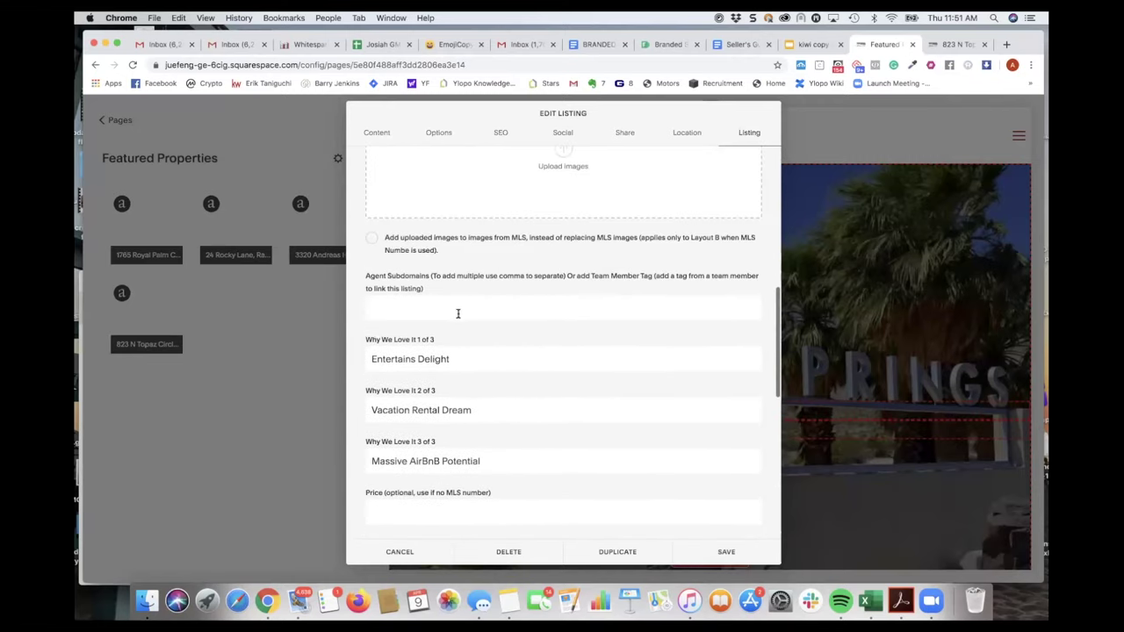
# - Tag the Topaz Circle listing with the lead agent's Team Member Tag under Agent Subdomains and save
pyautogui.moveTo(371, 276); pyautogui.dragTo(436, 277)
pyautogui.moveTo(567, 276); pyautogui.dragTo(651, 275)
pyautogui.click(584, 301)
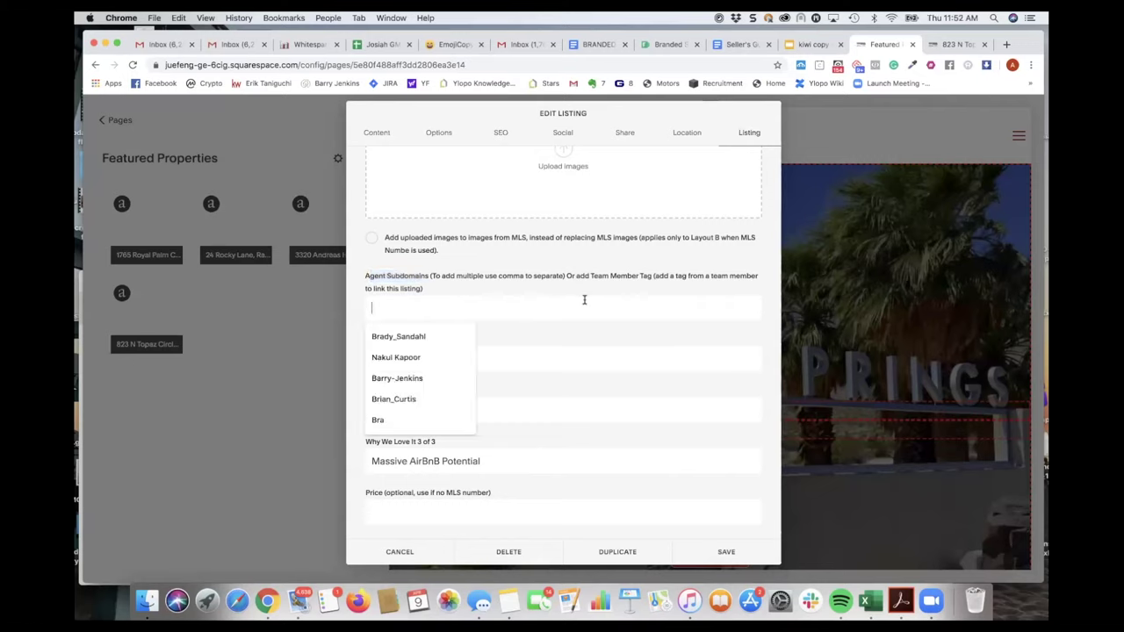
pyautogui.click(418, 338)
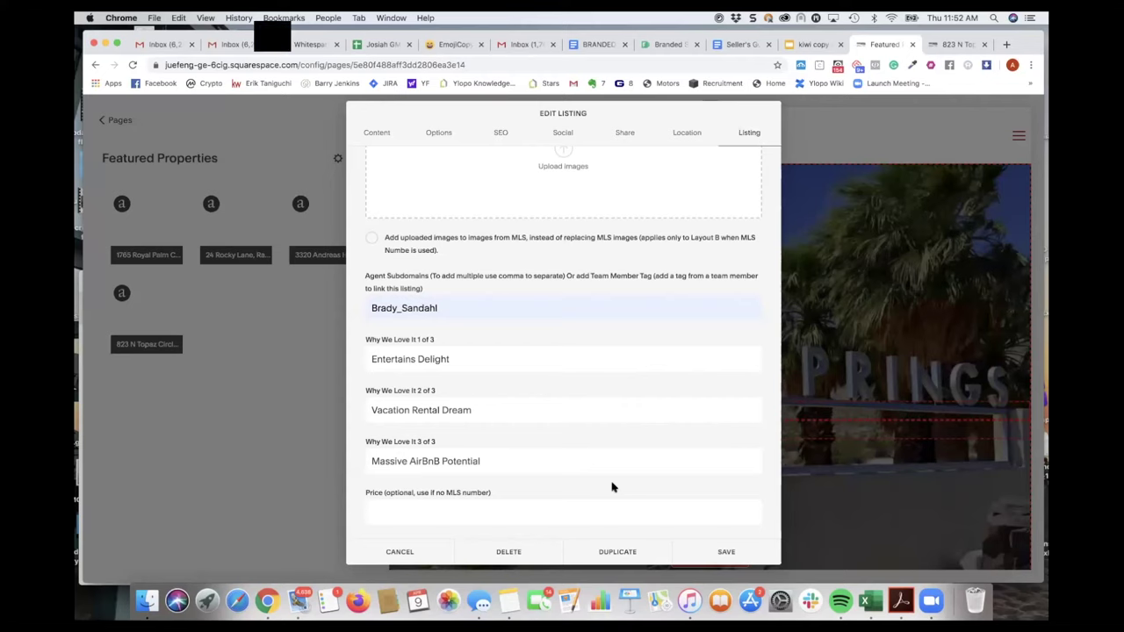
pyautogui.click(725, 553)
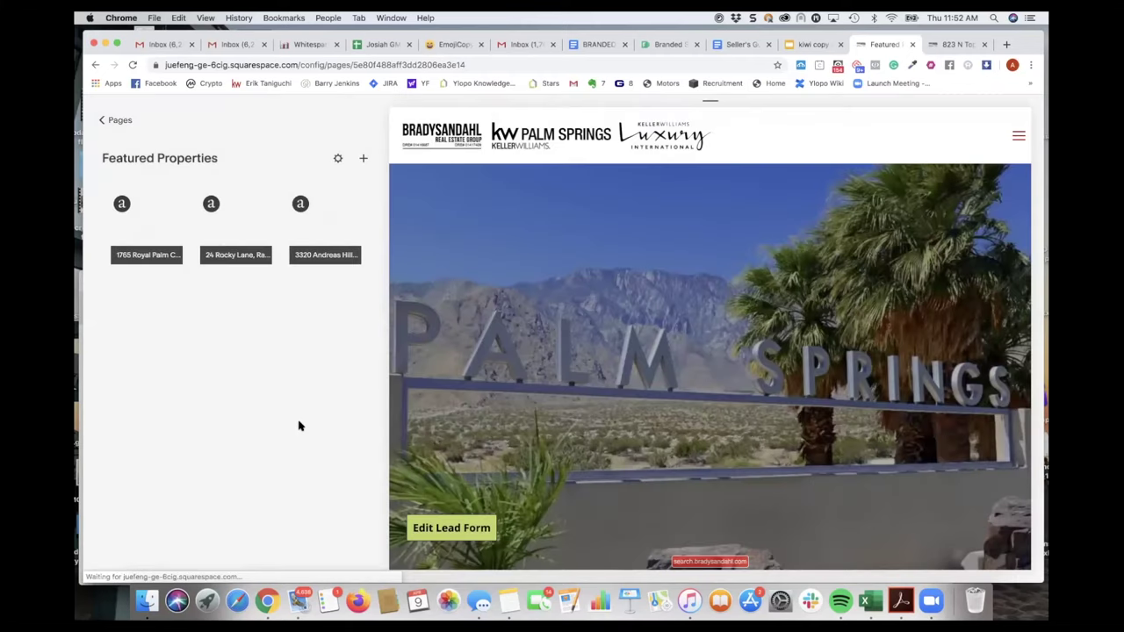
pyautogui.click(952, 44)
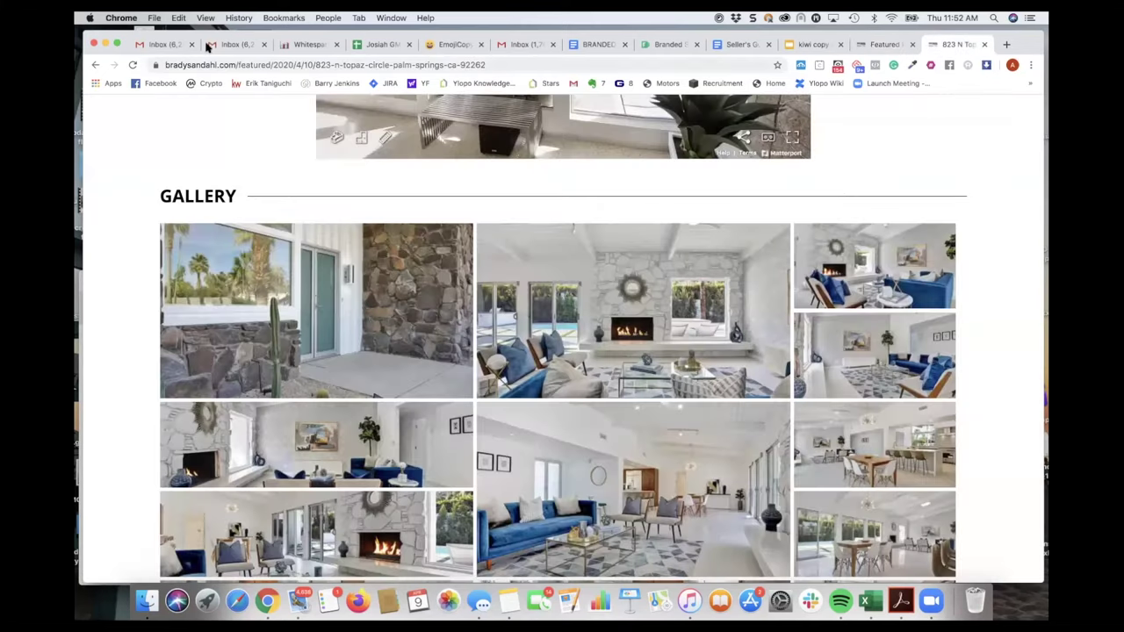
# - Reload the live Topaz Circle listing and check the Presented By agent and Why We Love It items
pyautogui.click(132, 64)
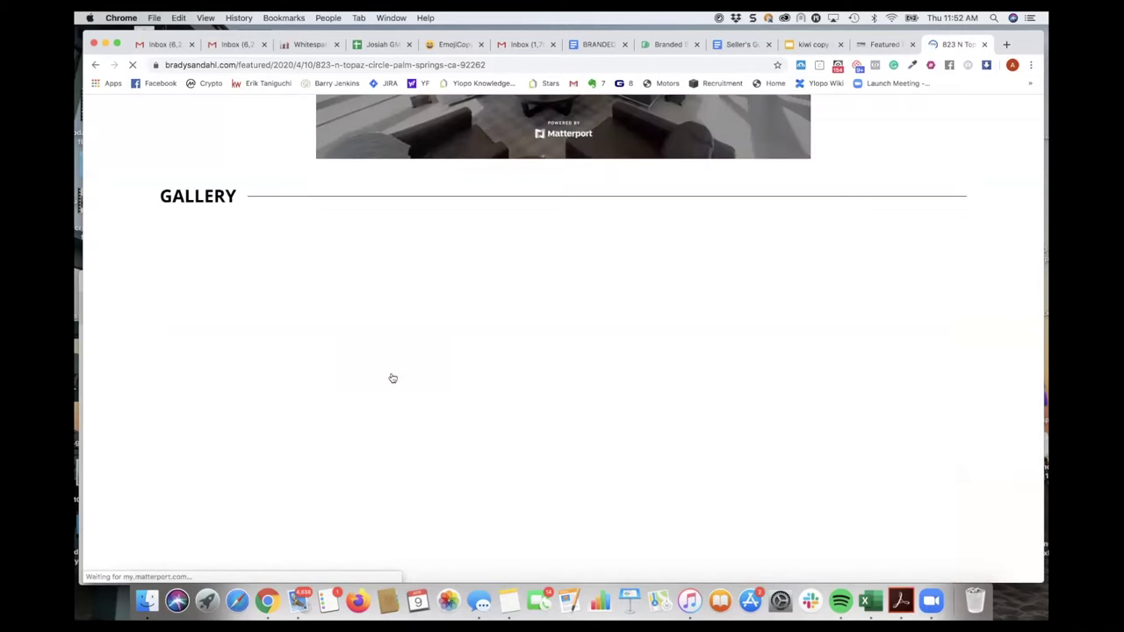
pyautogui.scroll(-5, 404, 421)
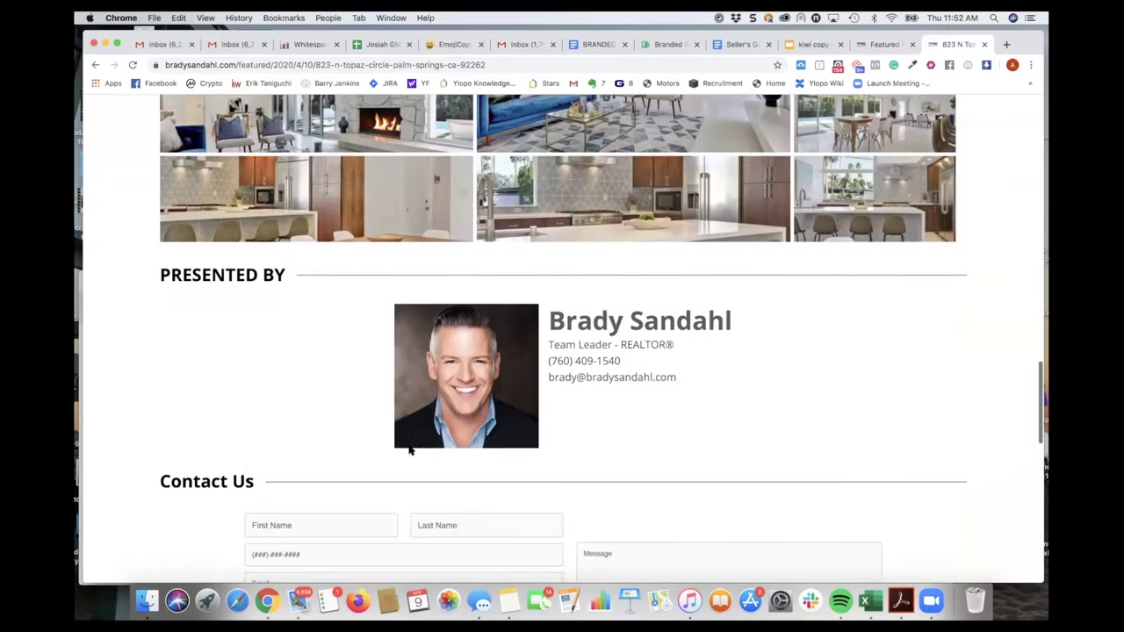
pyautogui.scroll(-1, 678, 401)
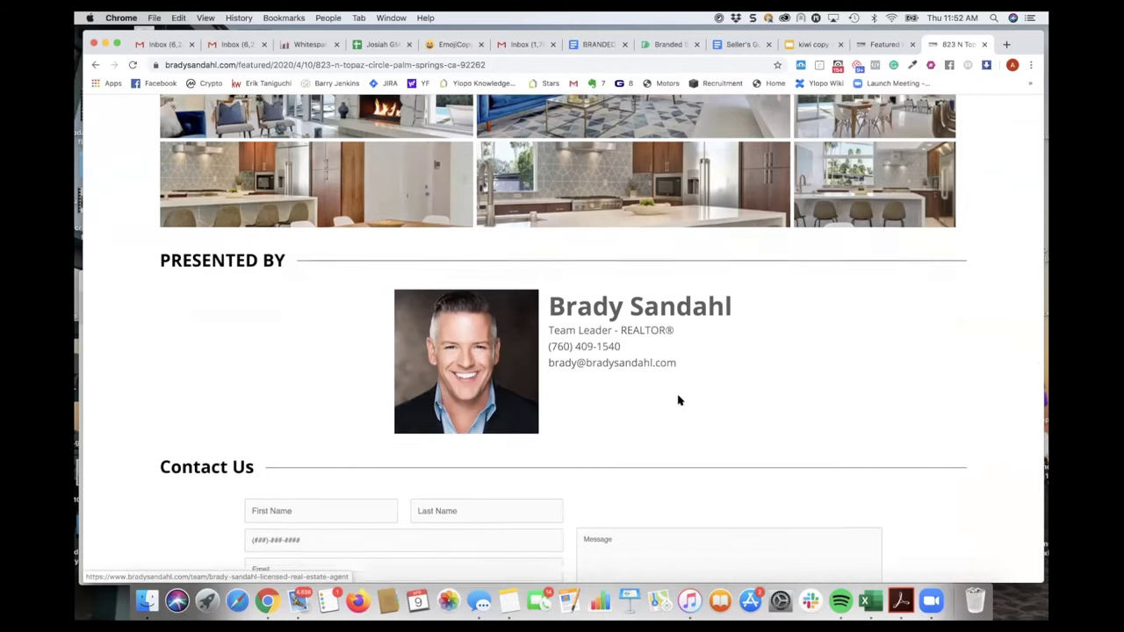
pyautogui.scroll(-2, 678, 401)
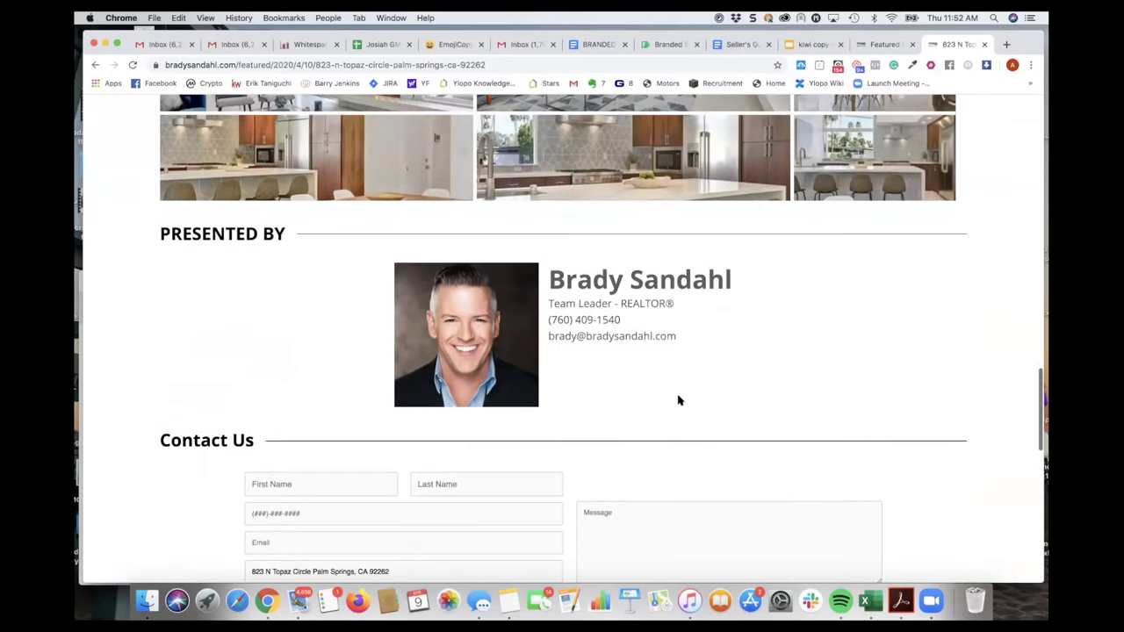
pyautogui.scroll(-3, 702, 378)
pyautogui.scroll(5, 703, 378)
pyautogui.scroll(15, 703, 378)
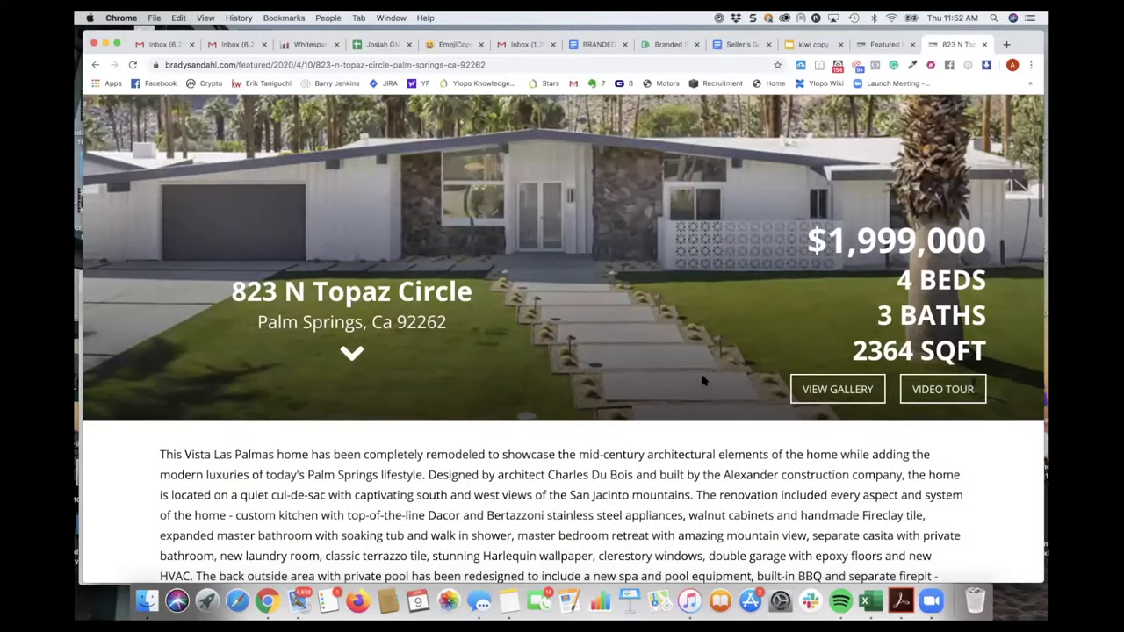
pyautogui.scroll(5, 703, 379)
pyautogui.scroll(-2, 703, 379)
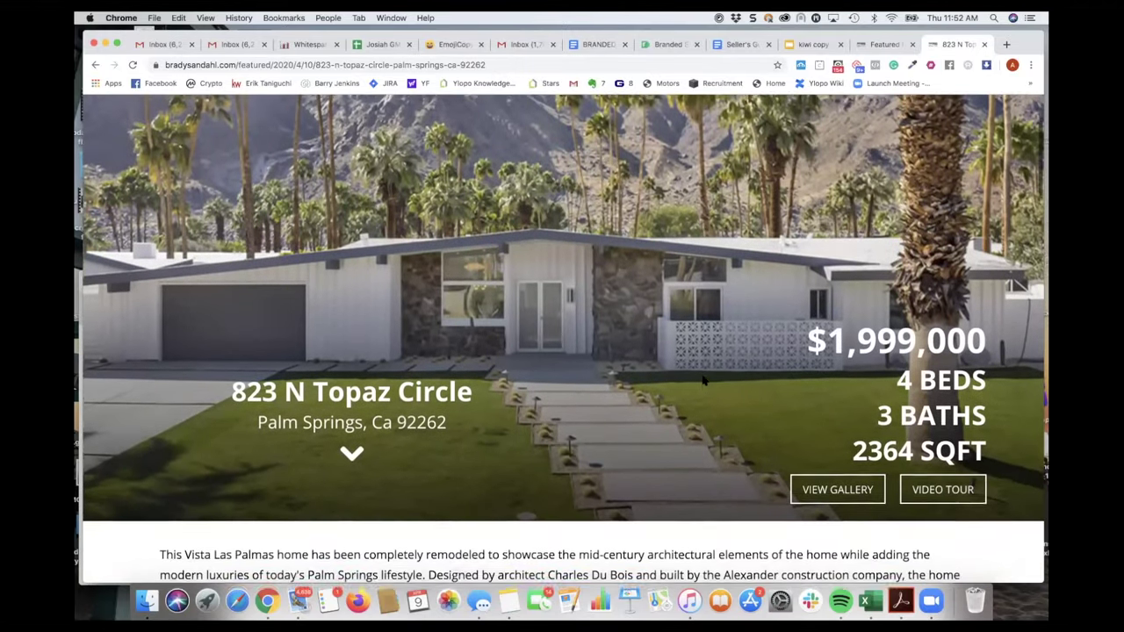
pyautogui.scroll(-1, 702, 379)
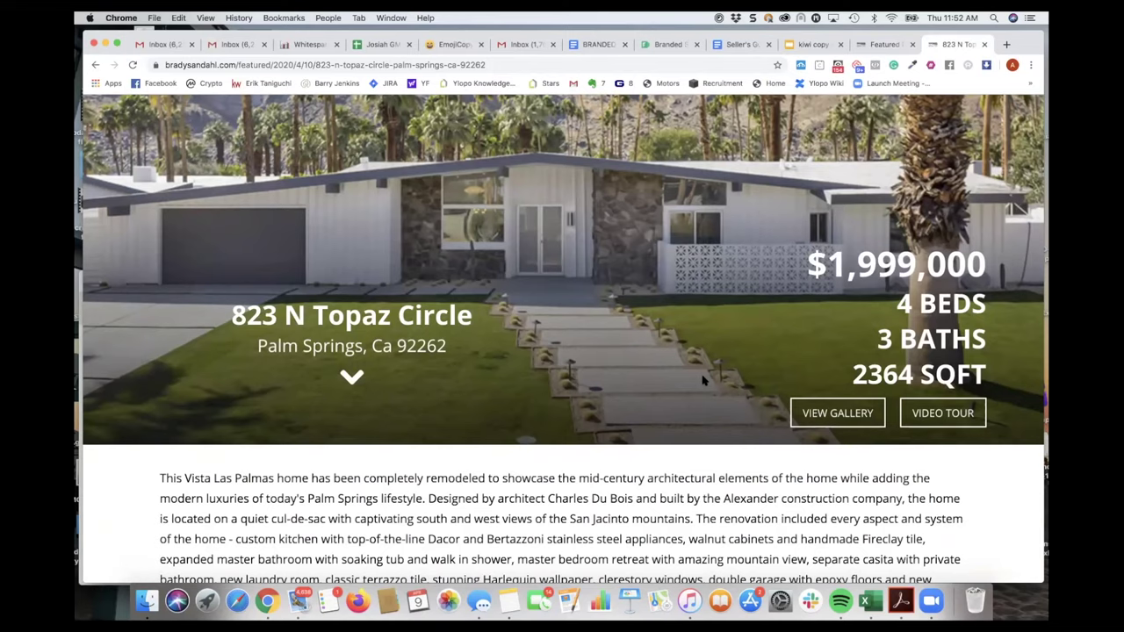
pyautogui.scroll(-1, 702, 380)
pyautogui.scroll(-4, 703, 380)
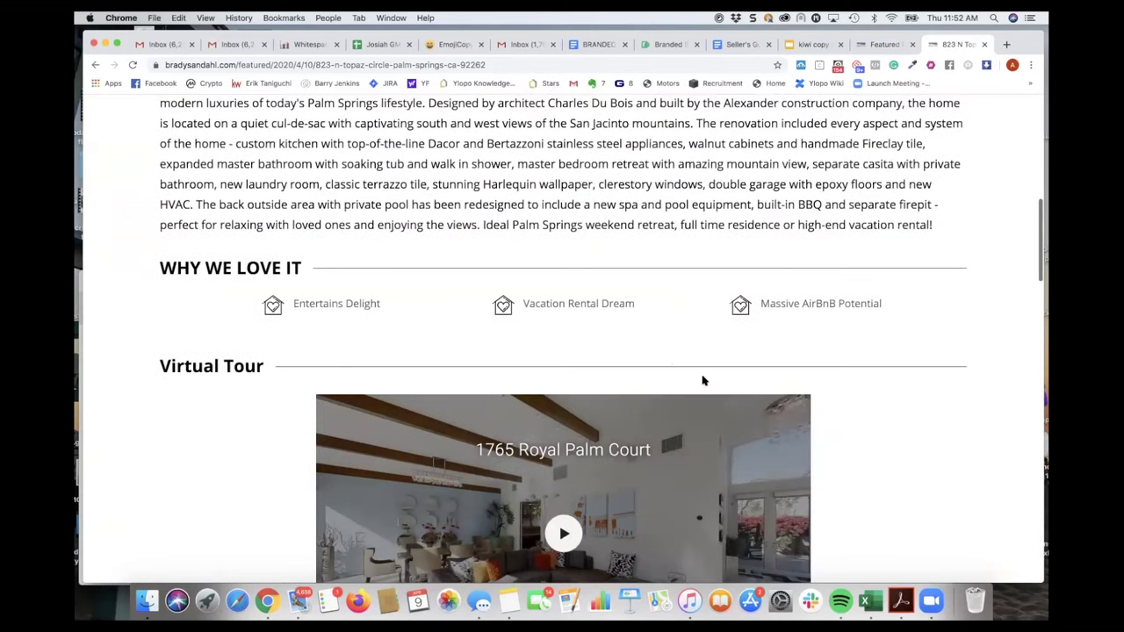
pyautogui.scroll(-4, 702, 380)
pyautogui.scroll(-2, 702, 379)
pyautogui.scroll(8, 702, 379)
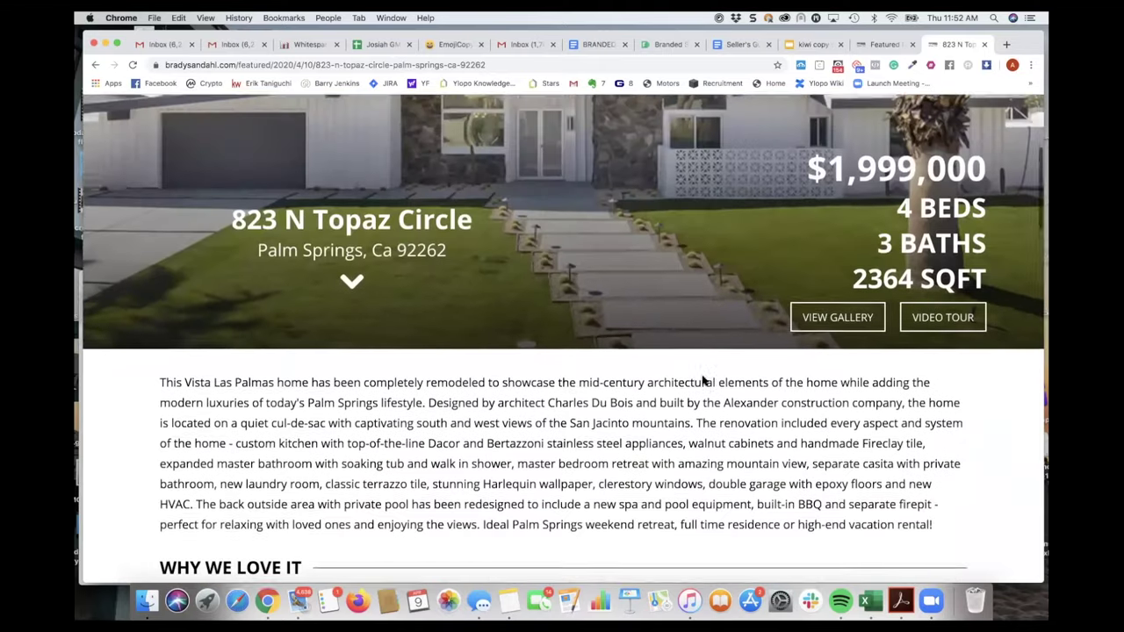
pyautogui.scroll(4, 702, 379)
pyautogui.scroll(-2, 703, 380)
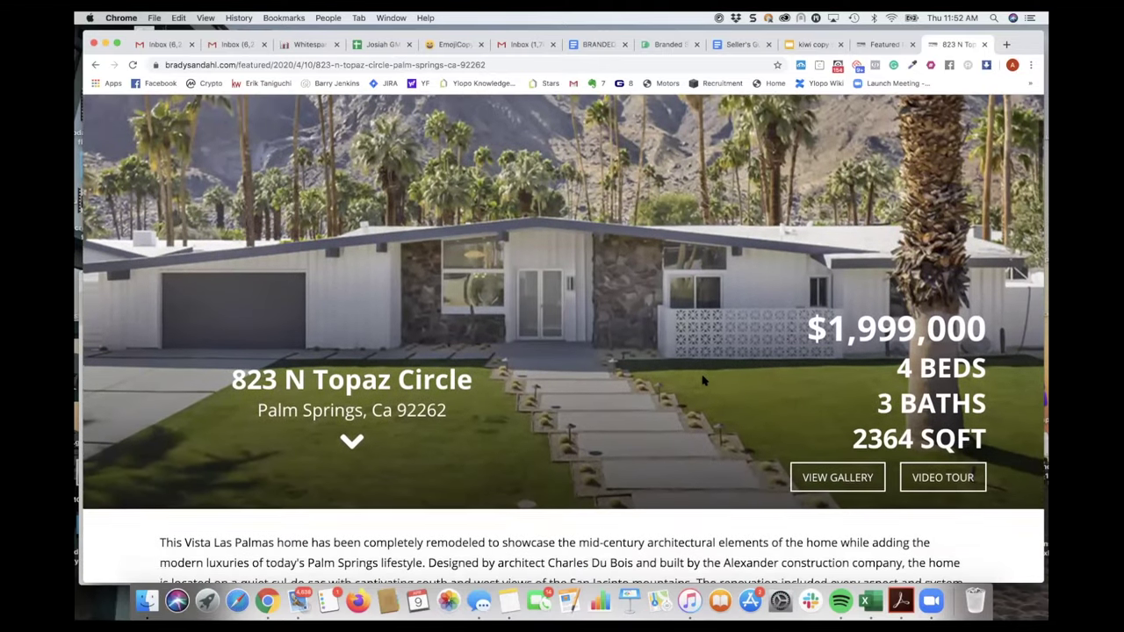
pyautogui.scroll(-2, 703, 380)
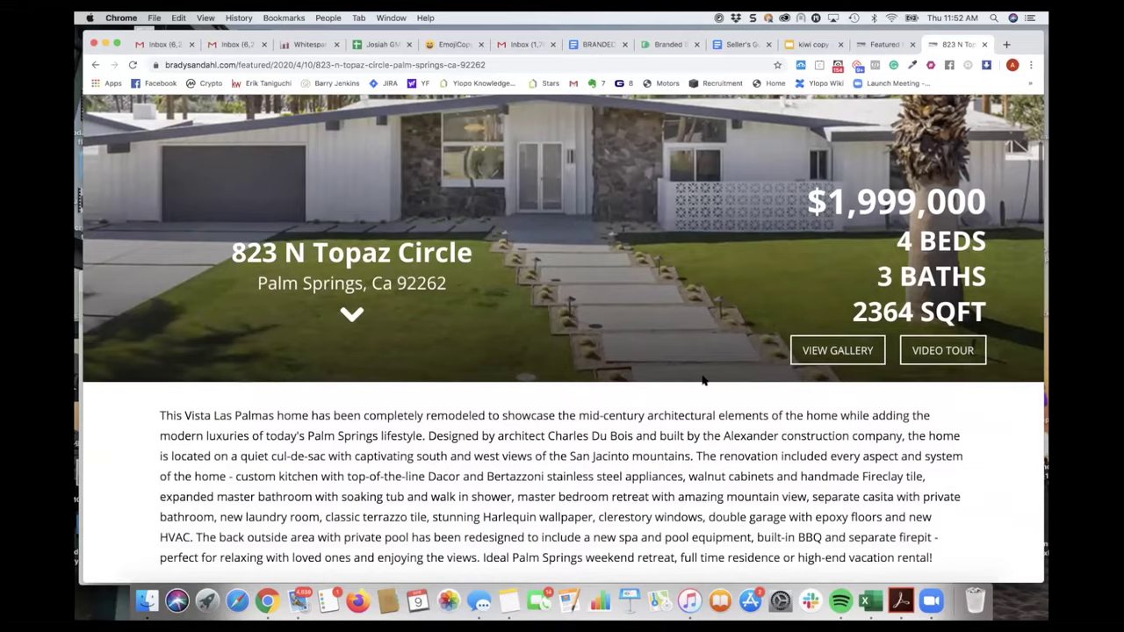
pyautogui.scroll(-2, 703, 379)
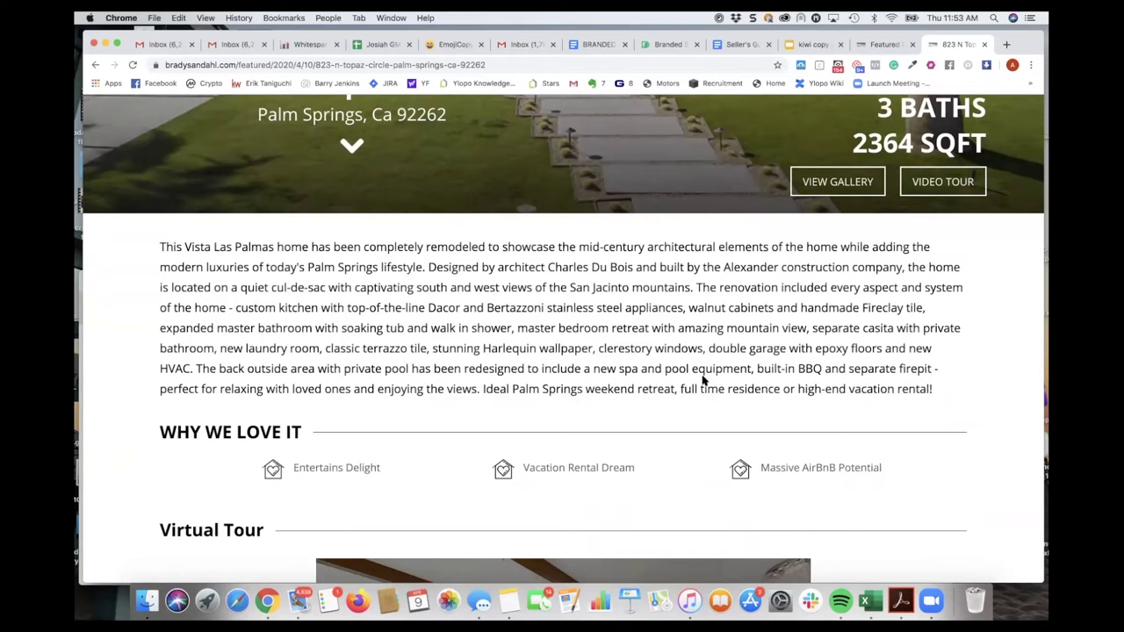
pyautogui.scroll(1, 703, 380)
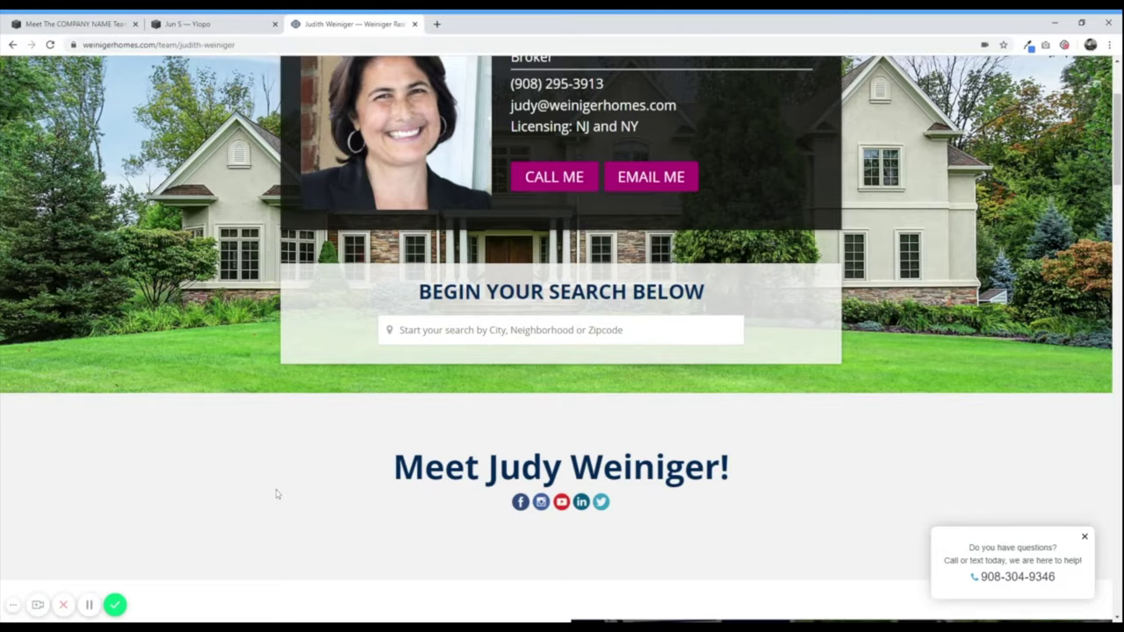
# - Review the reference agent page's greeting heading, social icons and bio paragraphs
pyautogui.scroll(-2, 198, 449)
pyautogui.scroll(-2, 265, 411)
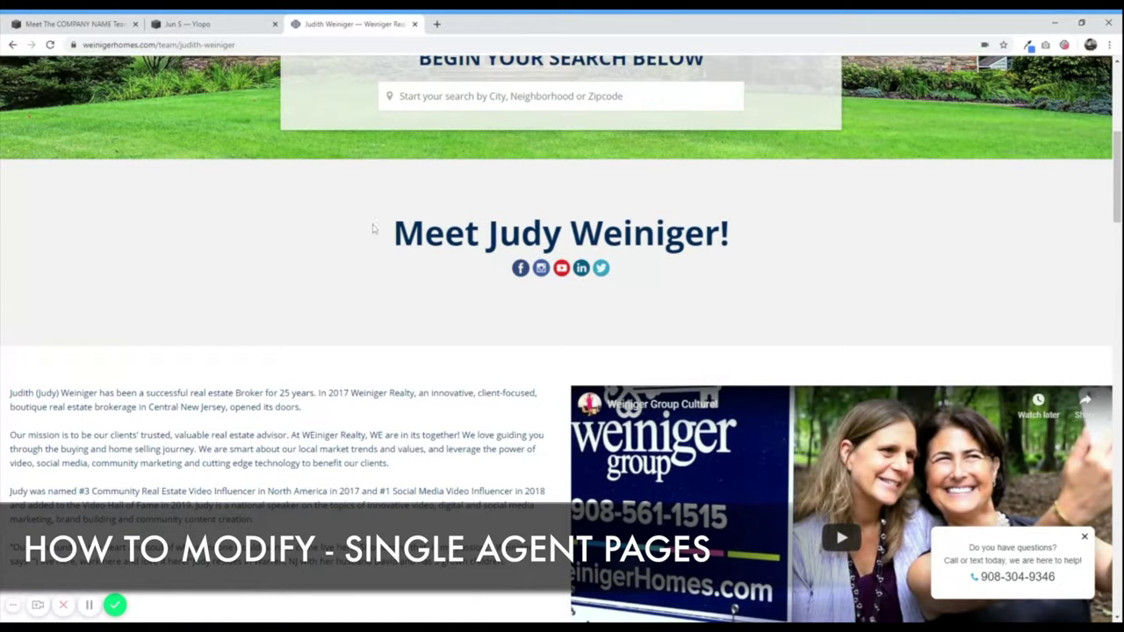
pyautogui.scroll(3, 296, 290)
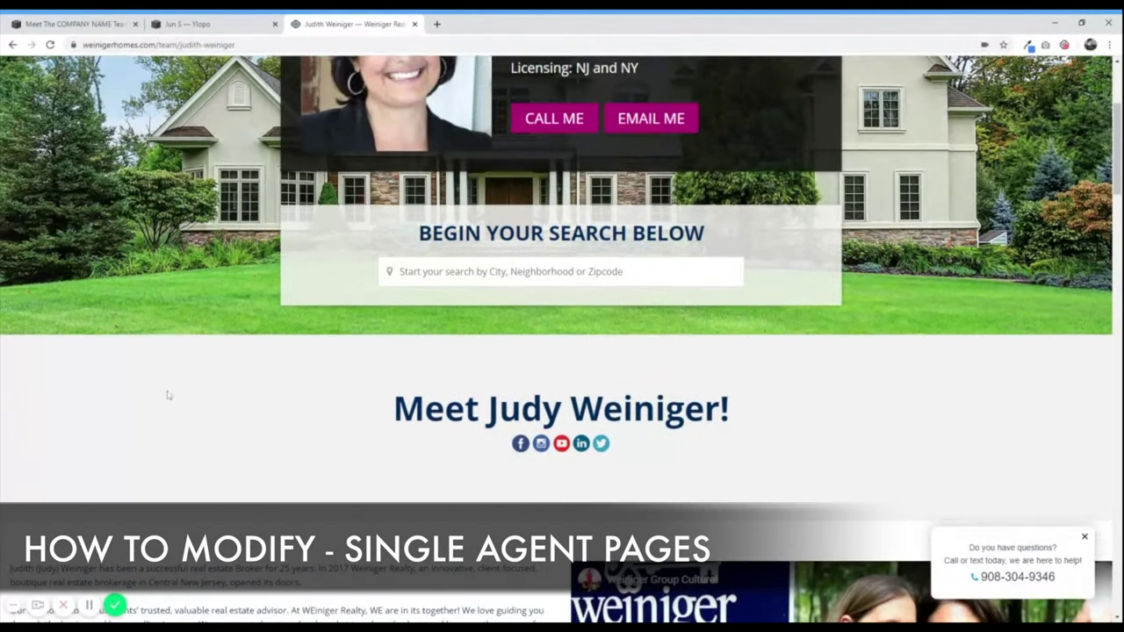
pyautogui.scroll(-4, 218, 380)
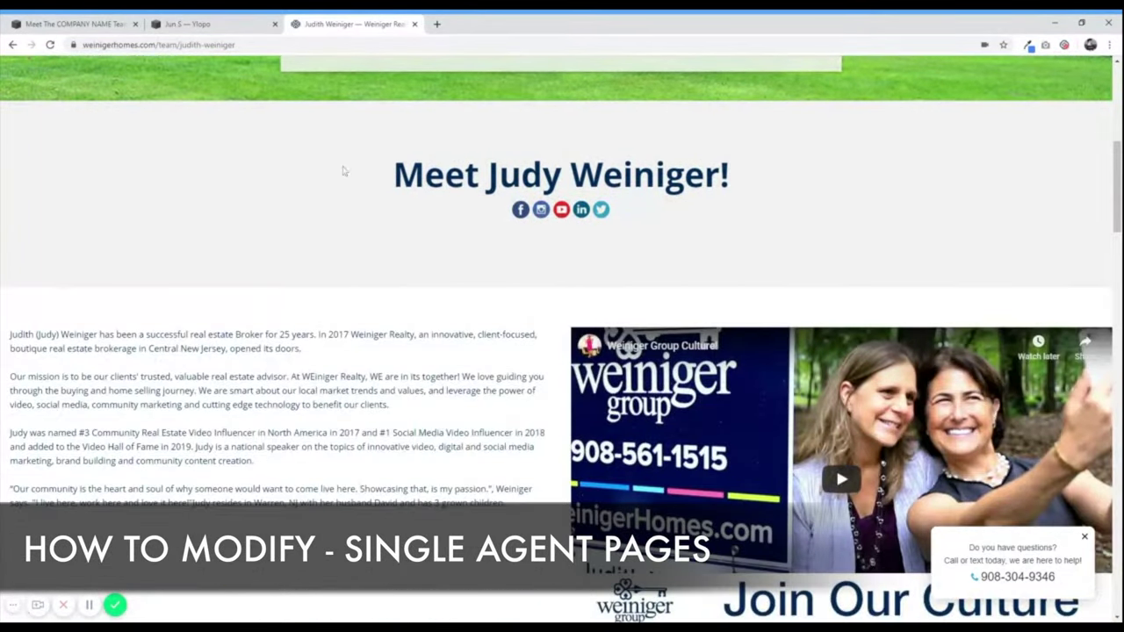
pyautogui.scroll(-1, 299, 266)
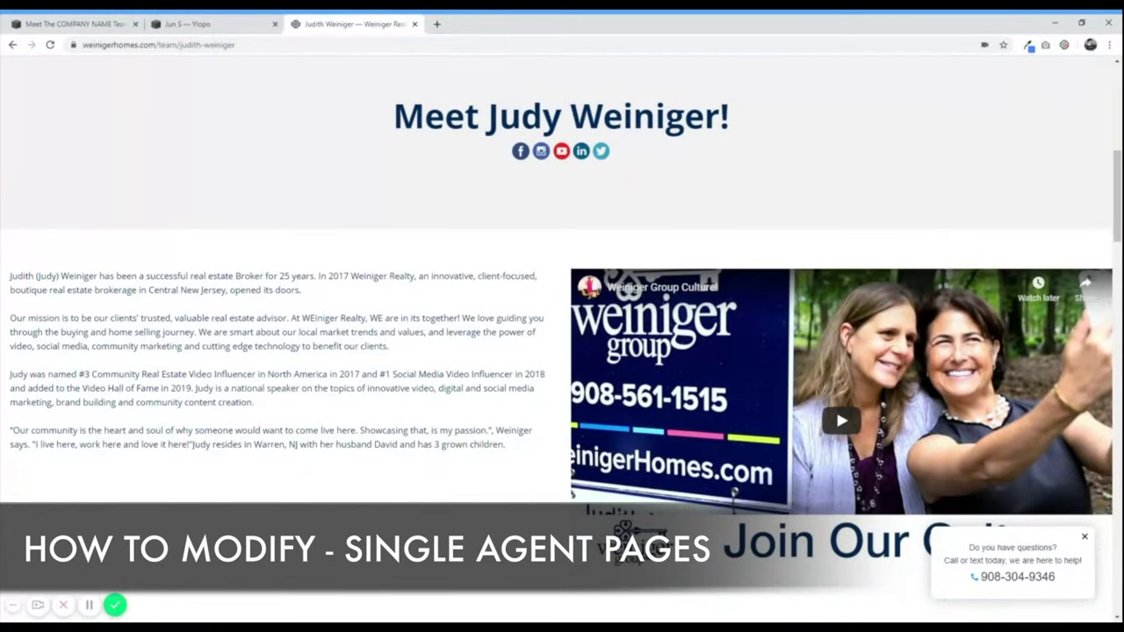
pyautogui.scroll(-2, 562, 308)
pyautogui.scroll(3, 296, 348)
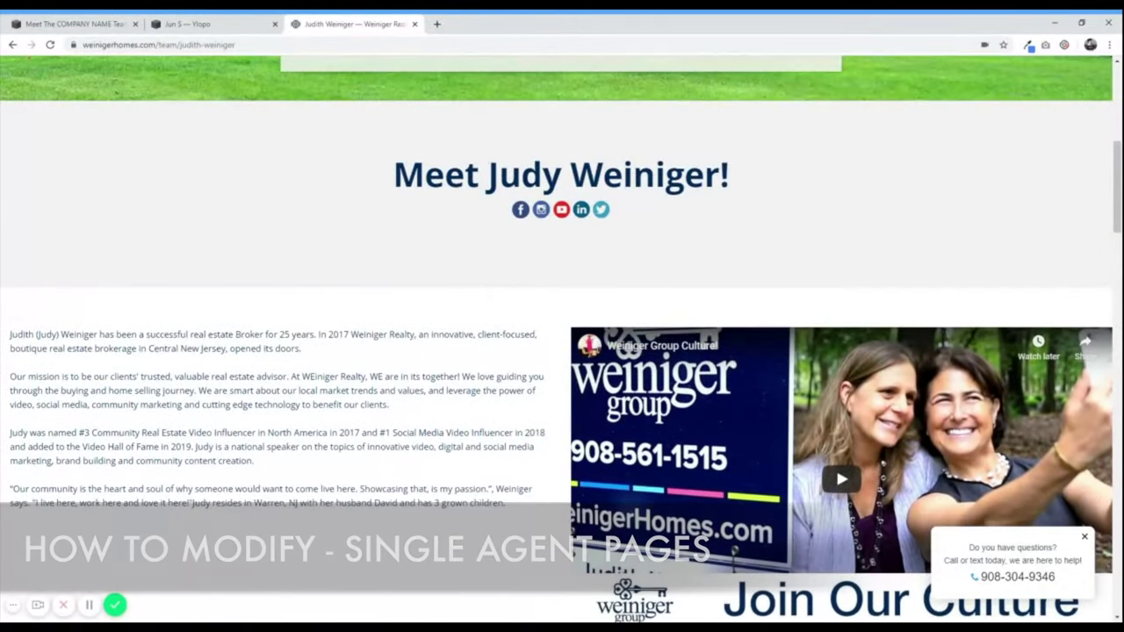
pyautogui.moveTo(391, 176); pyautogui.dragTo(839, 217)
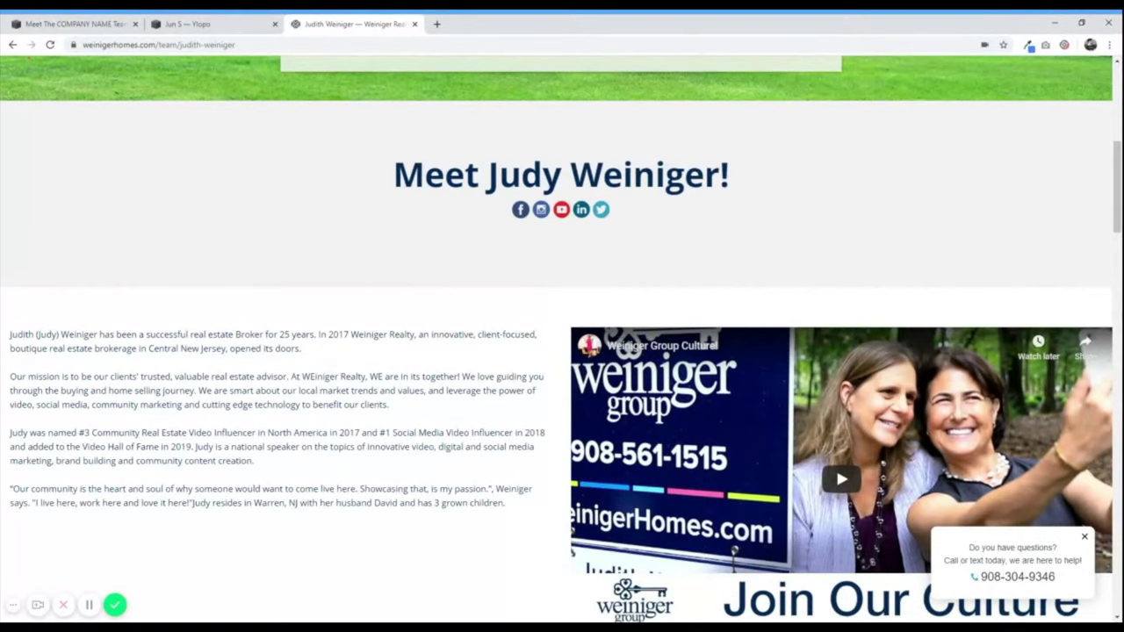
pyautogui.scroll(-2, 124, 304)
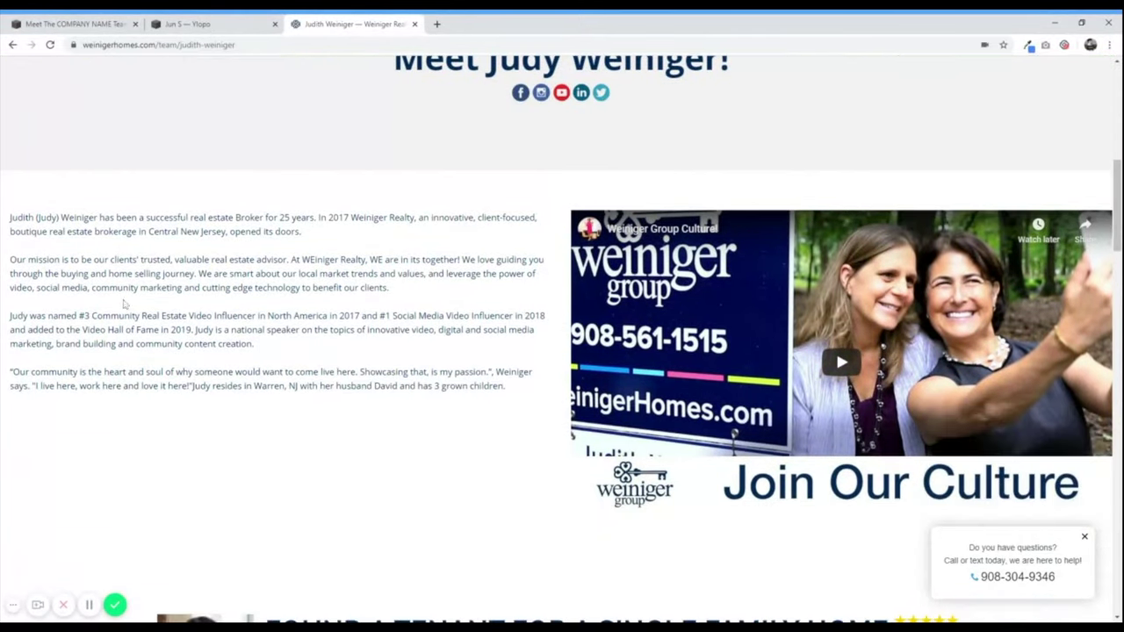
pyautogui.moveTo(56, 216); pyautogui.dragTo(396, 409)
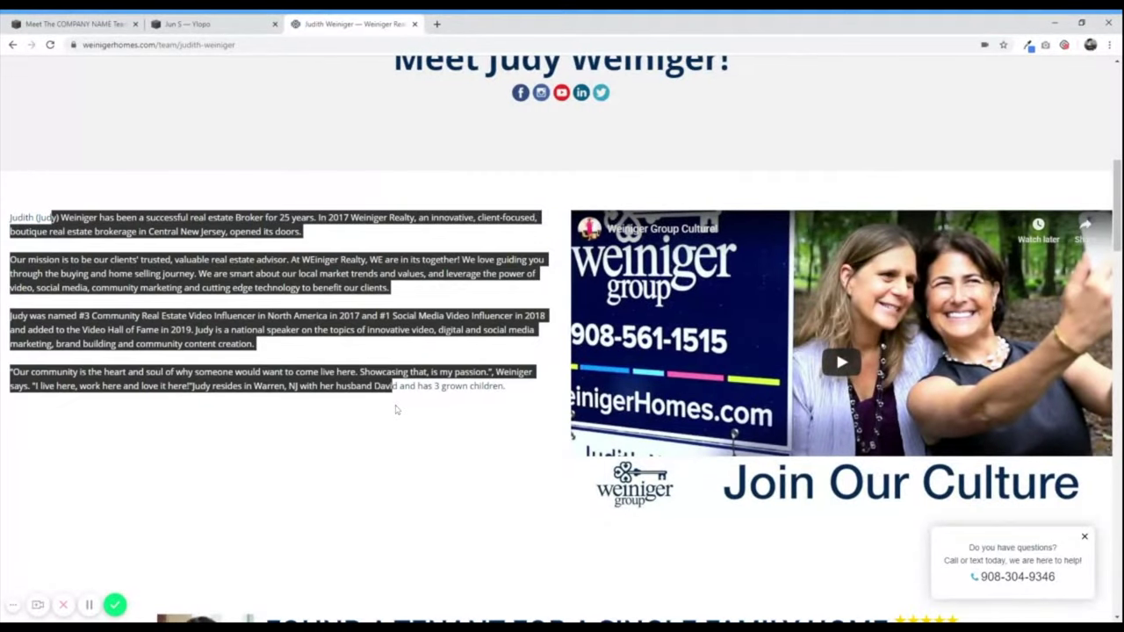
# - Finish scanning the reference page, then switch to the Jun S agent page
pyautogui.scroll(-10, 724, 389)
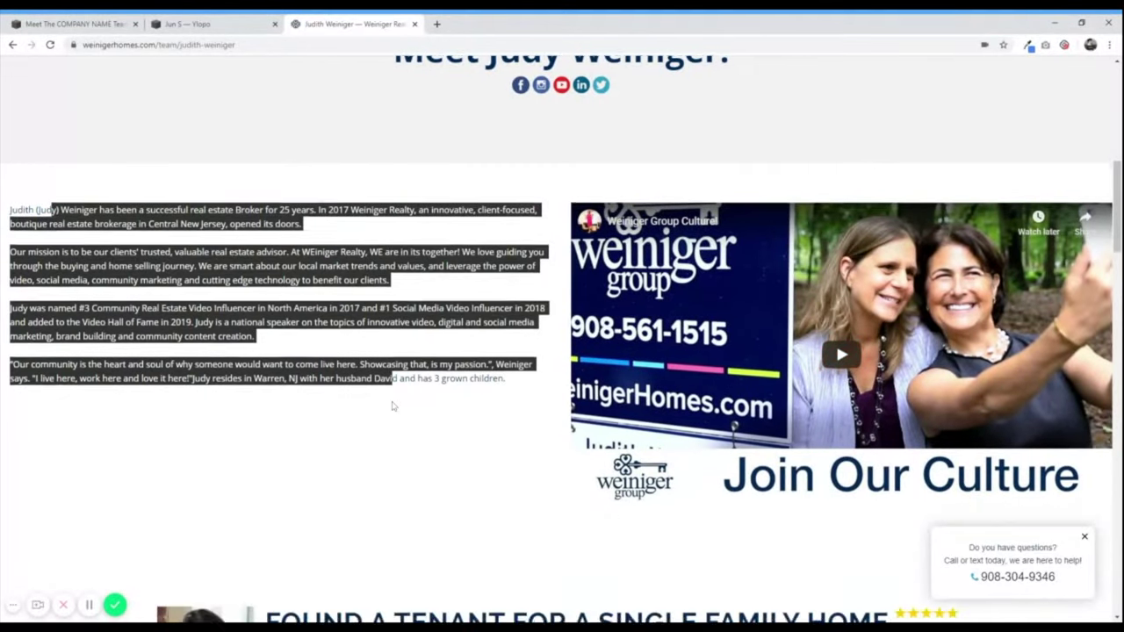
pyautogui.scroll(-6, 159, 403)
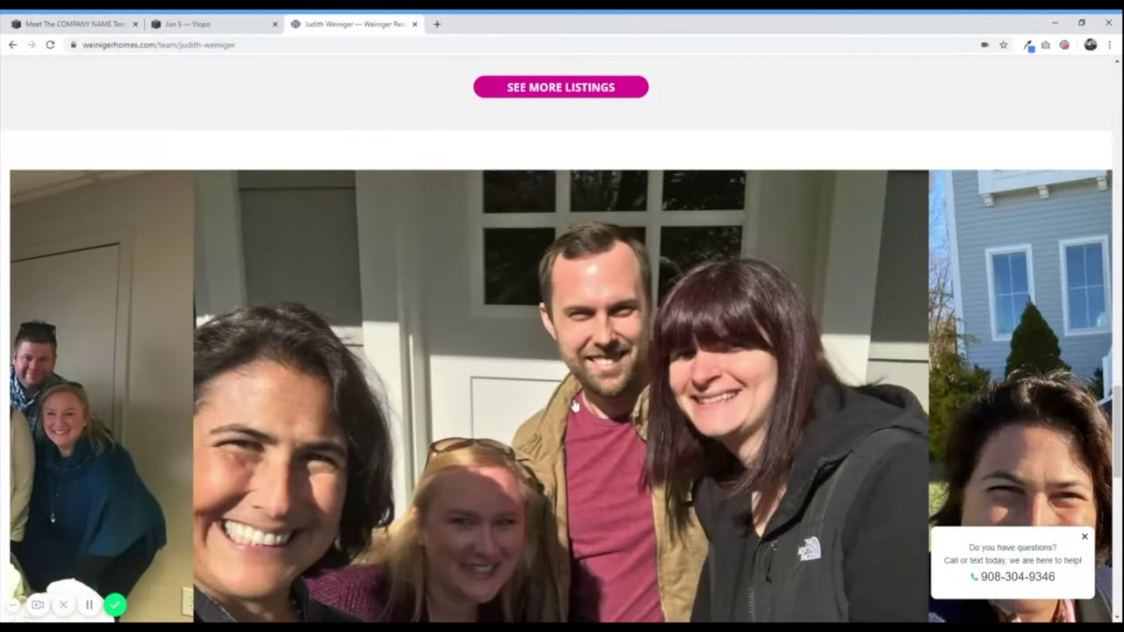
pyautogui.scroll(10, 389, 460)
pyautogui.scroll(10, 195, 493)
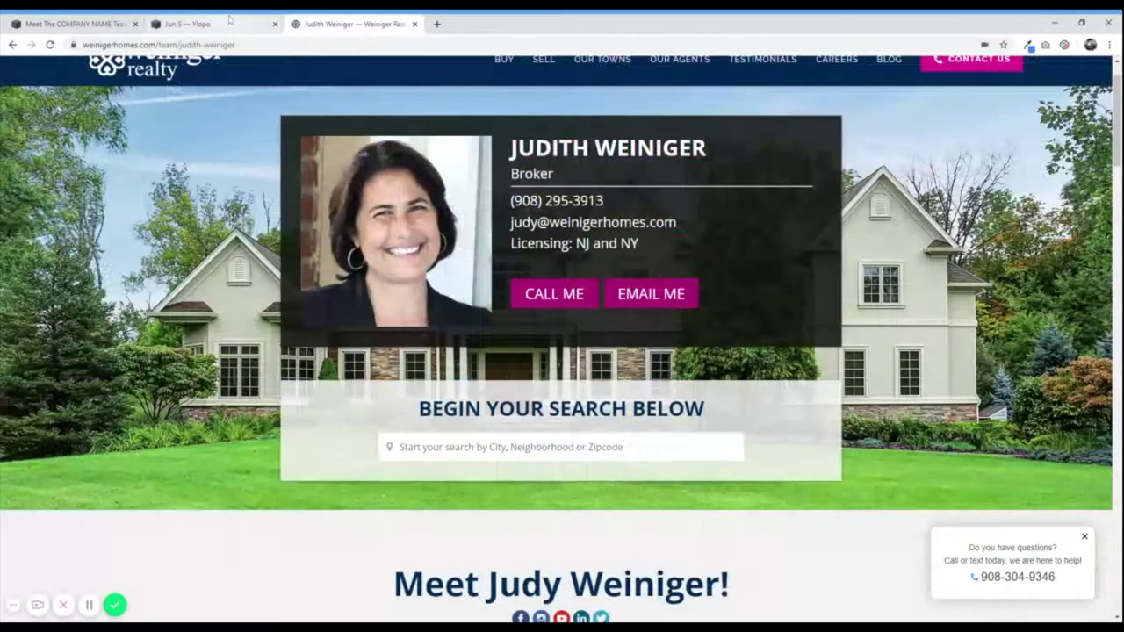
pyautogui.click(186, 24)
pyautogui.scroll(-5, 395, 325)
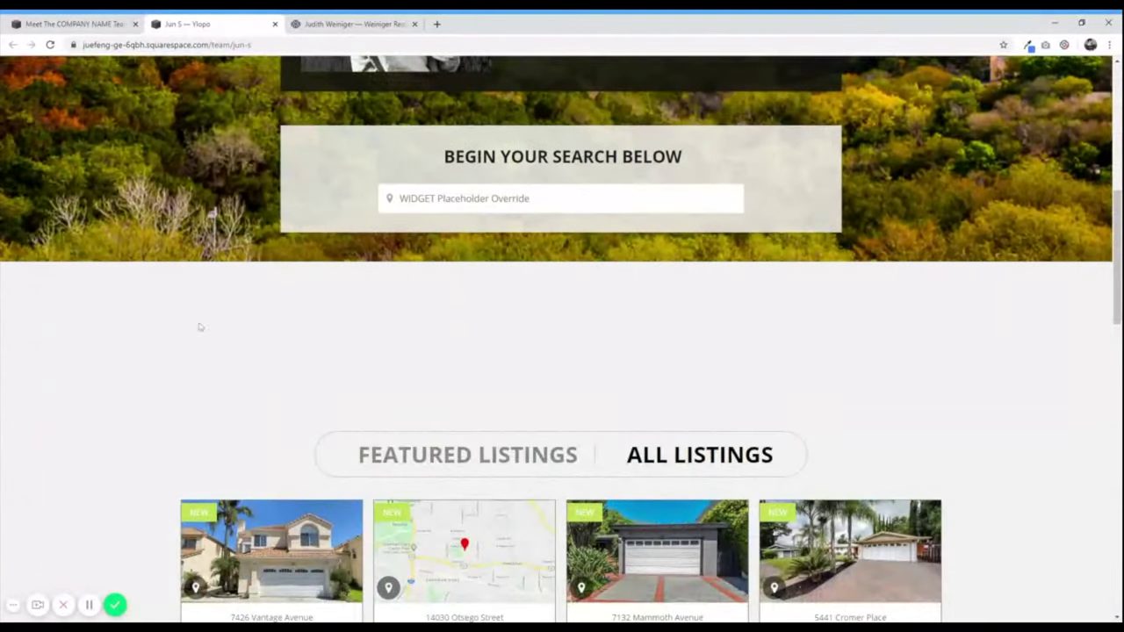
# - Scroll through the Jun S page's Realtor profile card, eight new listings and three city tiles
pyautogui.scroll(4, 213, 321)
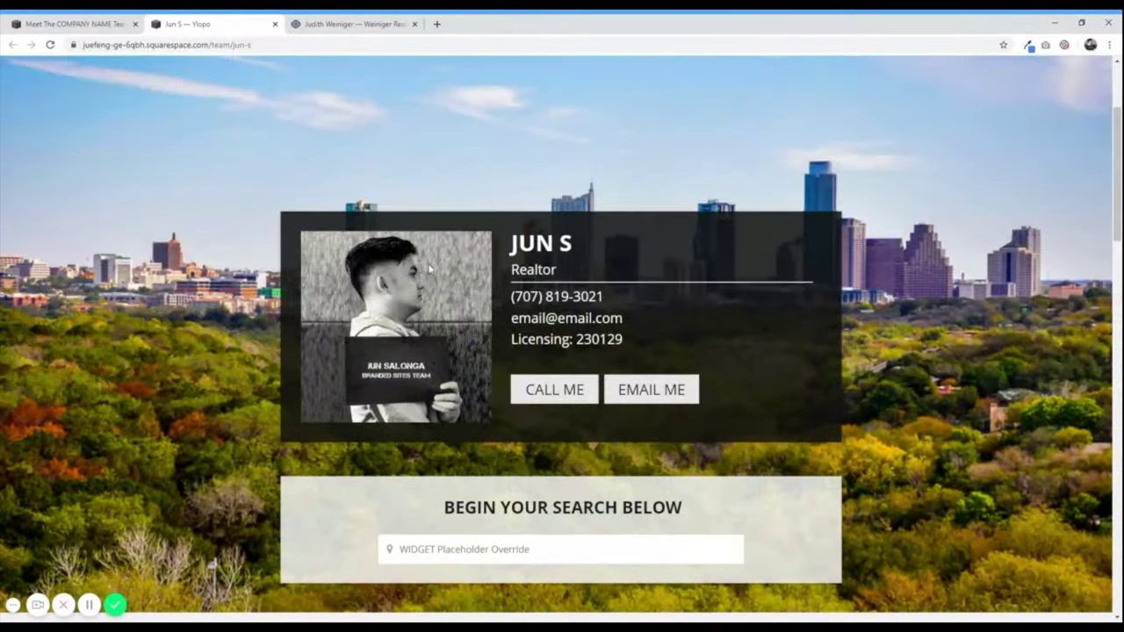
pyautogui.scroll(-10, 163, 349)
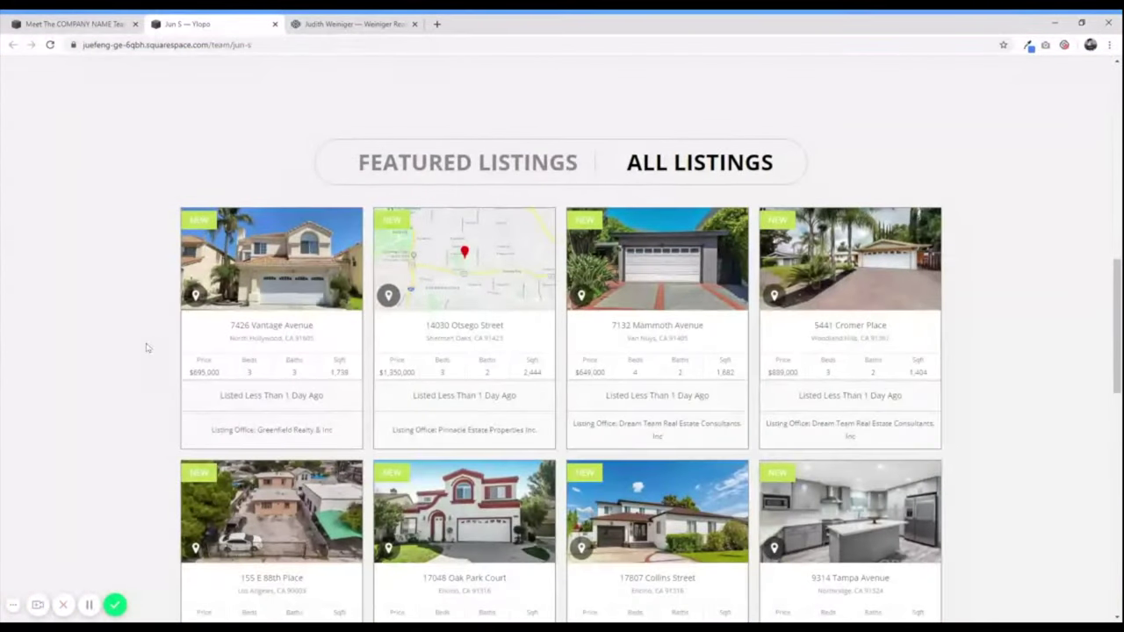
pyautogui.scroll(-3, 147, 349)
pyautogui.scroll(8, 146, 351)
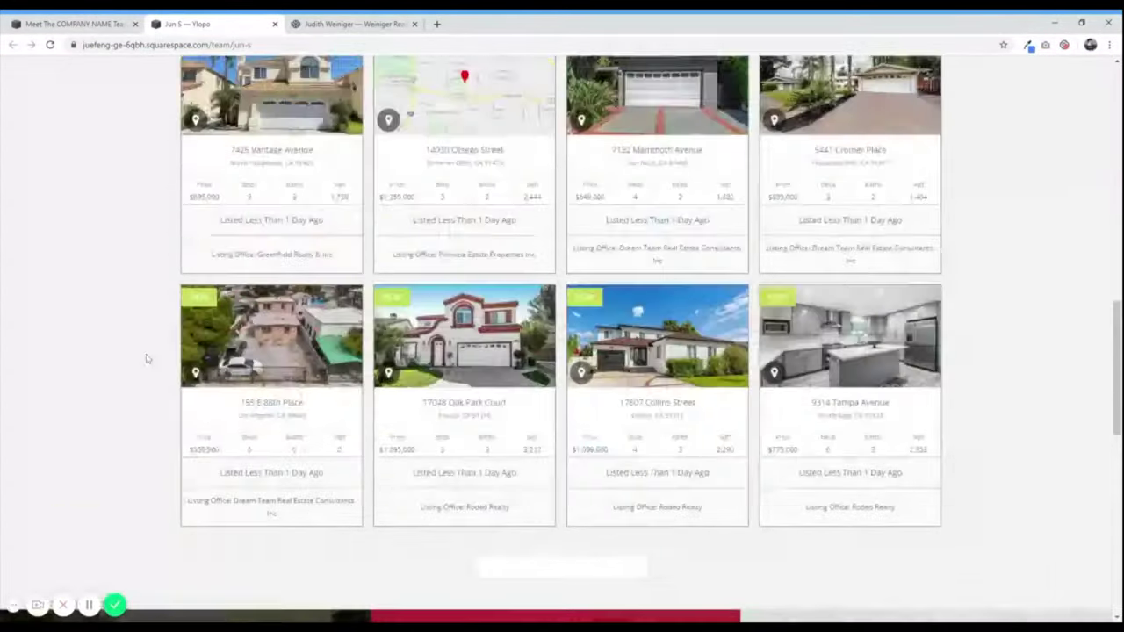
pyautogui.scroll(-4, 364, 253)
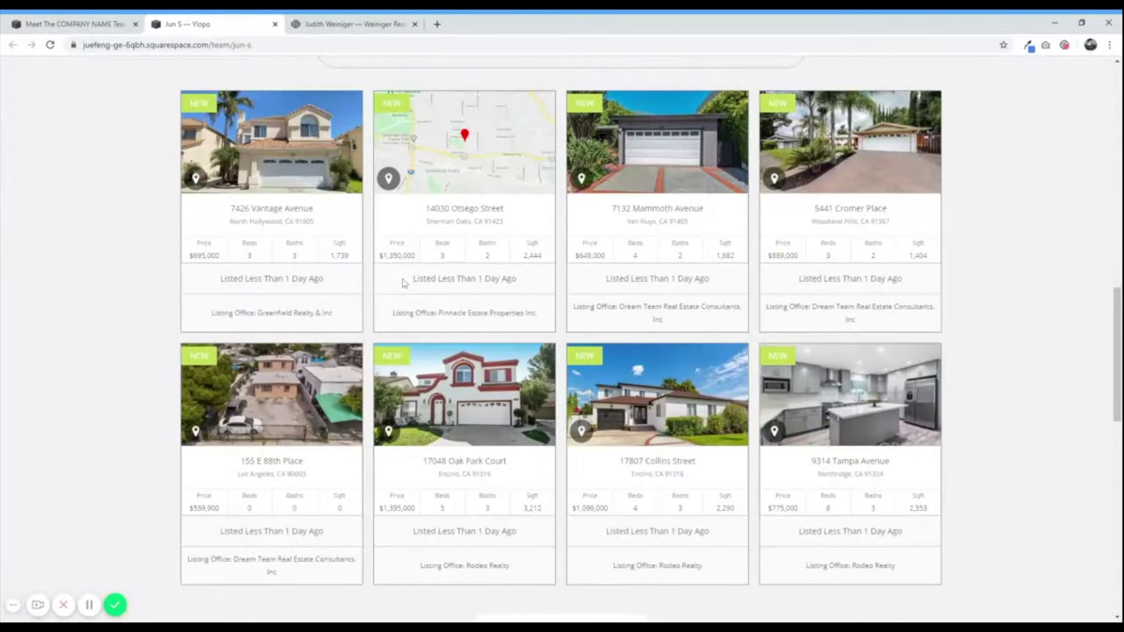
pyautogui.scroll(-4, 67, 378)
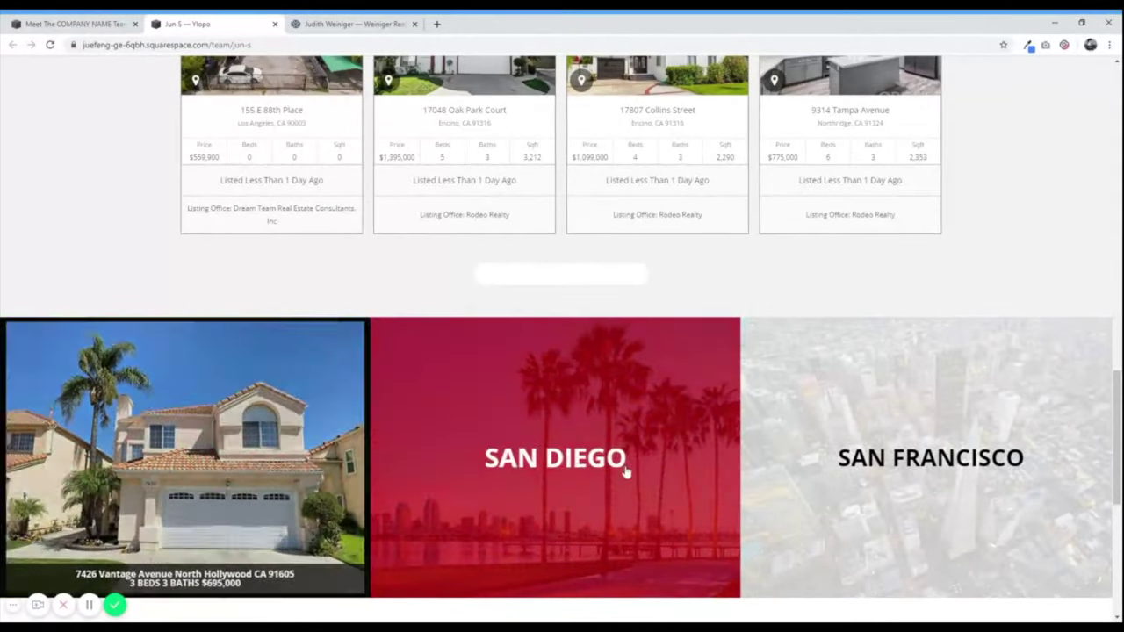
pyautogui.scroll(10, 130, 295)
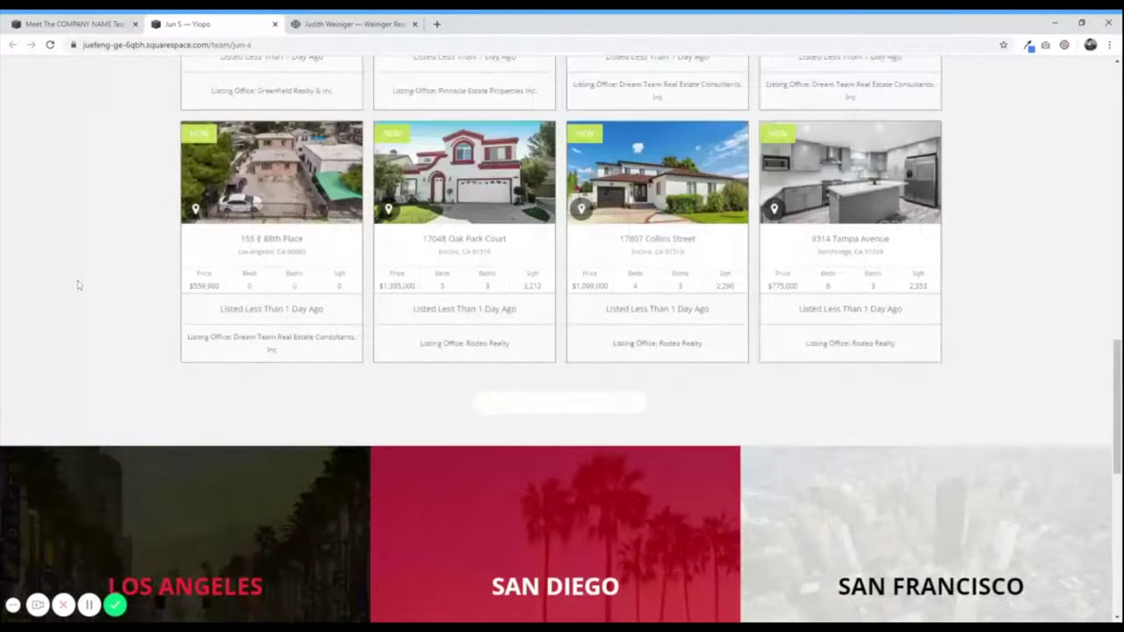
pyautogui.scroll(3, 148, 365)
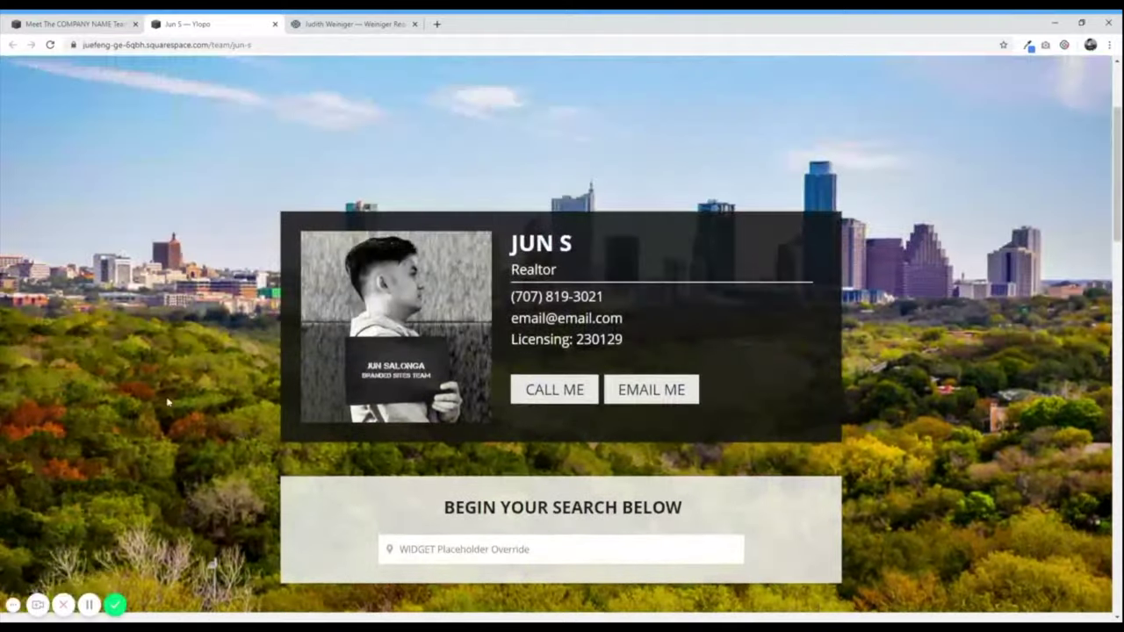
pyautogui.scroll(-1, 171, 360)
pyautogui.scroll(3, 185, 316)
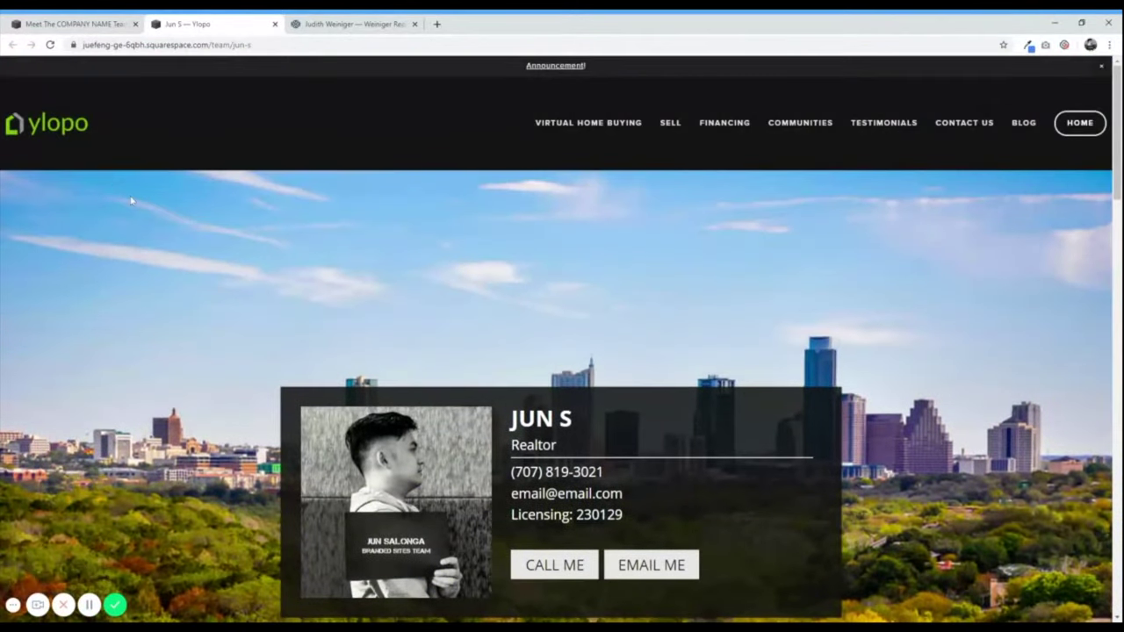
pyautogui.click(54, 17)
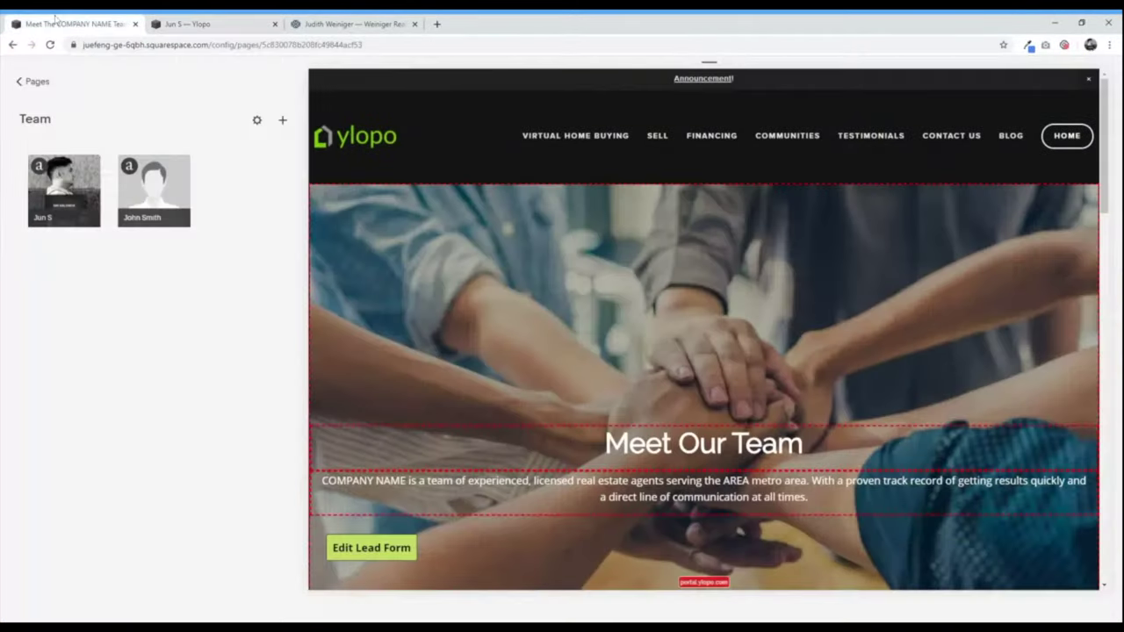
pyautogui.scroll(-3, 333, 268)
pyautogui.scroll(3, 316, 323)
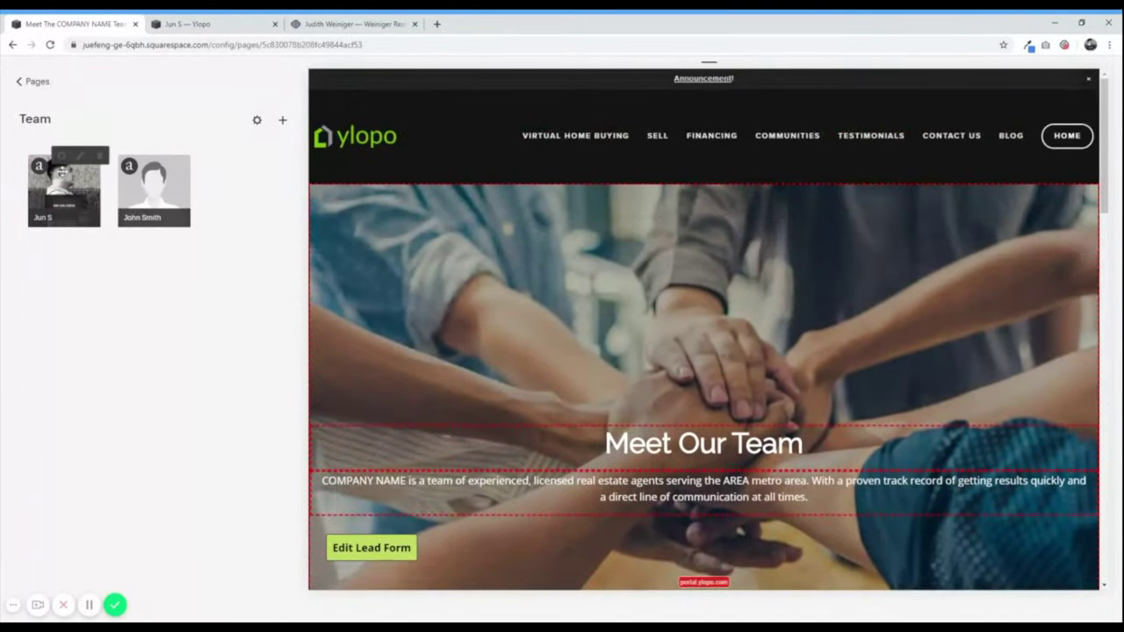
pyautogui.hotkey('ctrl', '3')
pyautogui.scroll(-2, 112, 417)
pyautogui.scroll(-1, 112, 417)
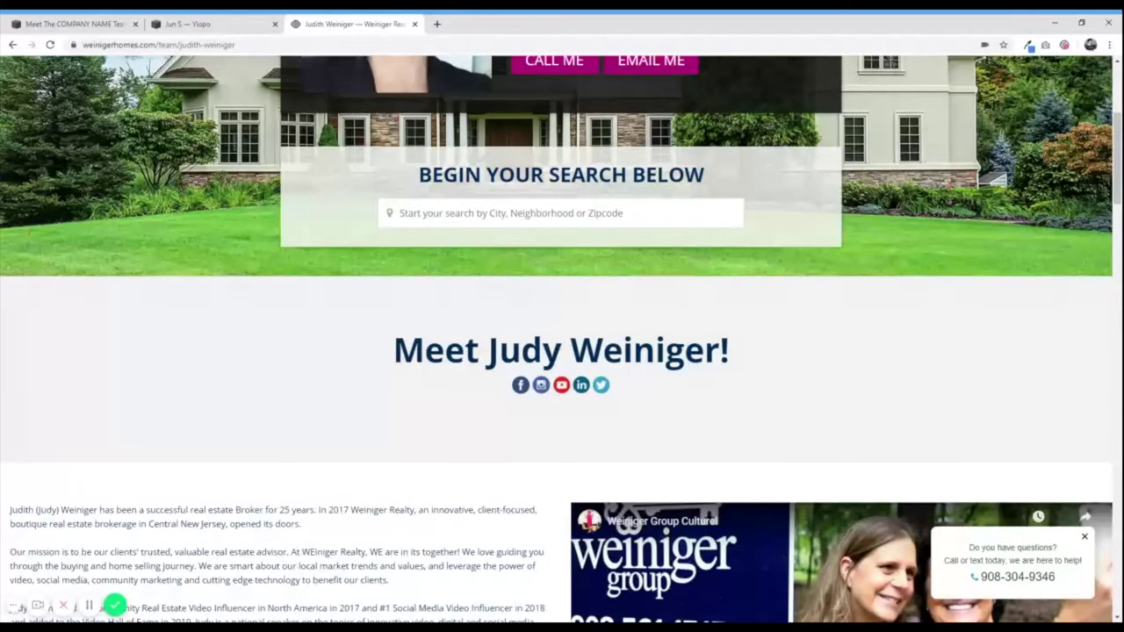
pyautogui.moveTo(389, 352); pyautogui.dragTo(851, 345)
pyautogui.click(837, 376)
pyautogui.click(75, 23)
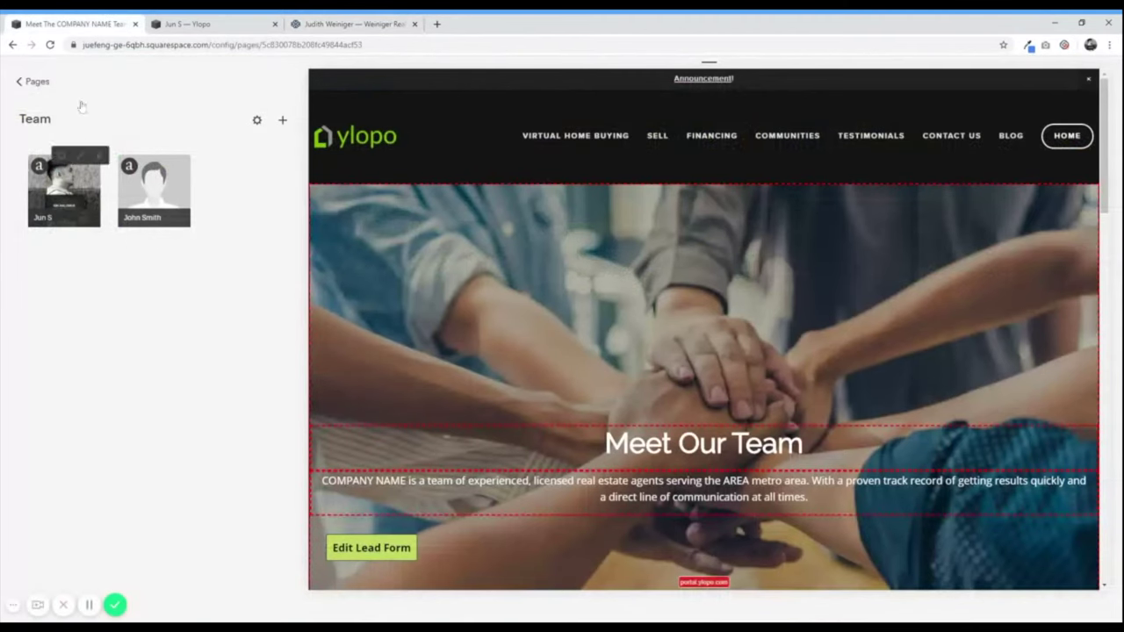
pyautogui.click(35, 82)
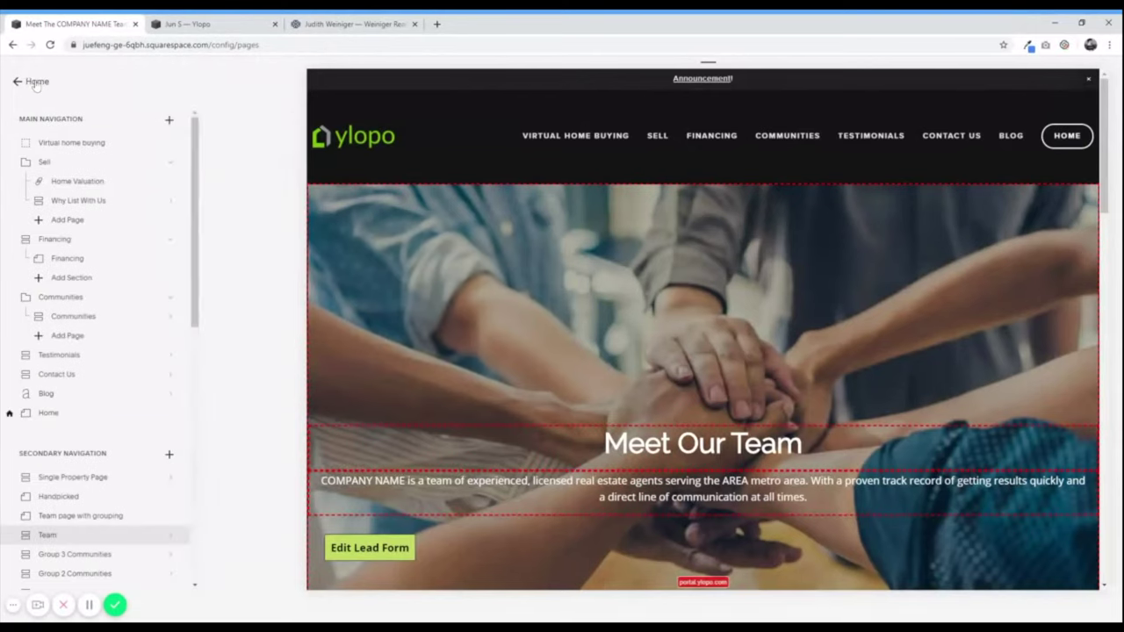
pyautogui.click(49, 99)
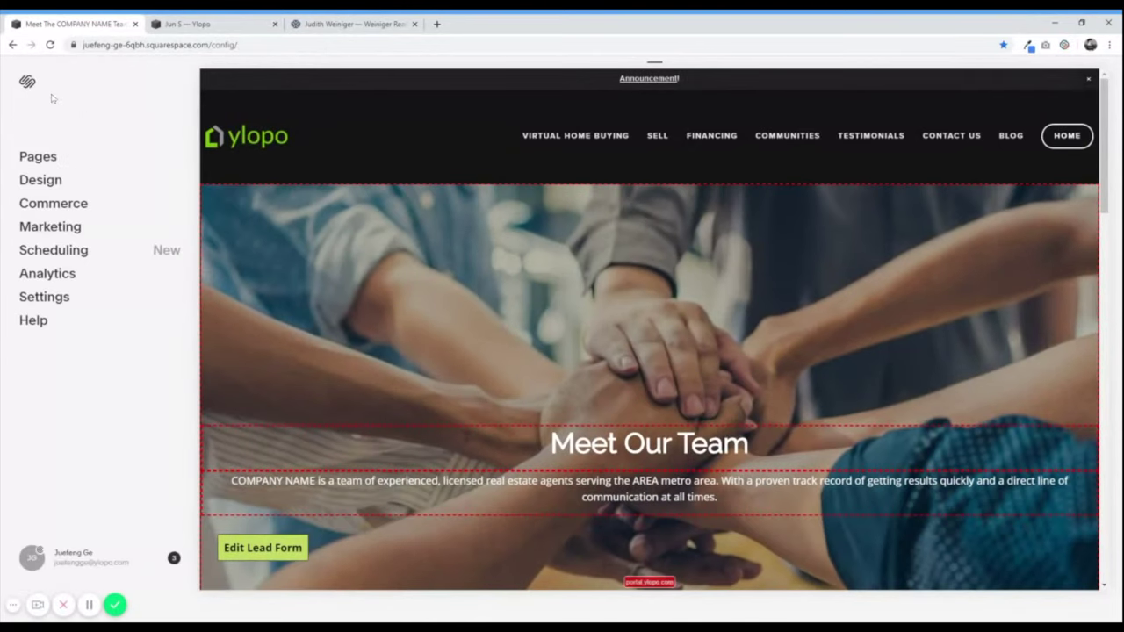
pyautogui.click(35, 158)
pyautogui.scroll(-5, 55, 348)
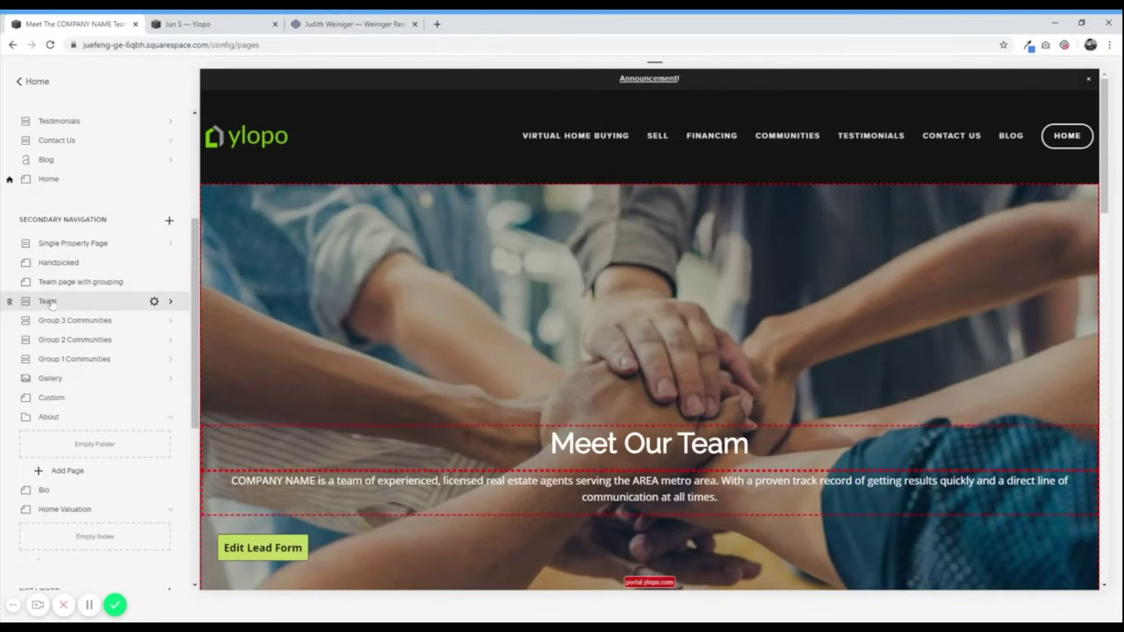
pyautogui.click(47, 301)
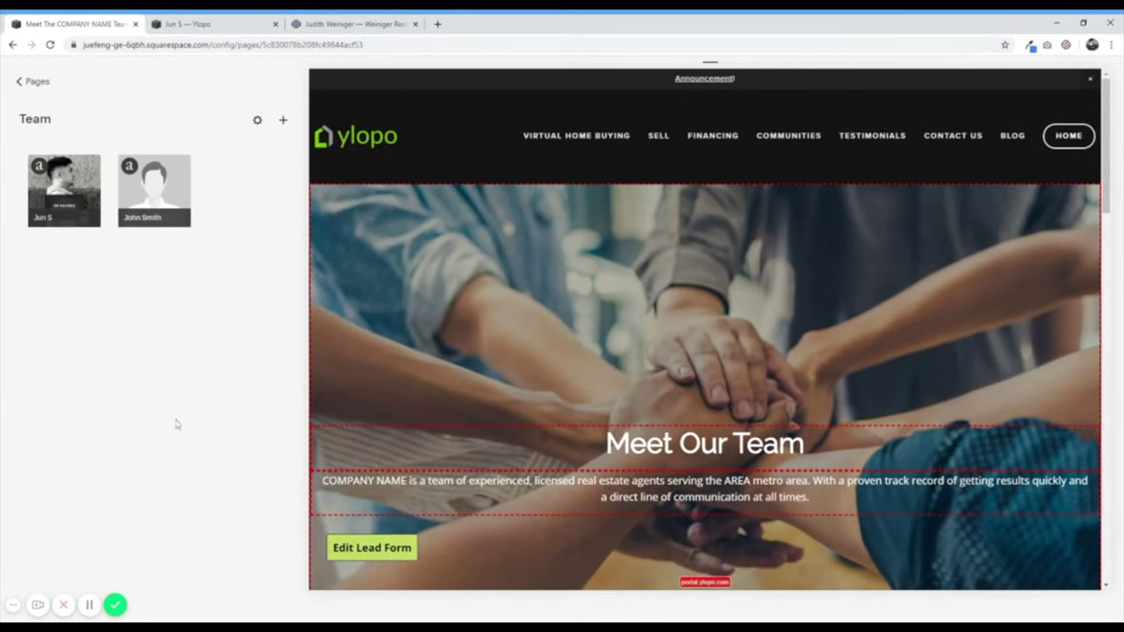
pyautogui.moveTo(62, 180)
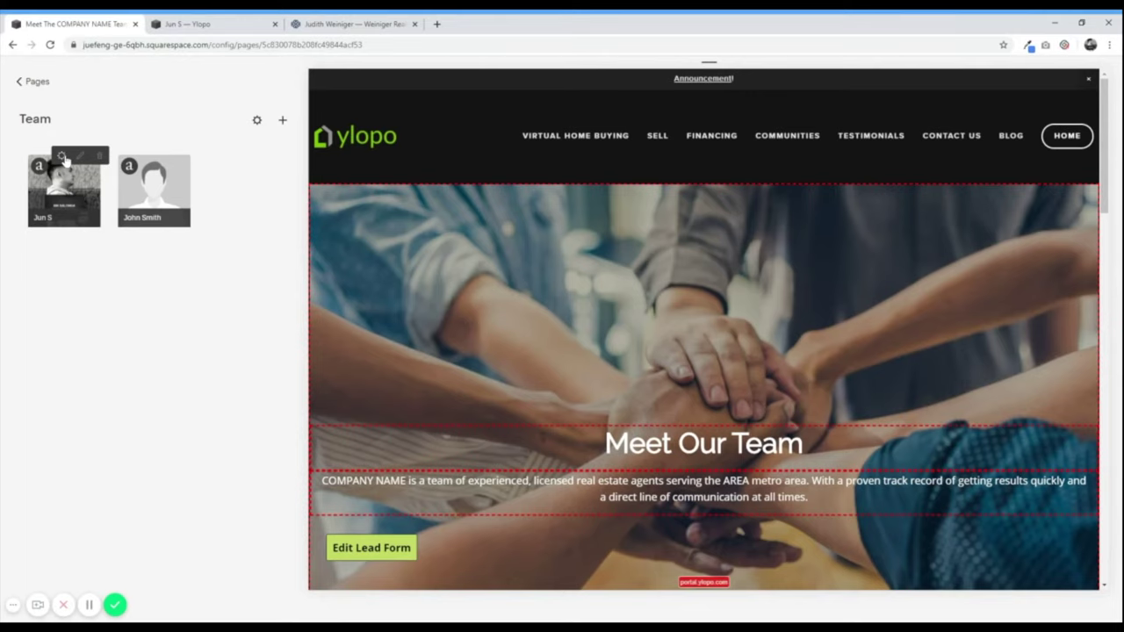
# - Write 'Greetings from Jun' in Jun S's body and make it a bold, centred Heading 1
pyautogui.click(60, 158)
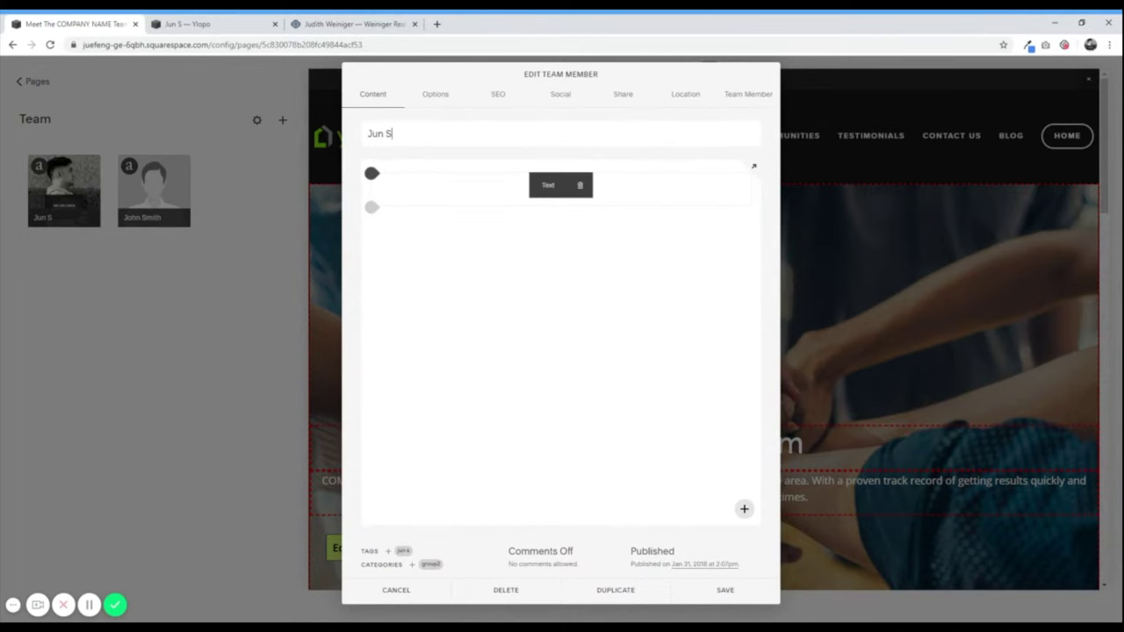
pyautogui.click(432, 218)
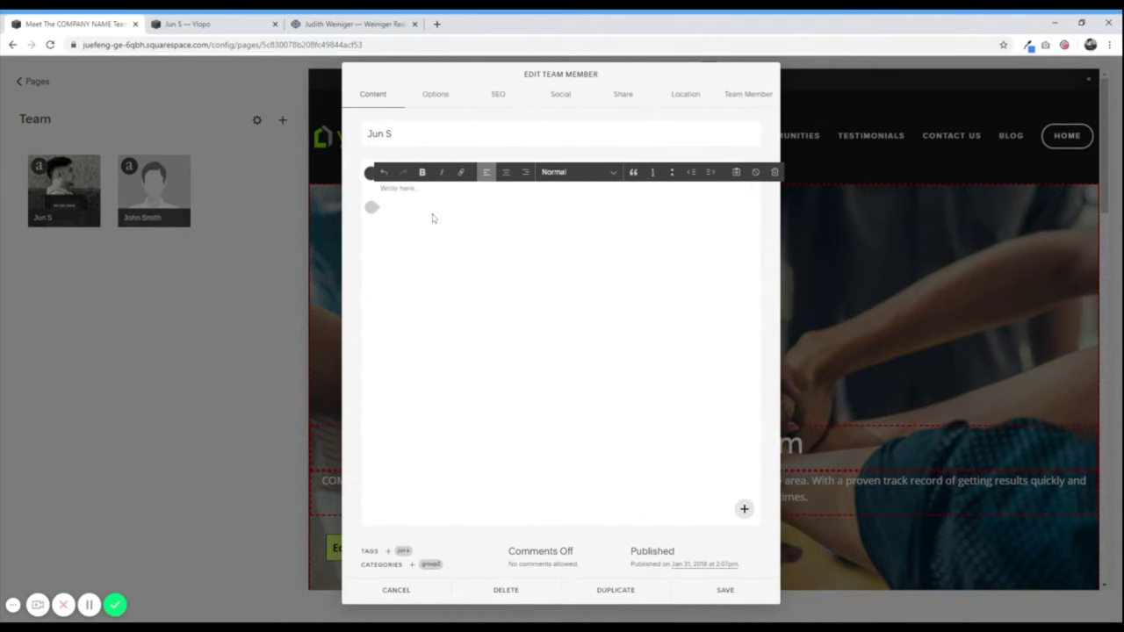
pyautogui.write('Gre')
pyautogui.hotkey('ctrl', 'a')
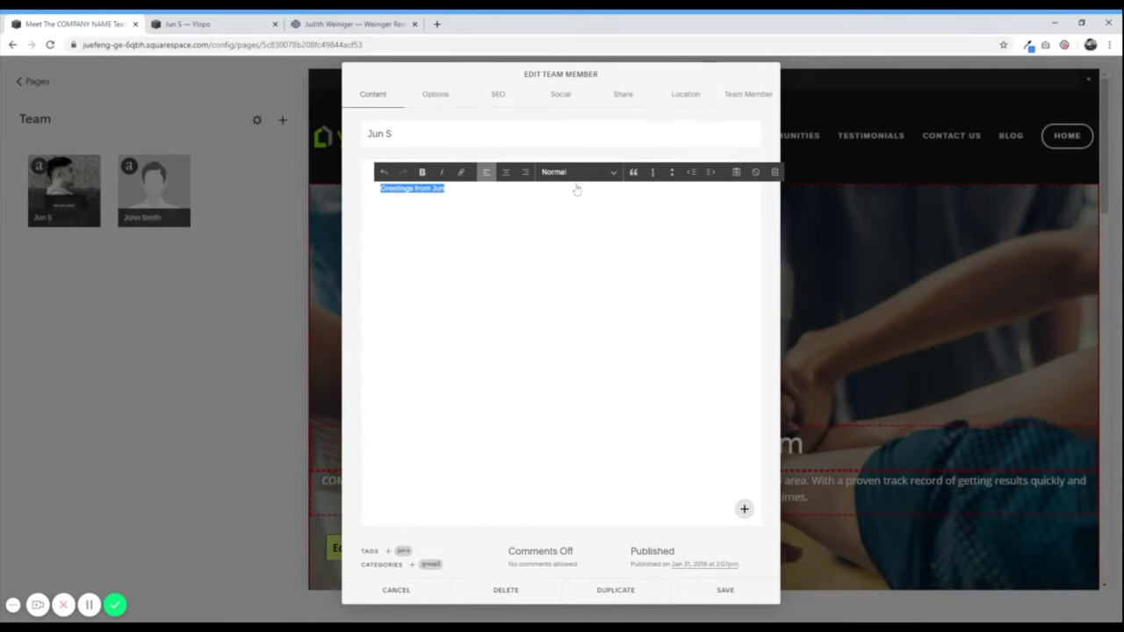
pyautogui.click(576, 189)
pyautogui.click(422, 174)
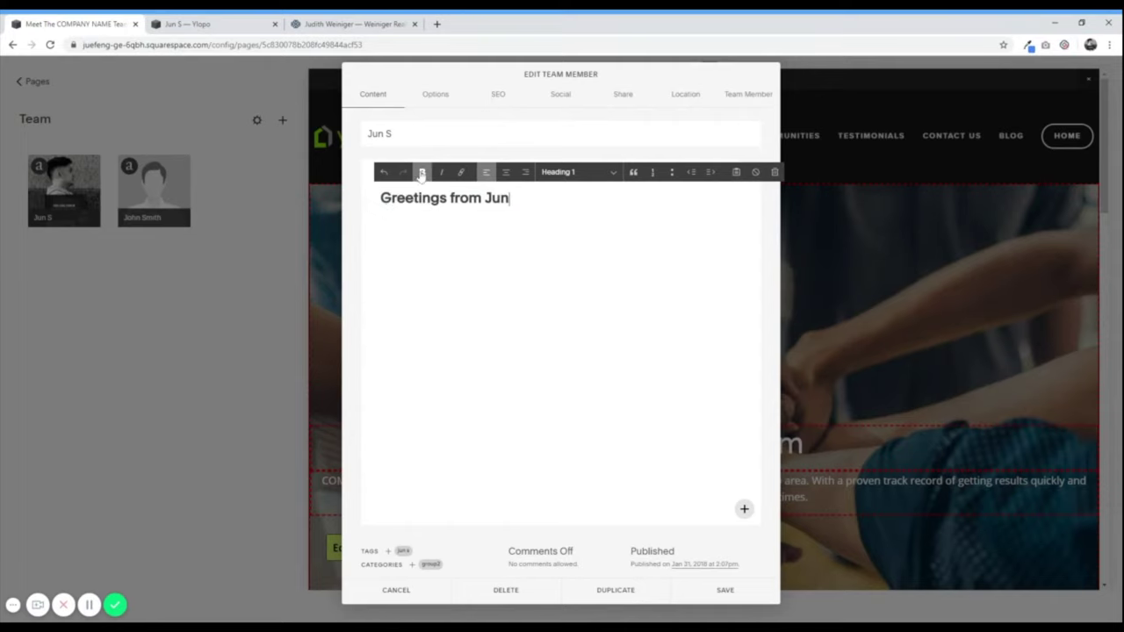
pyautogui.click(504, 173)
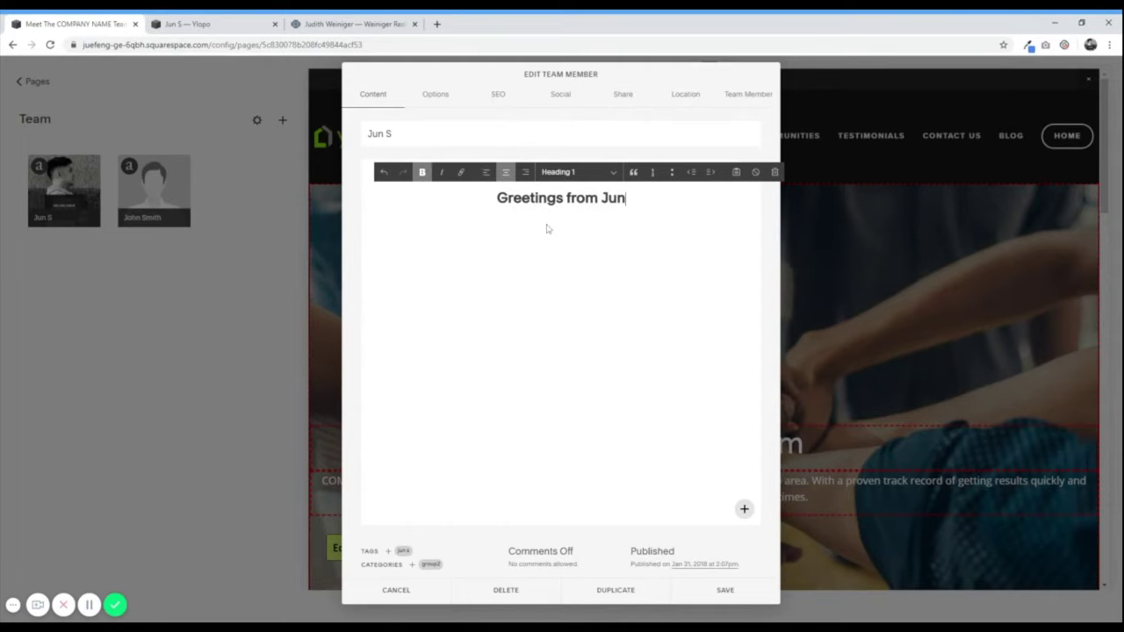
# - Bring up the content block list below the greeting heading to add a new block
pyautogui.moveTo(375, 206); pyautogui.dragTo(372, 207)
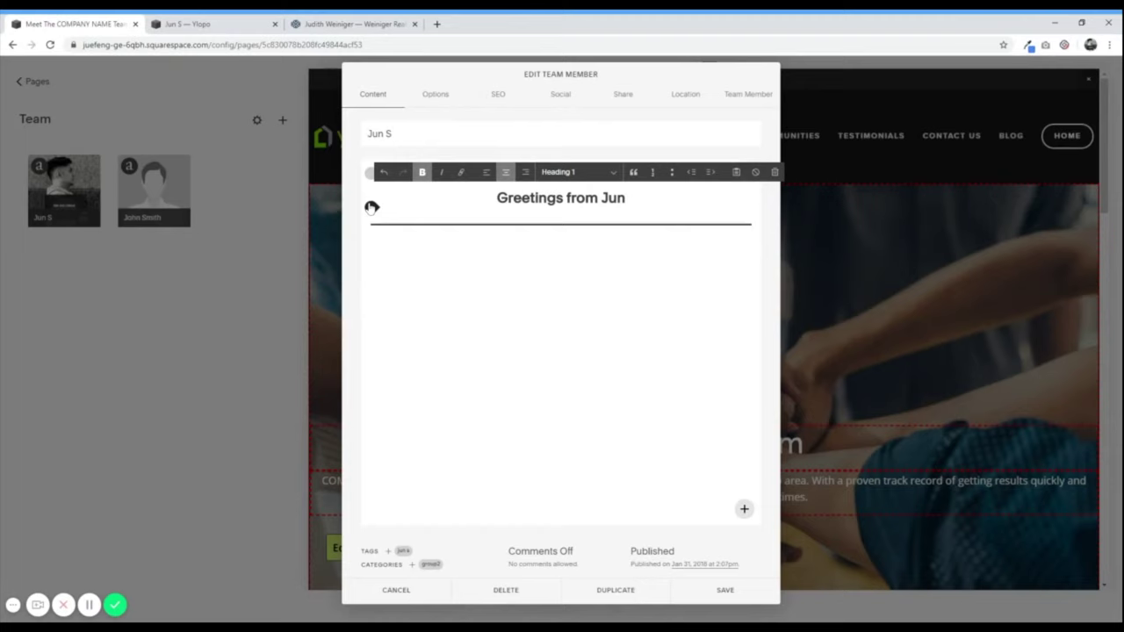
pyautogui.click(372, 207)
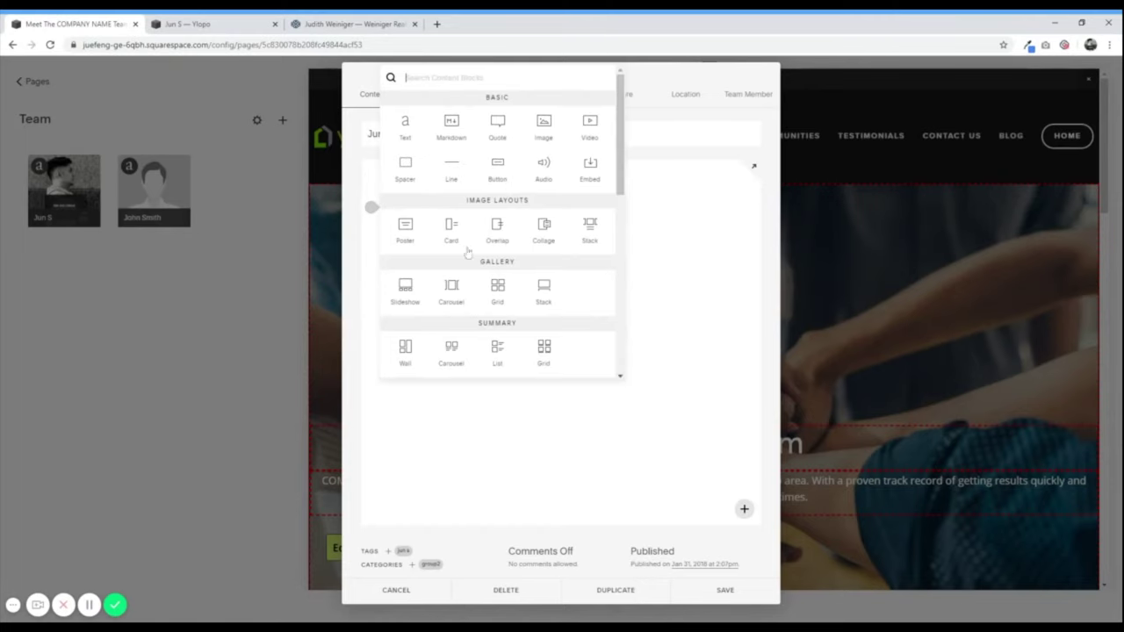
pyautogui.click(700, 274)
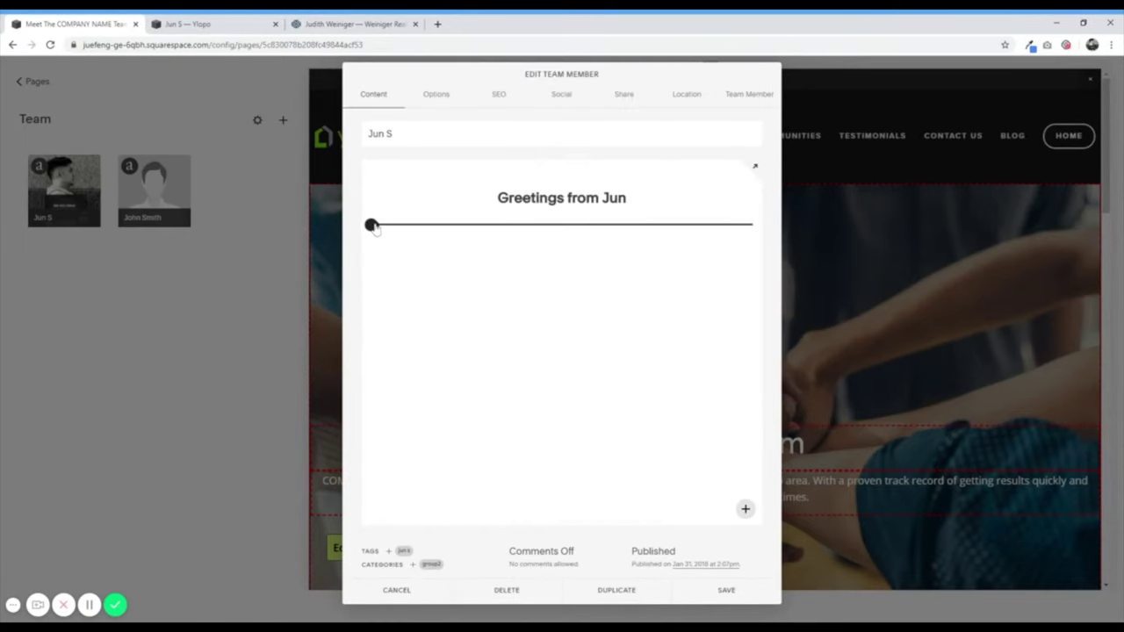
pyautogui.click(371, 226)
pyautogui.scroll(-5, 461, 252)
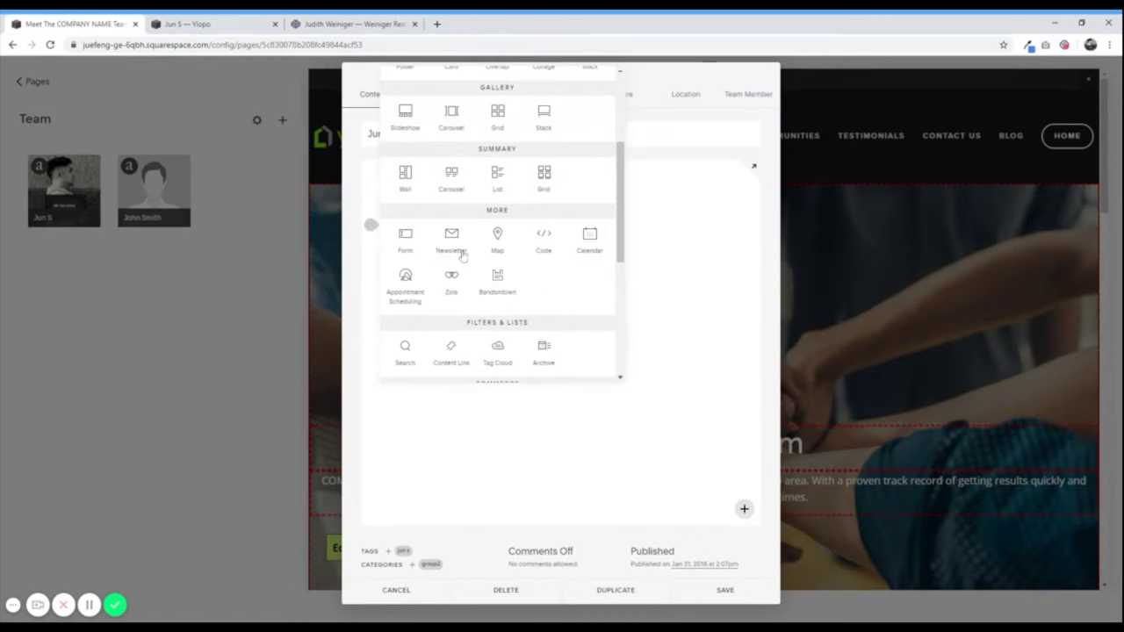
pyautogui.scroll(-2, 462, 256)
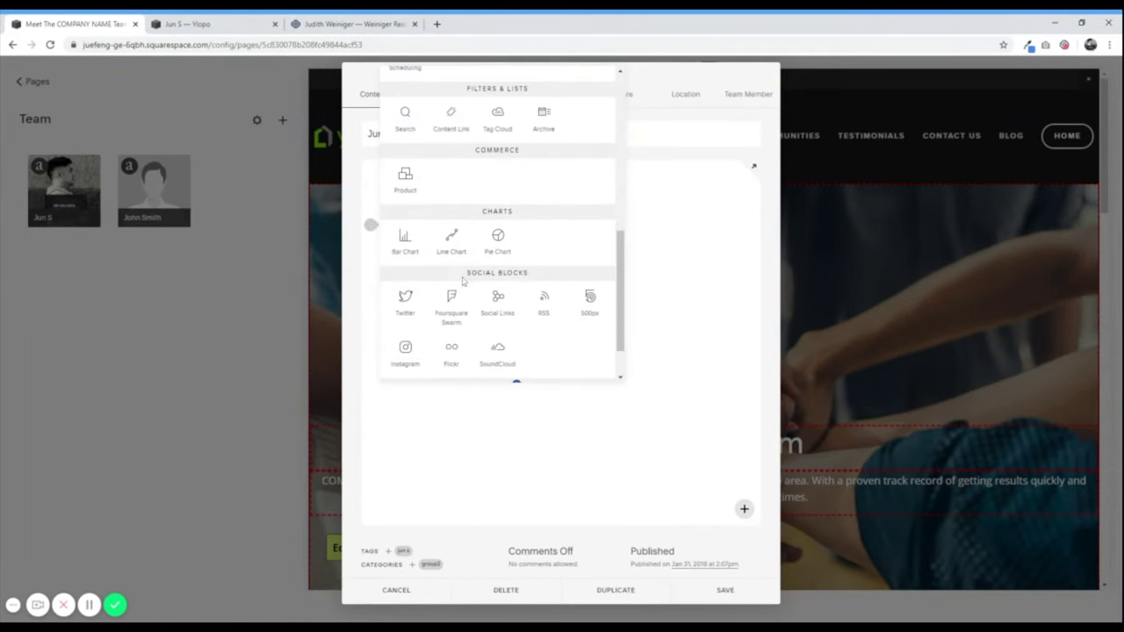